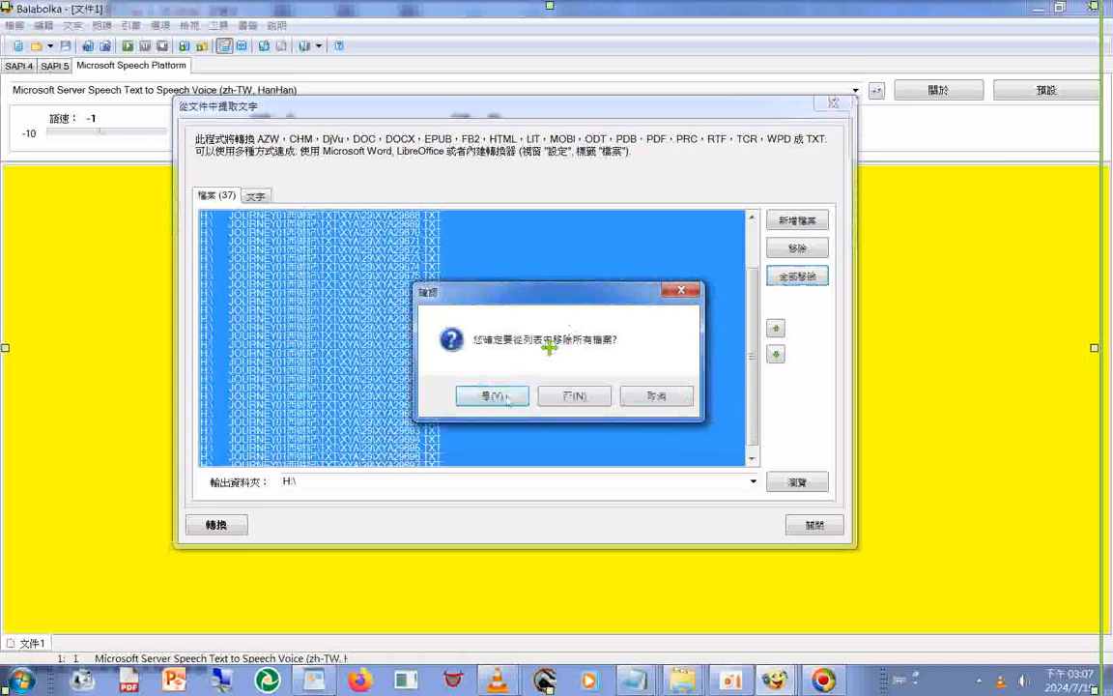
Remove all files from the extraction list and reopen the tool for extracting text from documents
left_click(497, 395)
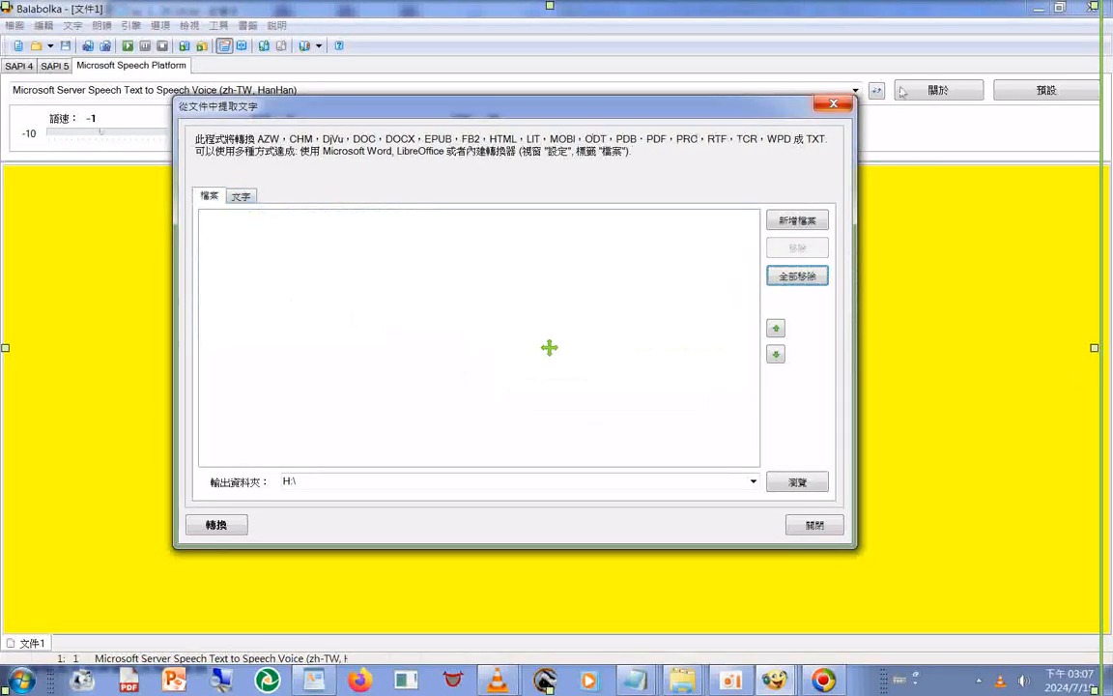
left_click(833, 106)
left_click(219, 26)
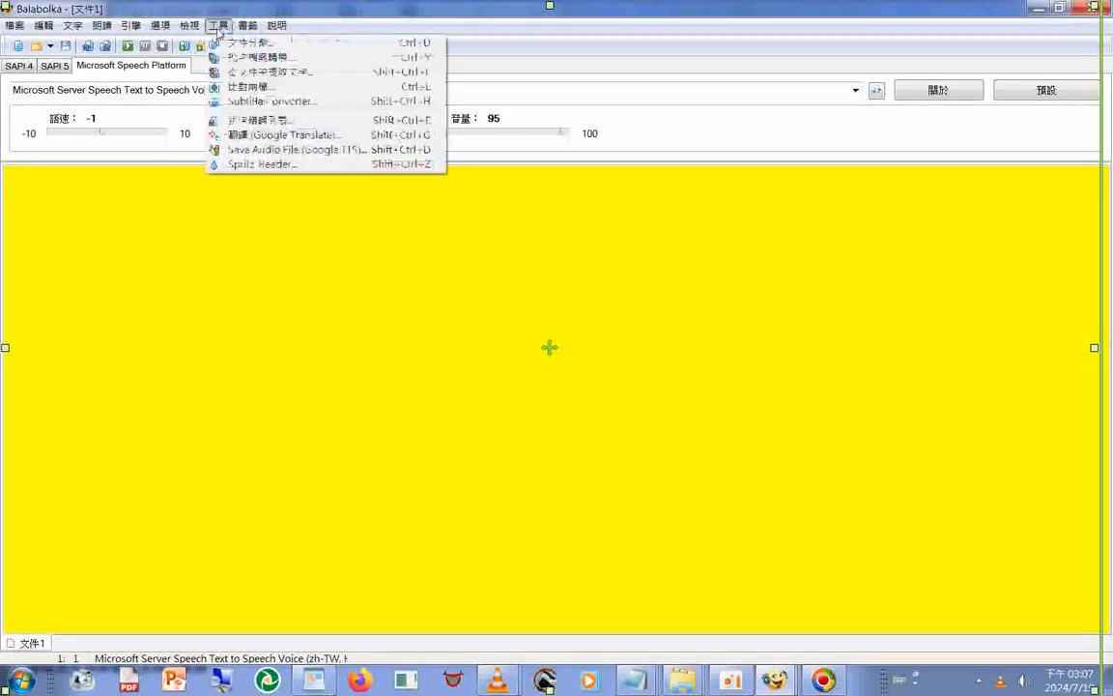
left_click(250, 74)
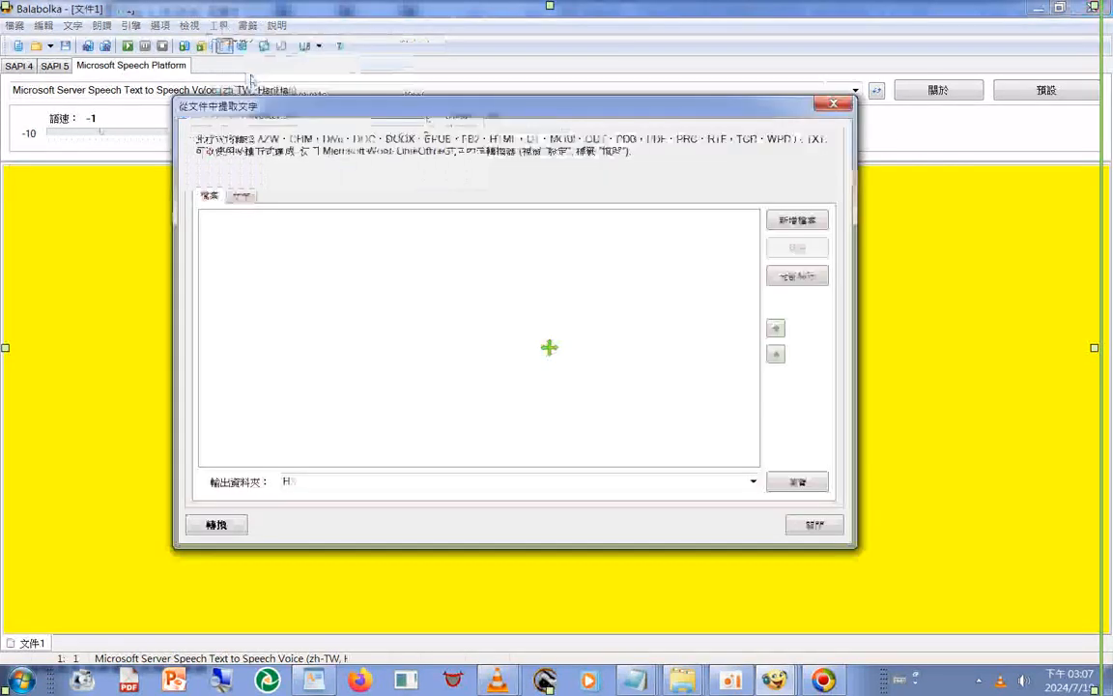
Set the output encoding to Unicode and the combined text file's name to "xy 1...39 30"
left_click(241, 197)
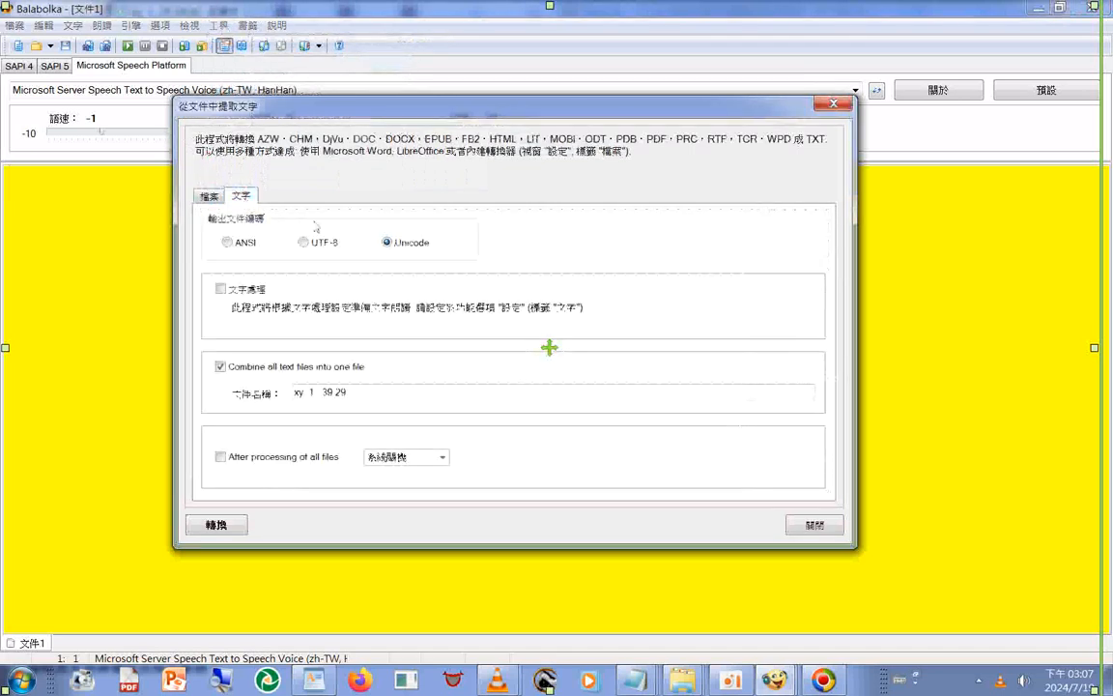
left_click(387, 245)
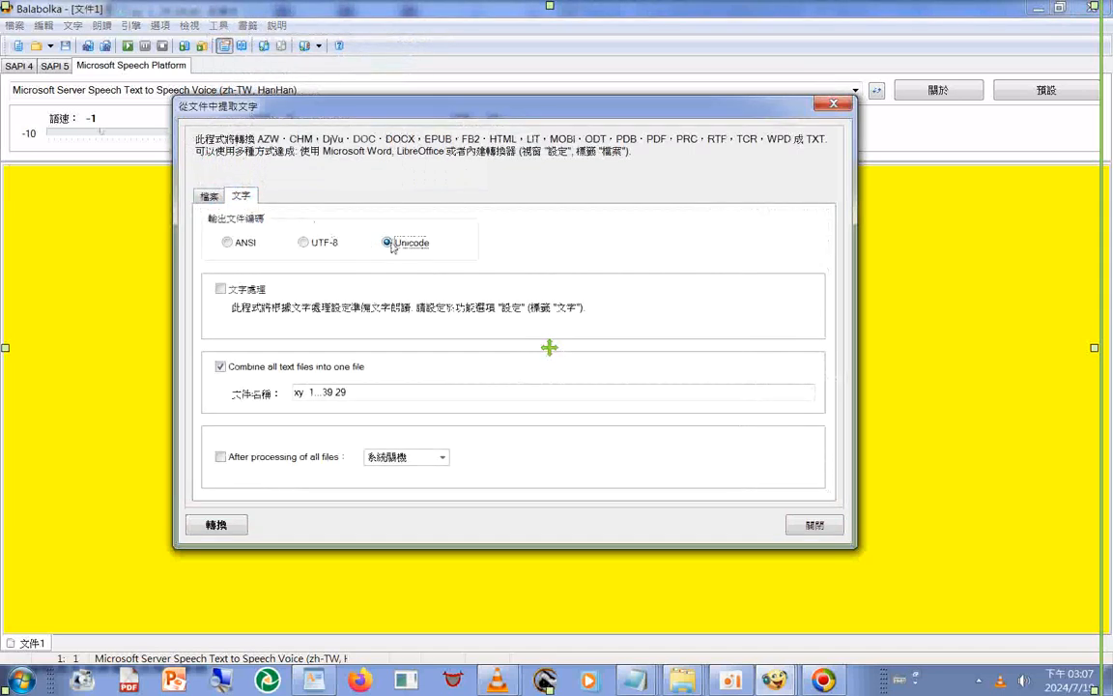
left_click(341, 399)
double_click(340, 399)
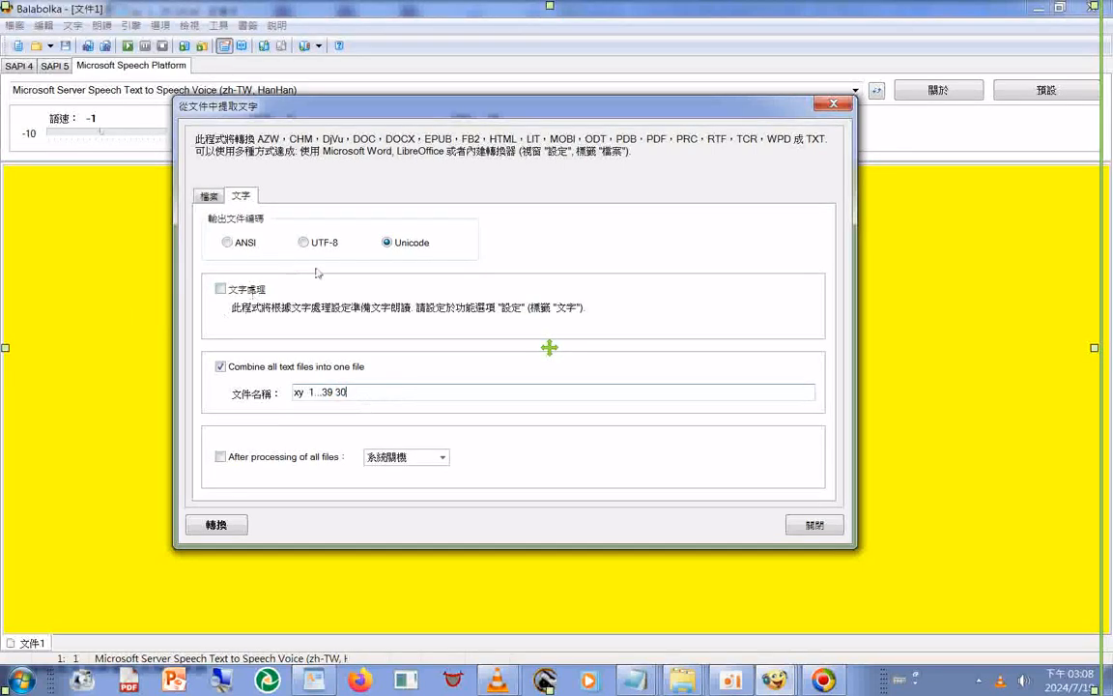
Add all text files from the TXT\XYA\30 folder to the extraction list
left_click(205, 197)
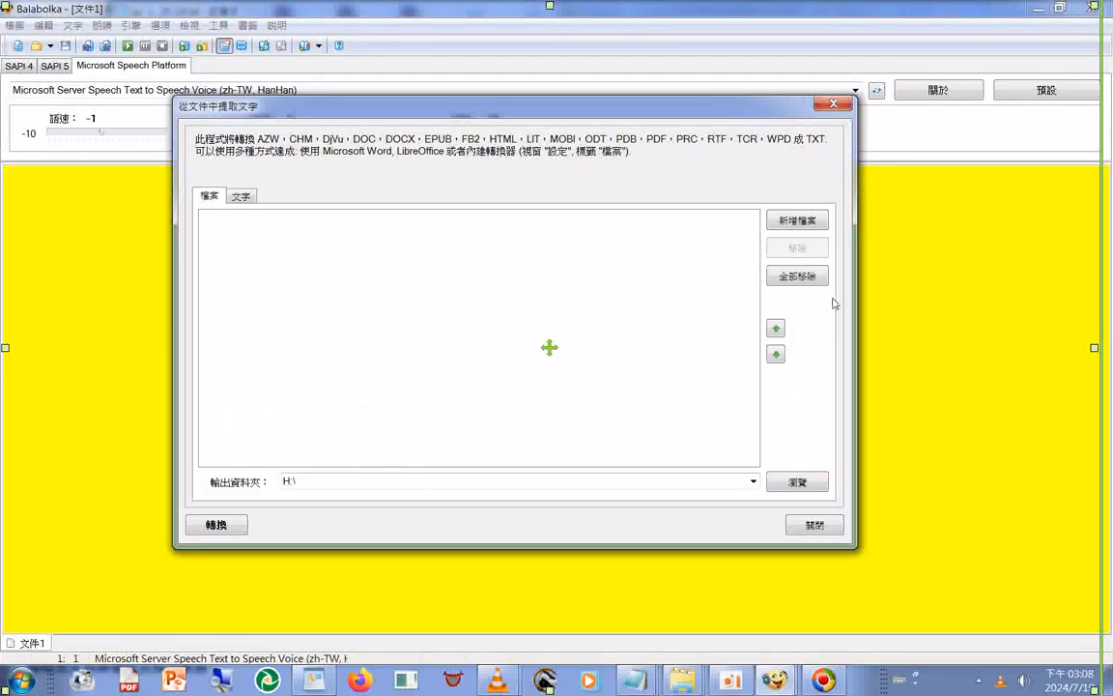
left_click(795, 226)
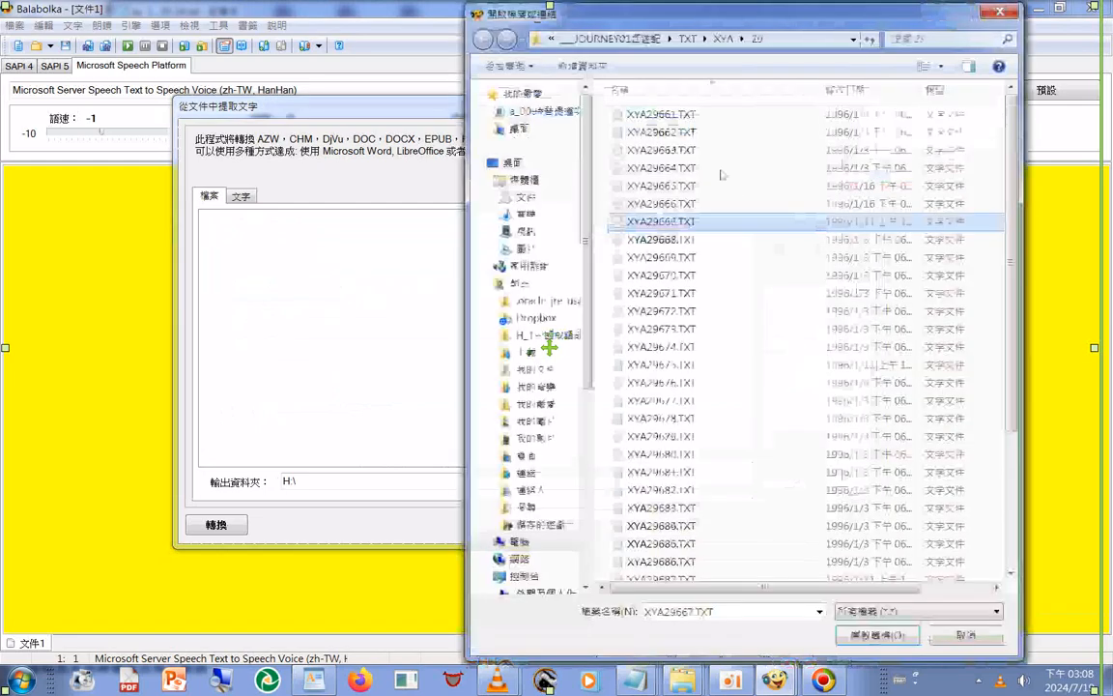
left_click(735, 40)
scroll(630, 435, "down", 3)
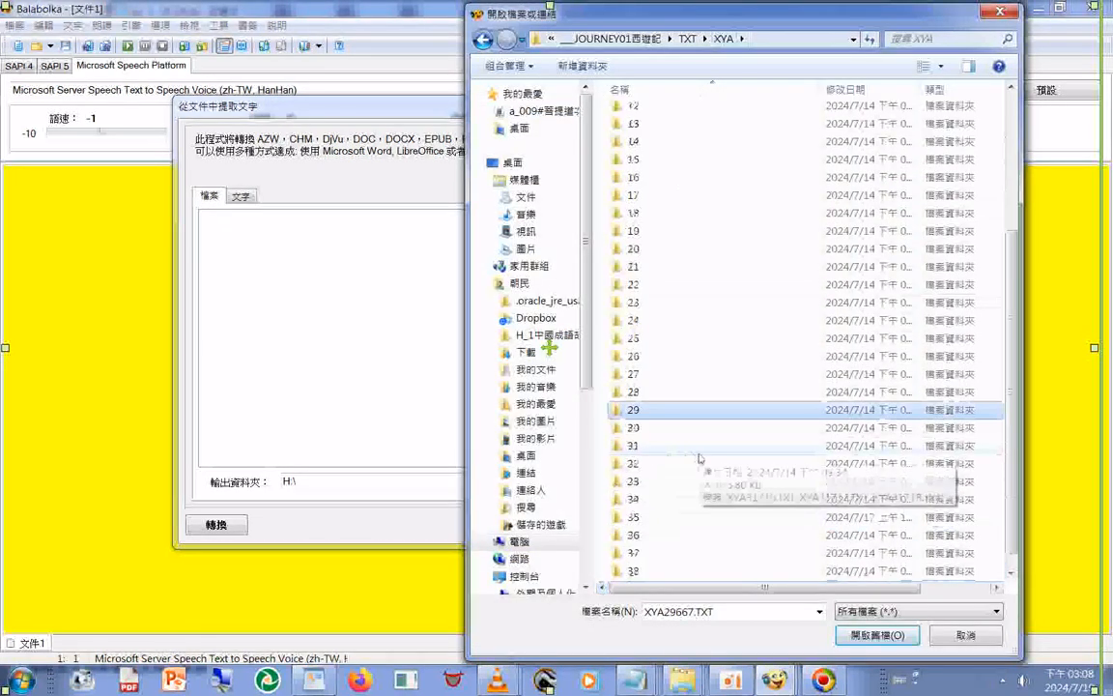
double_click(633, 427)
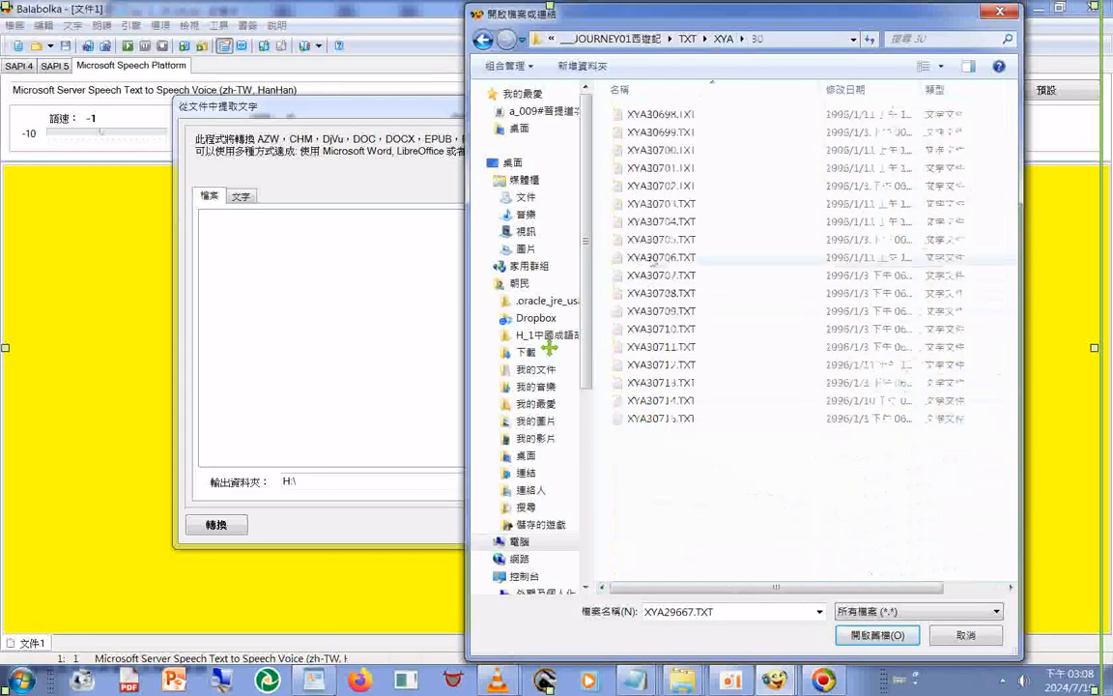
key("ctrl+a")
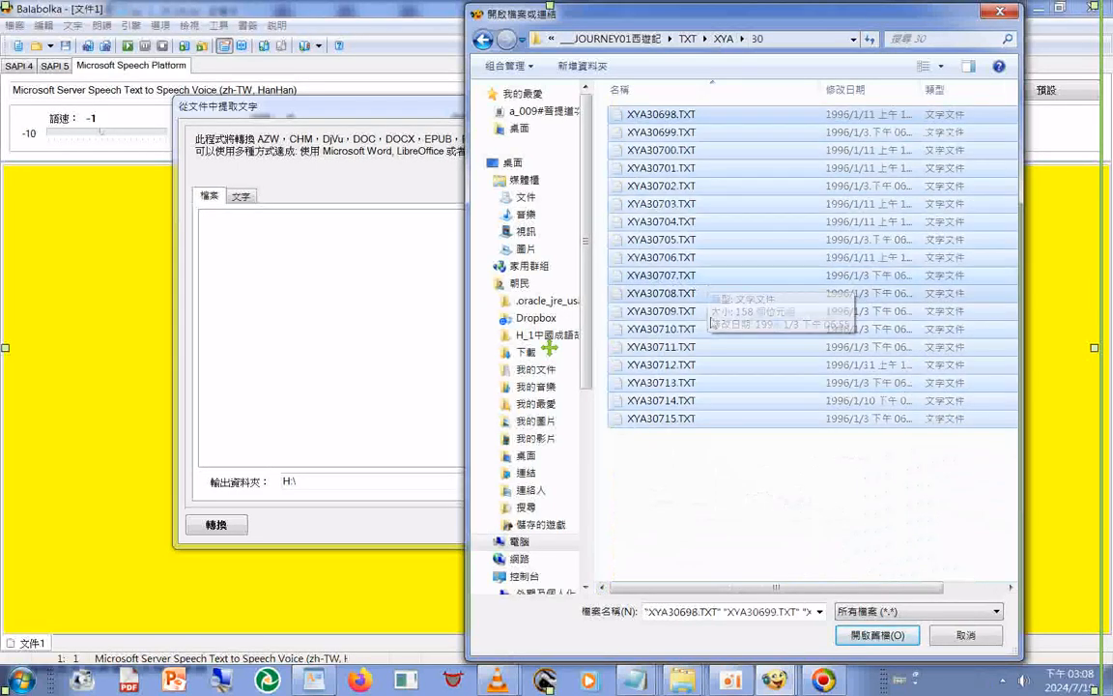
left_click(860, 635)
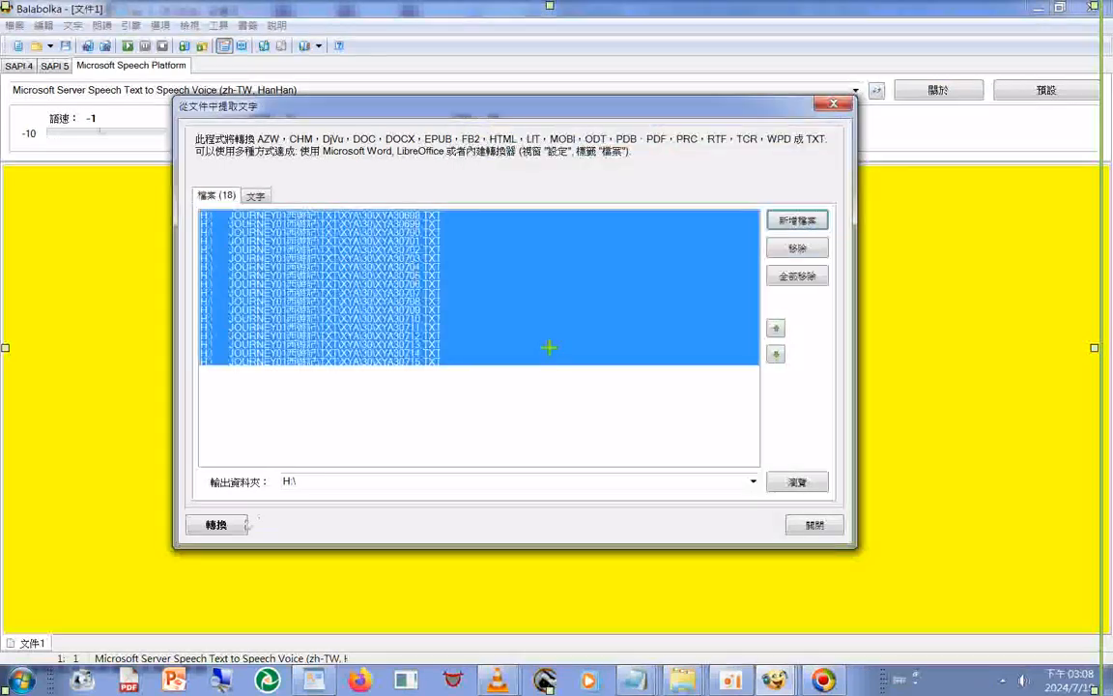
Convert the listed files into the combined text file and remove all files from the list
left_click(216, 525)
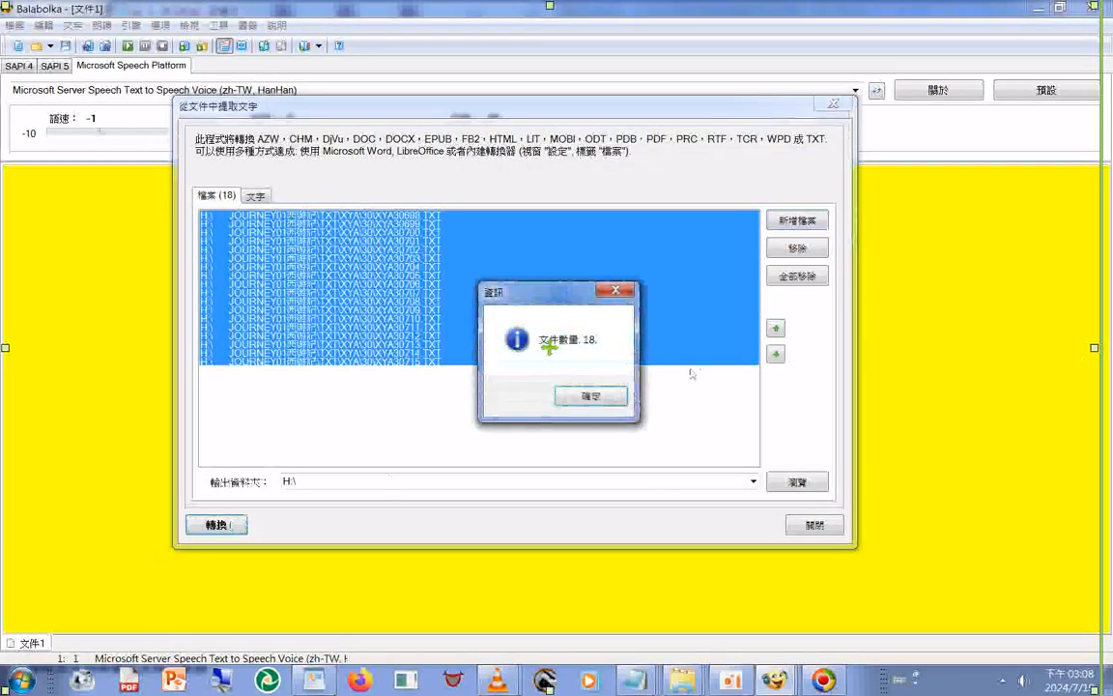
left_click(591, 396)
left_click(793, 278)
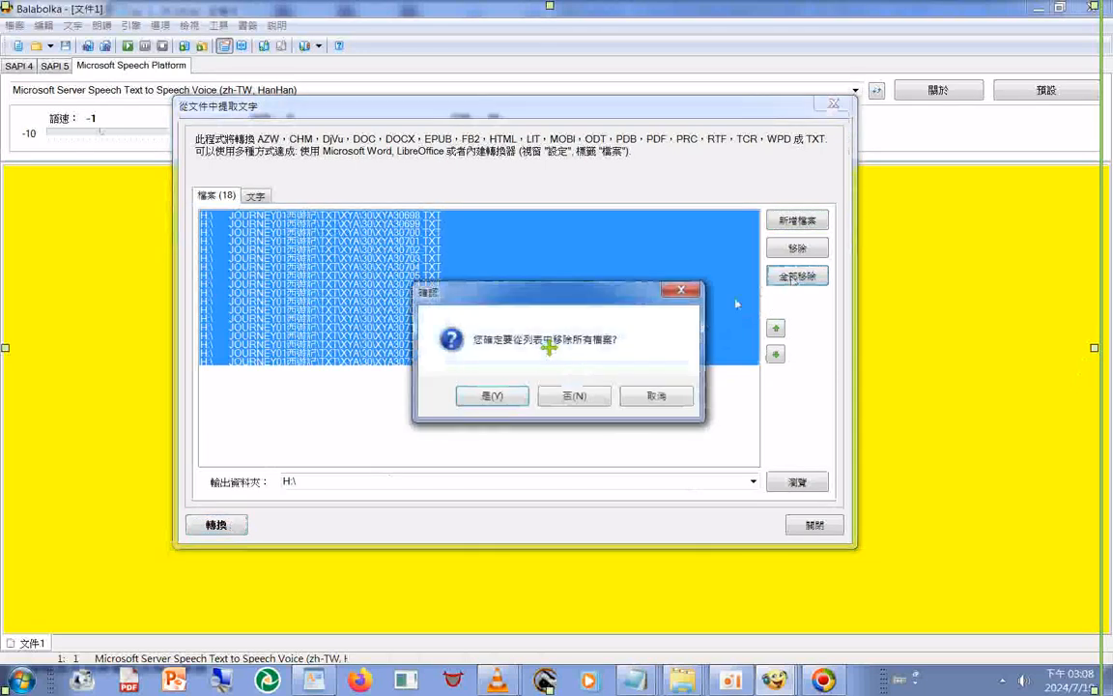
left_click(498, 402)
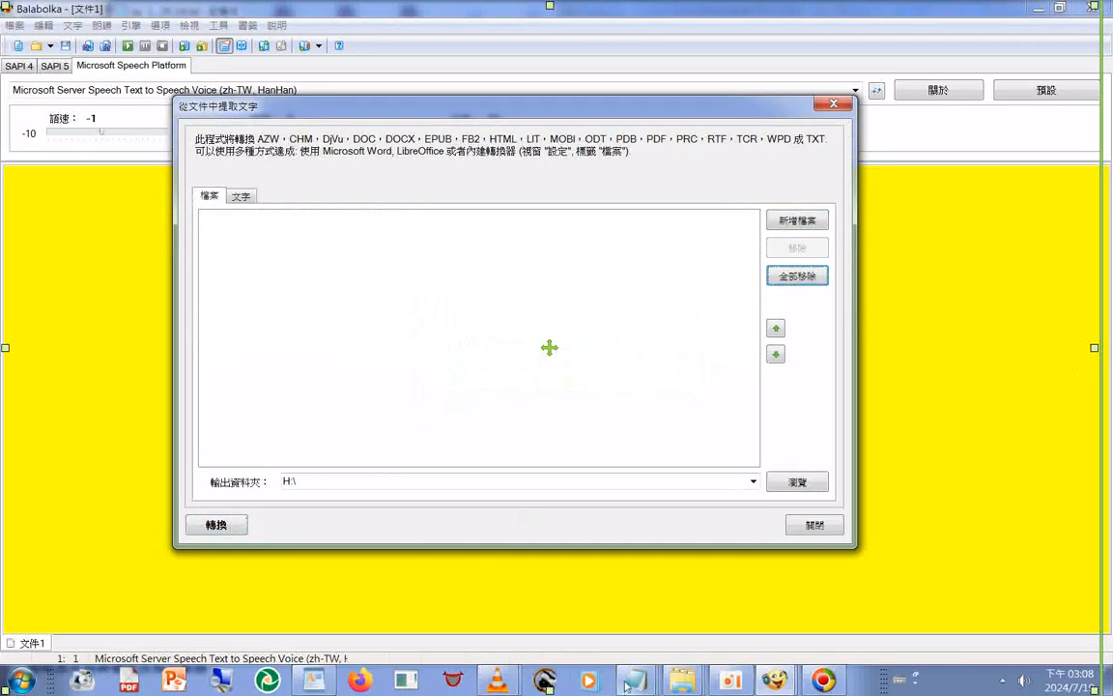
Switch to Notepad and open the converted file xy 1...39 30.txt from drive H: in a separate Notepad window
left_click(999, 604)
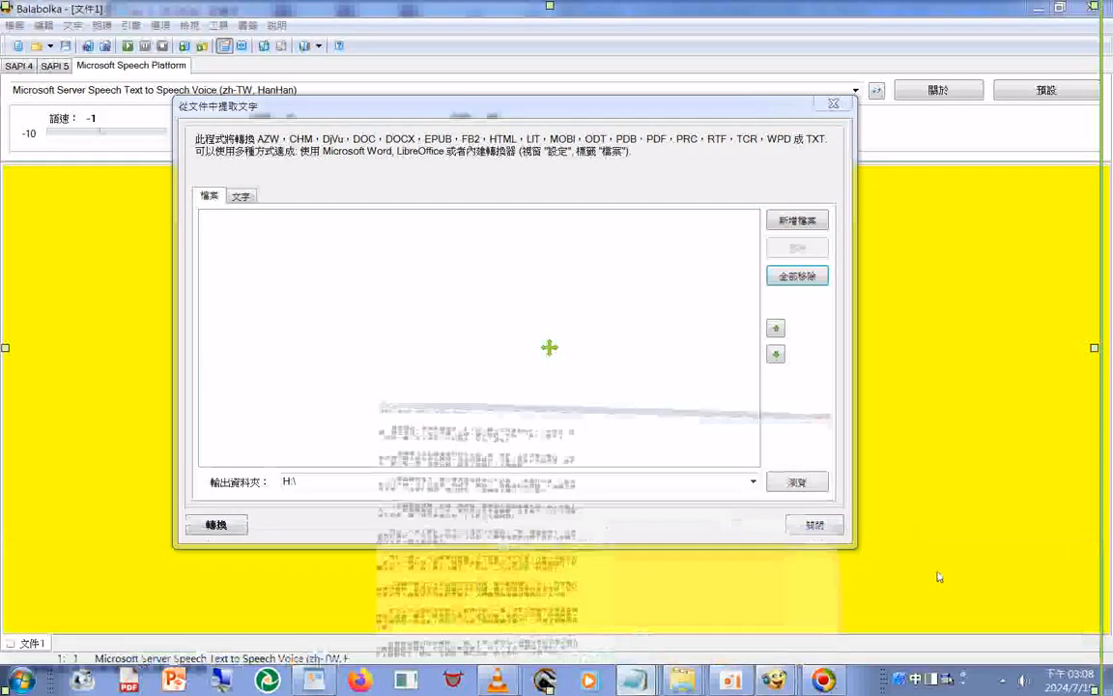
left_click(19, 26)
left_click(43, 60)
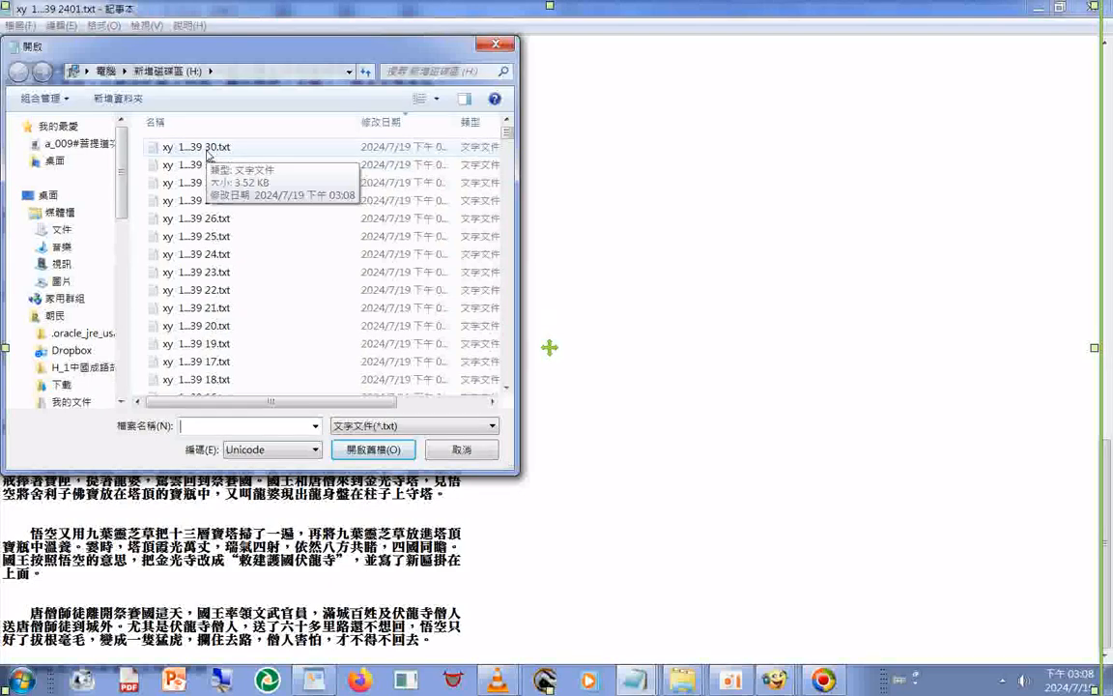
left_click(206, 154)
right_click(207, 155)
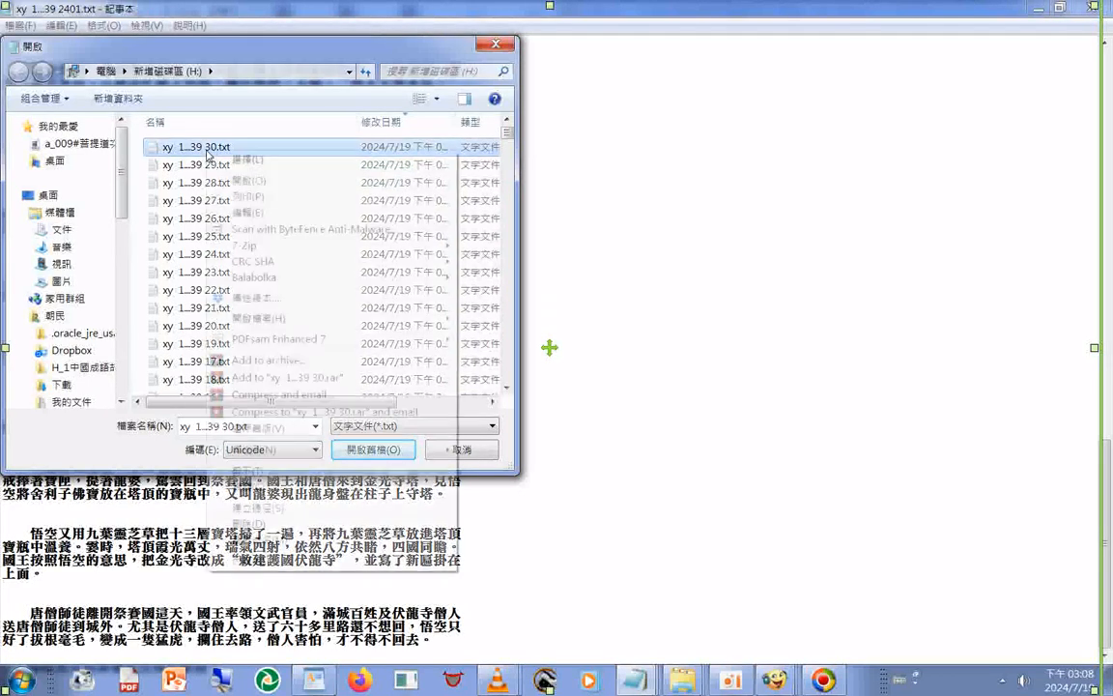
mouse_move(268, 322)
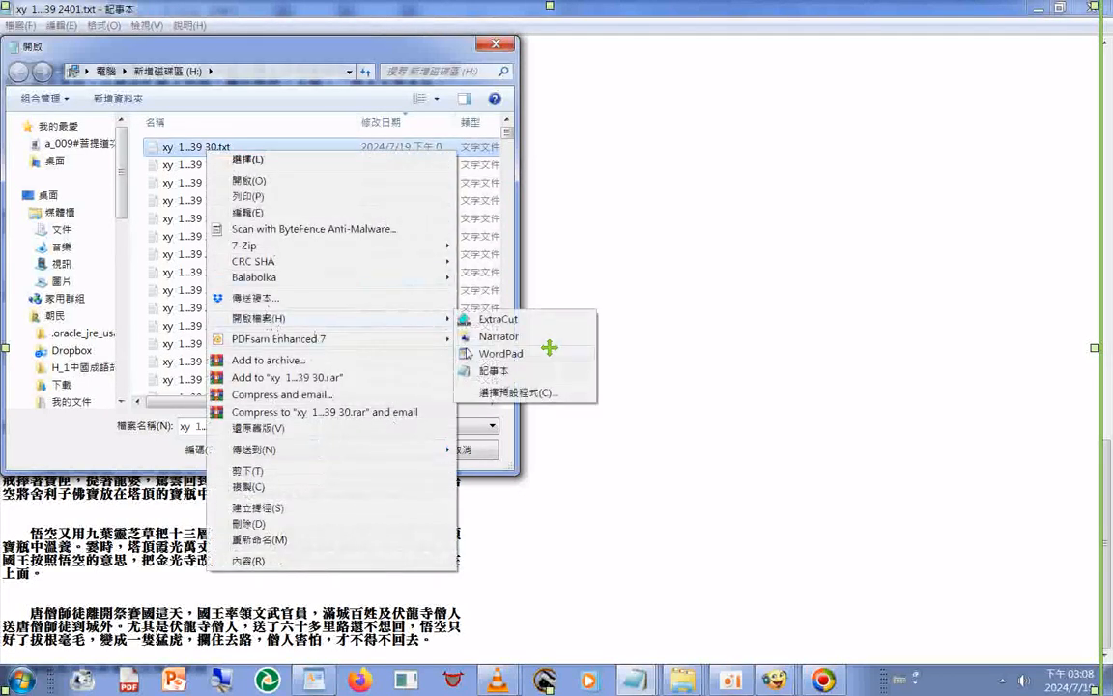
left_click(479, 377)
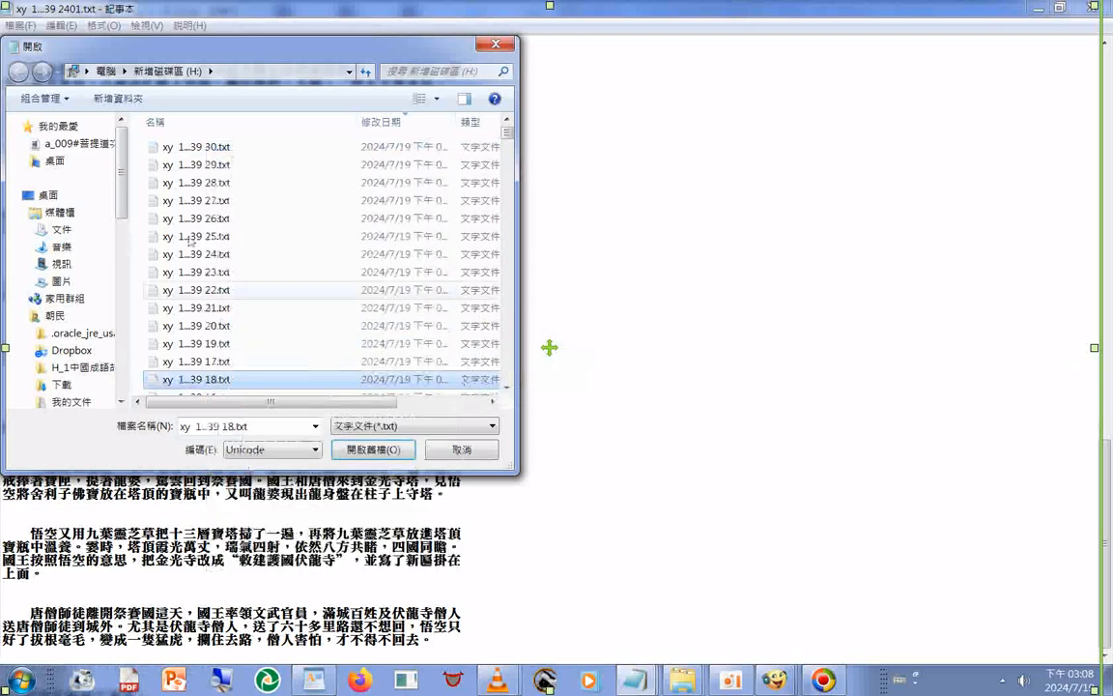
right_click(218, 149)
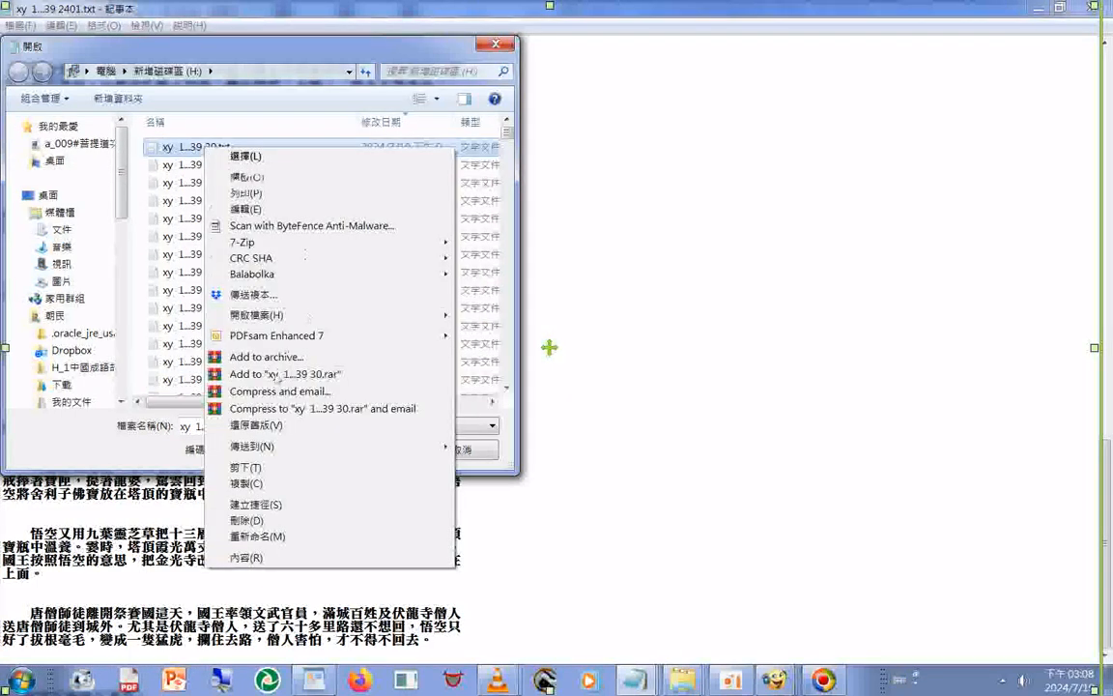
mouse_move(290, 315)
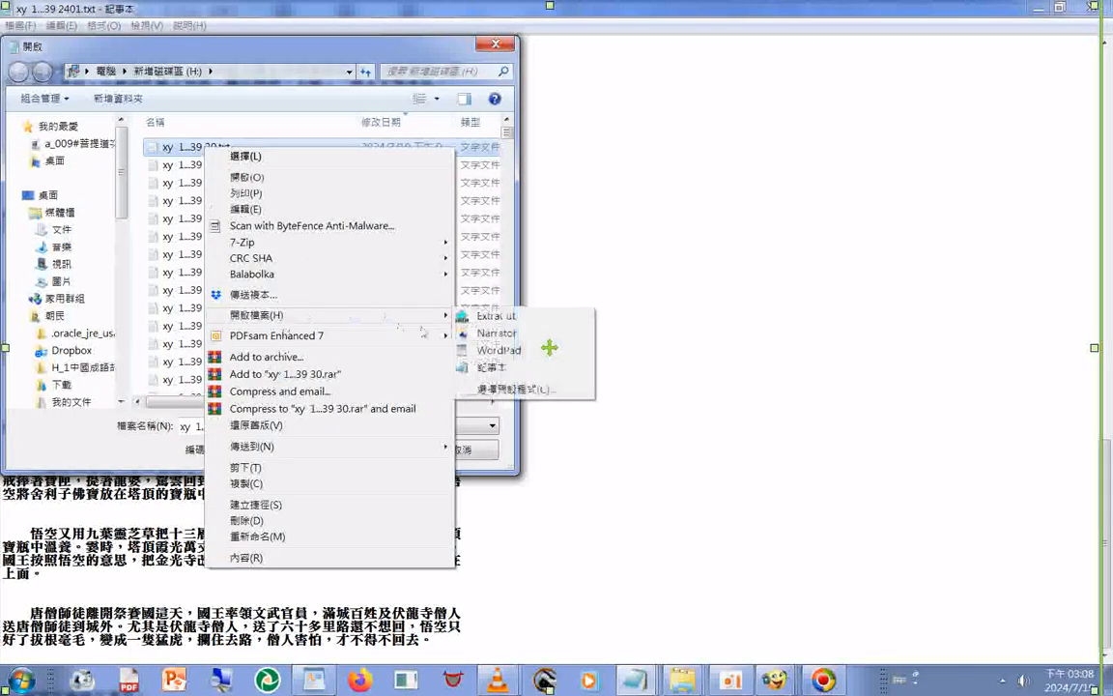
left_click(491, 367)
left_click_drag(372, 319, 822, 278)
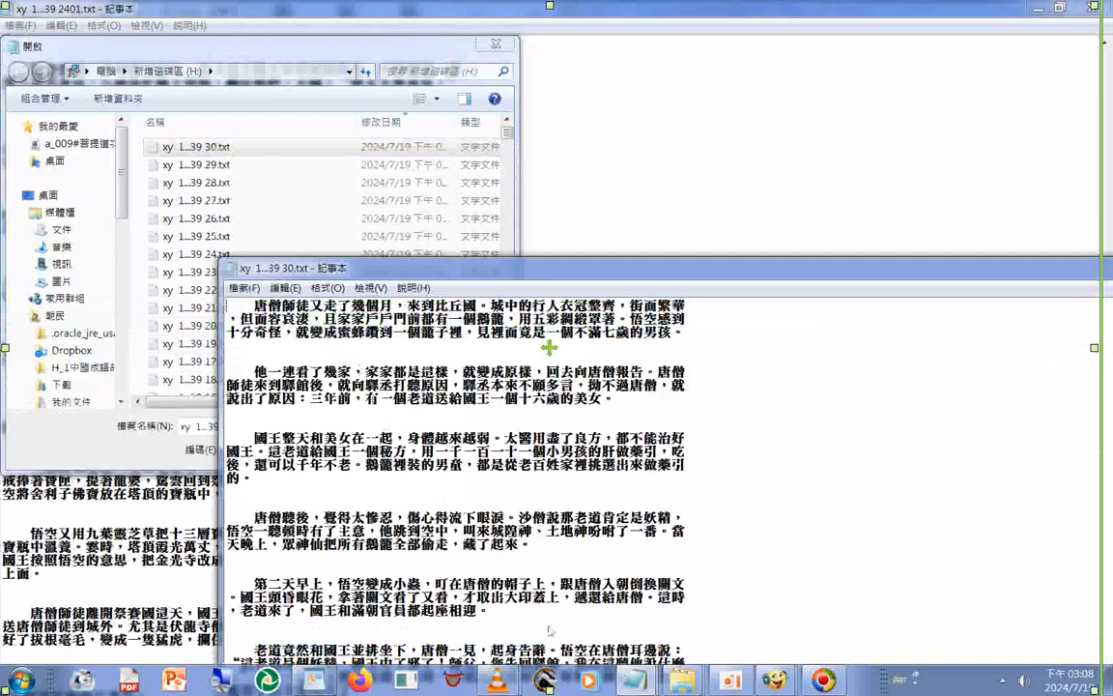
Switch to File Explorer, go to the TXT\XYA\30 folder and preview its first file, XYA30698.TXT
left_click(683, 680)
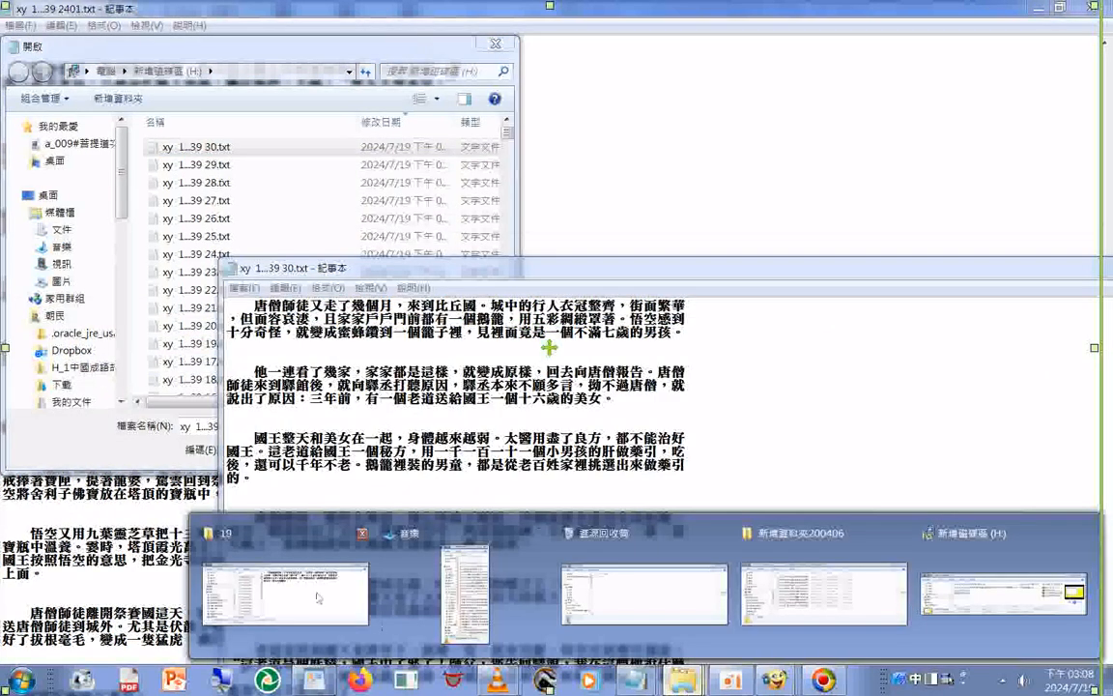
left_click(272, 561)
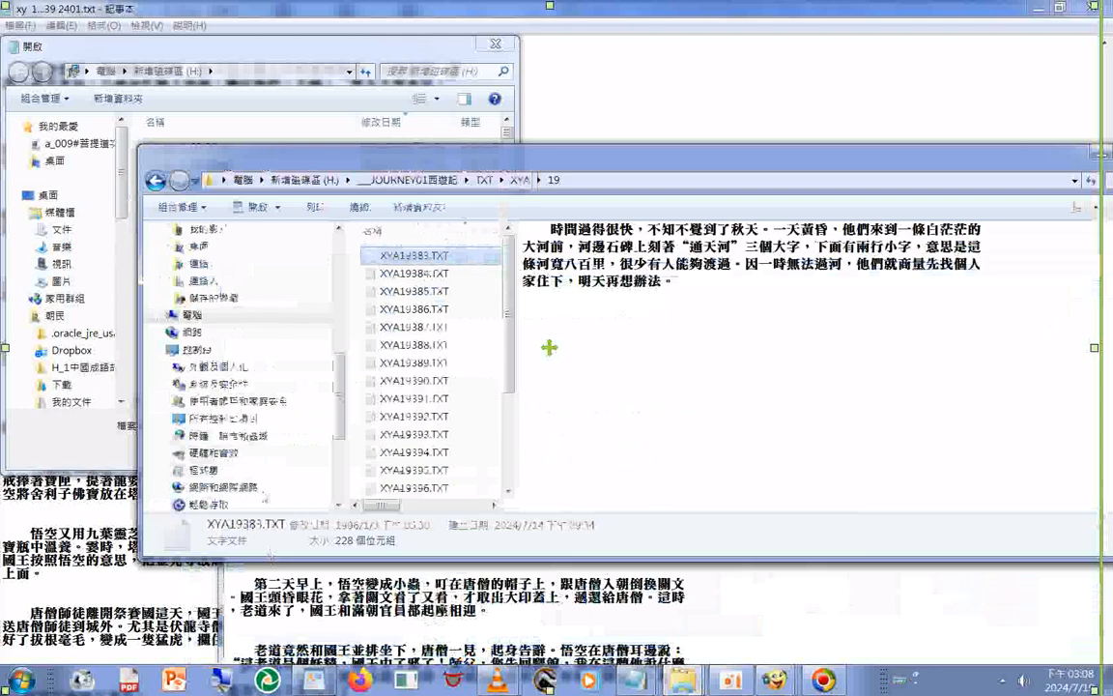
left_click(519, 181)
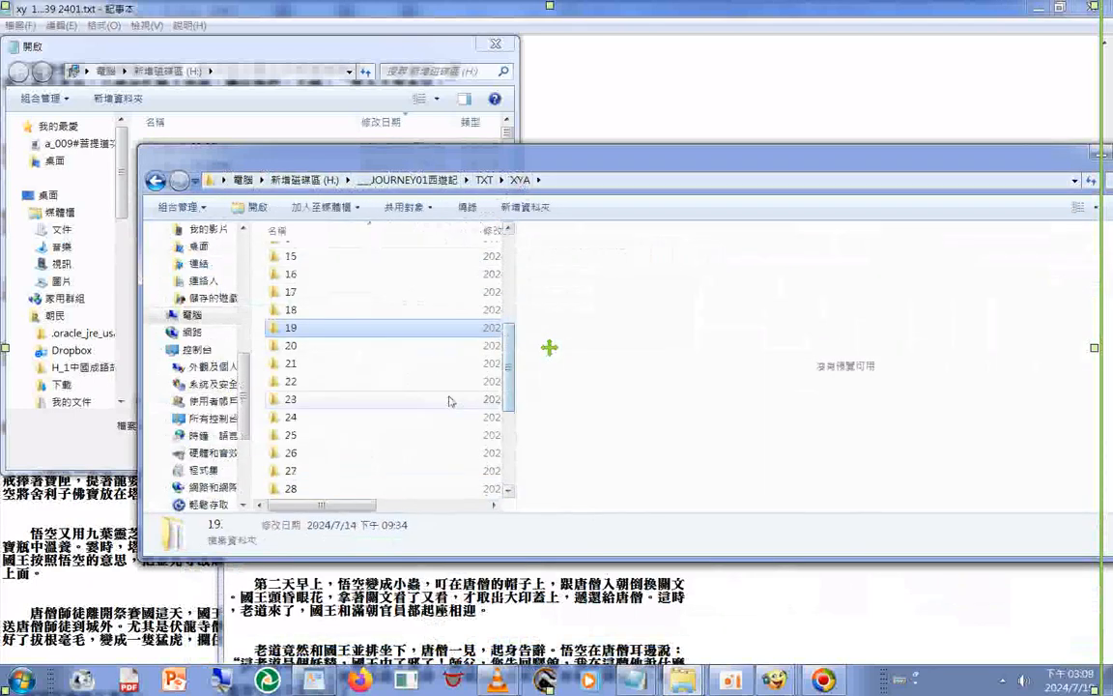
scroll(449, 401, "down", 3)
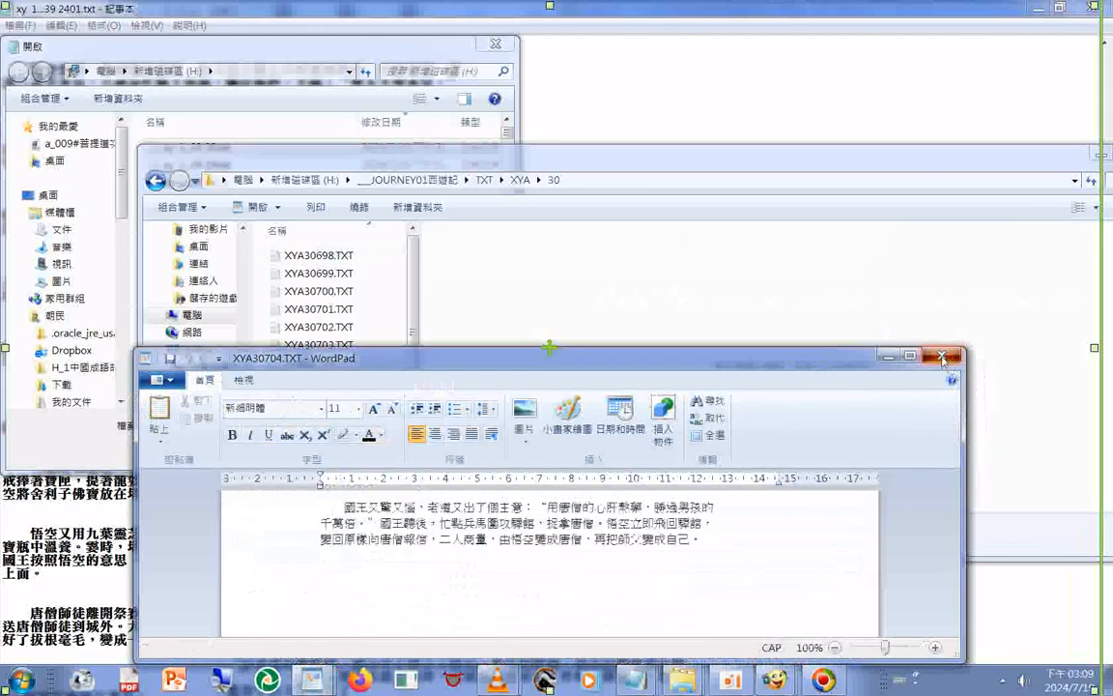
left_click(942, 360)
key("Home")
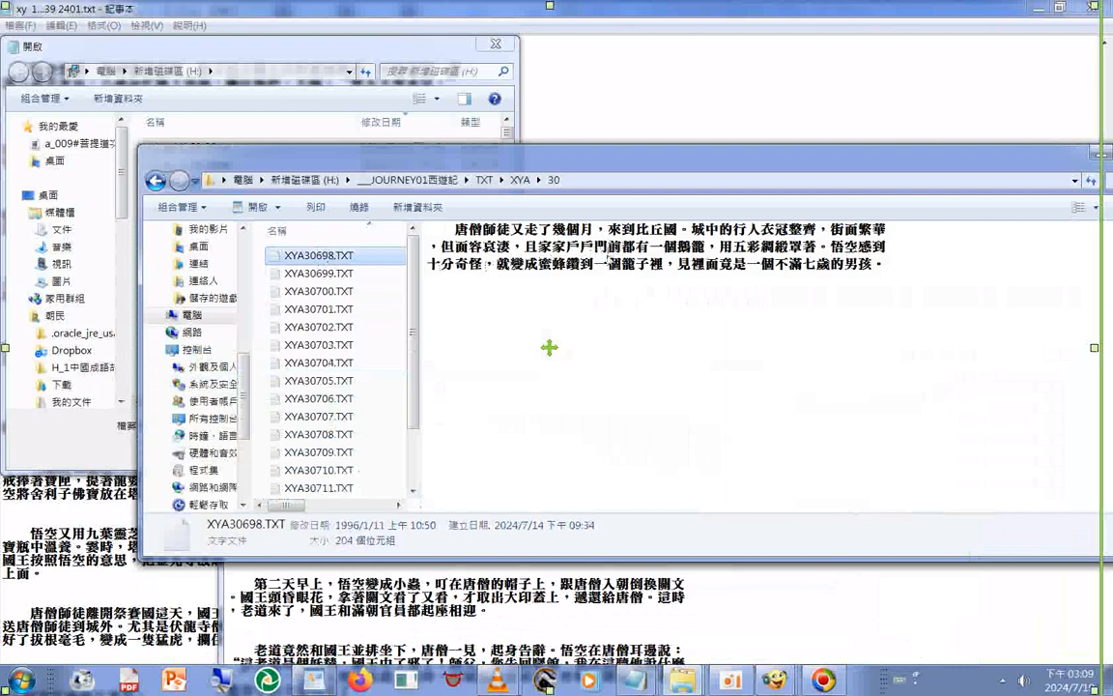
Bring xy 1...39 30.txt forward to compare it with the previewed source text, and dismiss Notepad's Open dialog
left_click(593, 604)
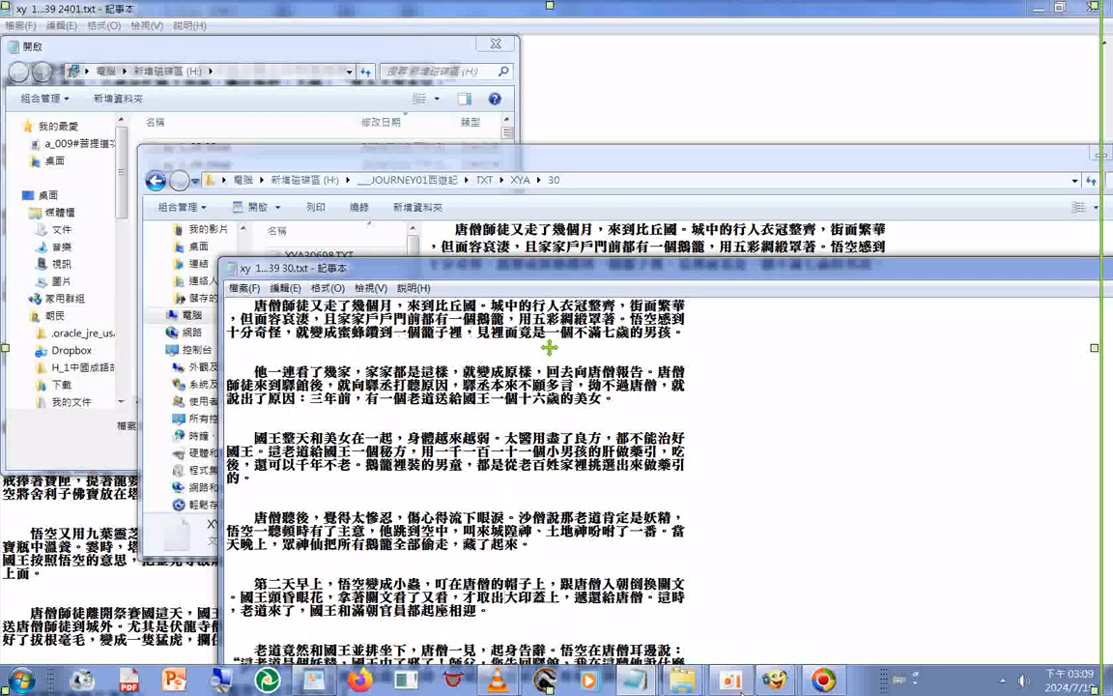
left_click(559, 59)
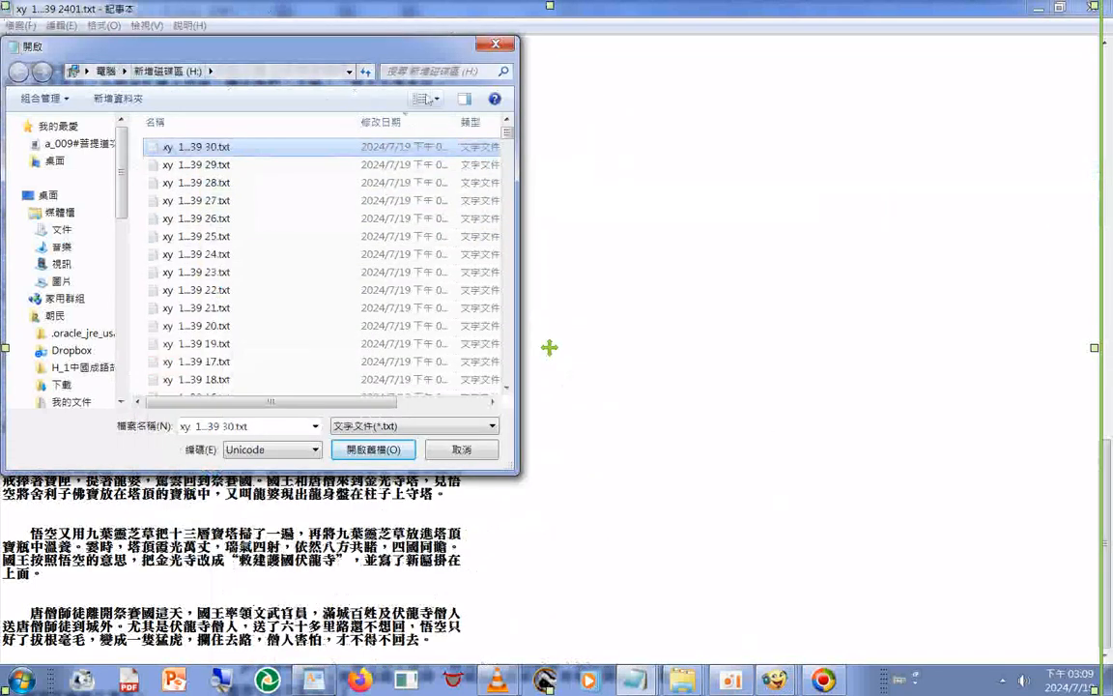
left_click(492, 48)
Switch back to Balabolka's text extraction dialog and set the combined file's name to "xy 1...39 31"
mouse_move(775, 680)
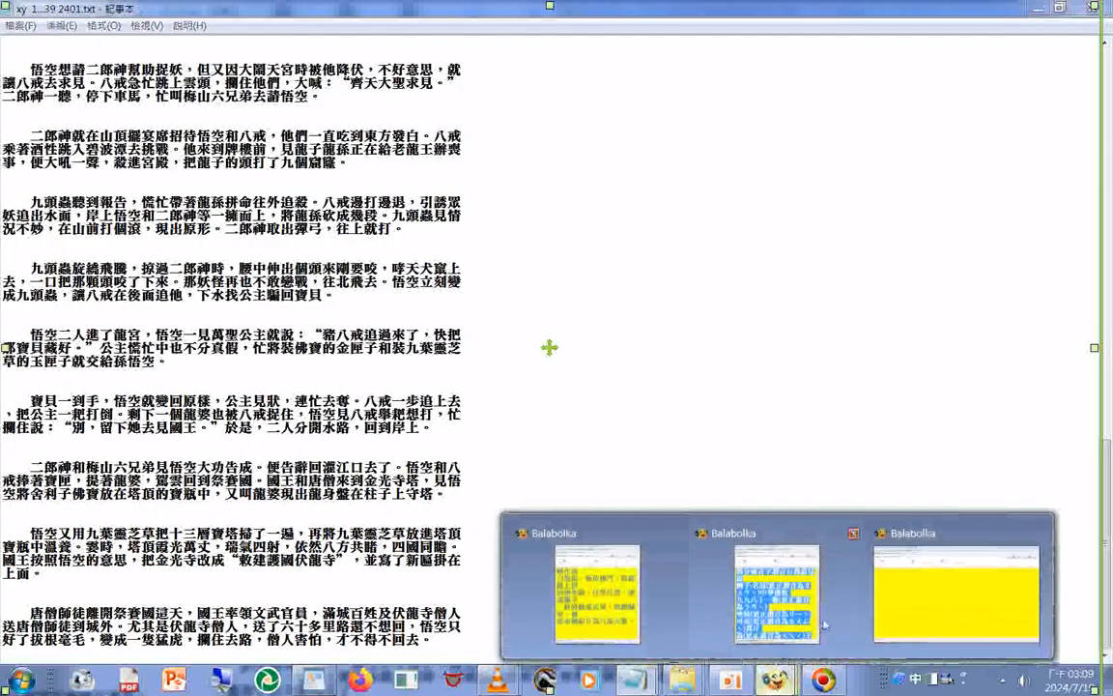
left_click(899, 609)
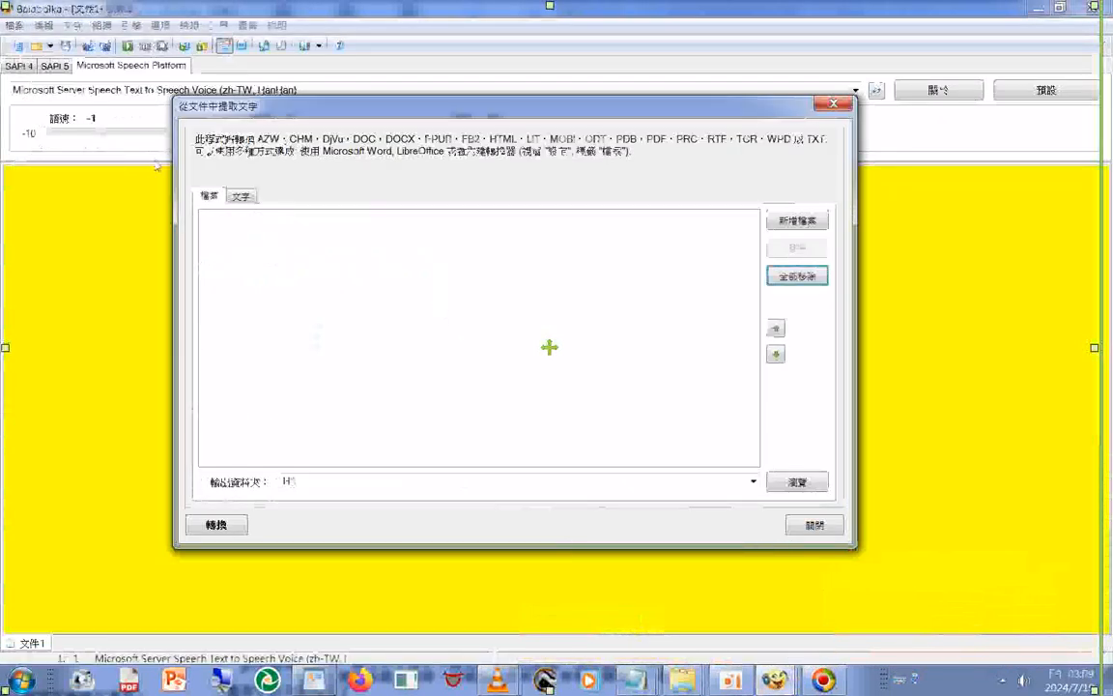
left_click(243, 198)
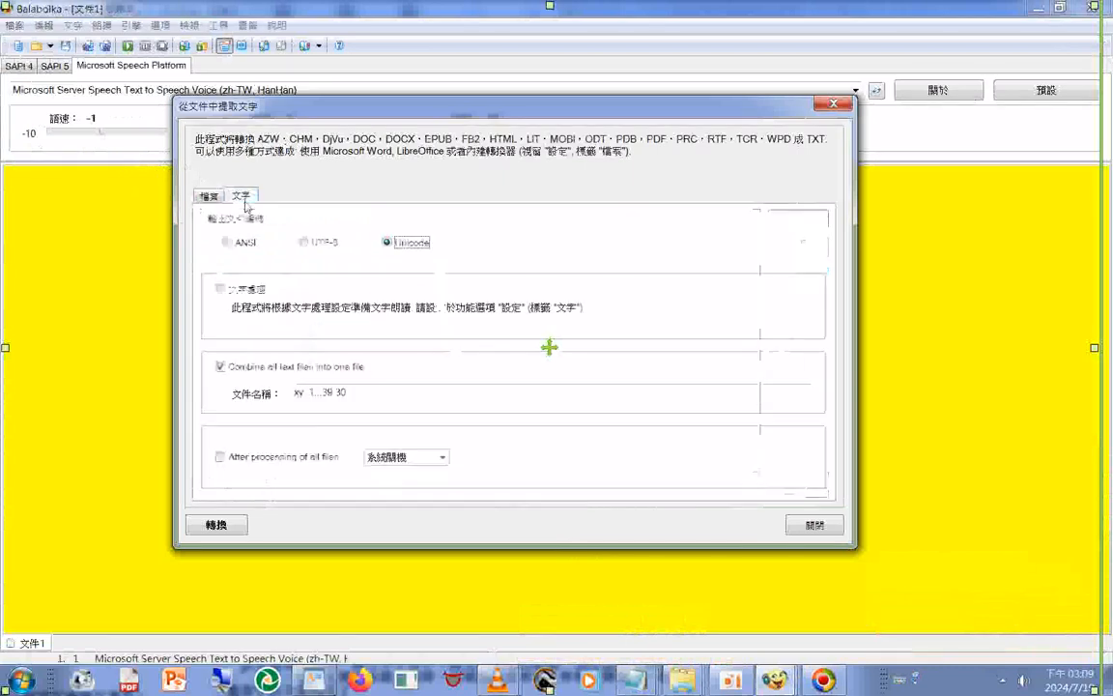
double_click(344, 394)
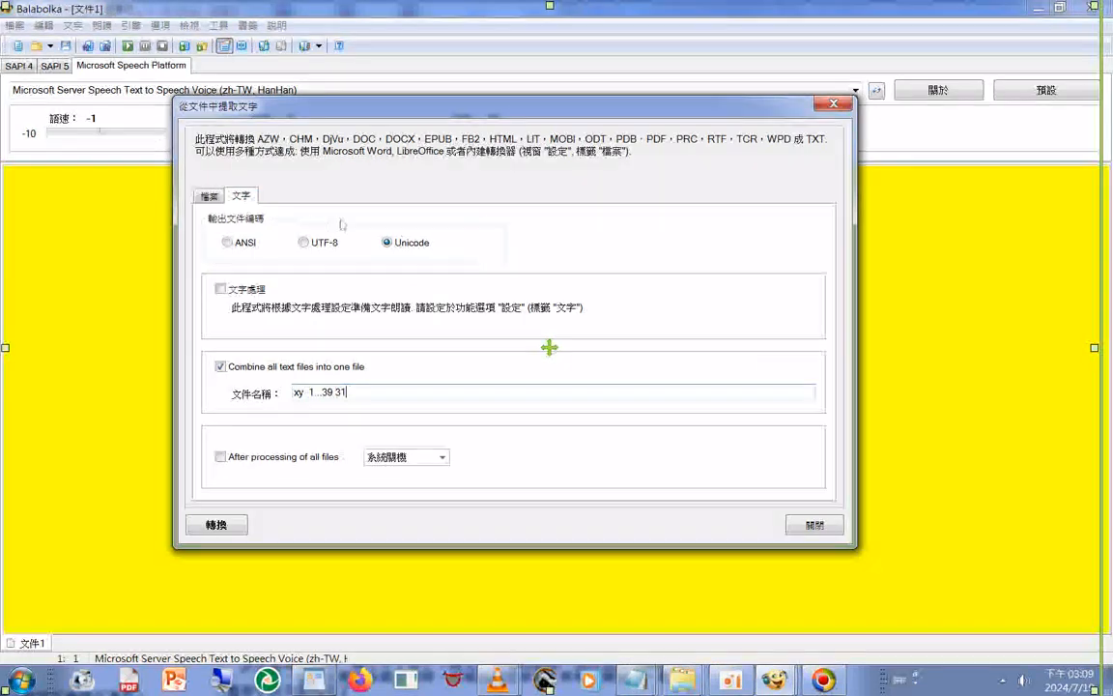
left_click(209, 197)
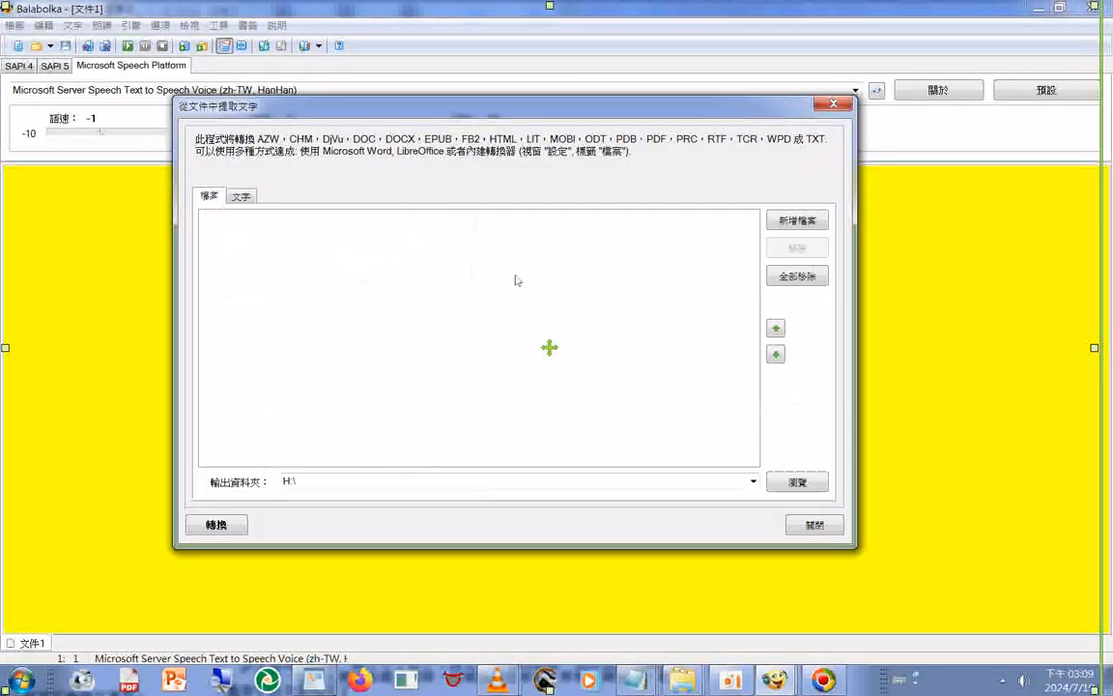
Start adding source files and browse to the TXT\XYA\31 folder
left_click(791, 223)
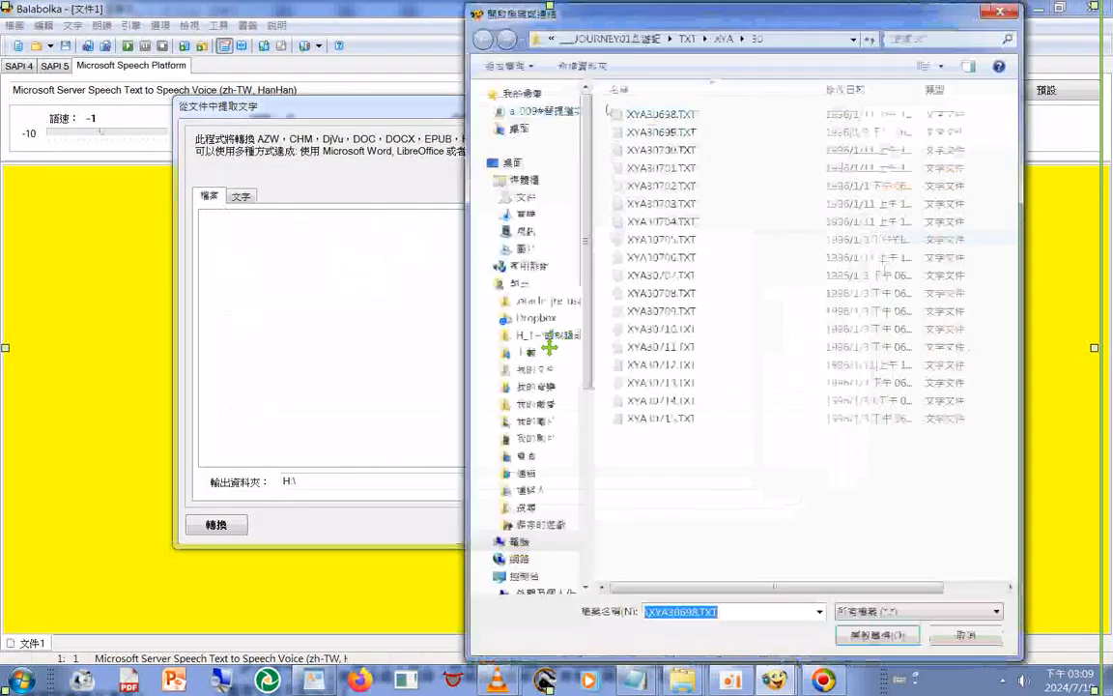
left_click(721, 41)
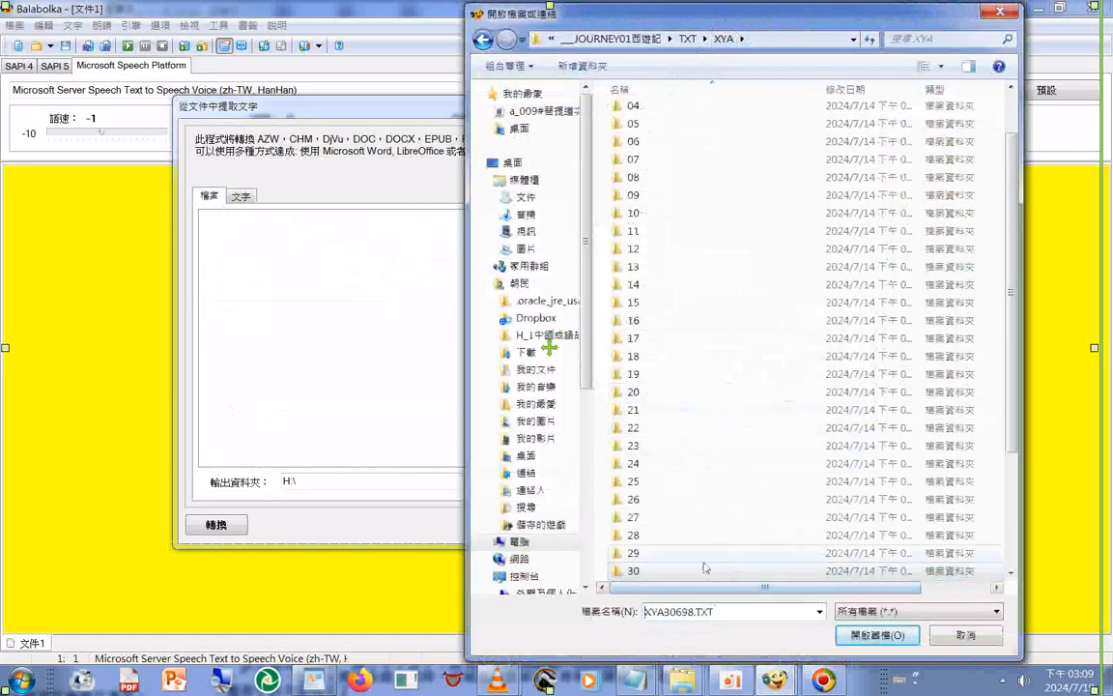
left_click(1012, 549)
double_click(630, 428)
left_click(630, 425)
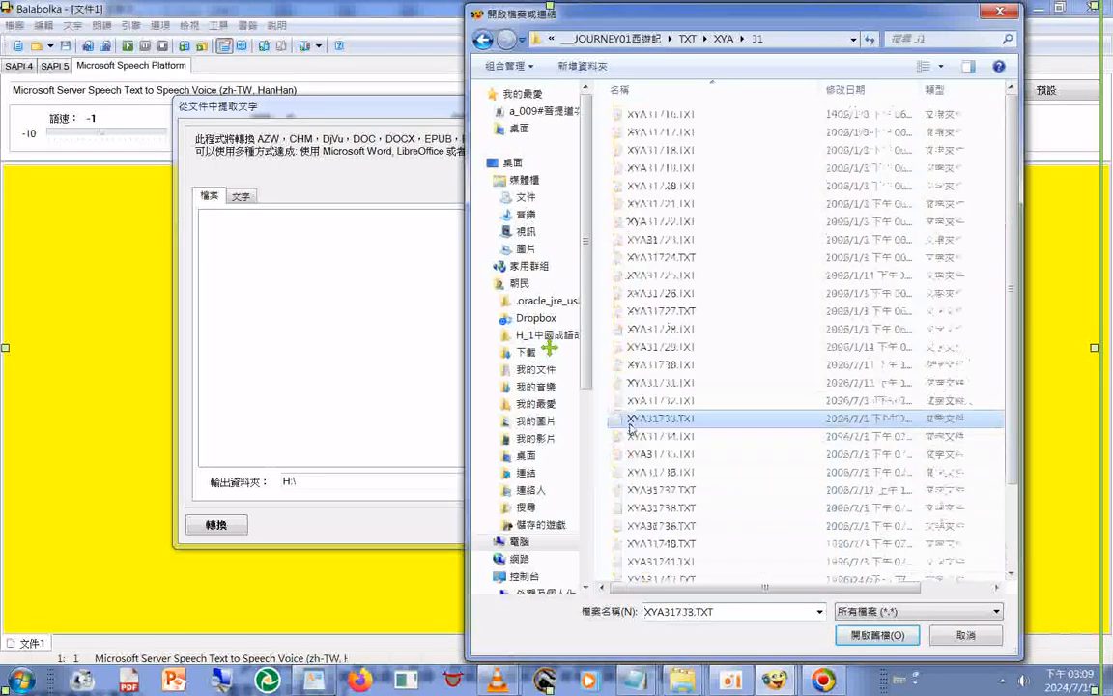
double_click(630, 426)
left_click(807, 277)
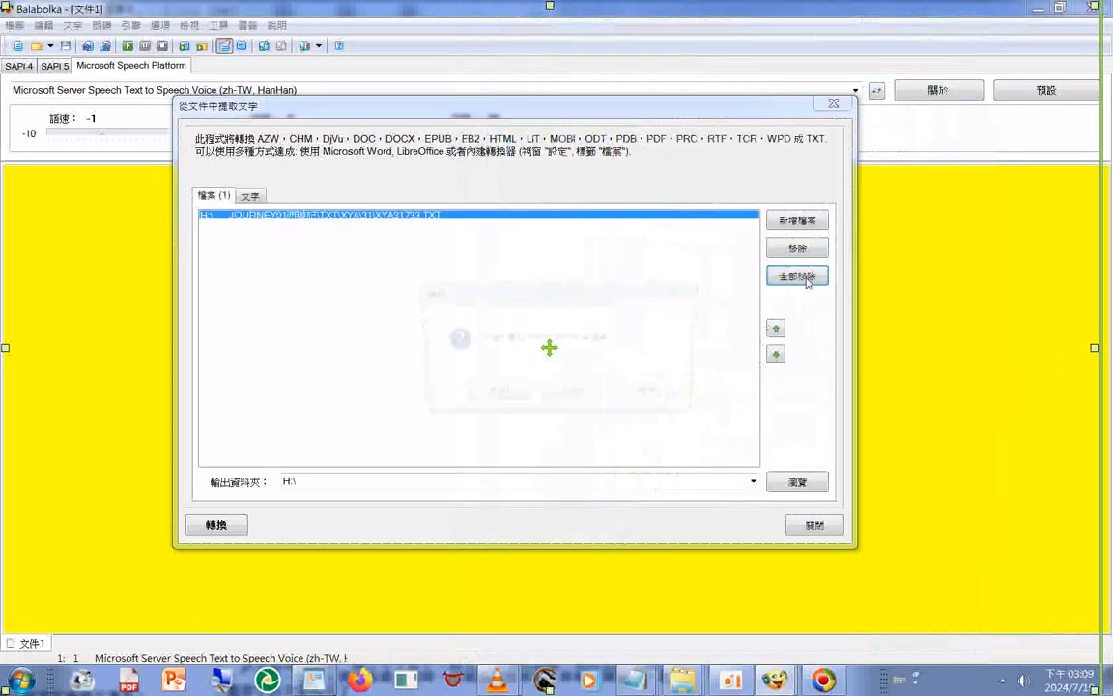
left_click(505, 394)
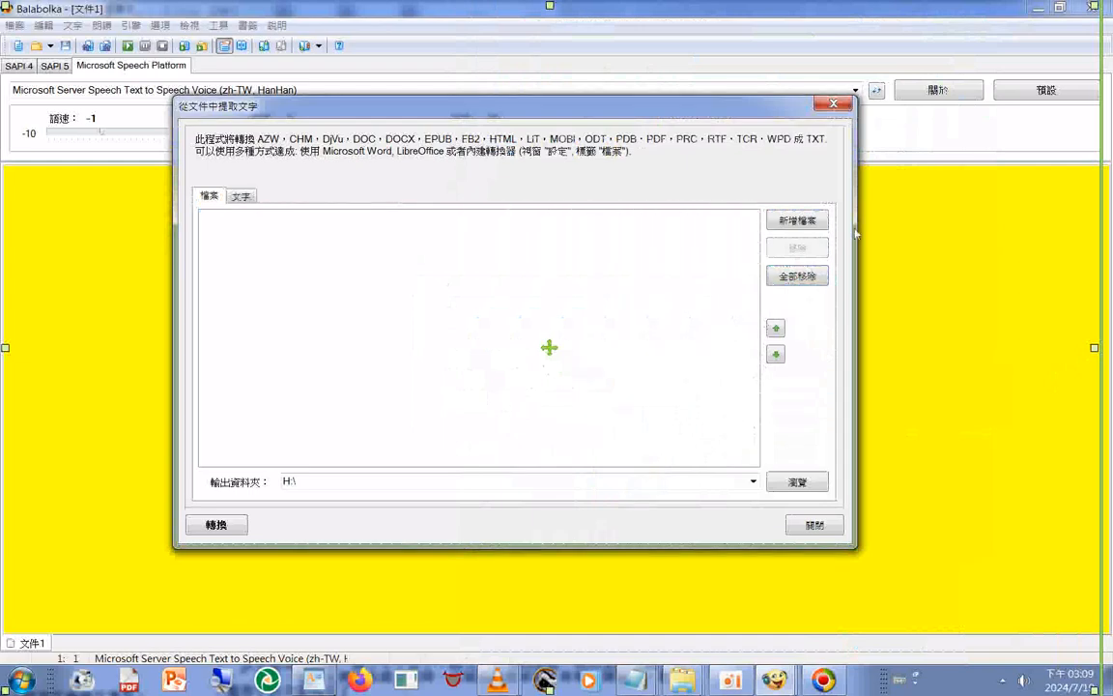
Add all text files from the TXT\XYA\31 folder and convert them into the combined file on drive H:
left_click(792, 222)
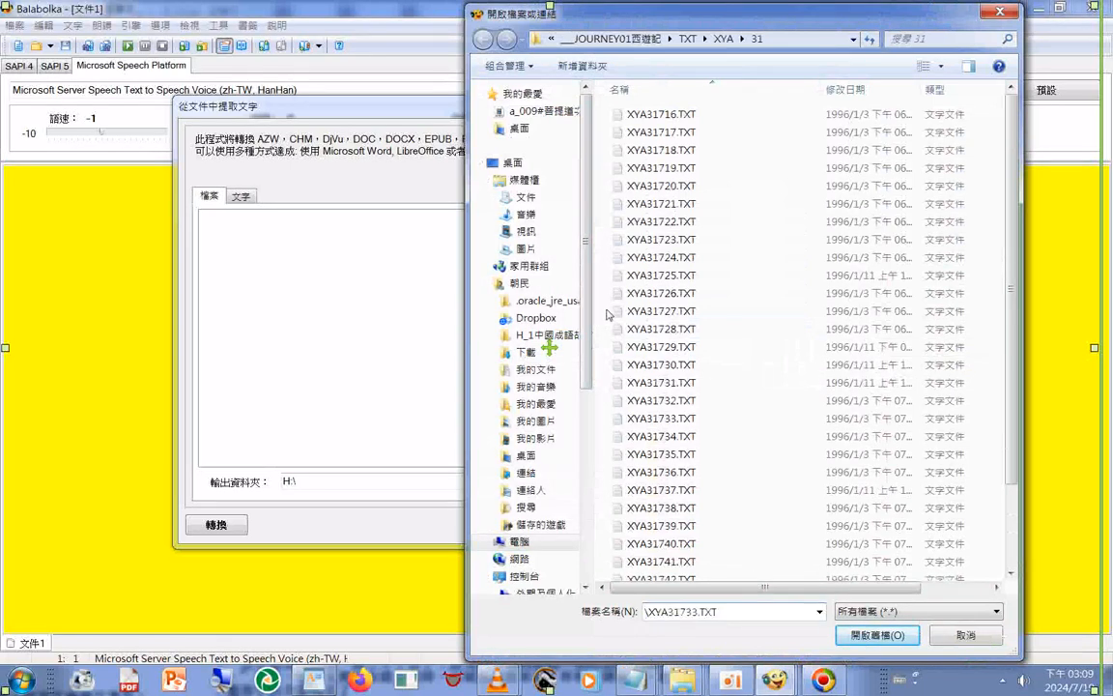
left_click(609, 314)
key("ctrl+a")
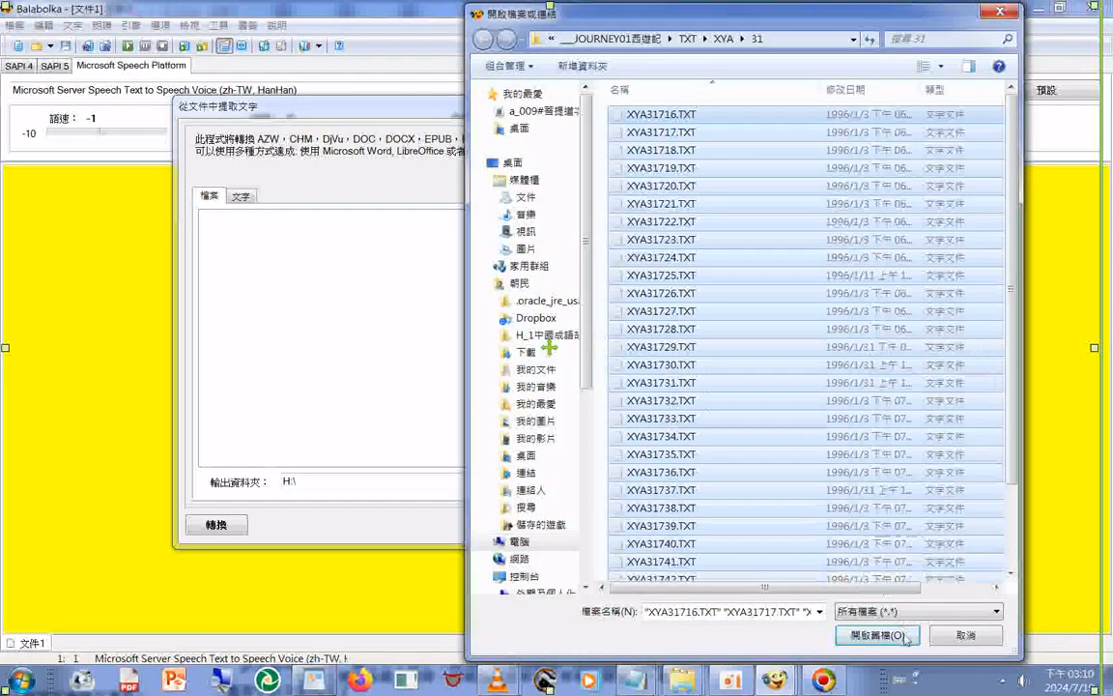
left_click(877, 635)
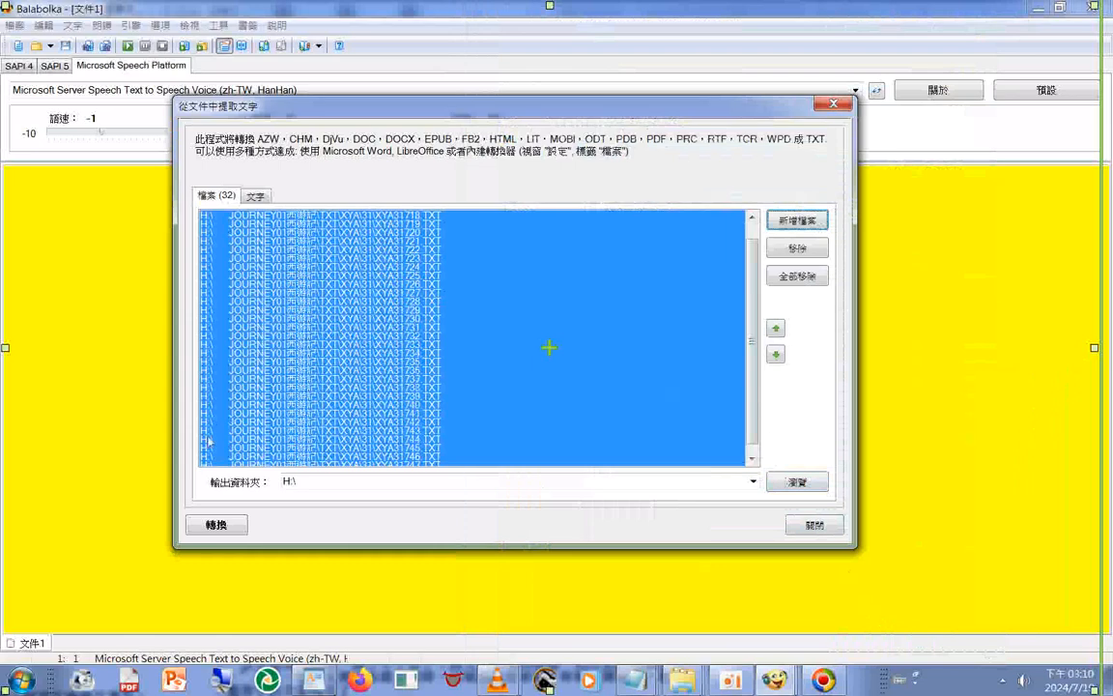
left_click(212, 525)
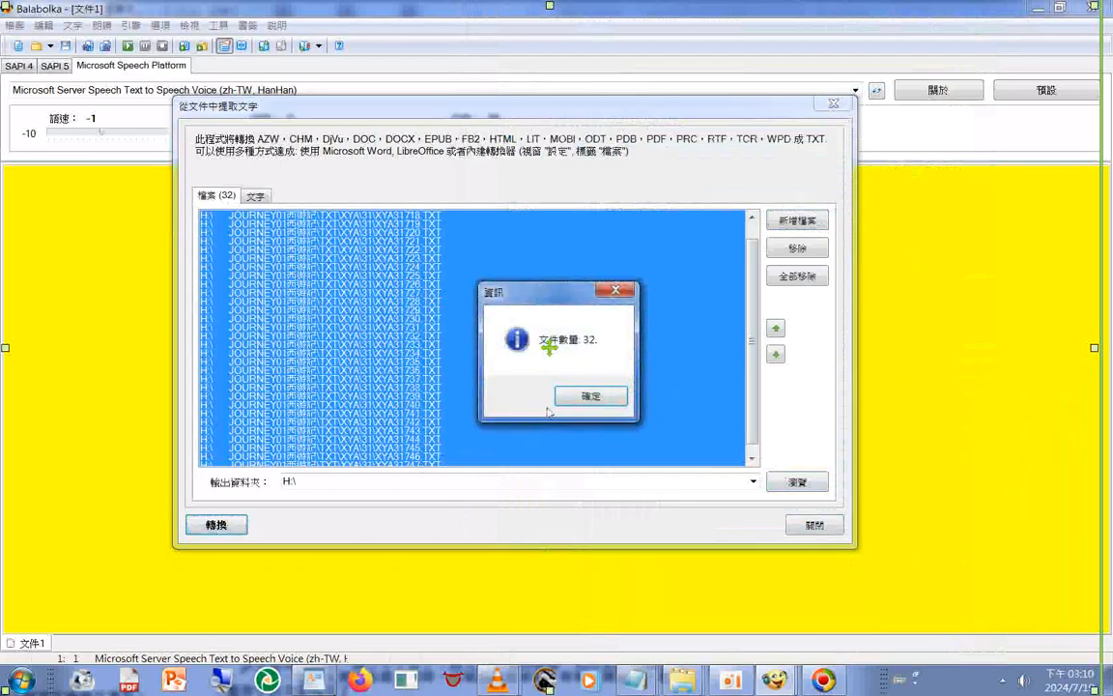
left_click(579, 404)
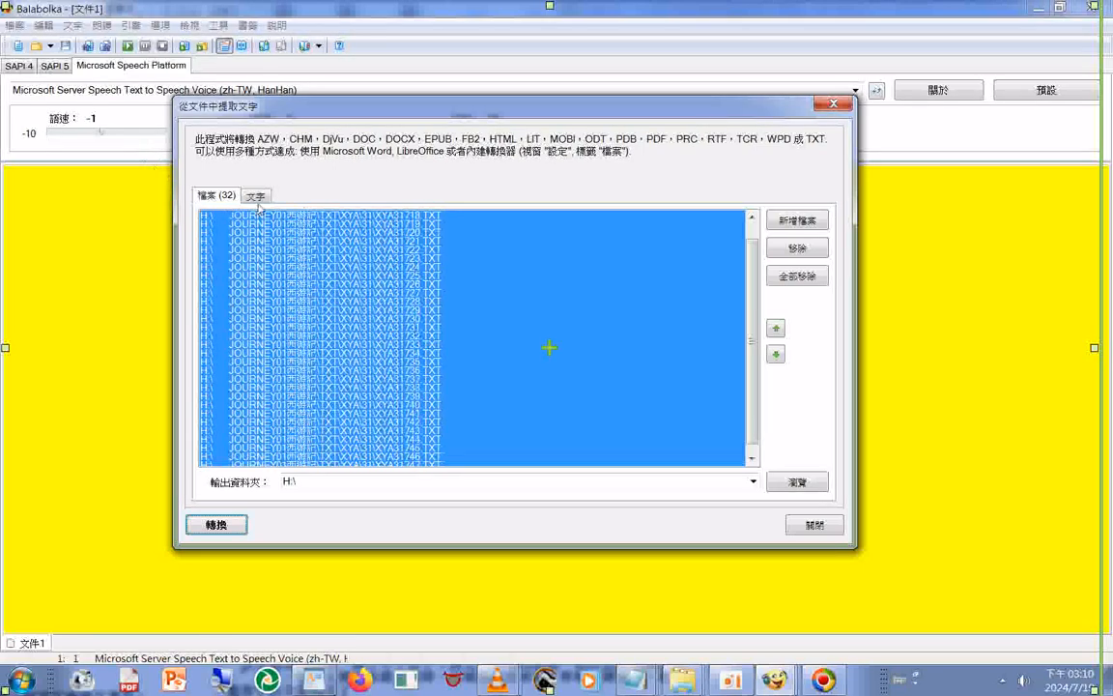
Review the combined output settings, and open the TXT\XYA\31 folder in File Explorer to check its source files
left_click(256, 197)
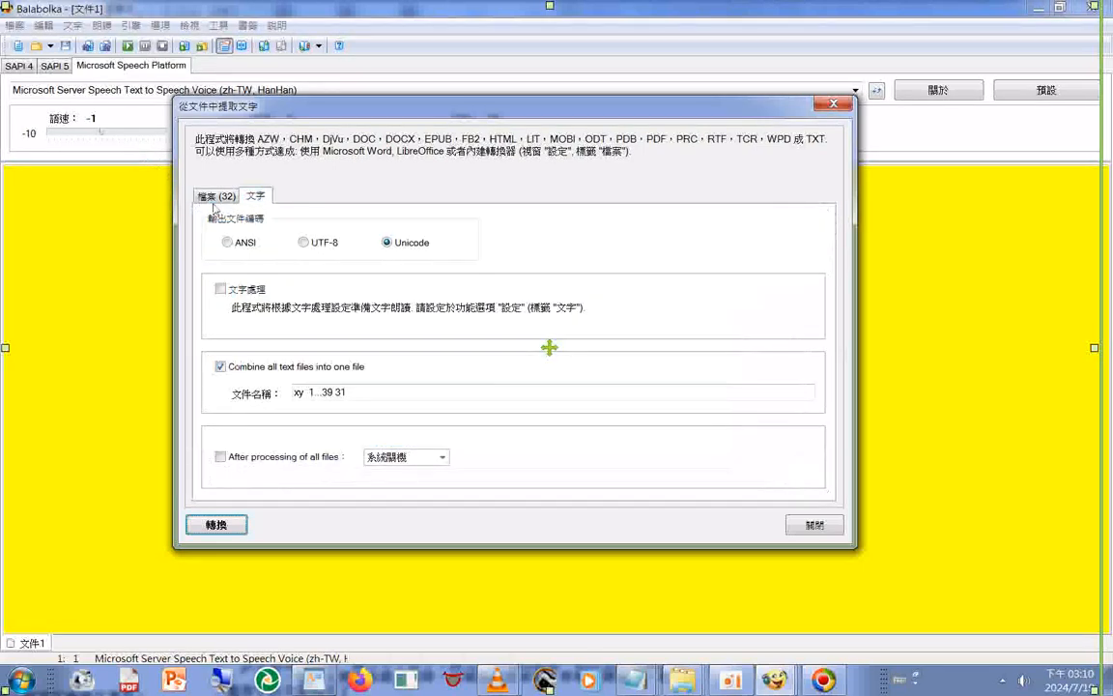
left_click(214, 196)
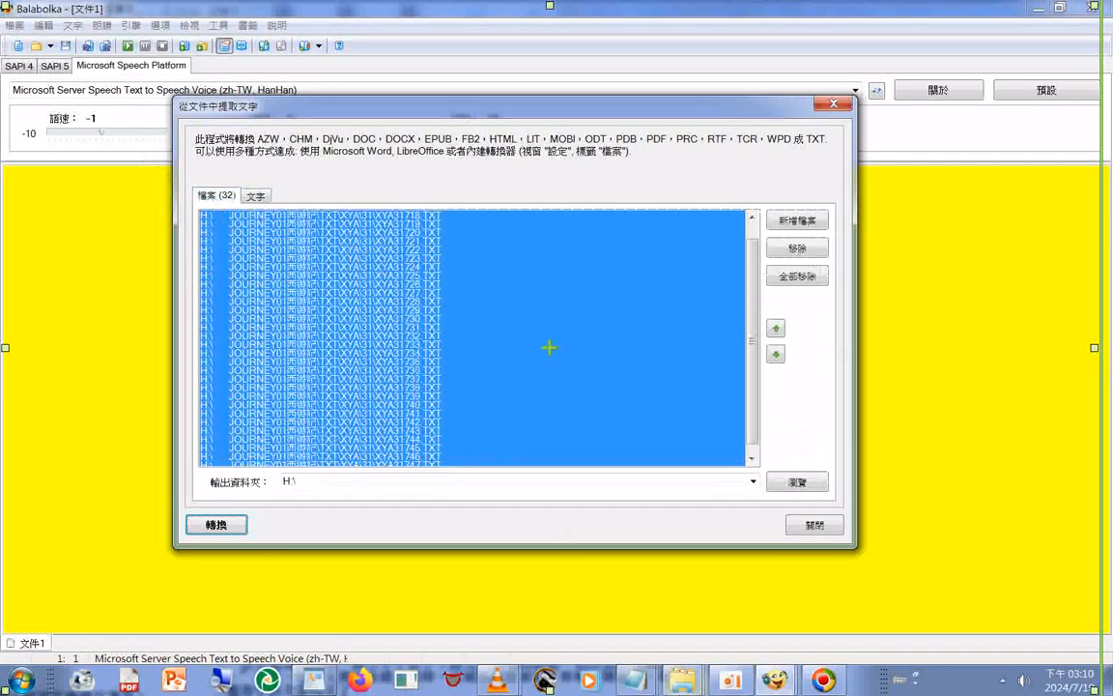
left_click(687, 687)
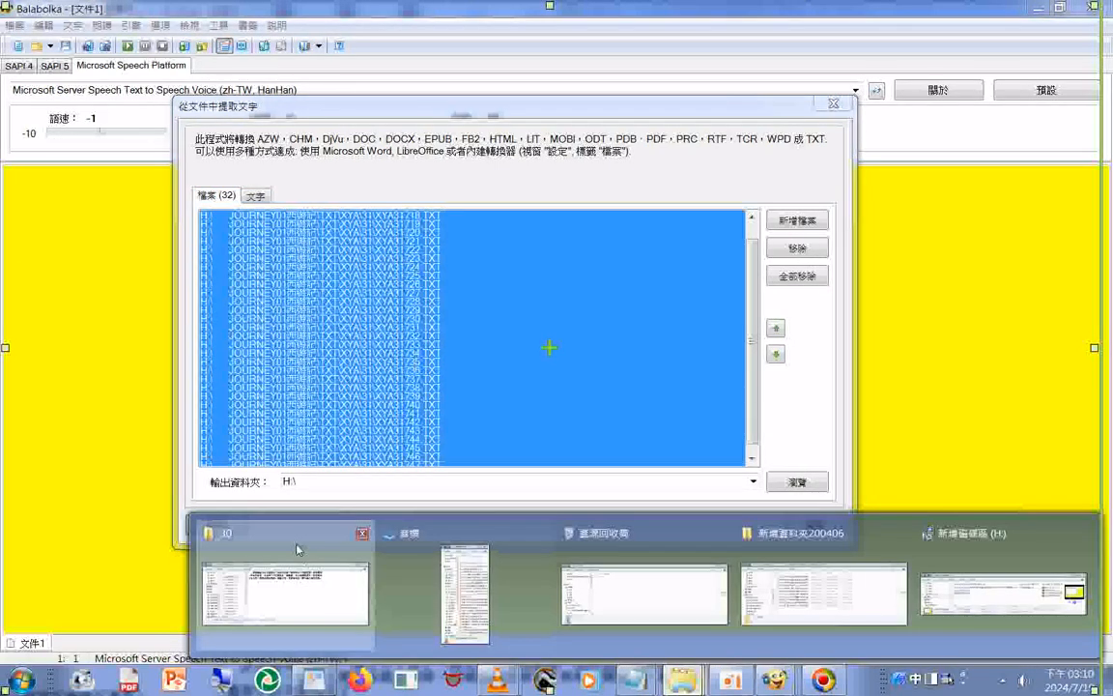
left_click(297, 549)
key("alt+Up")
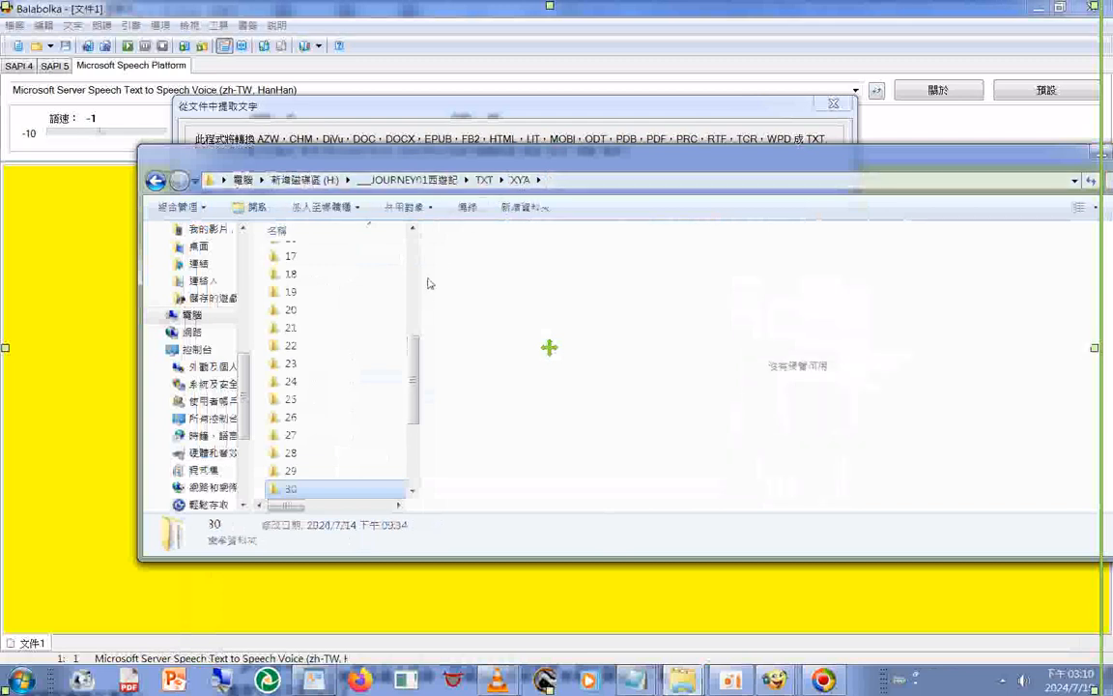
left_click_drag(415, 350, 421, 404)
double_click(286, 351)
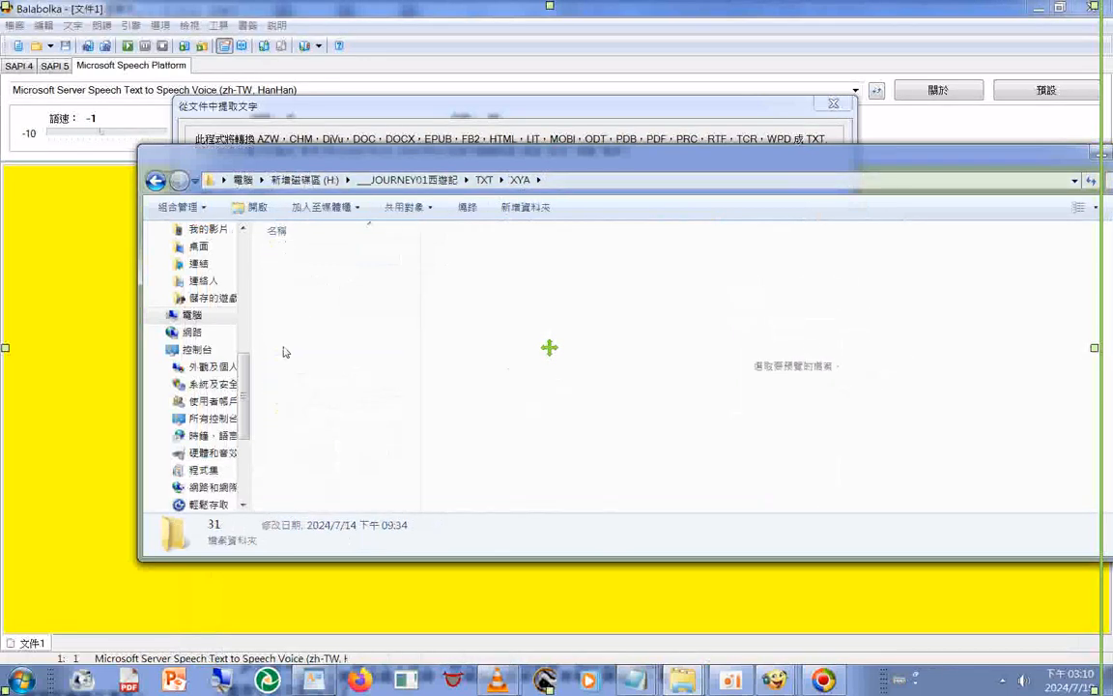
left_click(285, 351)
left_click(257, 358)
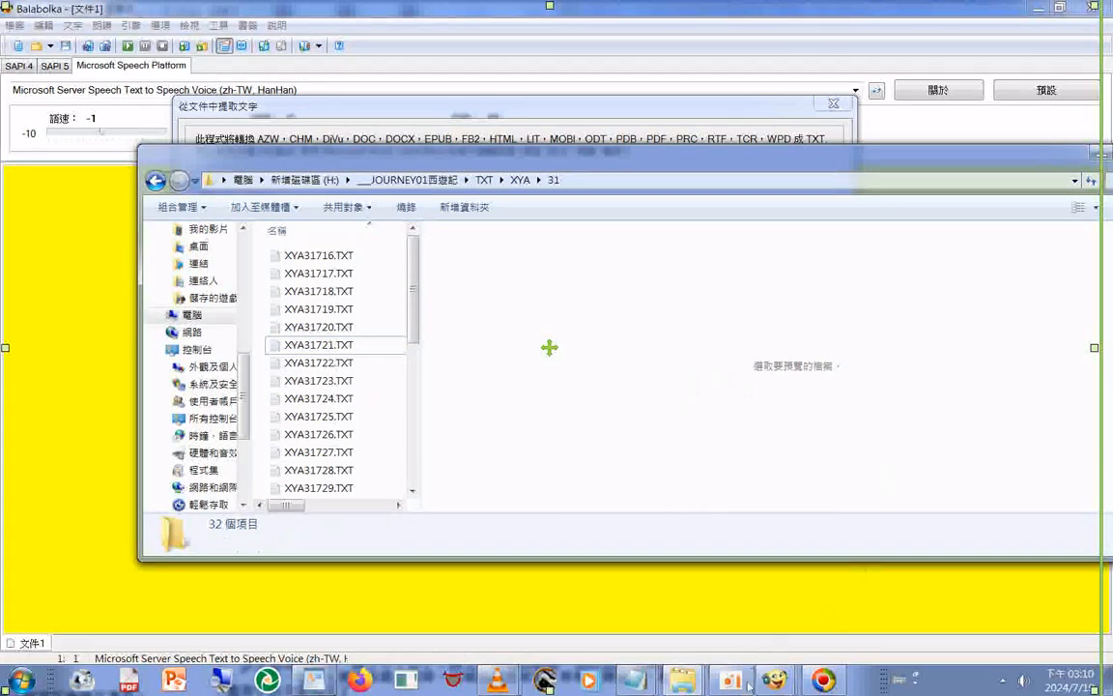
Switch back to Balabolka's text extraction dialog and remove all files from the list
mouse_move(773, 681)
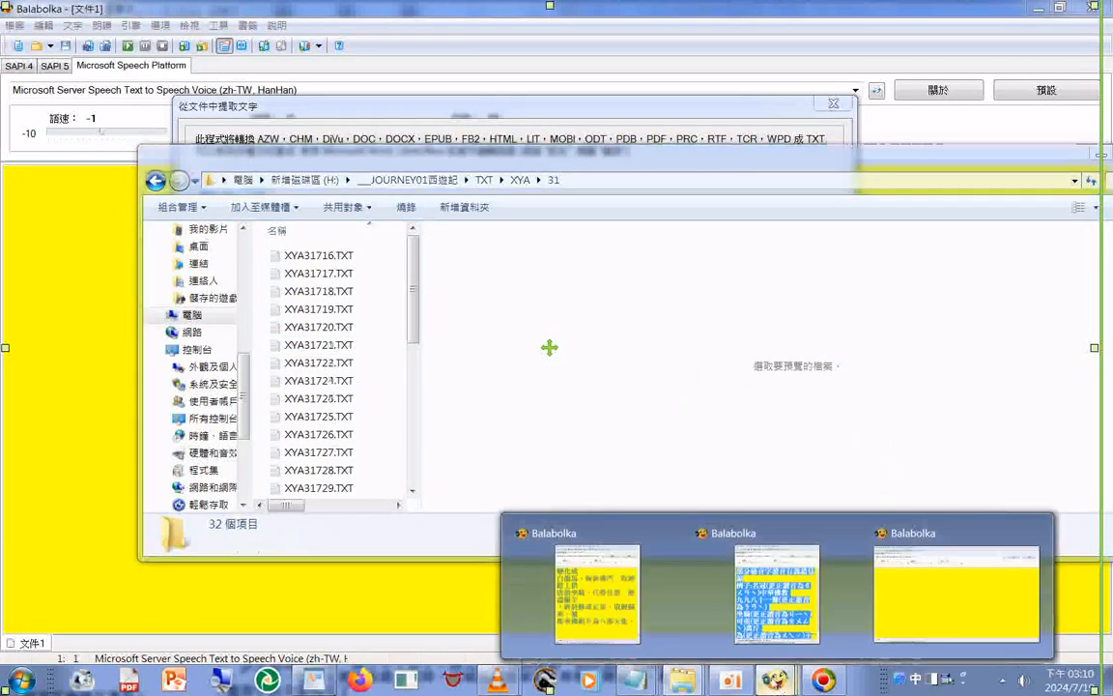
left_click(917, 603)
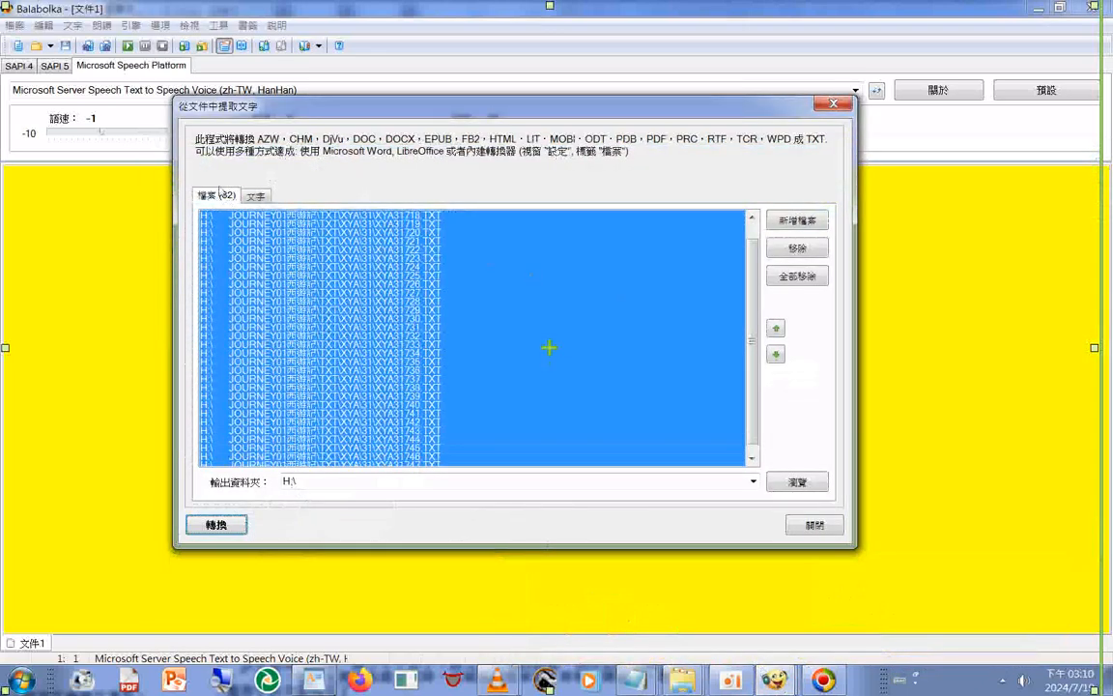
left_click(795, 277)
left_click(492, 396)
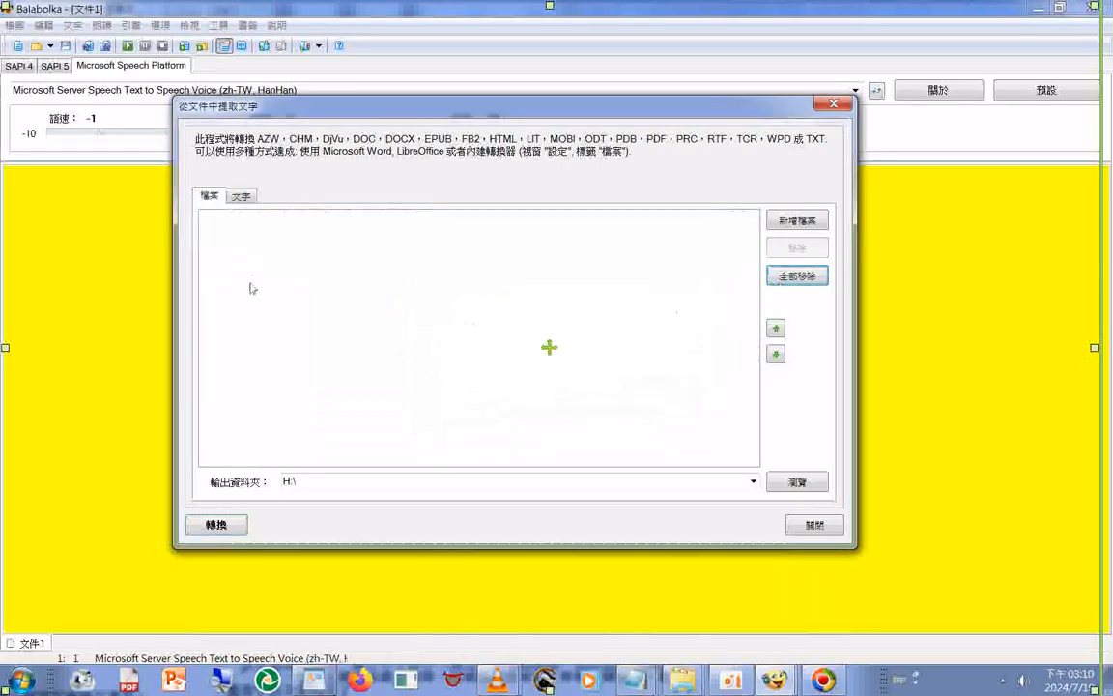
Set the combined file's name to "xy 1...39 32"
left_click(243, 198)
double_click(356, 394)
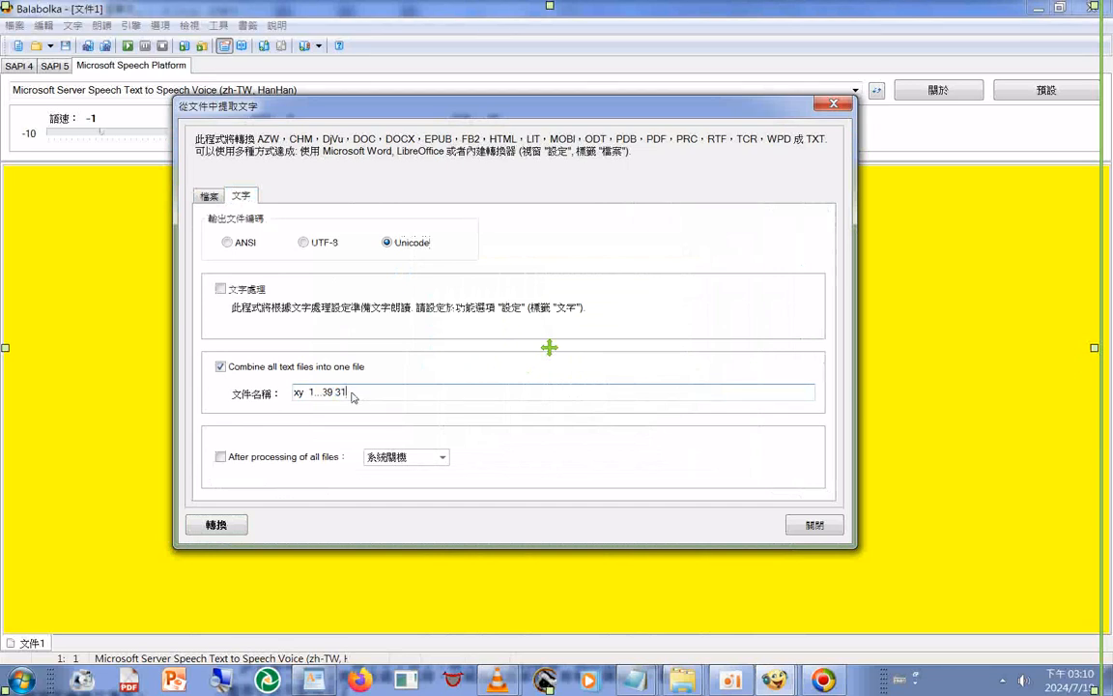
double_click(343, 392)
Add all text files from the TXT\XYA\32 folder and convert them into the combined file on drive H:
left_click(208, 196)
left_click(784, 224)
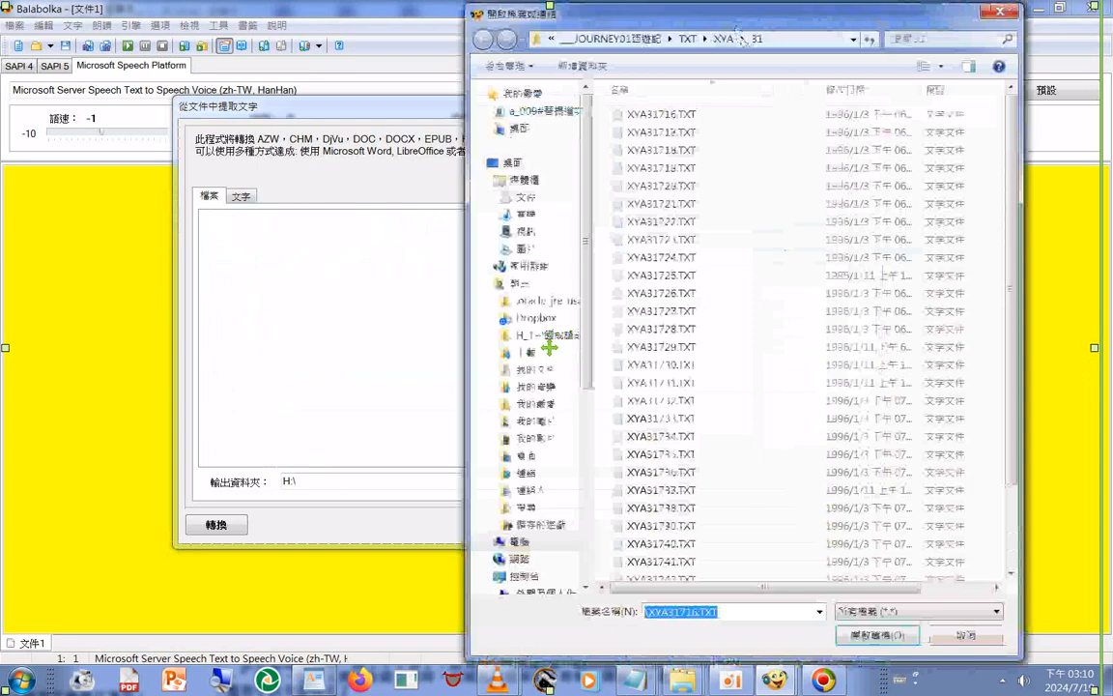
left_click(725, 38)
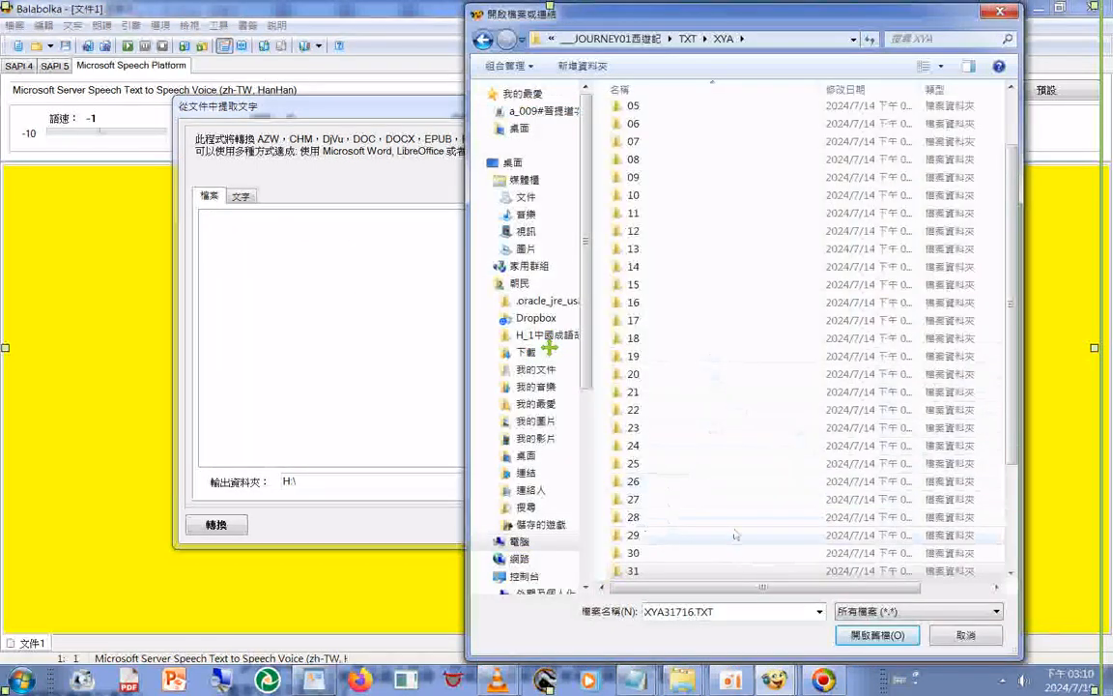
scroll(641, 447, "down", 3)
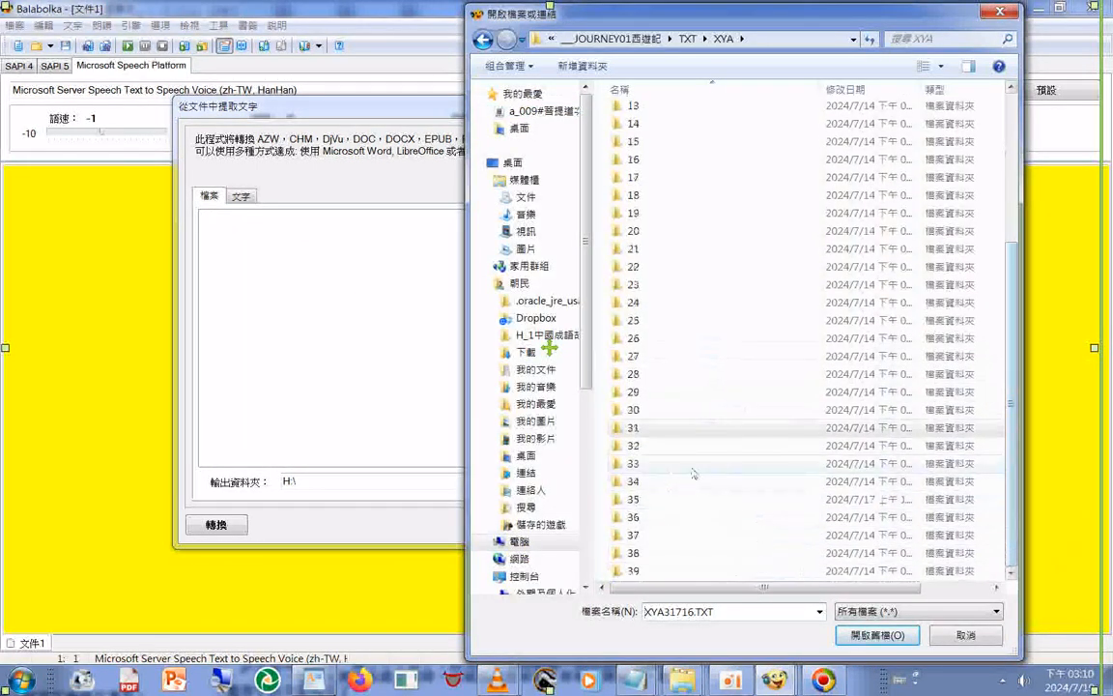
double_click(639, 444)
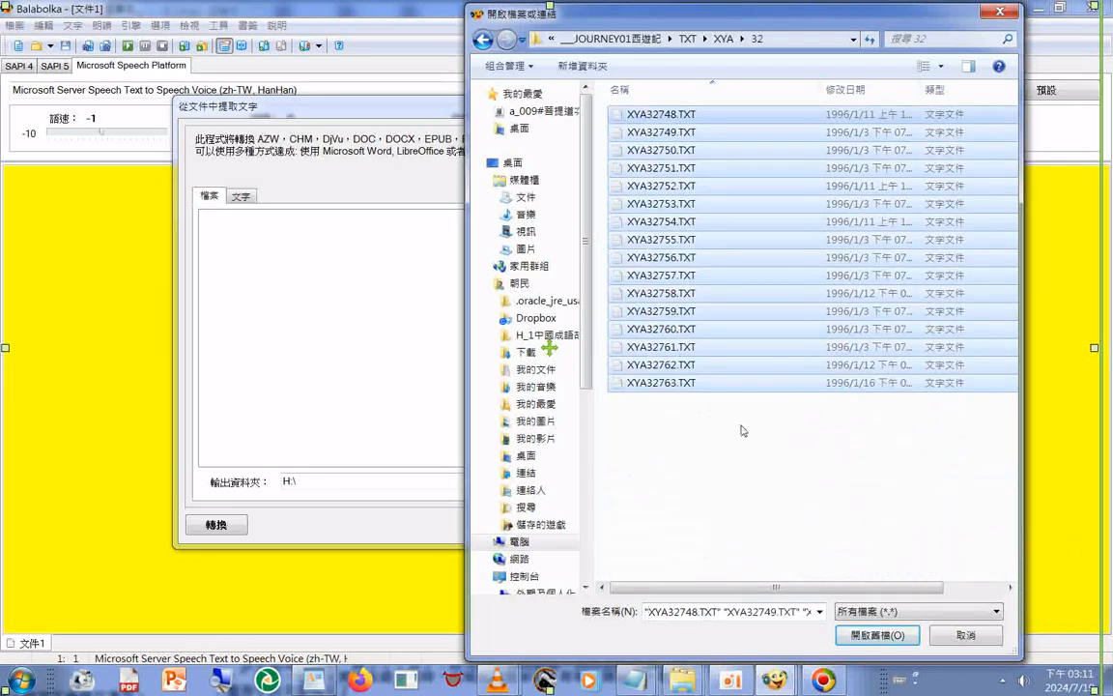
key("Return")
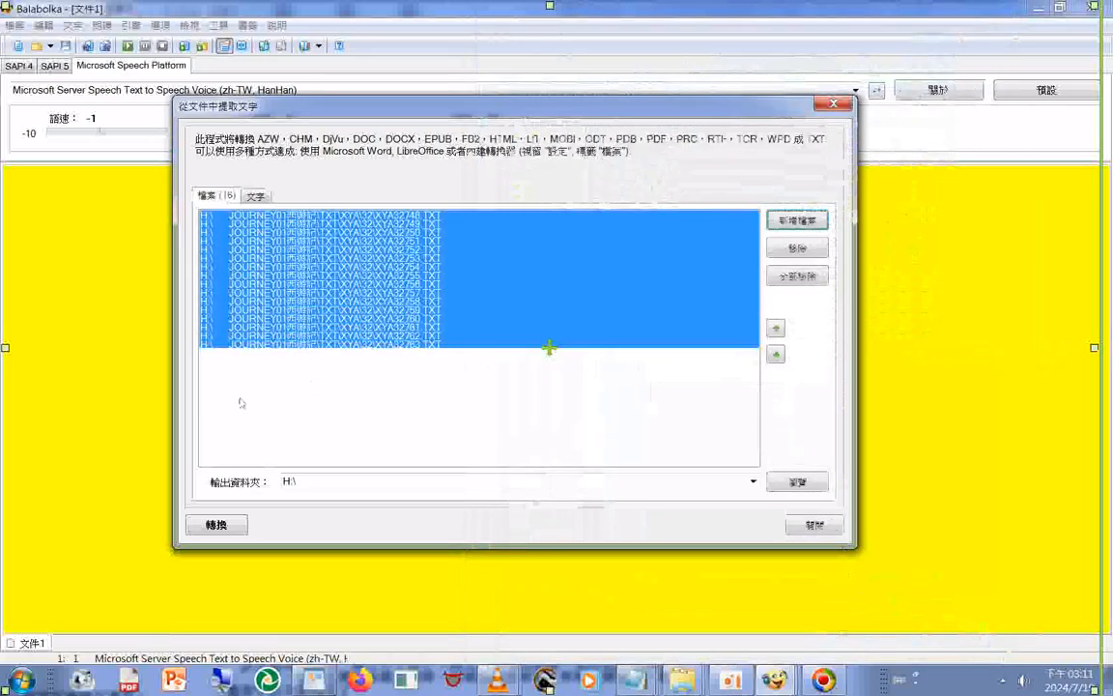
left_click(217, 524)
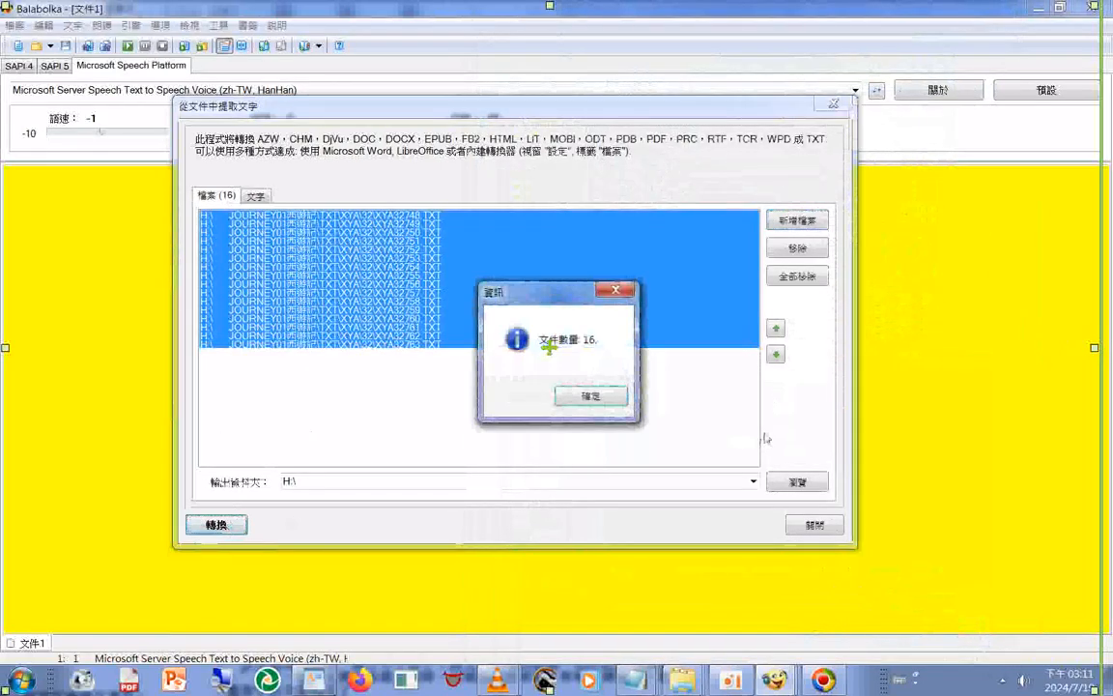
left_click(607, 402)
Remove all files from the list and set the combined file's name to "xy 1...39 33"
left_click(802, 278)
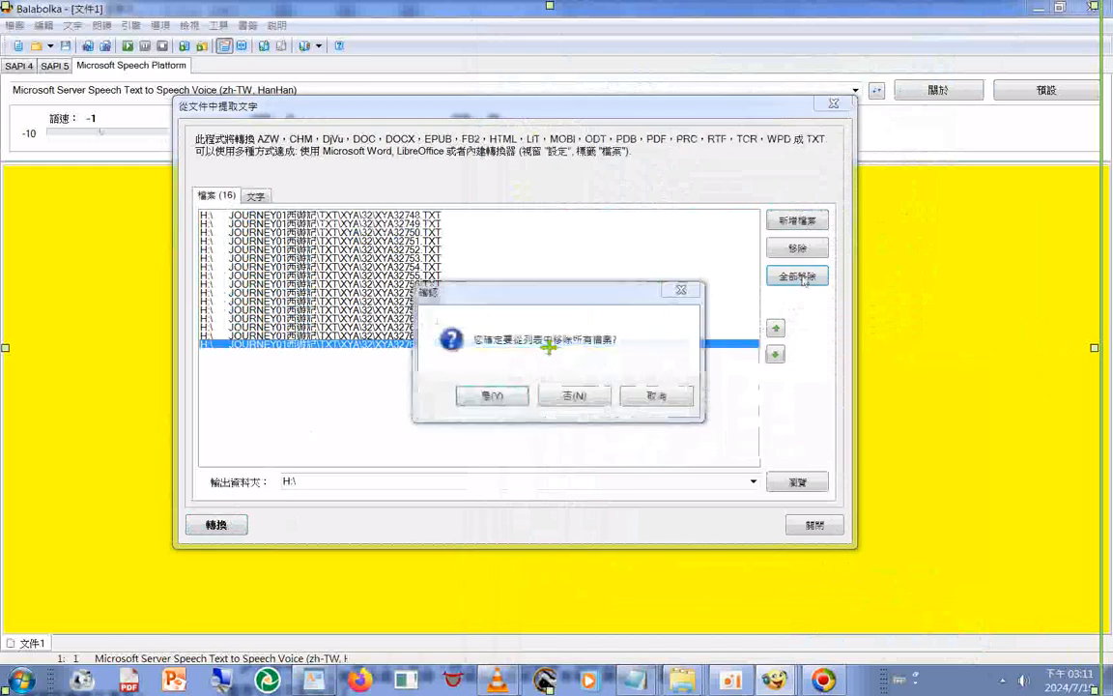
left_click(488, 395)
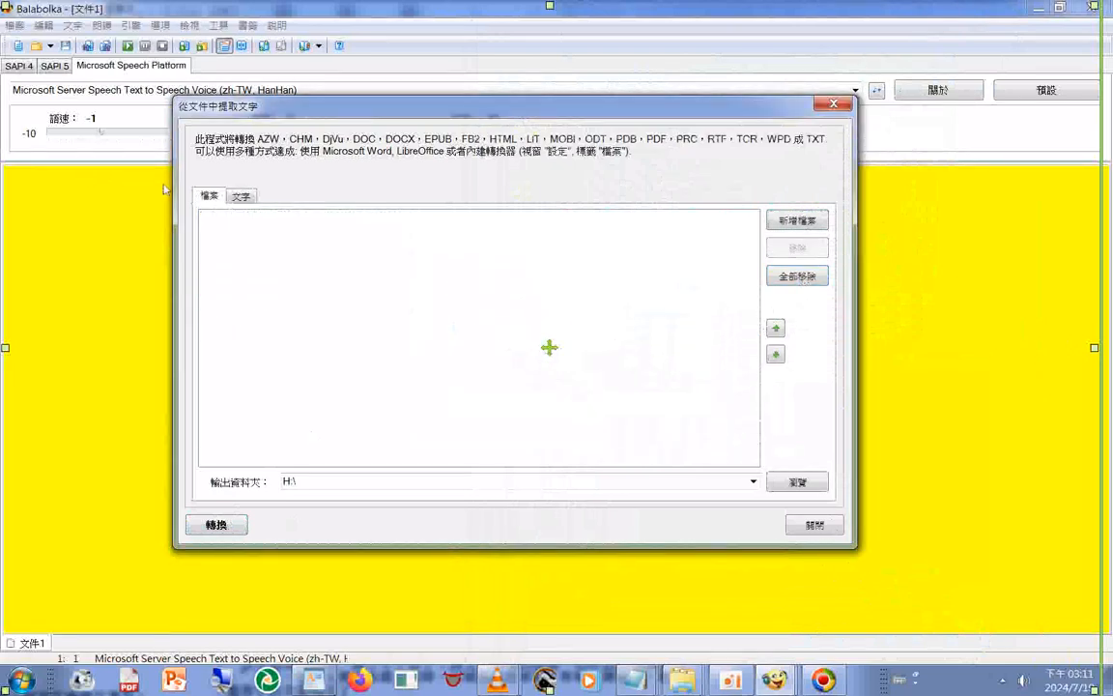
left_click(241, 196)
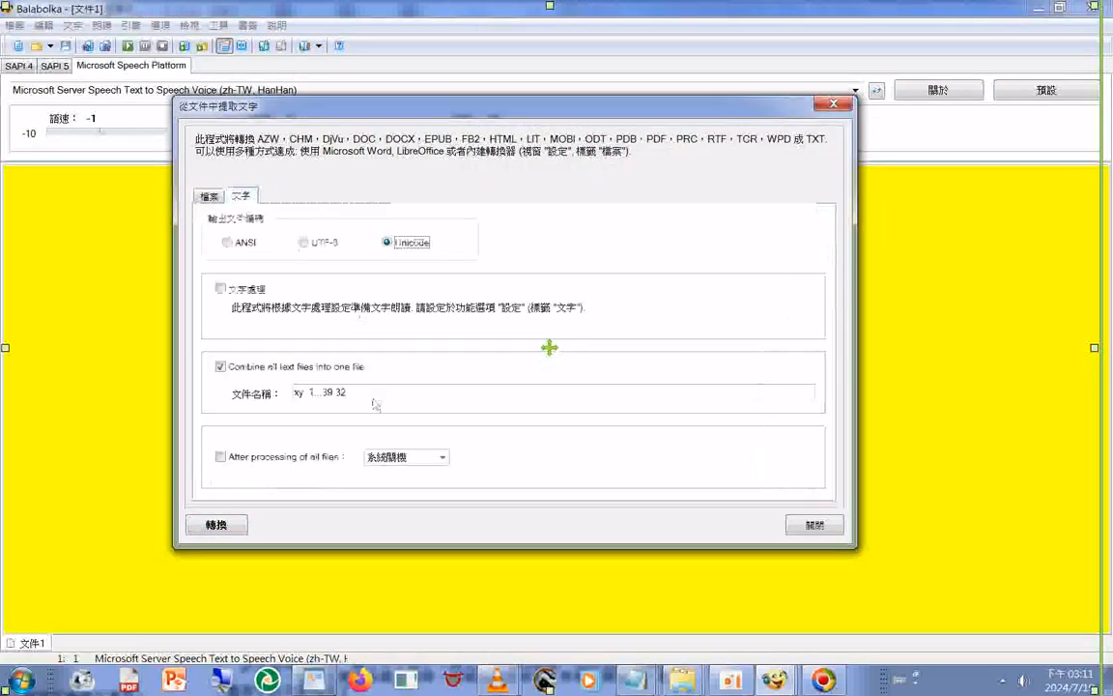
left_click_drag(335, 391, 368, 398)
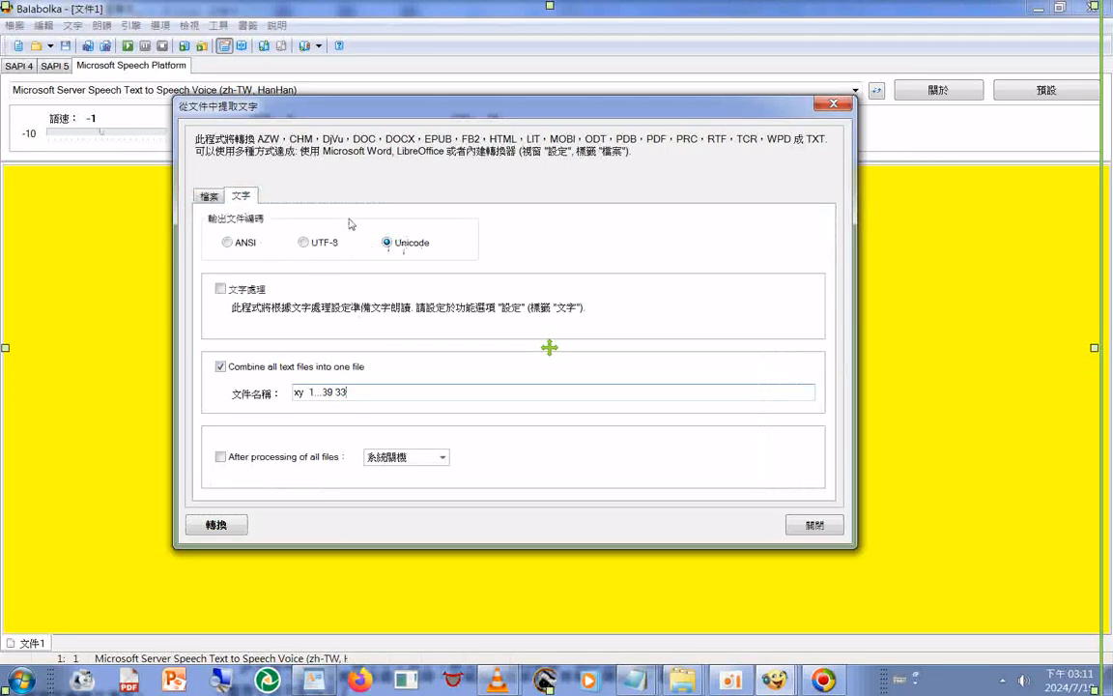
Start adding source files and browse to the TXT\XYA\33 folder
left_click(206, 198)
left_click(792, 221)
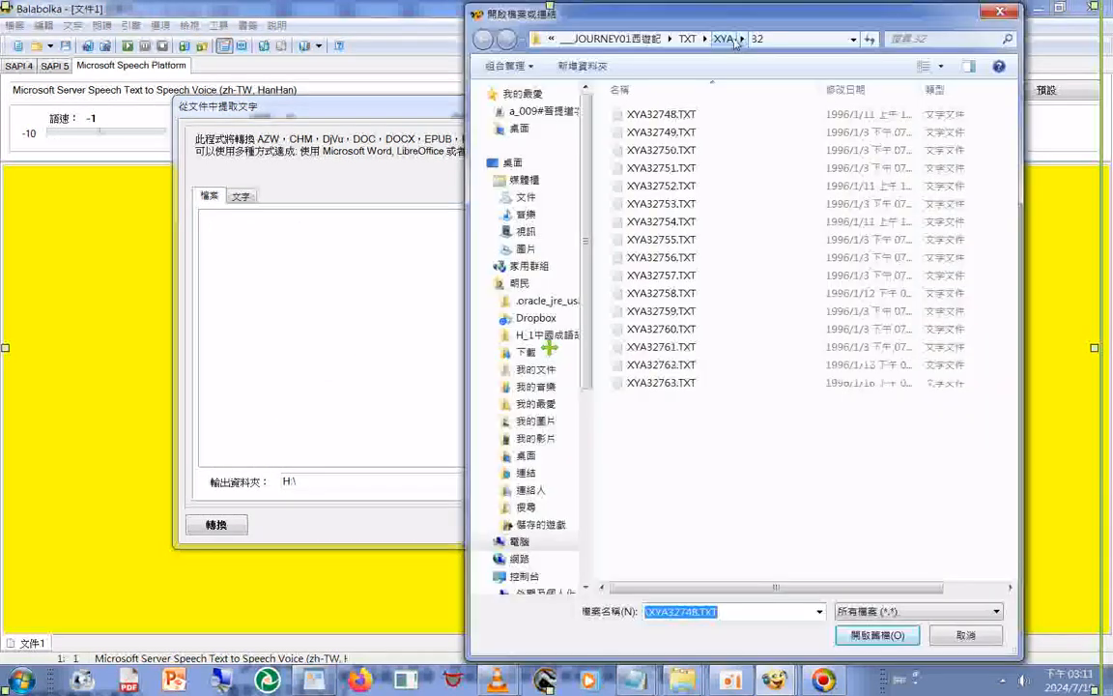
left_click(727, 40)
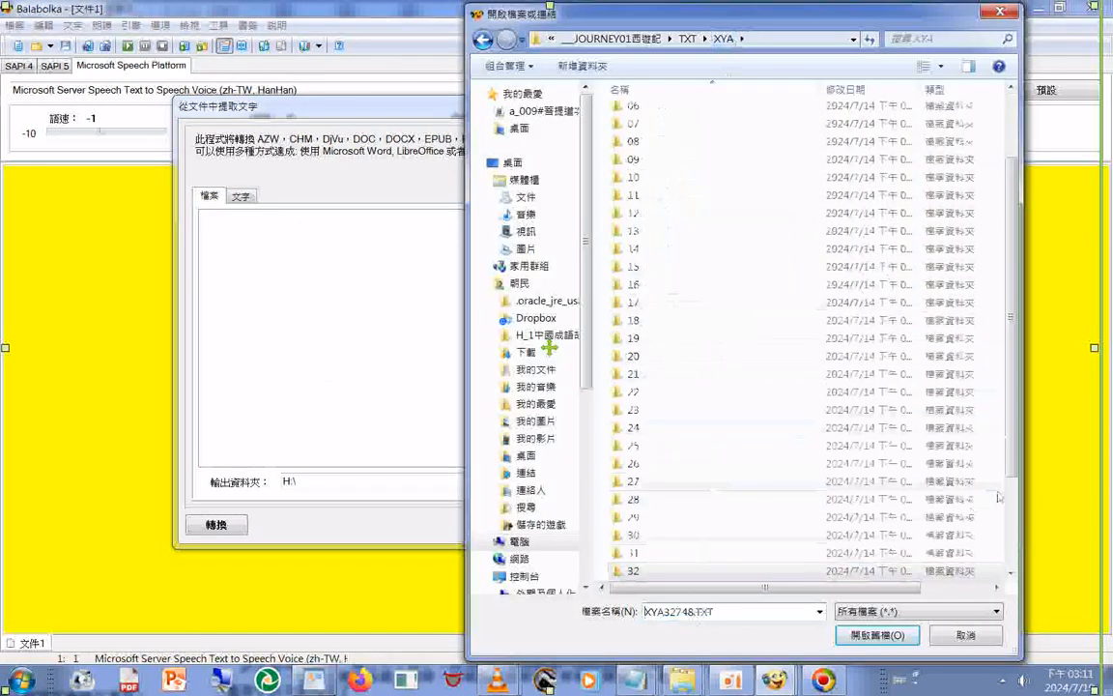
scroll(645, 493, "down", 3)
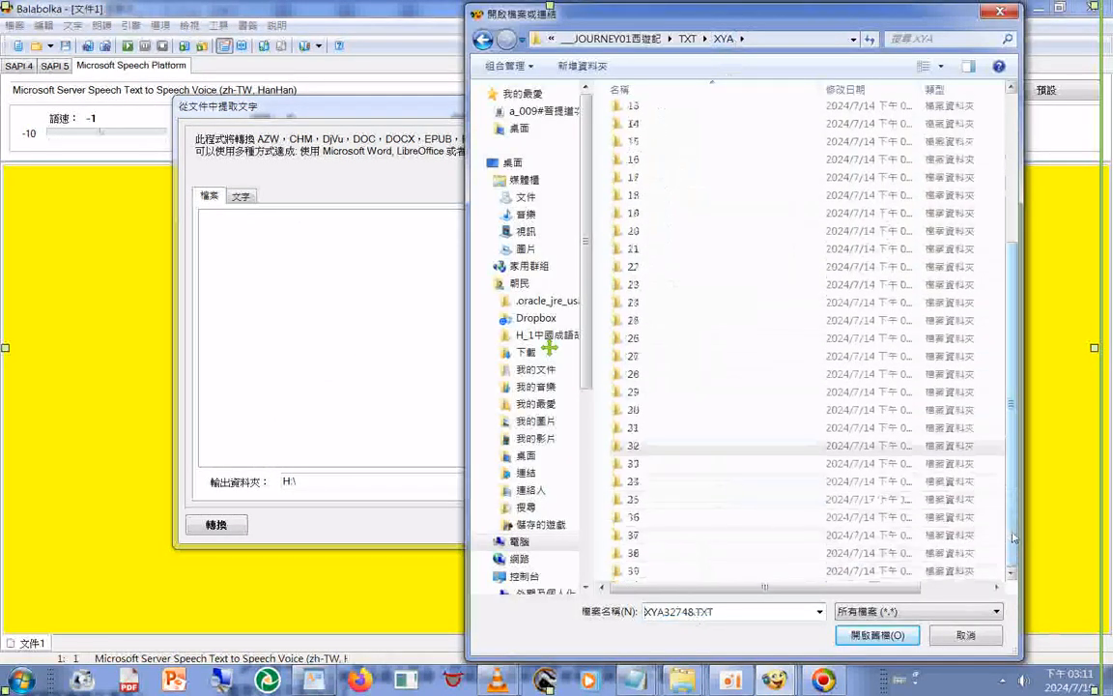
double_click(633, 463)
double_click(638, 454)
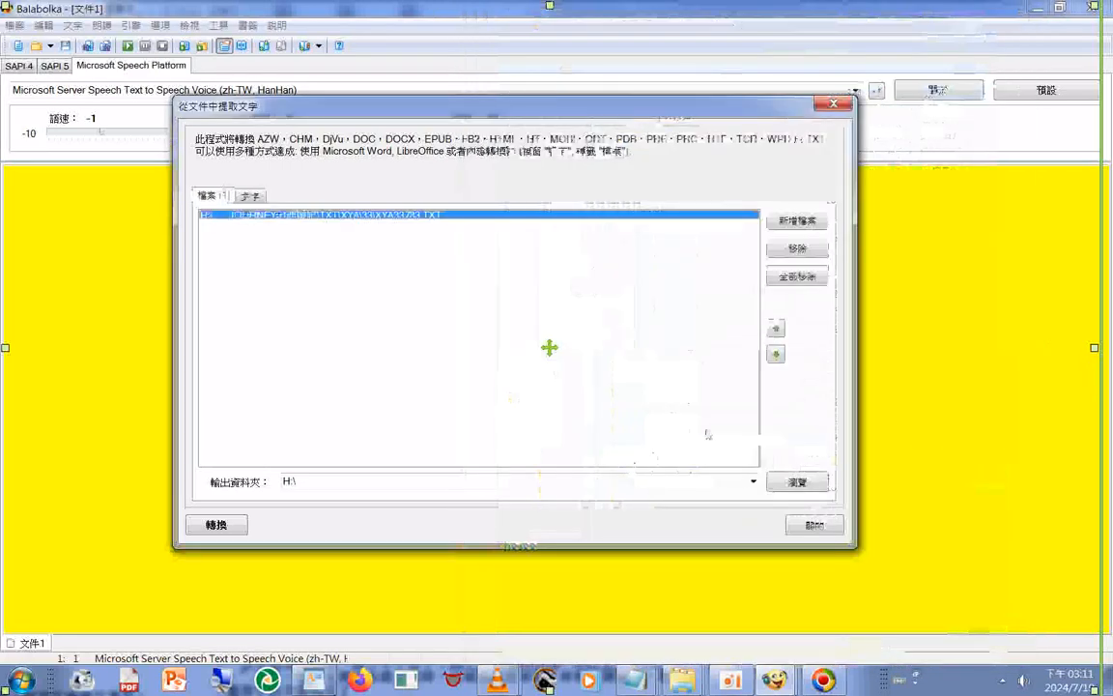
left_click(798, 276)
left_click(495, 392)
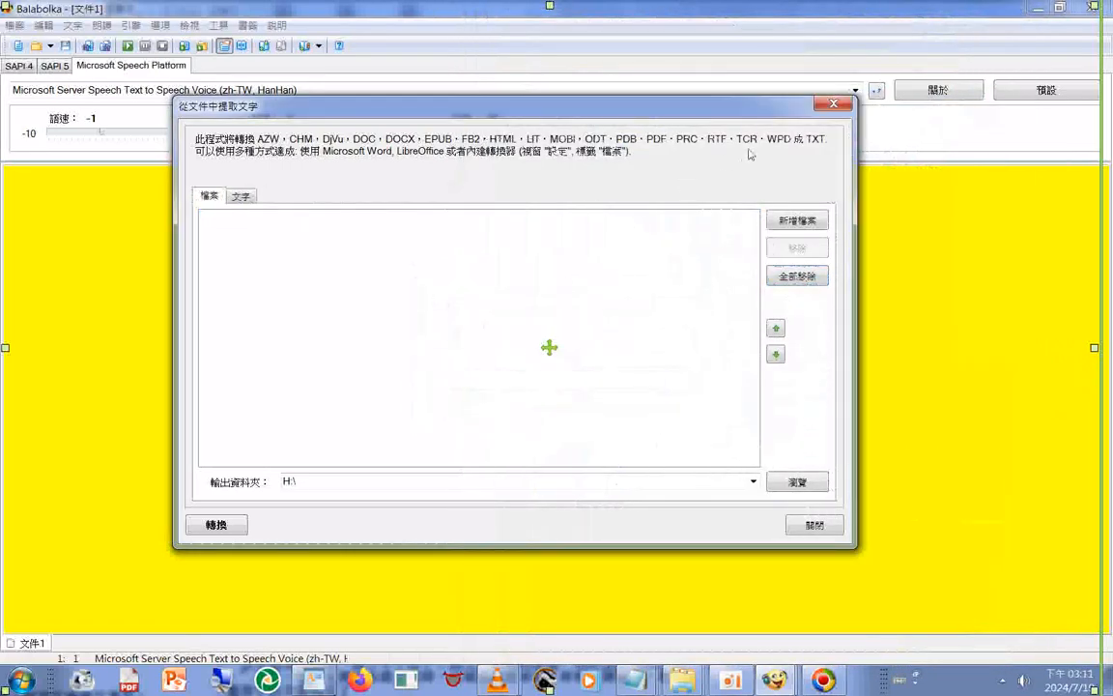
Add all text files from the TXT\XYA\33 folder and convert them into the combined file on drive H:
left_click(796, 221)
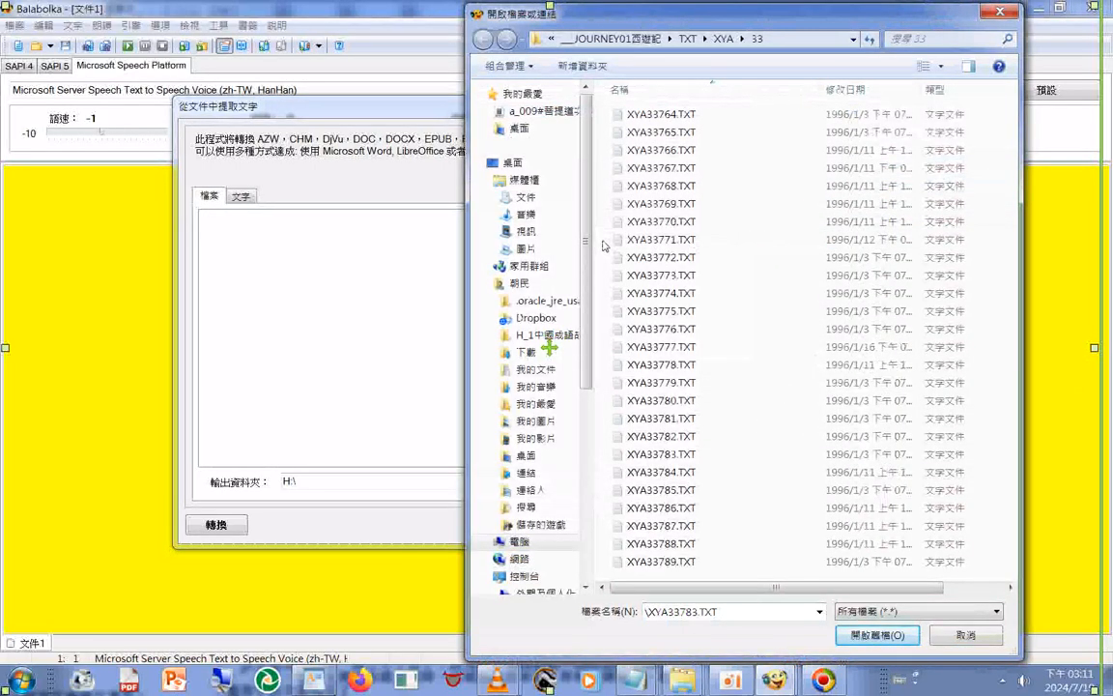
key("ctrl+a")
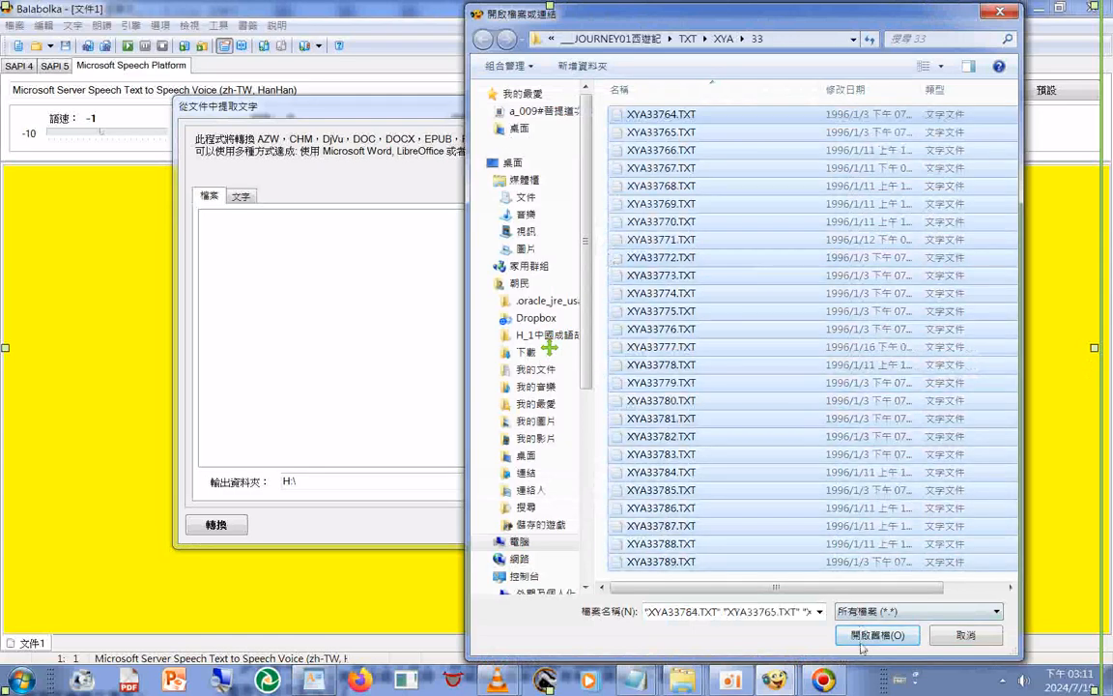
left_click(868, 634)
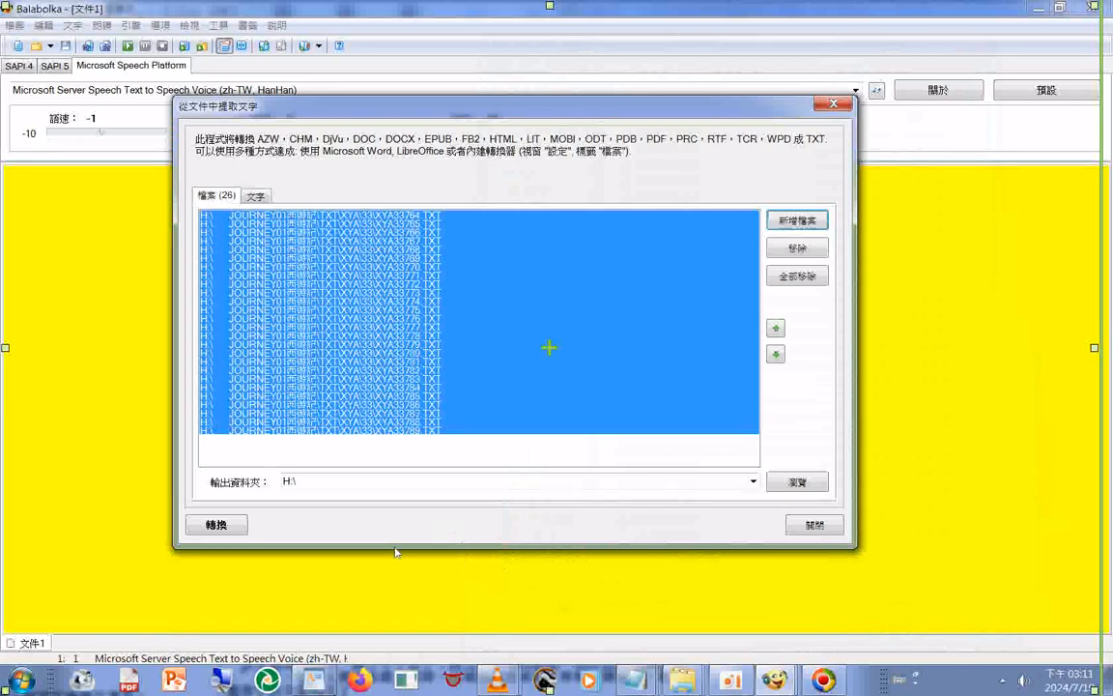
left_click(206, 529)
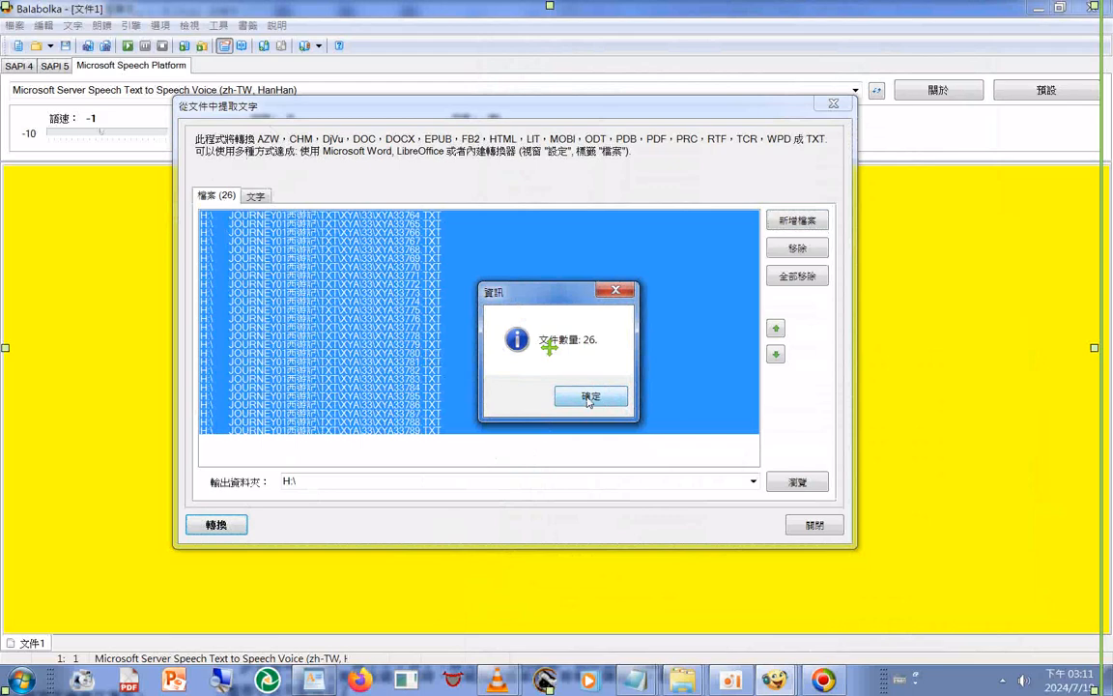
left_click(590, 396)
Check the combined file's name and, in Windows Explorer, the number of files in the TXT\XYA\33 folder, and return to Balabolka
left_click(255, 197)
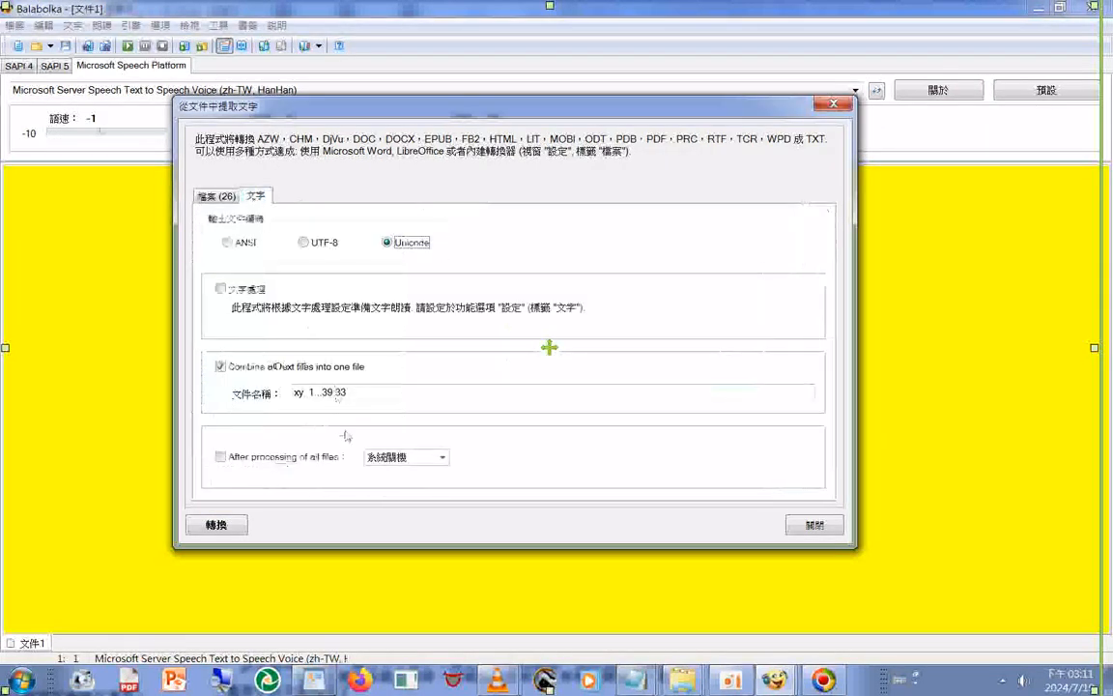
right_click(682, 679)
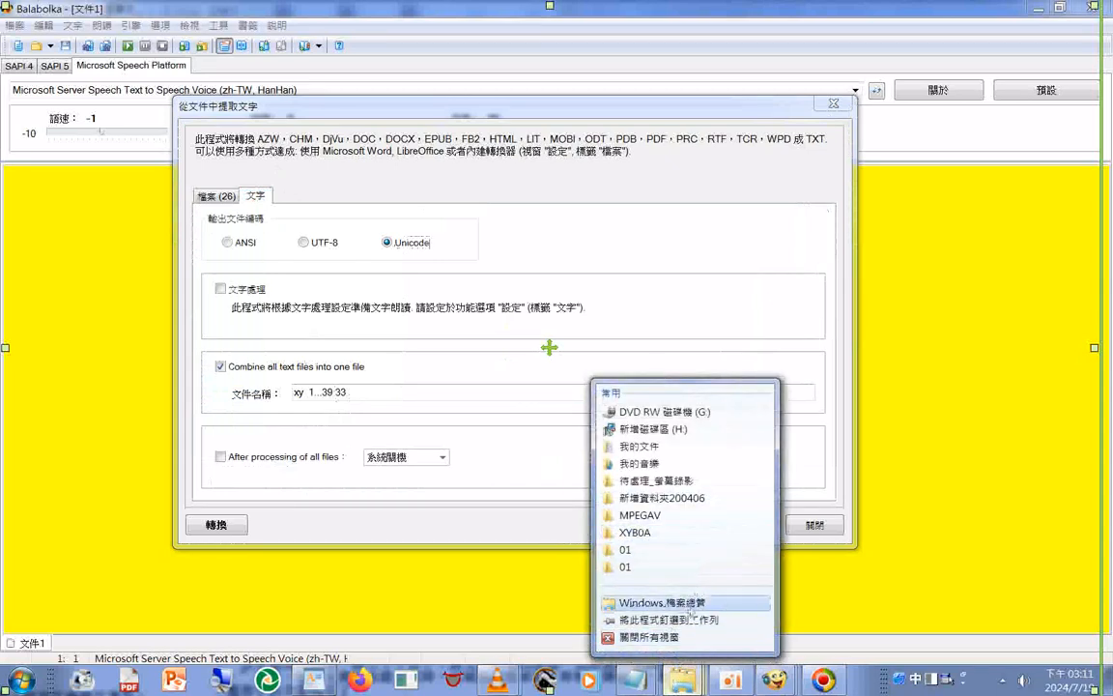
left_click_drag(651, 543, 651, 532)
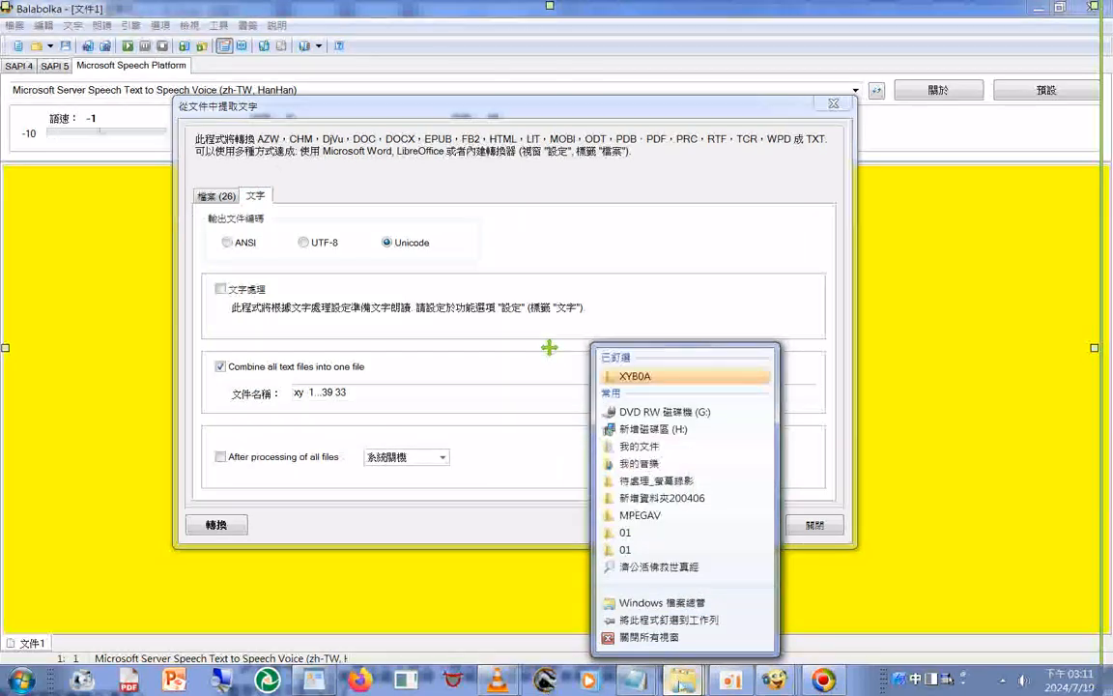
left_click(682, 679)
left_click(314, 558)
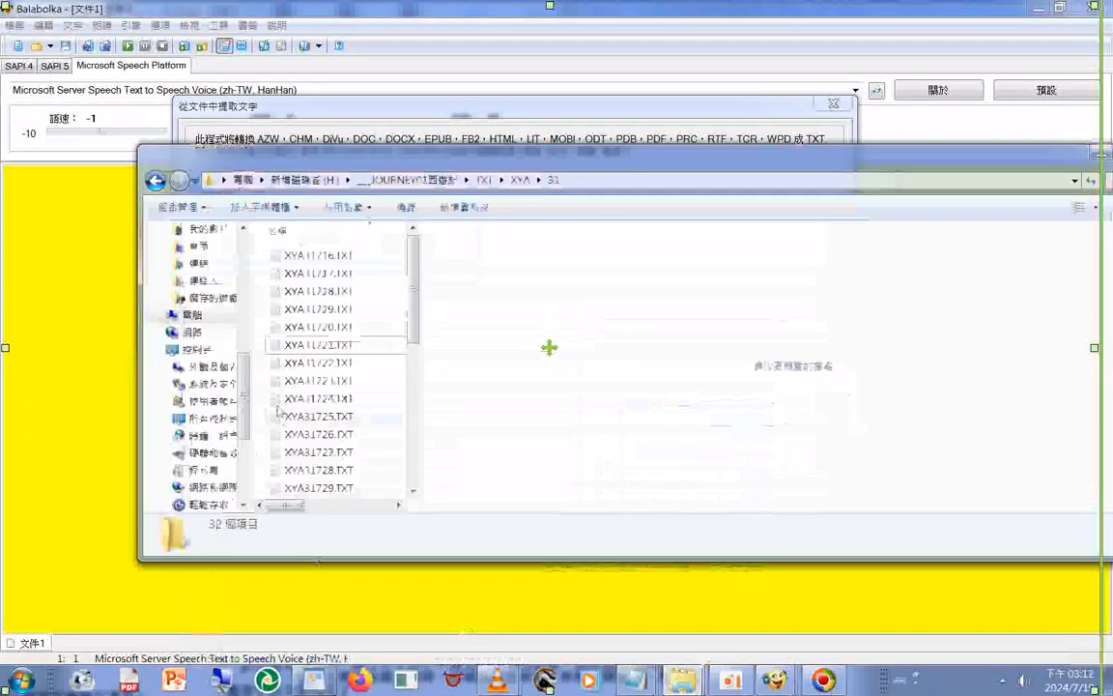
left_click(521, 180)
scroll(408, 458, "down", 3)
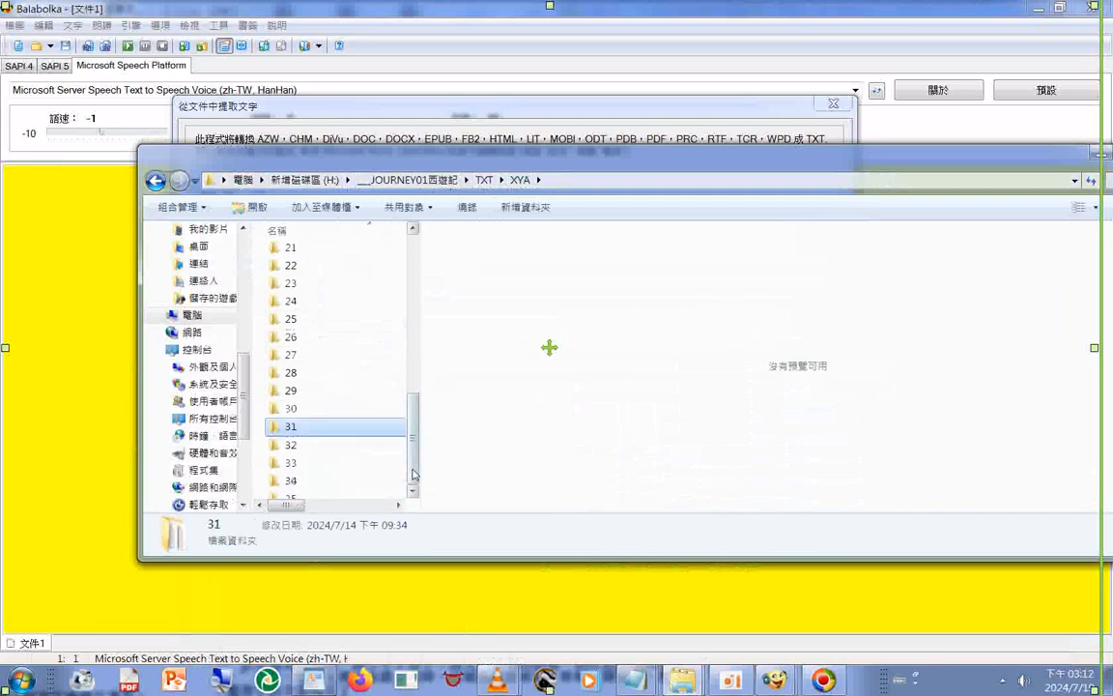
double_click(287, 380)
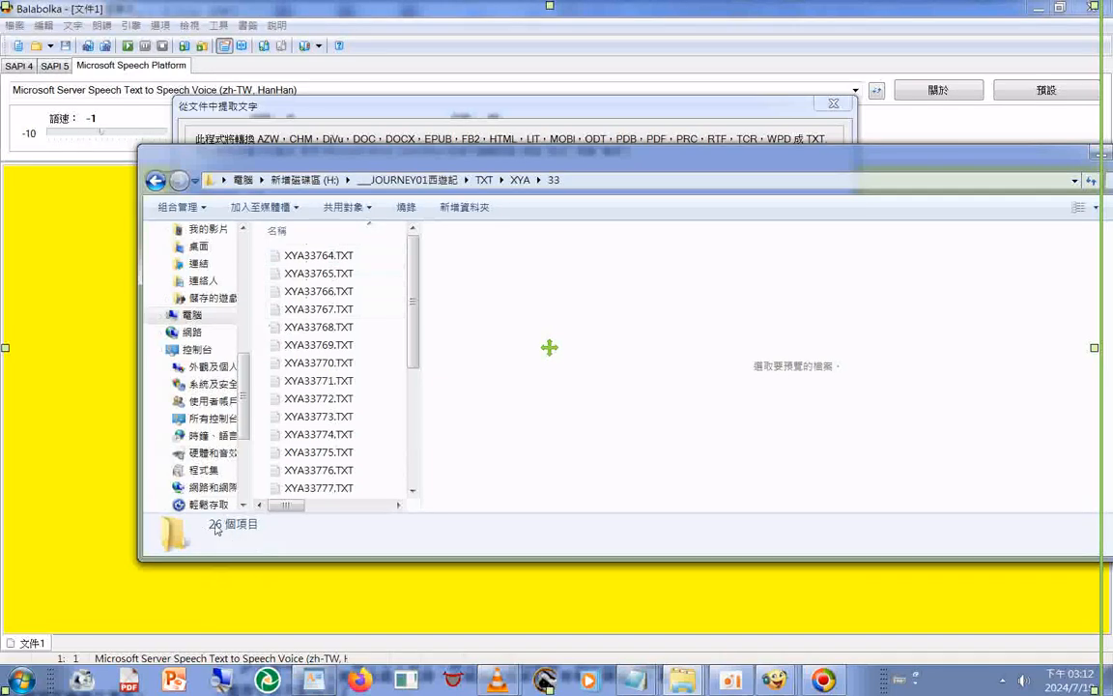
mouse_move(775, 681)
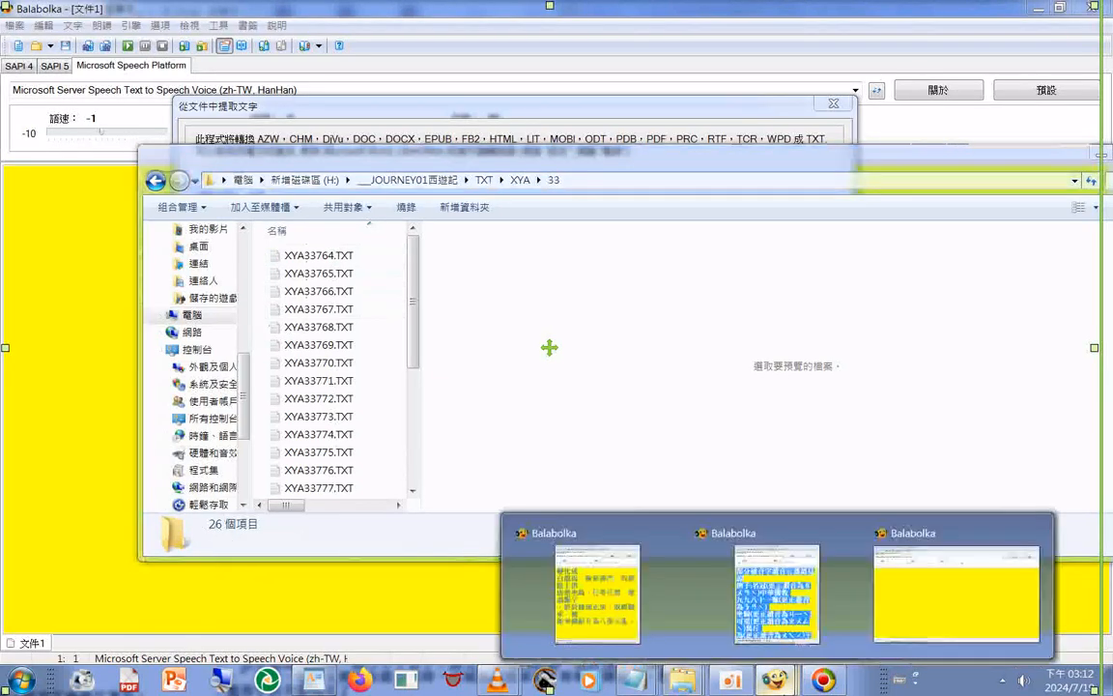
left_click(952, 580)
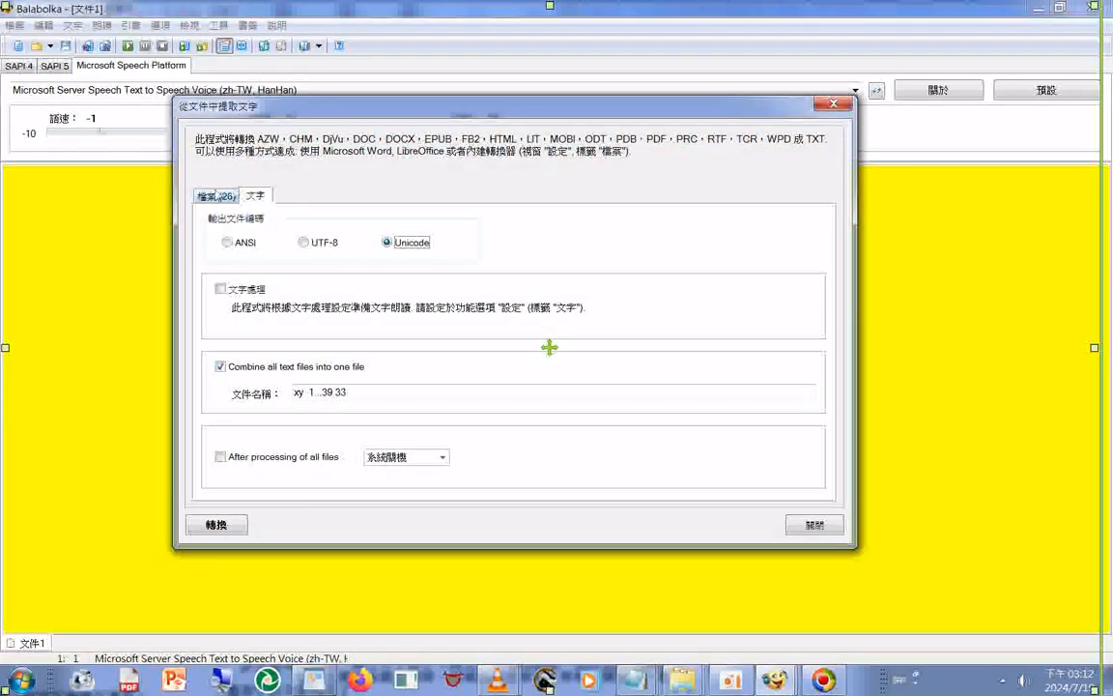
Remove all files from the list and set the combined file's name to "xy 1...39 34"
left_click(219, 196)
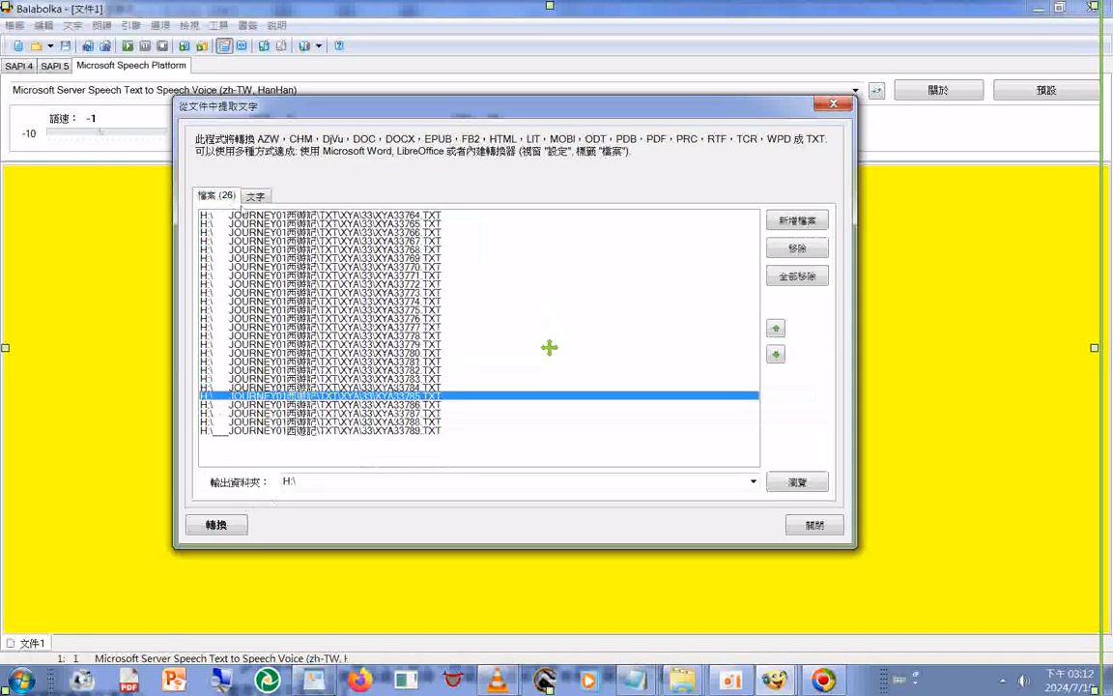
left_click(815, 277)
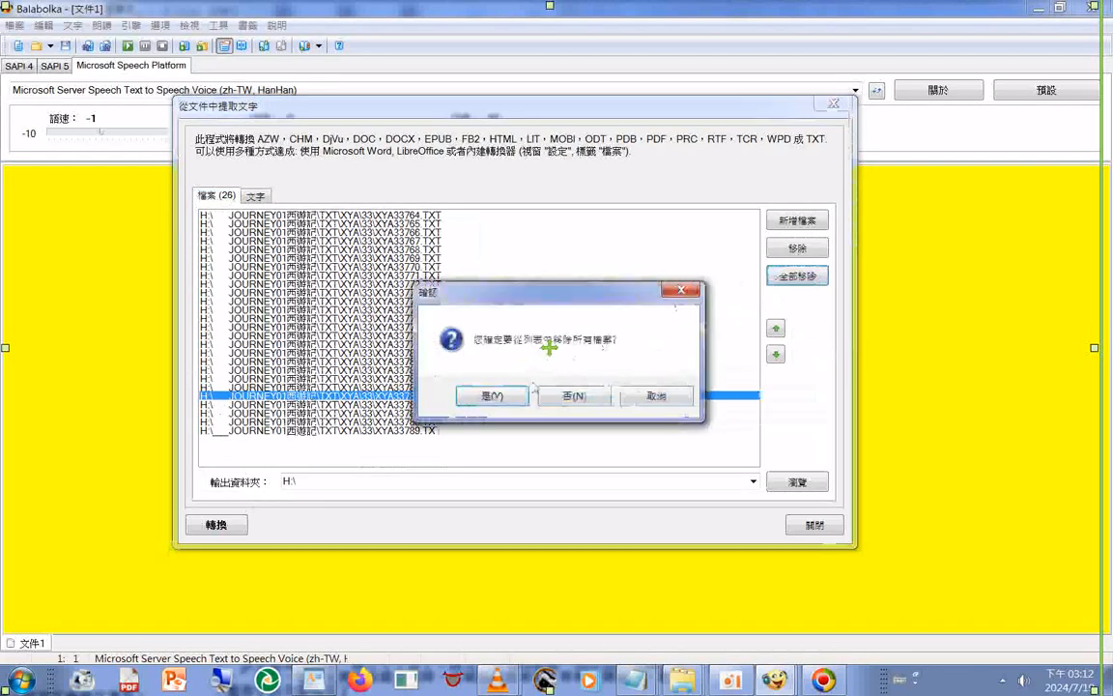
left_click(492, 397)
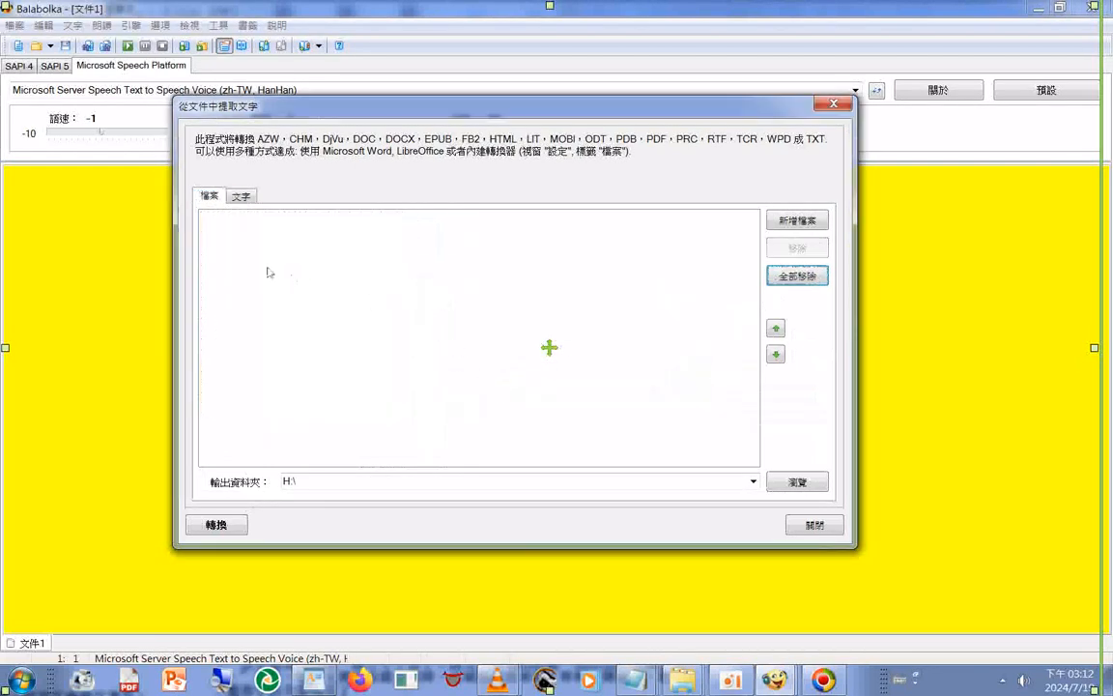
left_click(240, 196)
left_click(342, 393)
type("33")
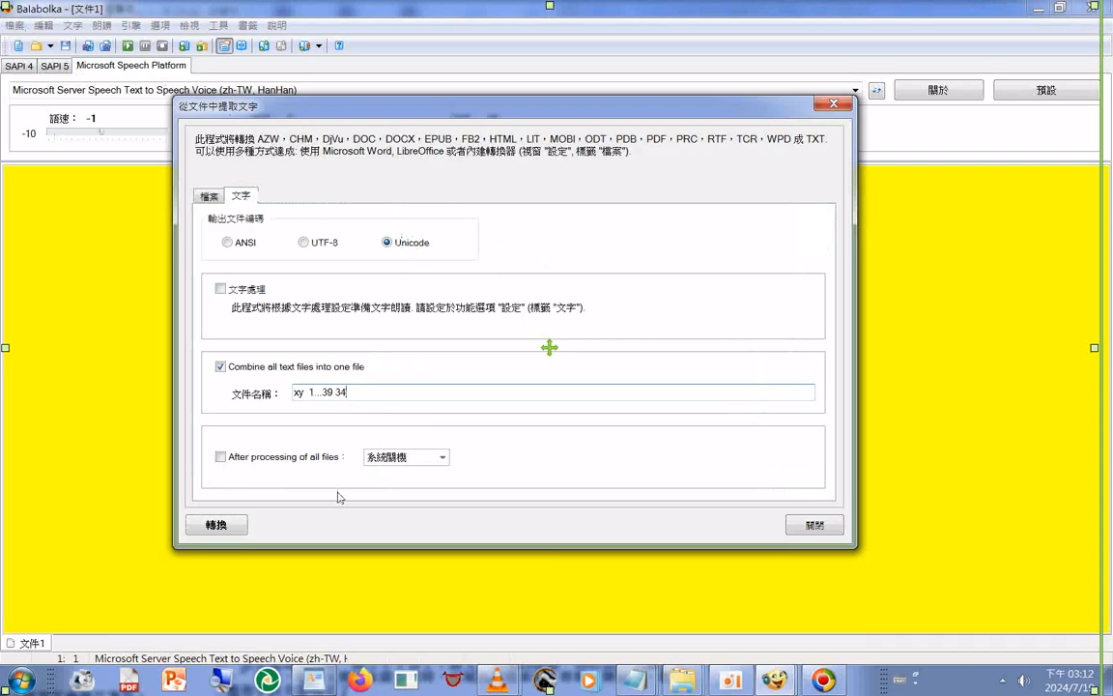
Add all text files from the TXT\XYA\34 folder and convert them into the combined file on drive H:
left_click(207, 198)
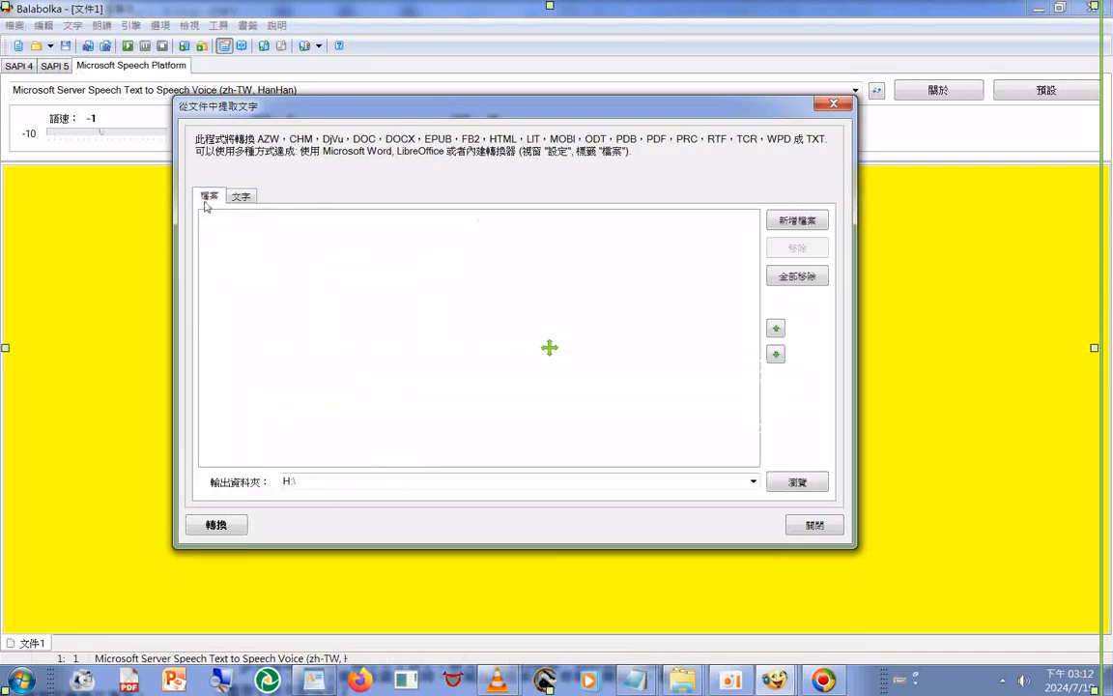
left_click(797, 226)
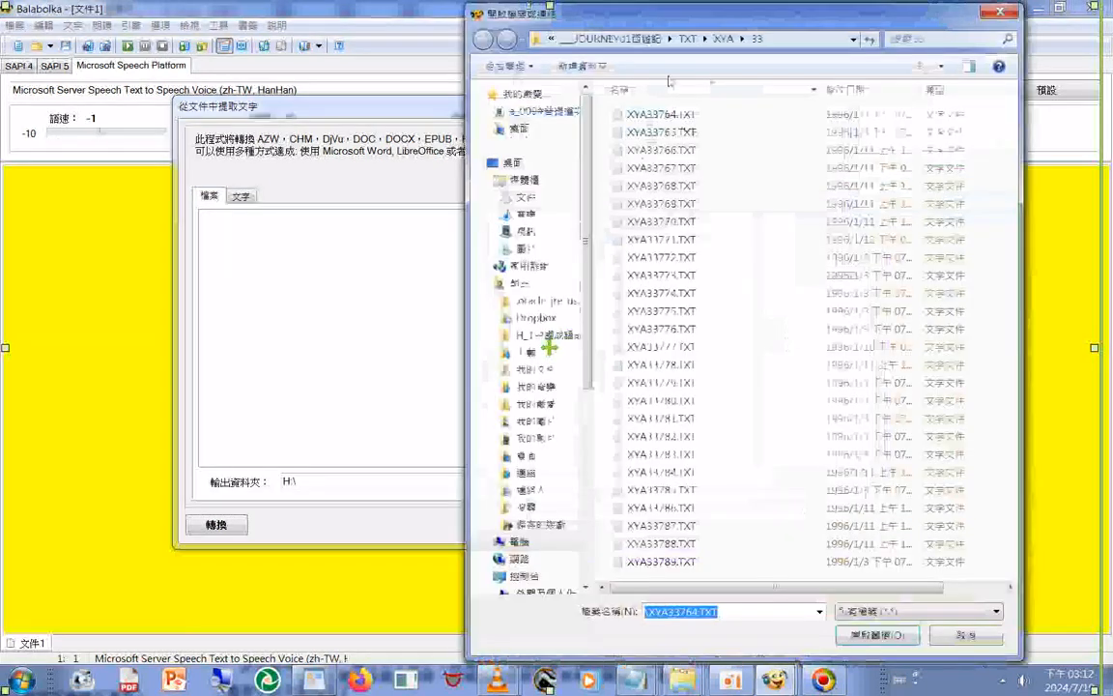
left_click(723, 40)
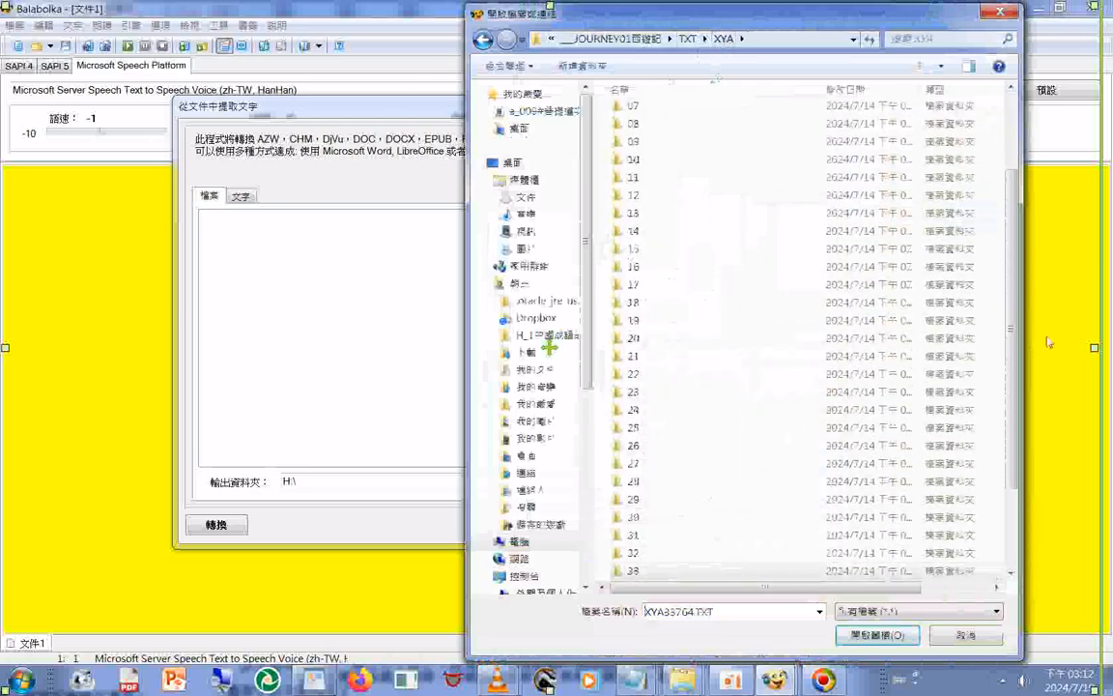
left_click(1013, 558)
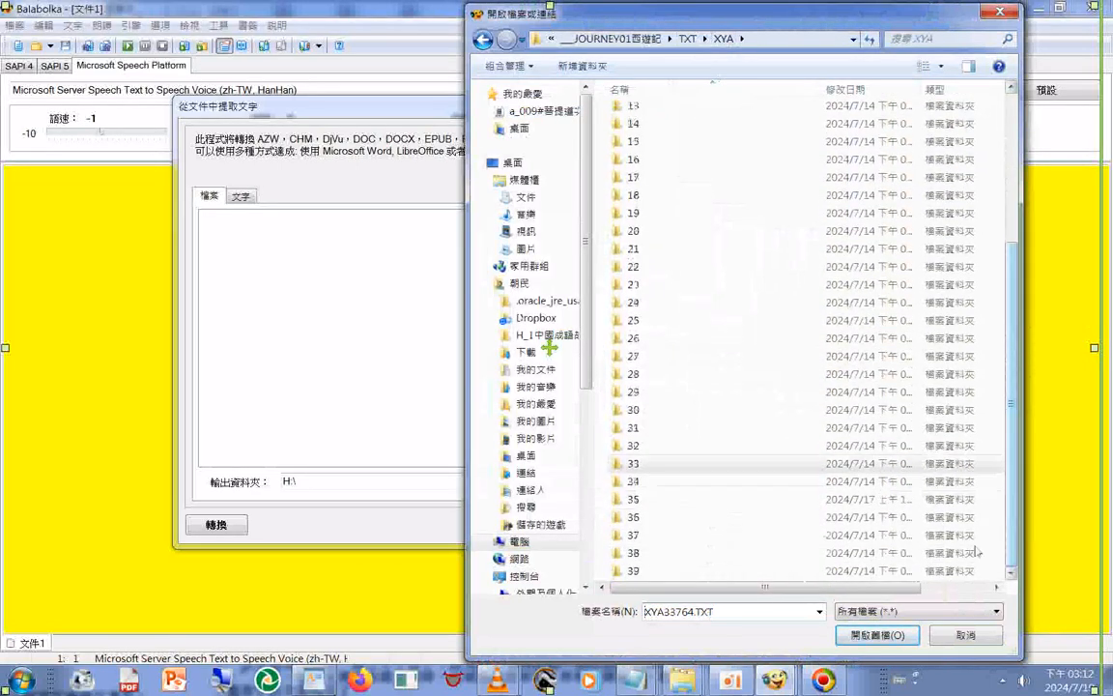
double_click(629, 481)
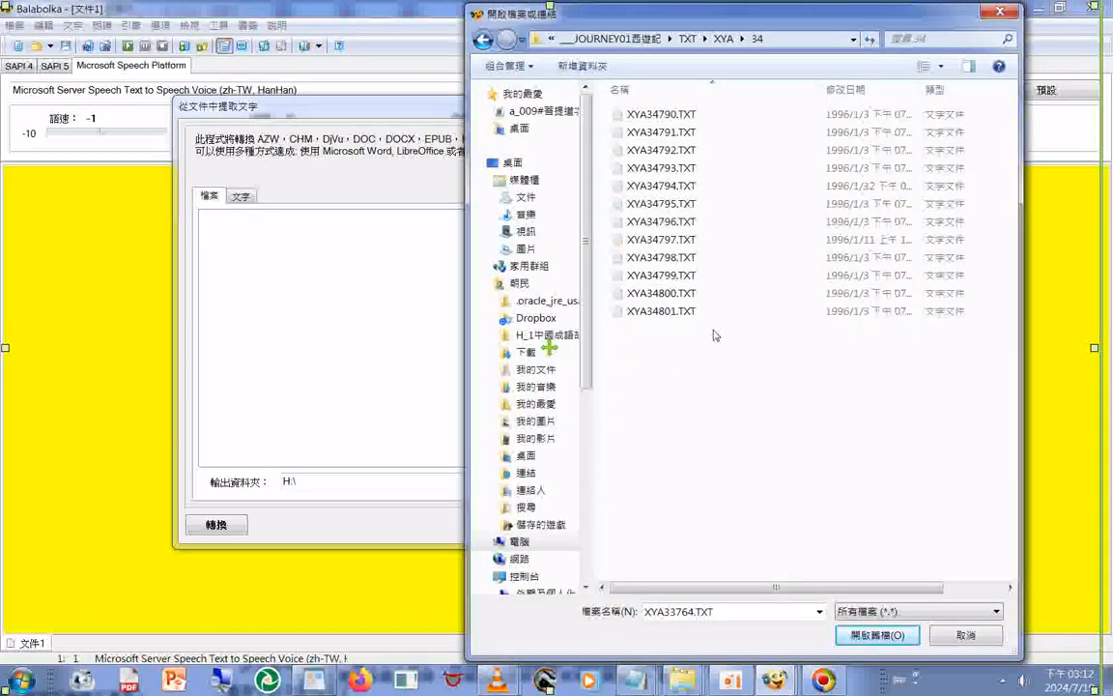
key("ctrl+a")
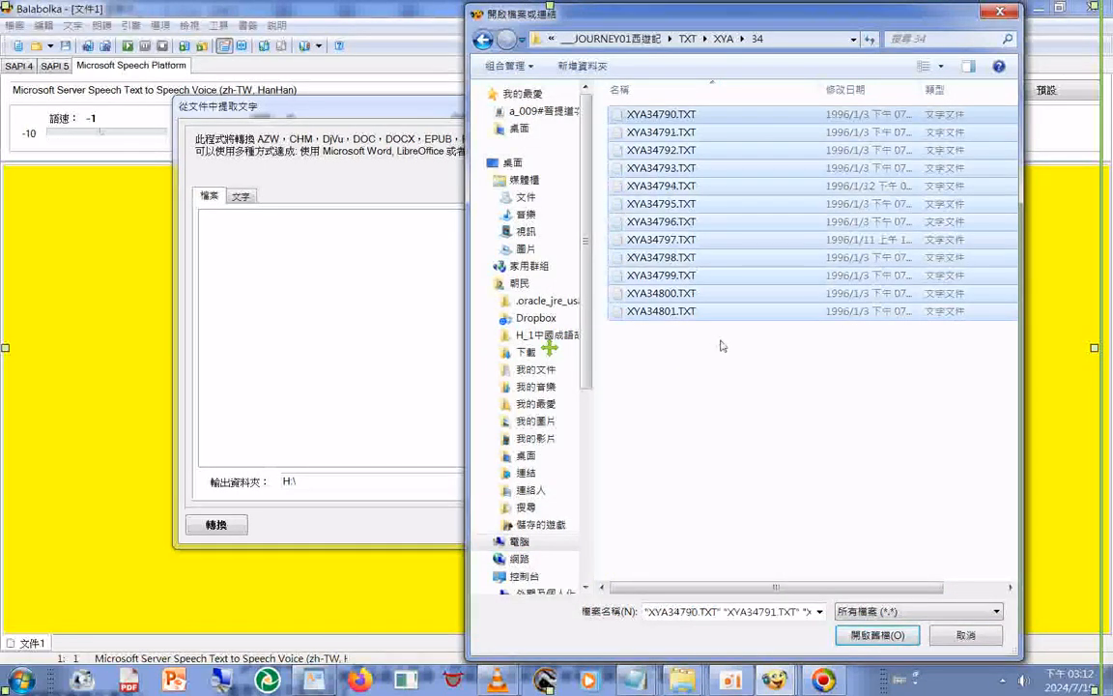
key("Return")
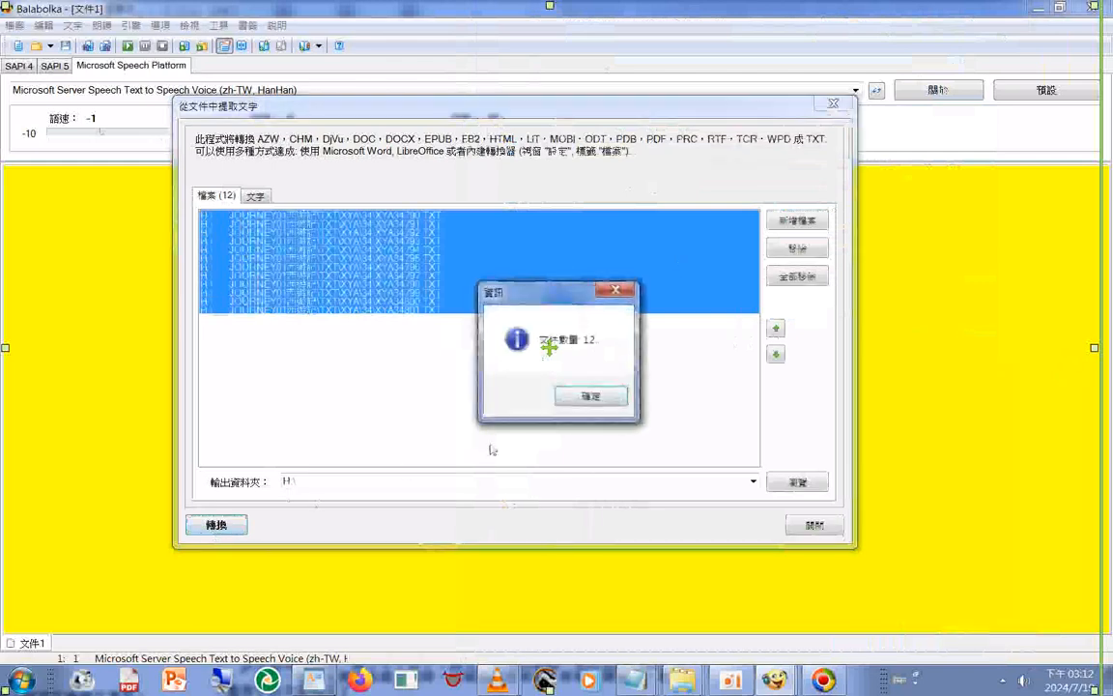
left_click(591, 396)
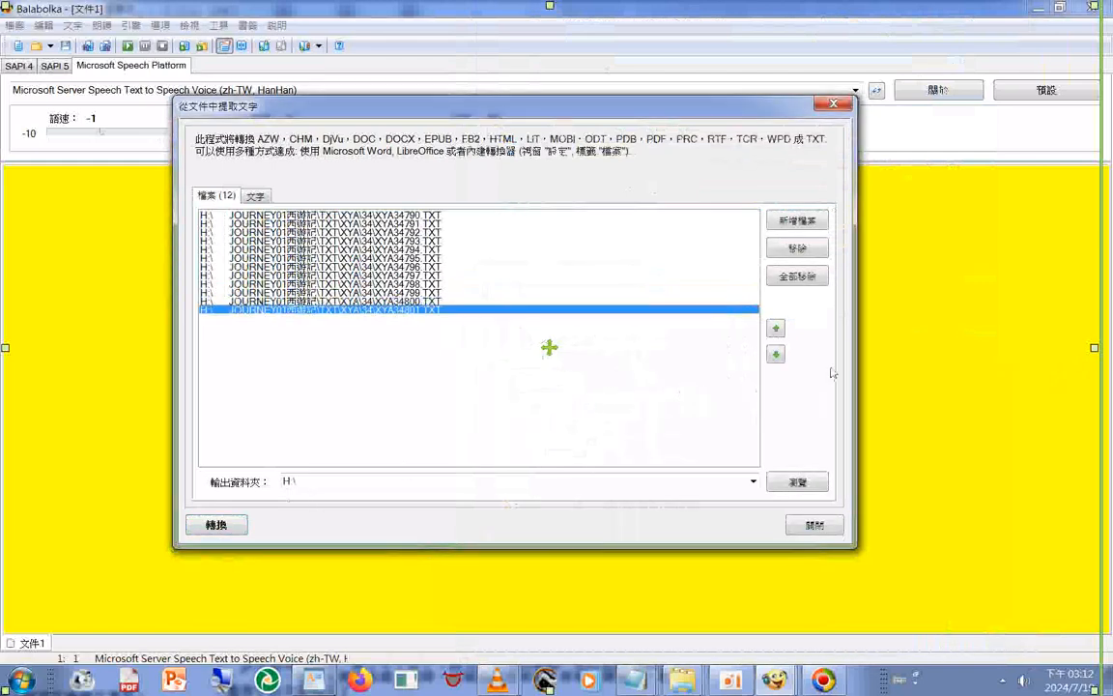
Remove all files from the list and set the combined file's name to "xy 1...39 35"
left_click(798, 276)
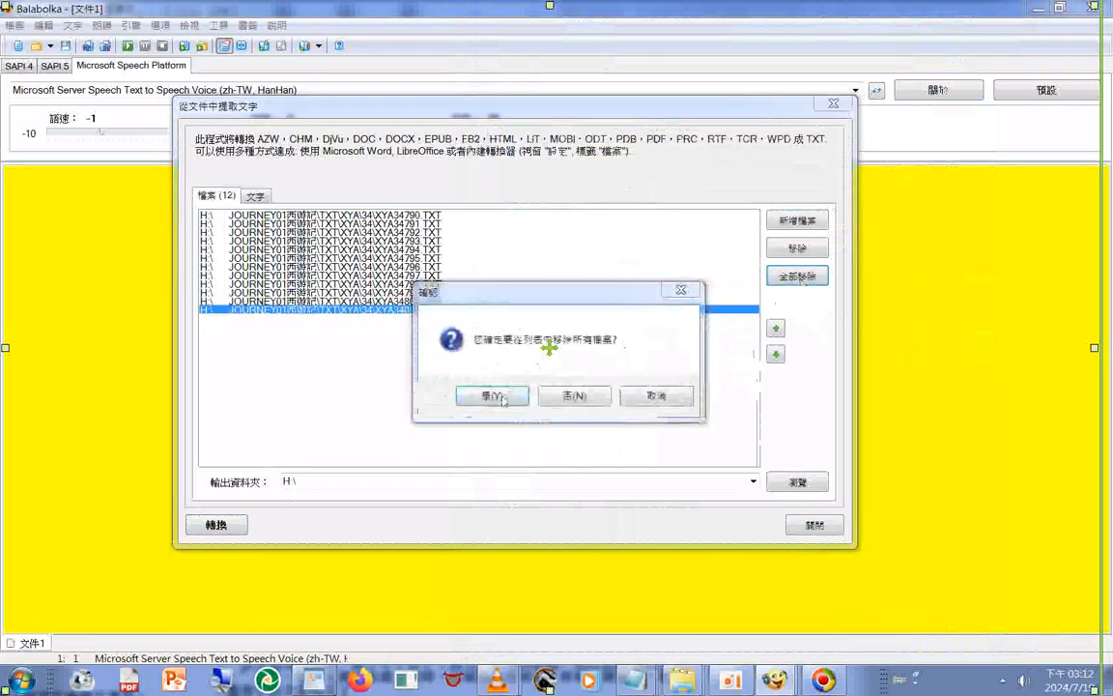
key("Return")
left_click(241, 198)
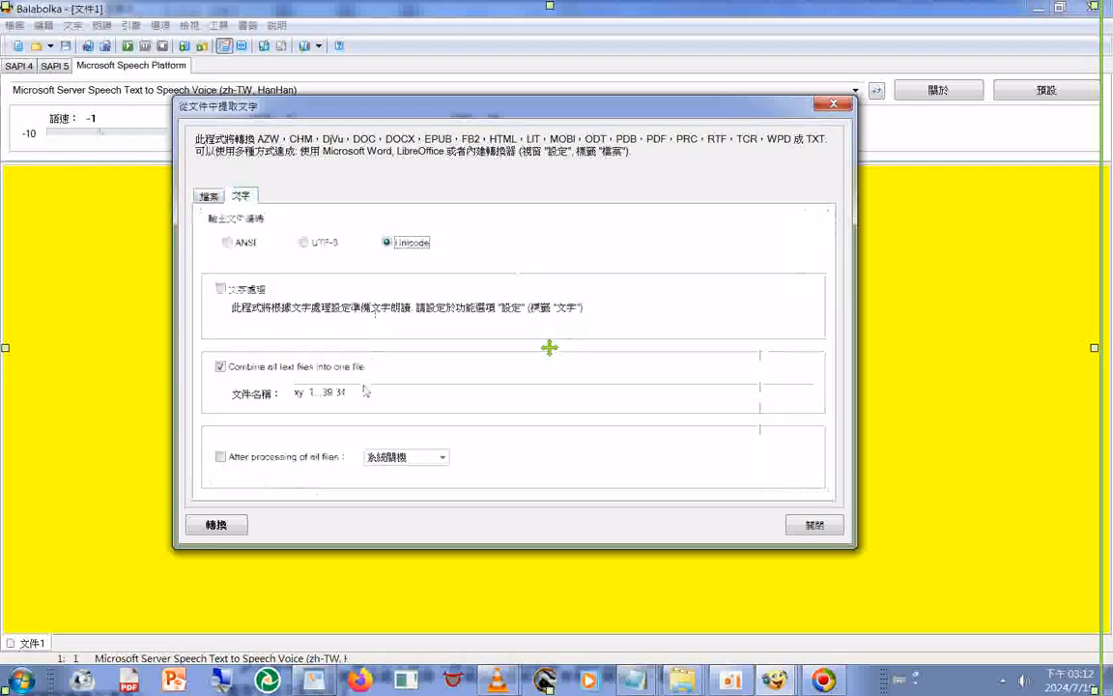
double_click(344, 394)
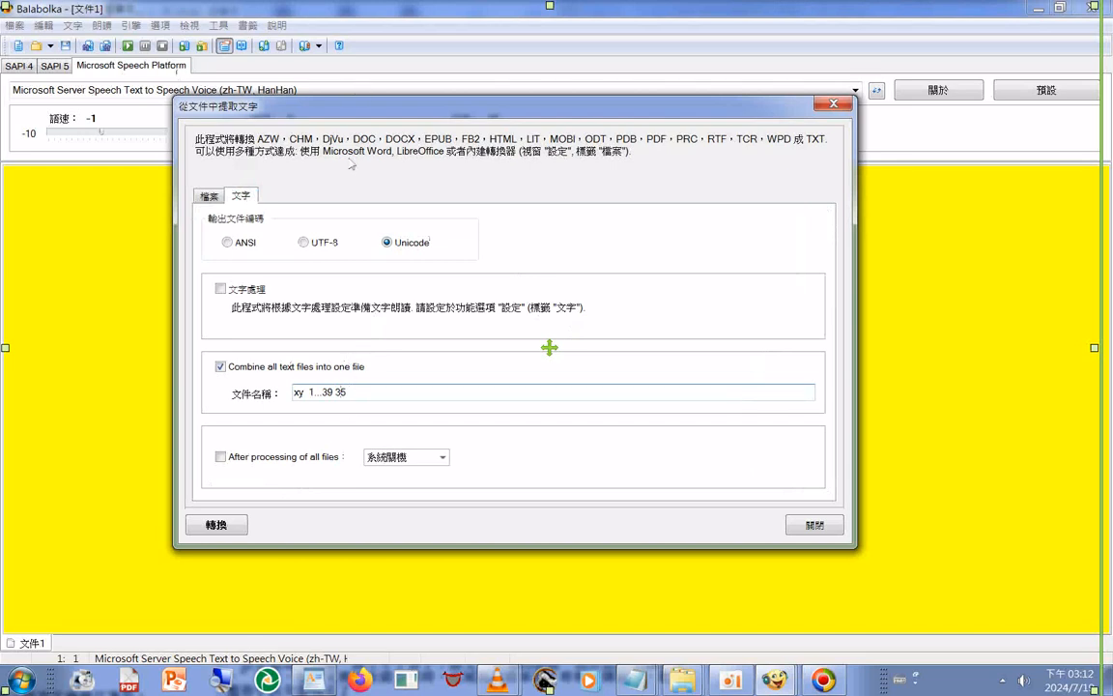
Add all files from the TXT\XYA\35 folder and convert them into the combined file on drive H:
left_click(208, 196)
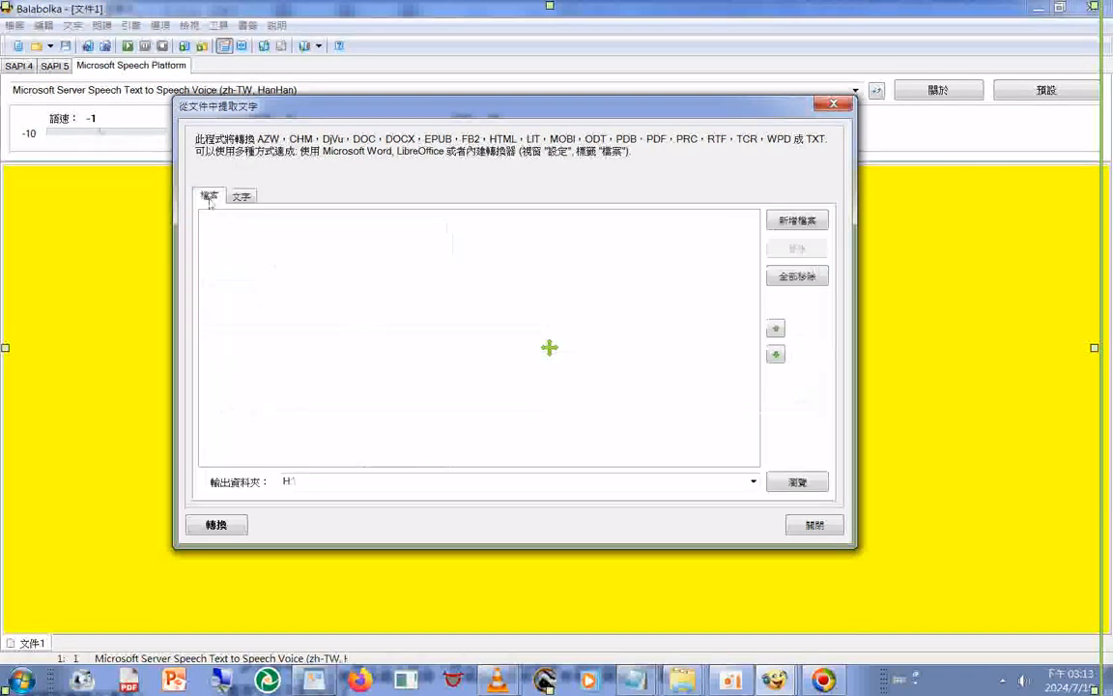
left_click(798, 221)
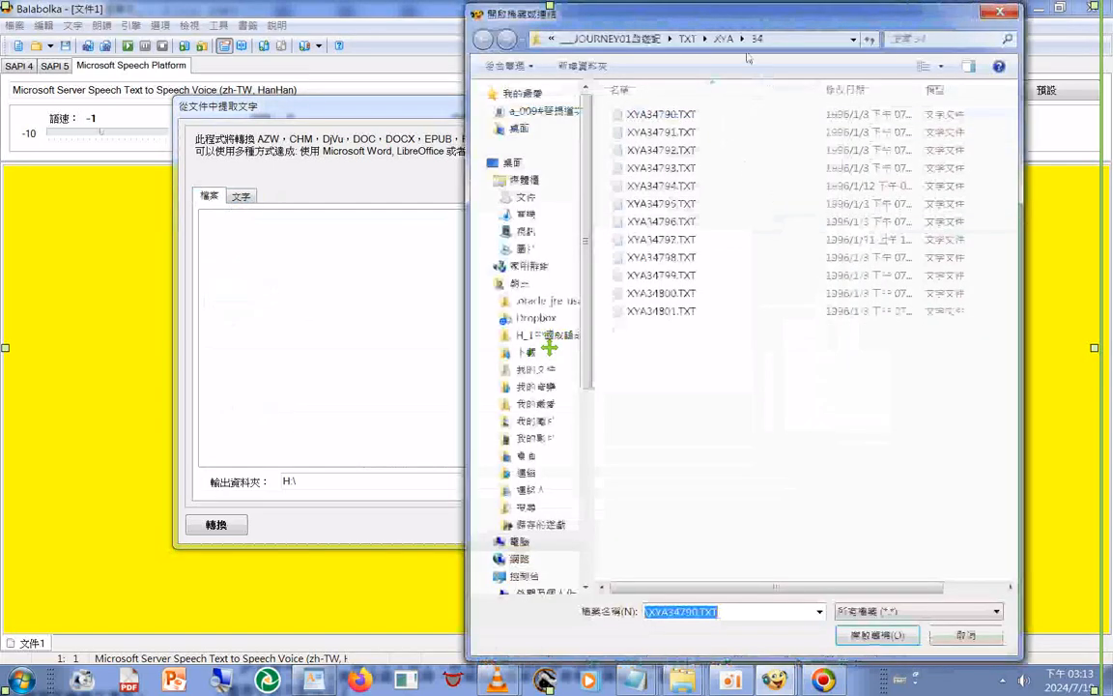
left_click(724, 39)
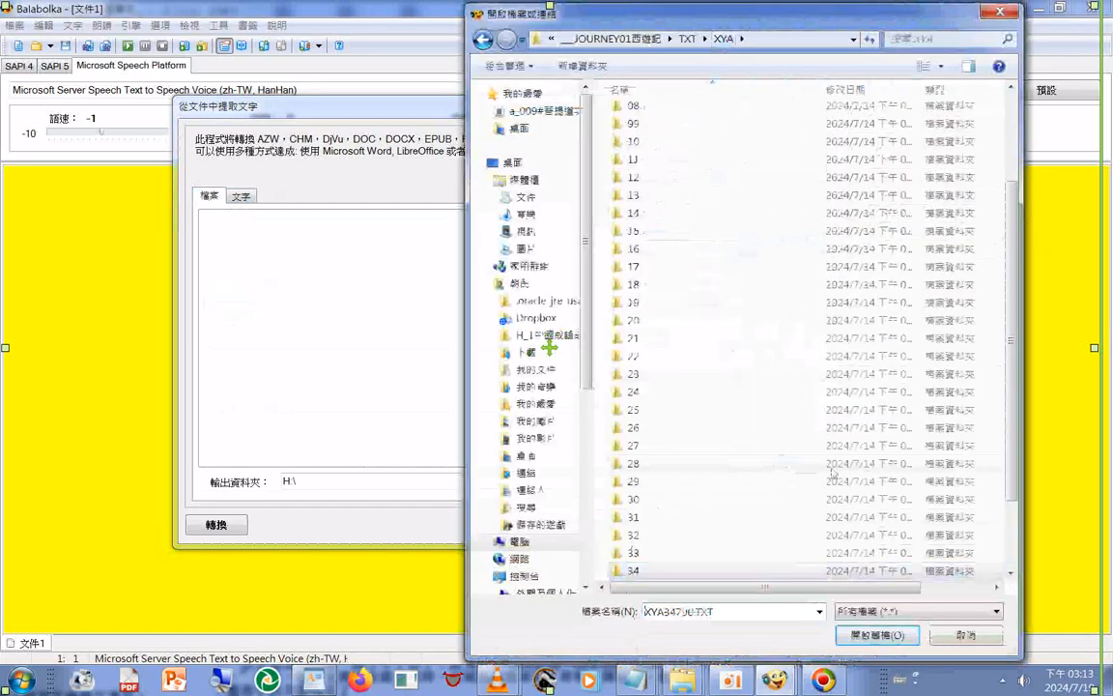
scroll(1012, 541, "down", 2)
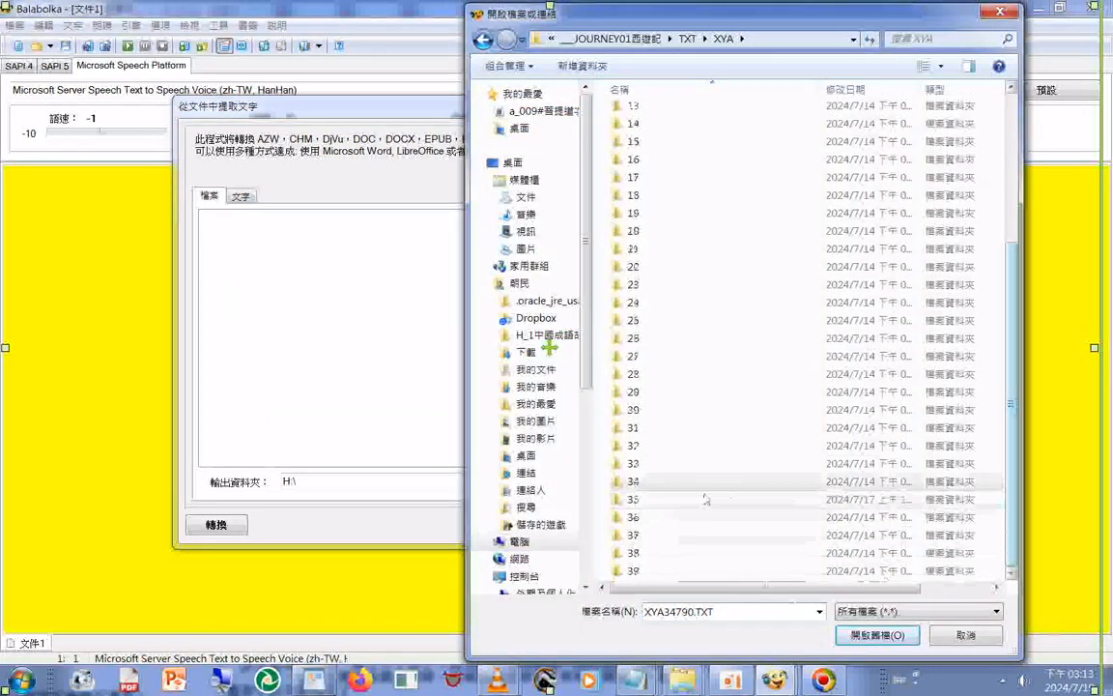
double_click(614, 497)
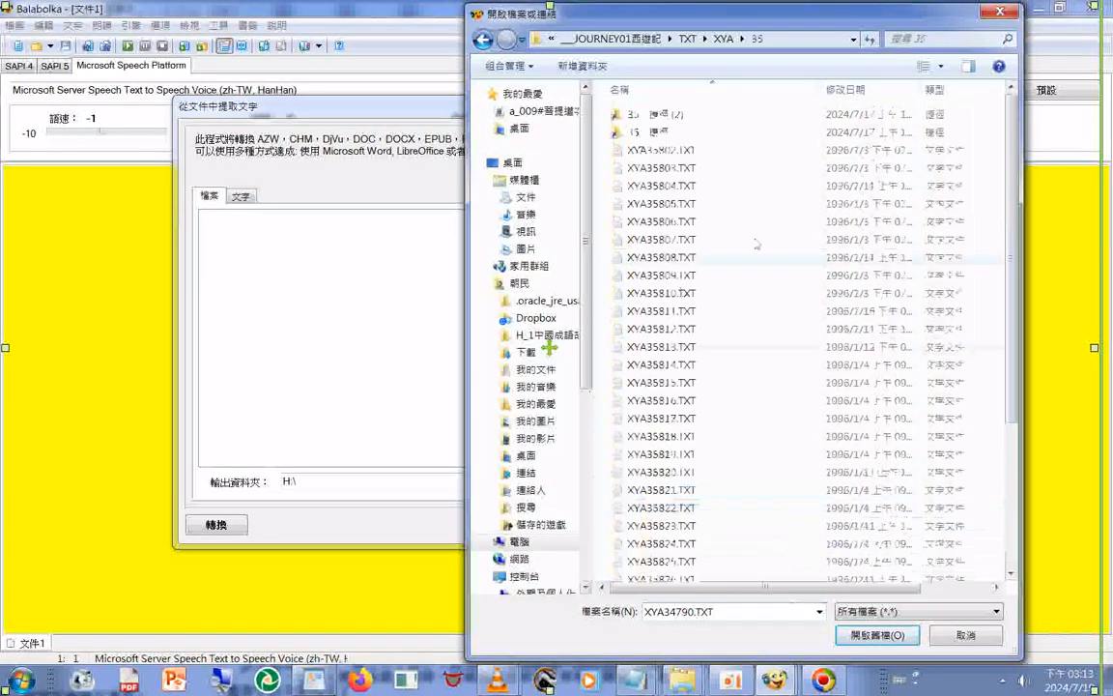
key("ctrl+a")
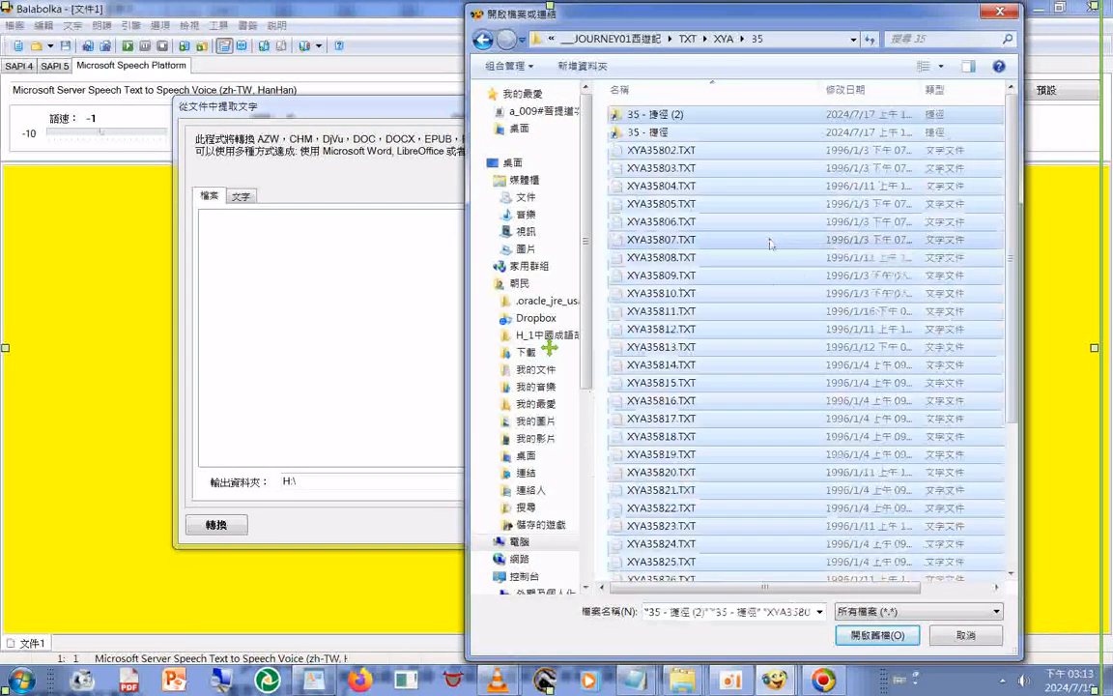
left_click(885, 637)
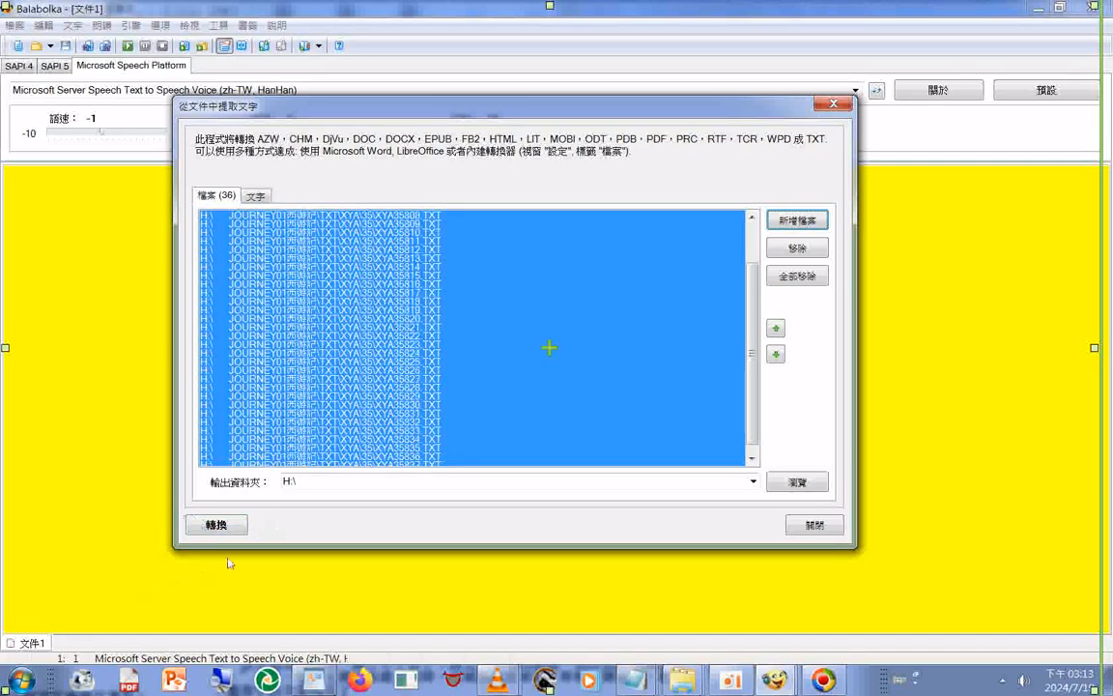
left_click(217, 525)
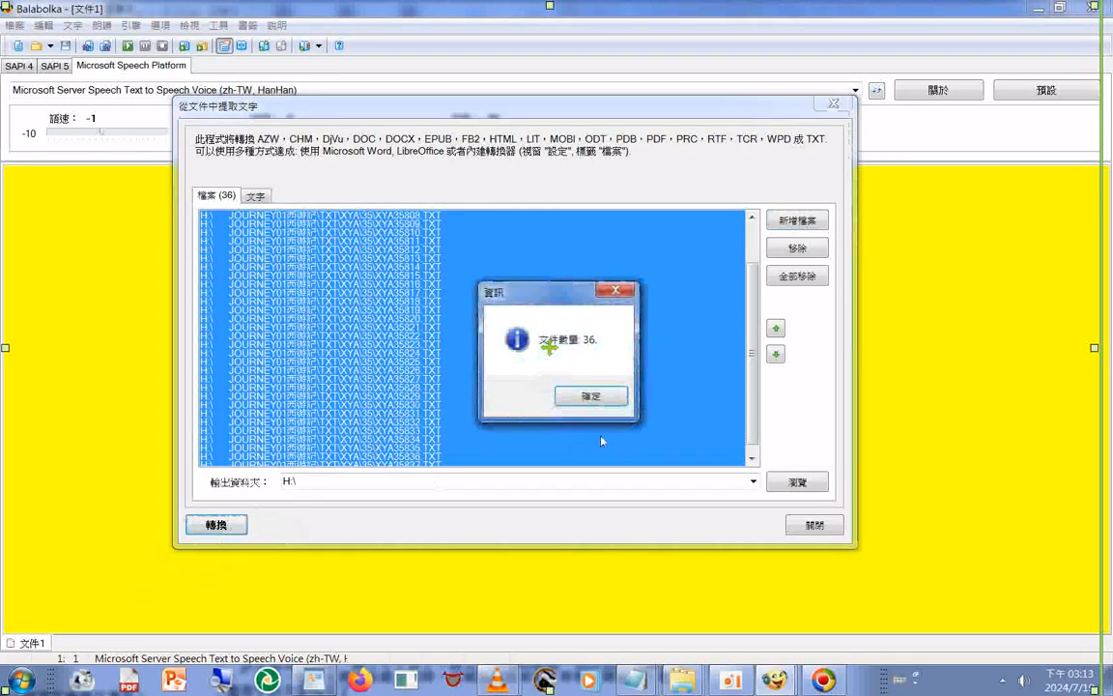
Remove all files from the list and set the combined file's name to "xy 1...39 36"
left_click(587, 398)
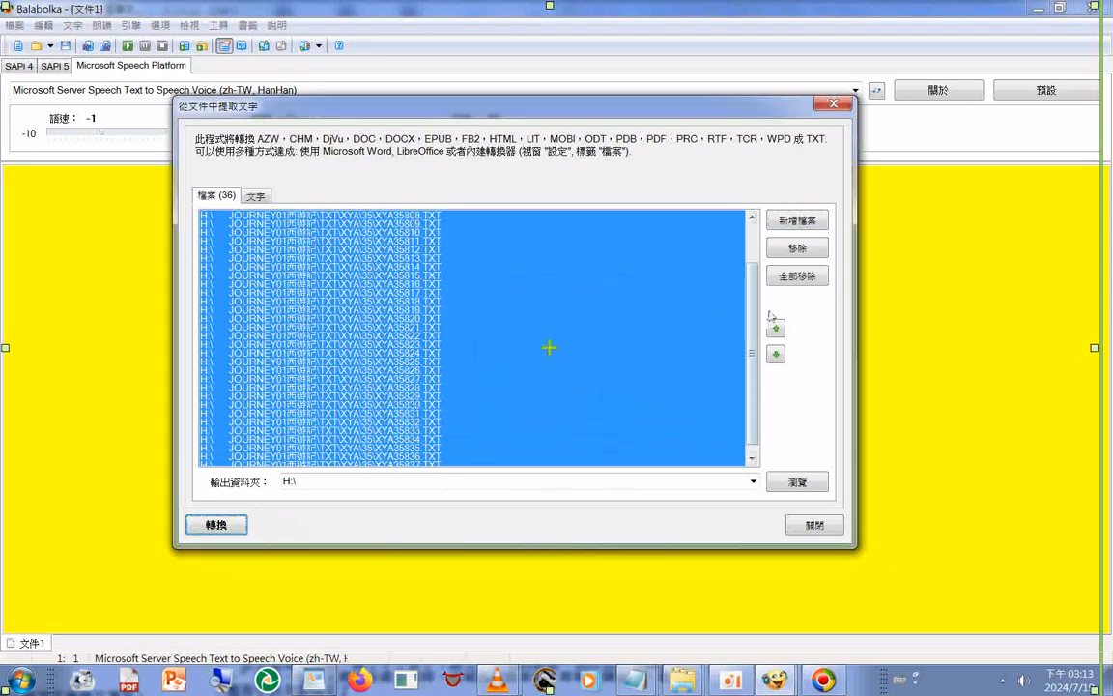
left_click(788, 279)
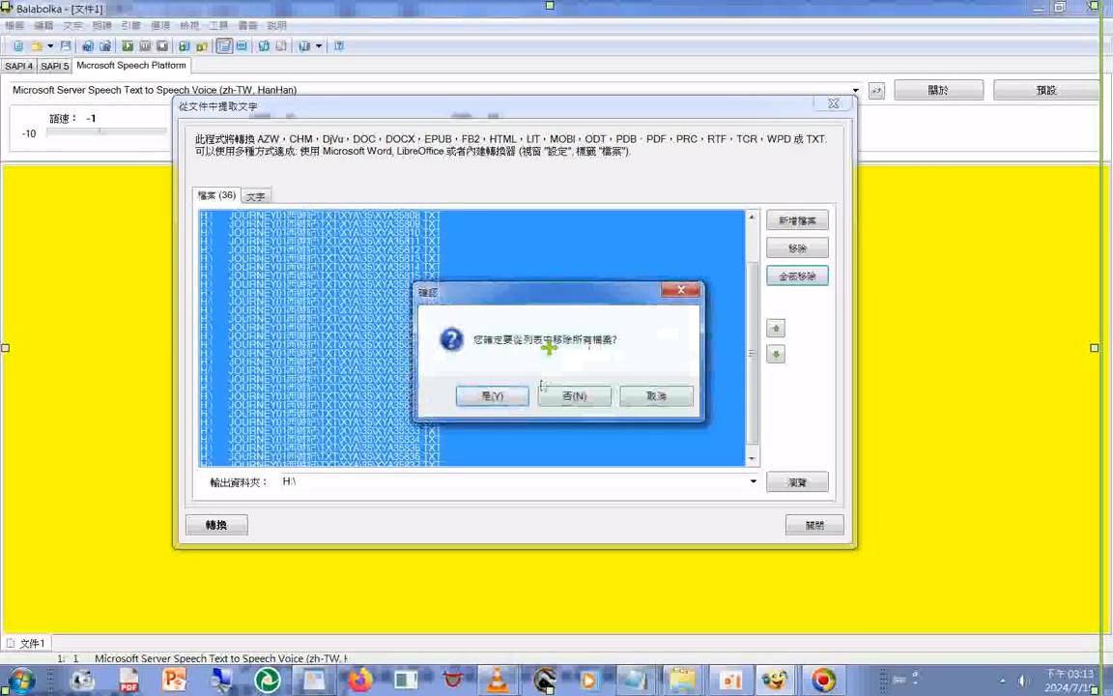
left_click(492, 397)
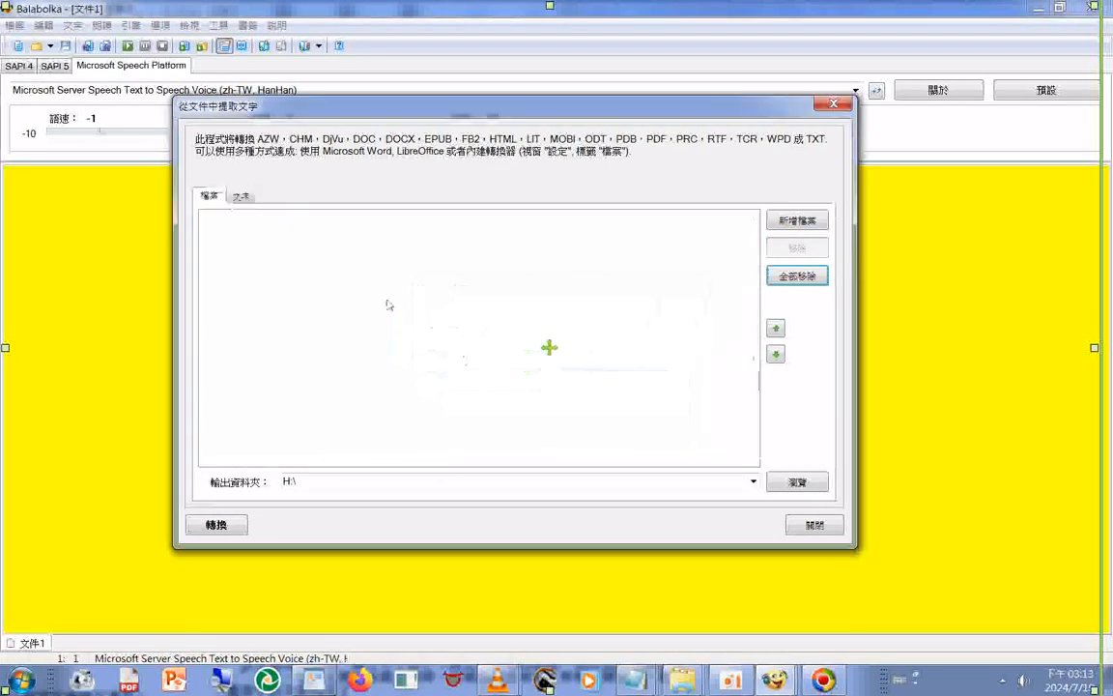
left_click(240, 196)
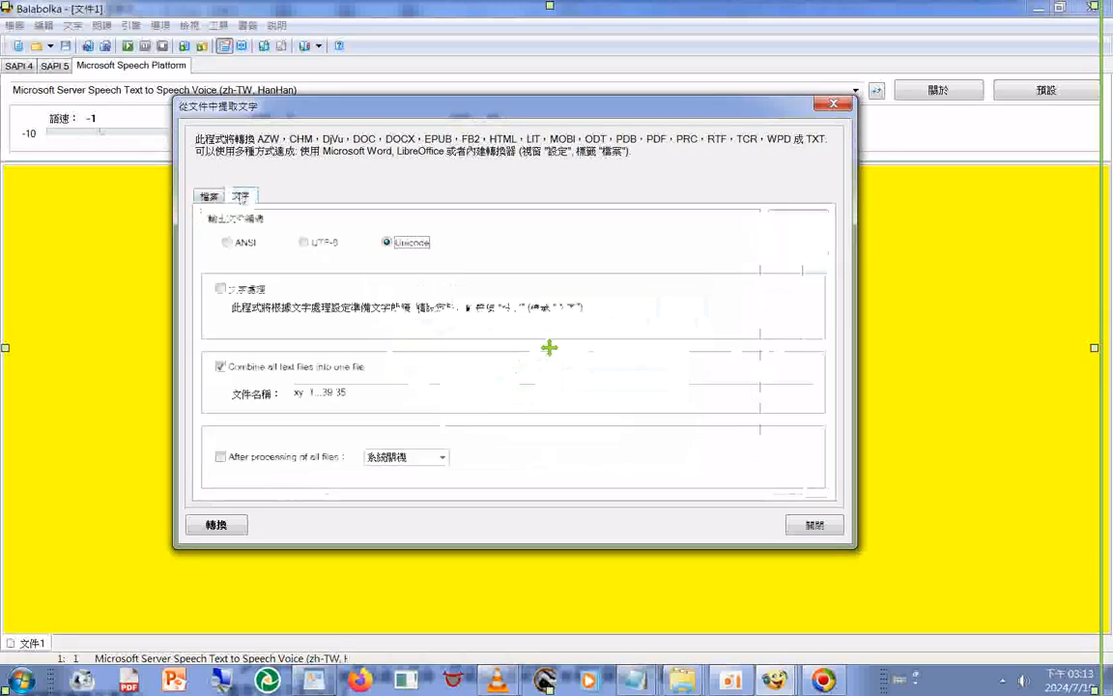
left_click(343, 396)
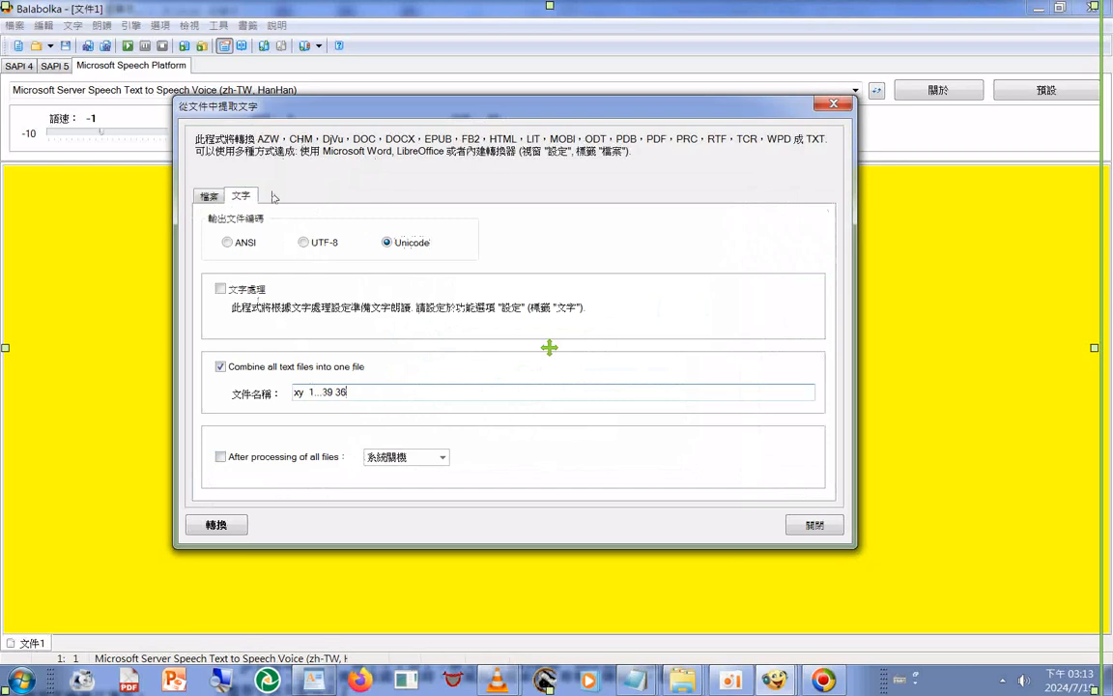
Start adding files to the list and open the TXT\XYA\36 folder
left_click(208, 197)
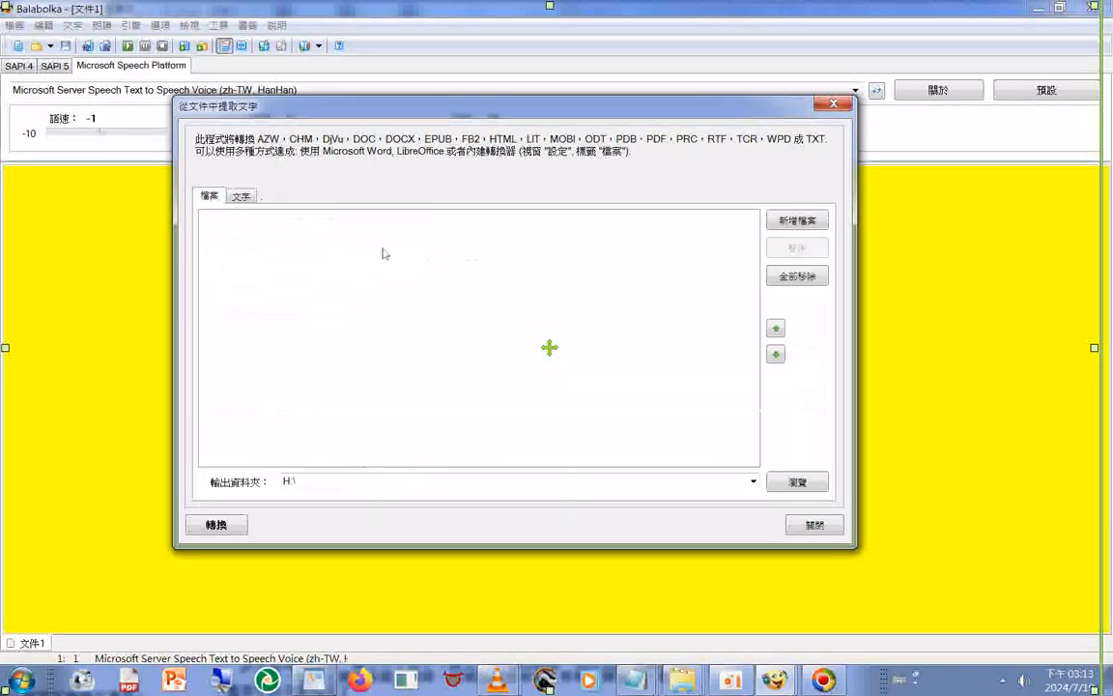
left_click(787, 225)
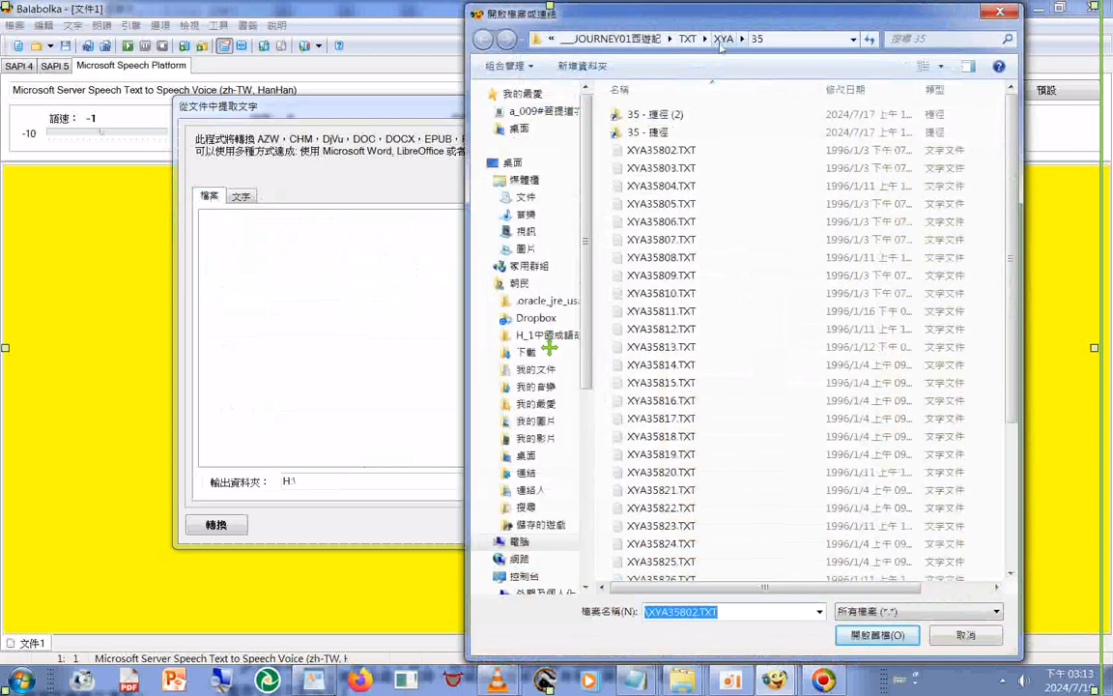
left_click(724, 39)
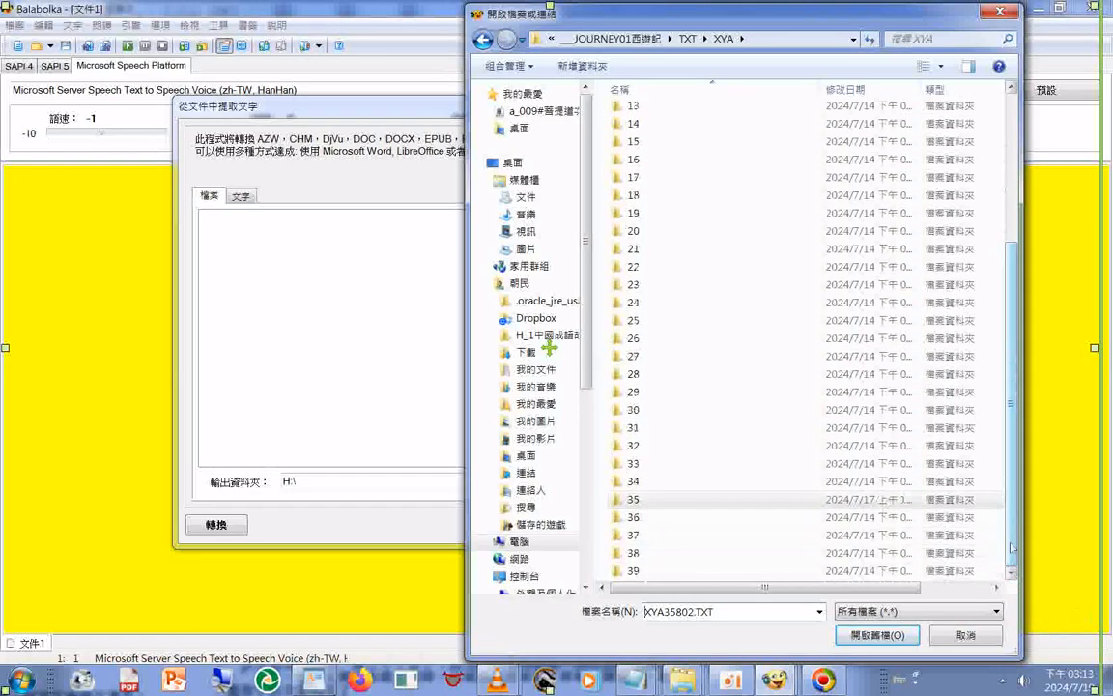
double_click(632, 519)
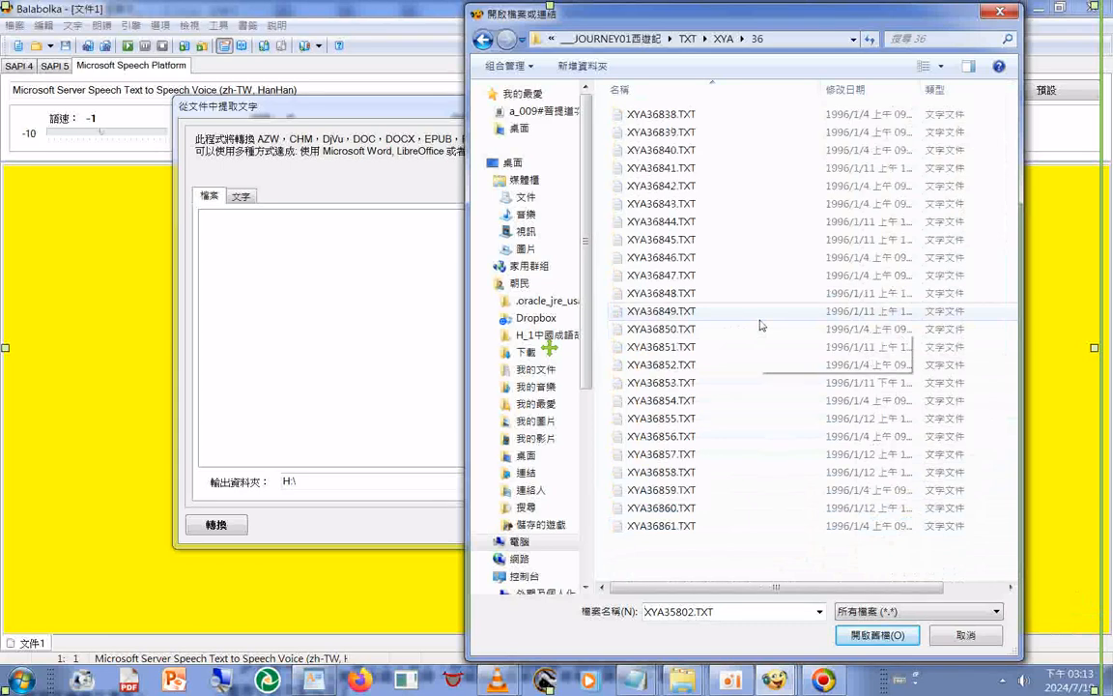
key("ctrl+a")
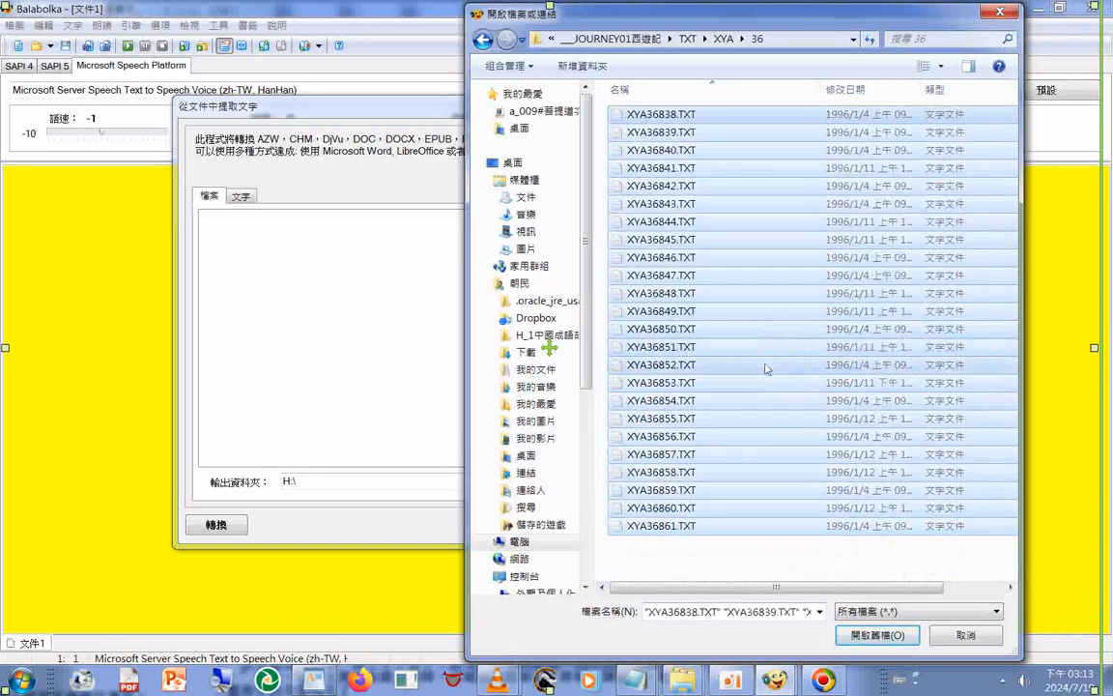
key("Delete")
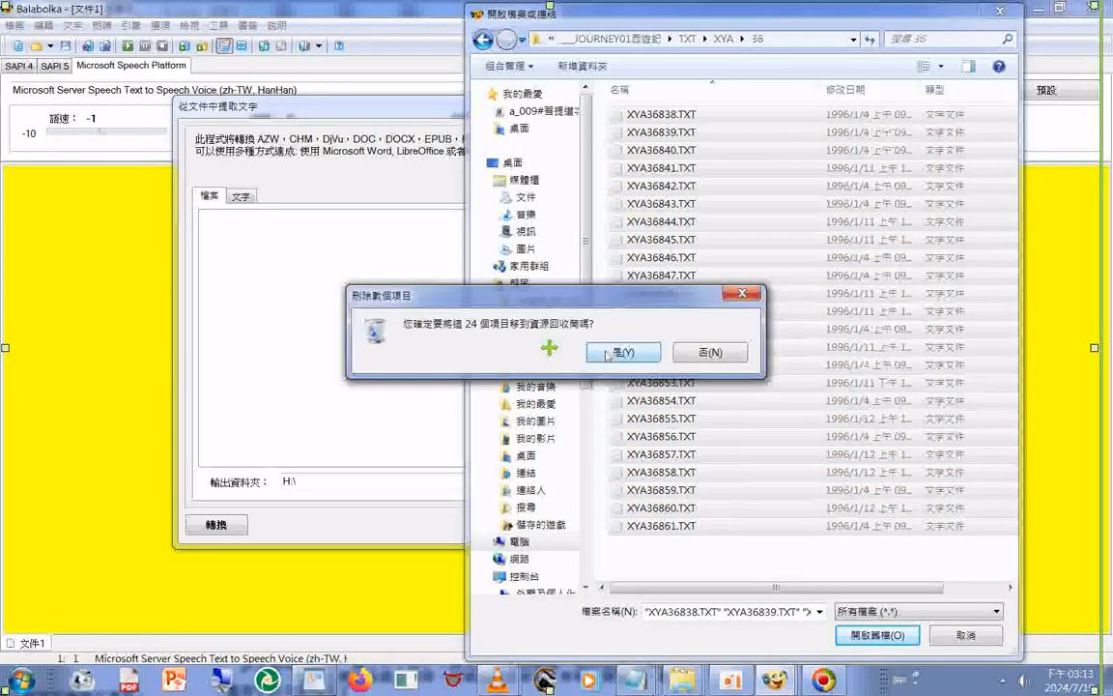
left_click(710, 352)
left_click(696, 348)
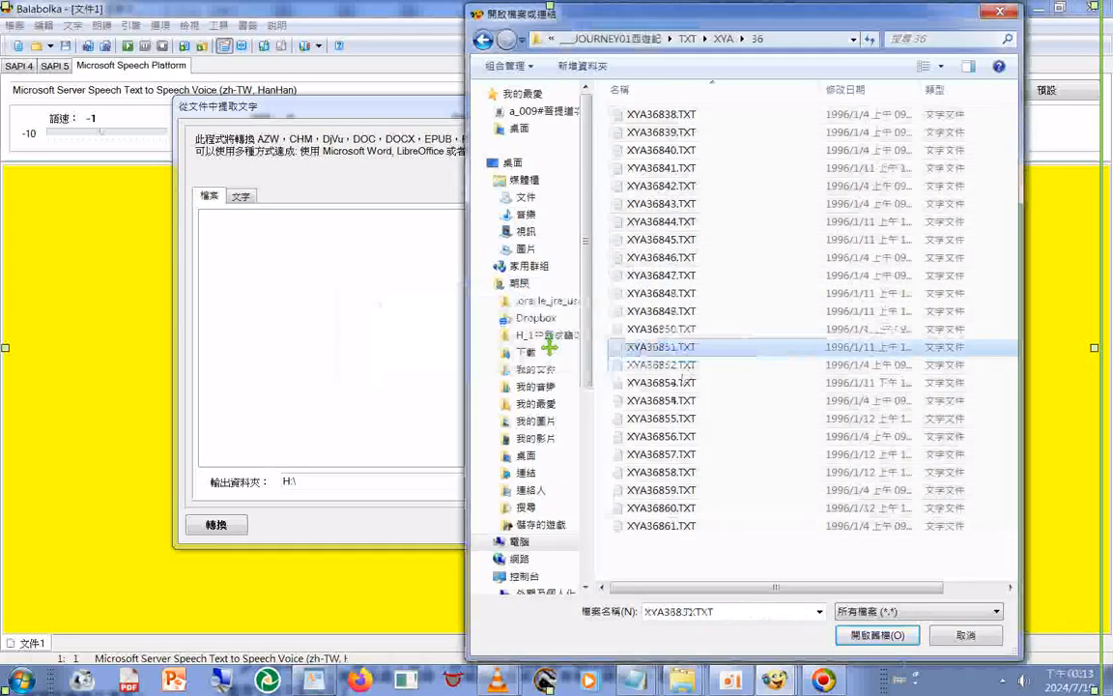
Add all text files from the open folder 36 and convert them into the combined file on drive H:
key("ctrl+a")
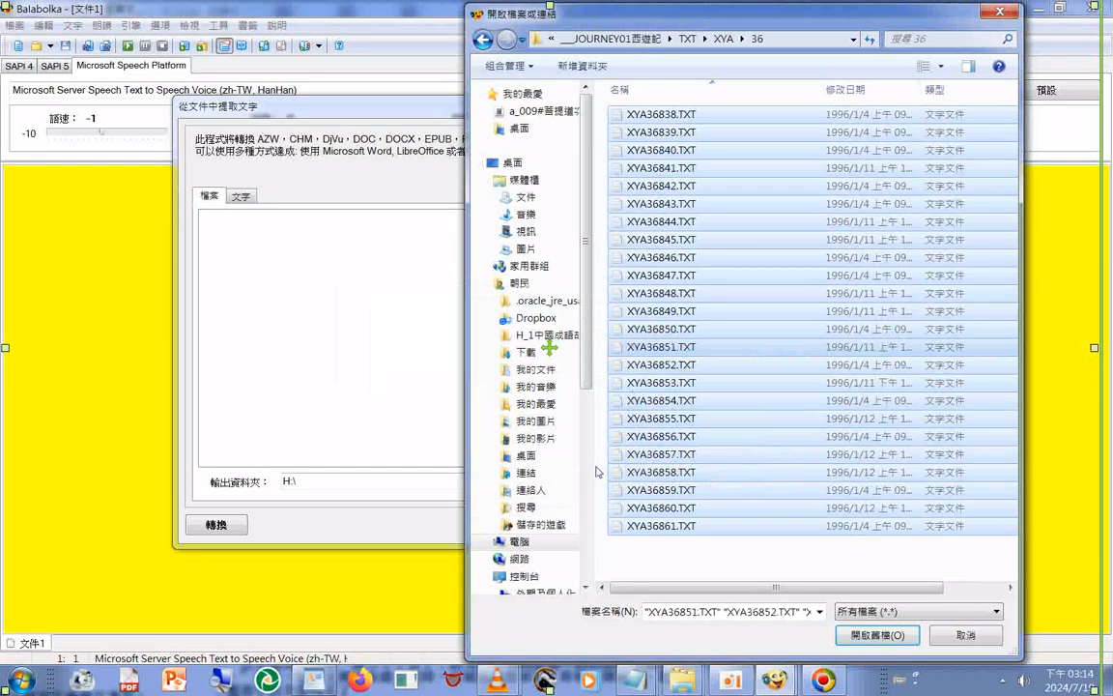
key("Return")
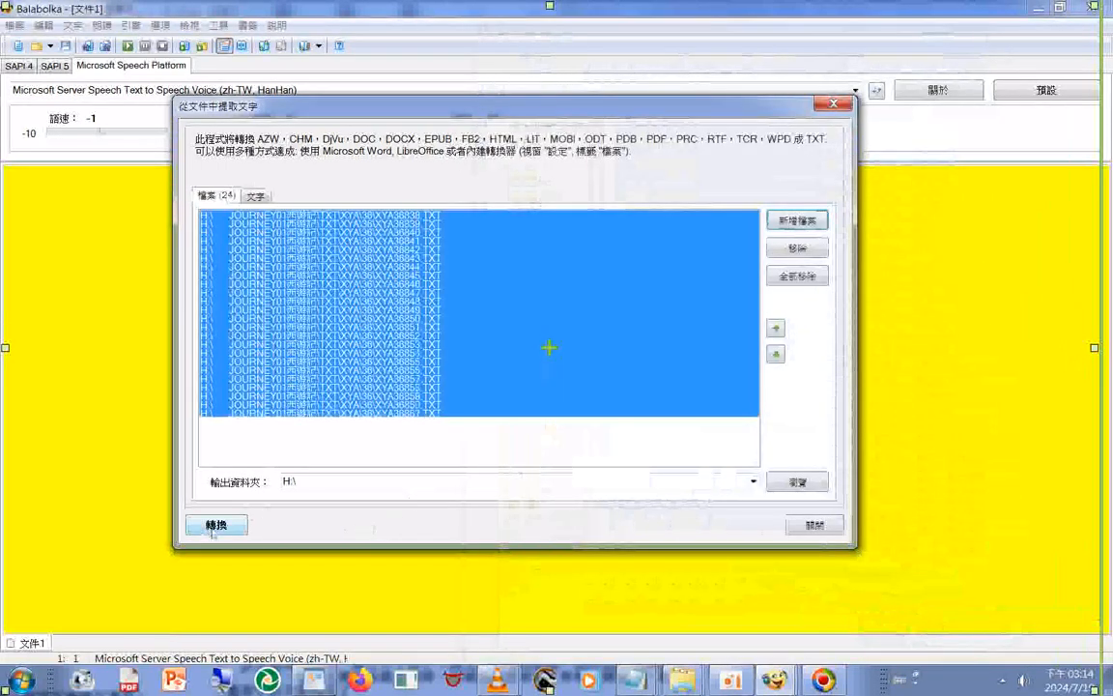
left_click(215, 526)
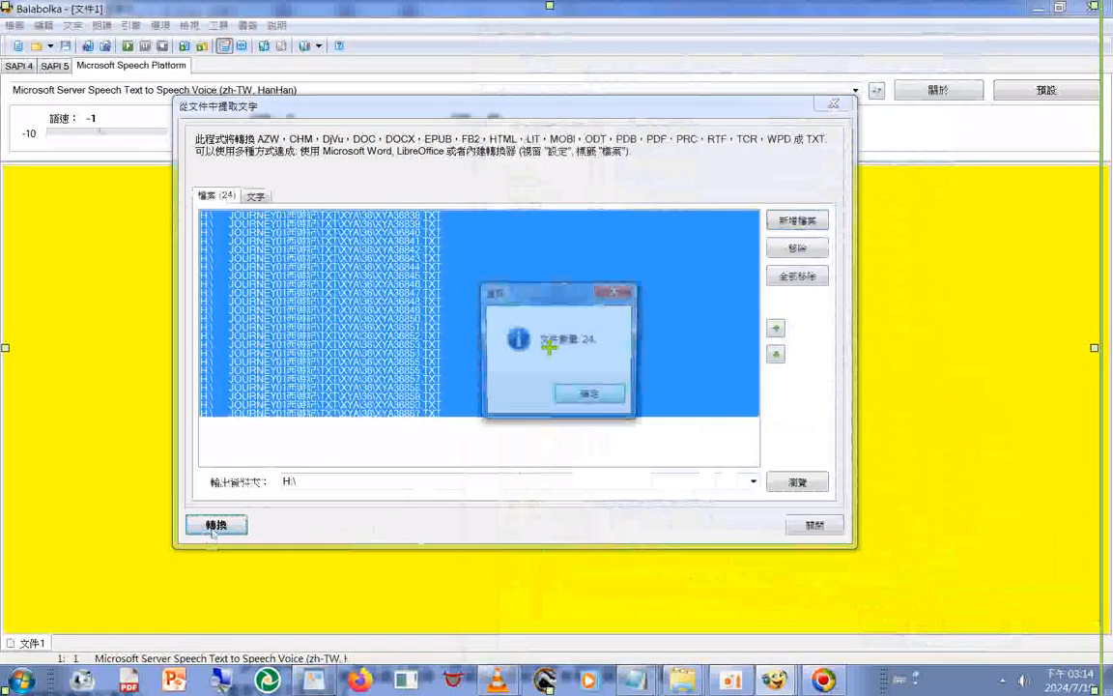
left_click(591, 398)
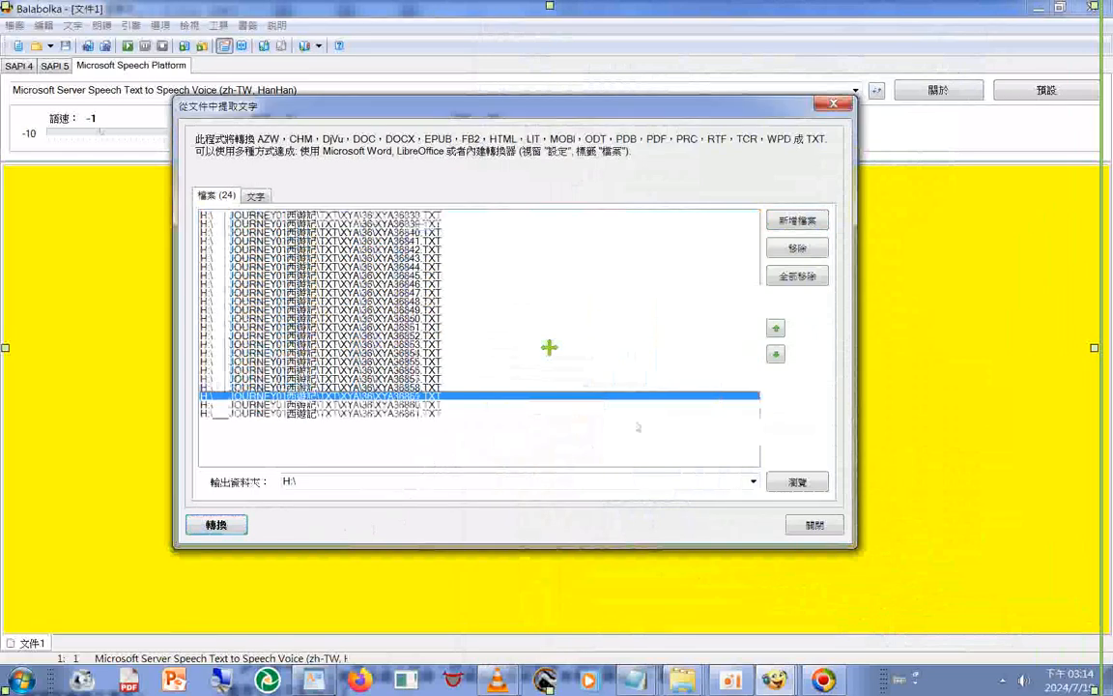
Remove all files from the list and set the combined file's name to "xy 1...39 37"
left_click(798, 276)
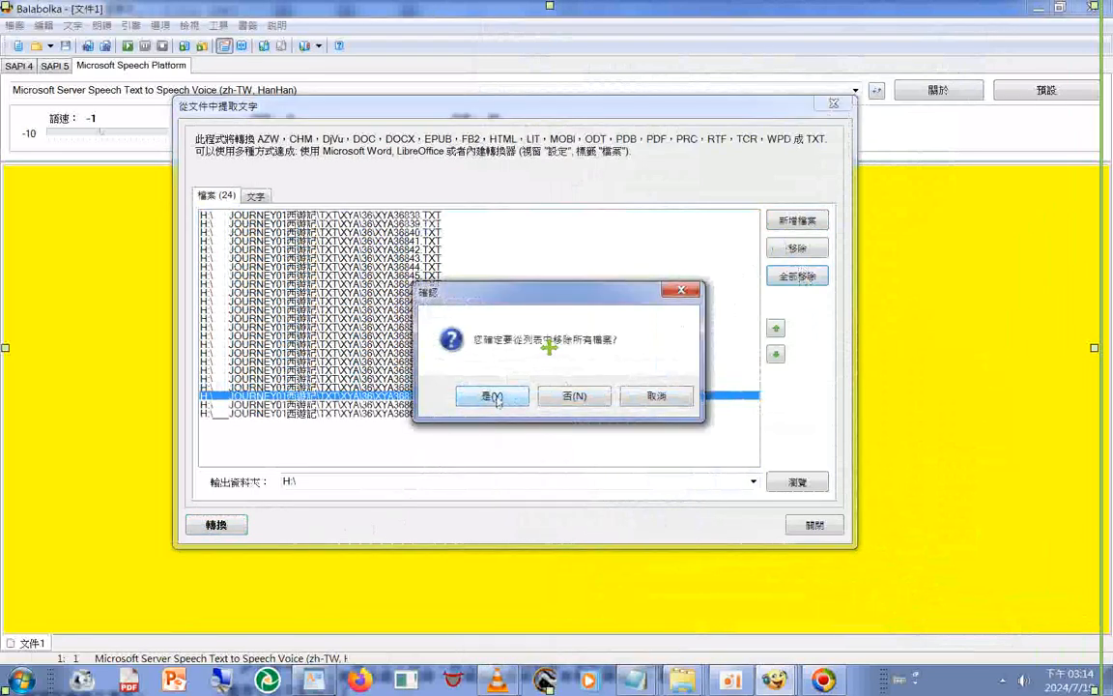
left_click(496, 397)
left_click(237, 197)
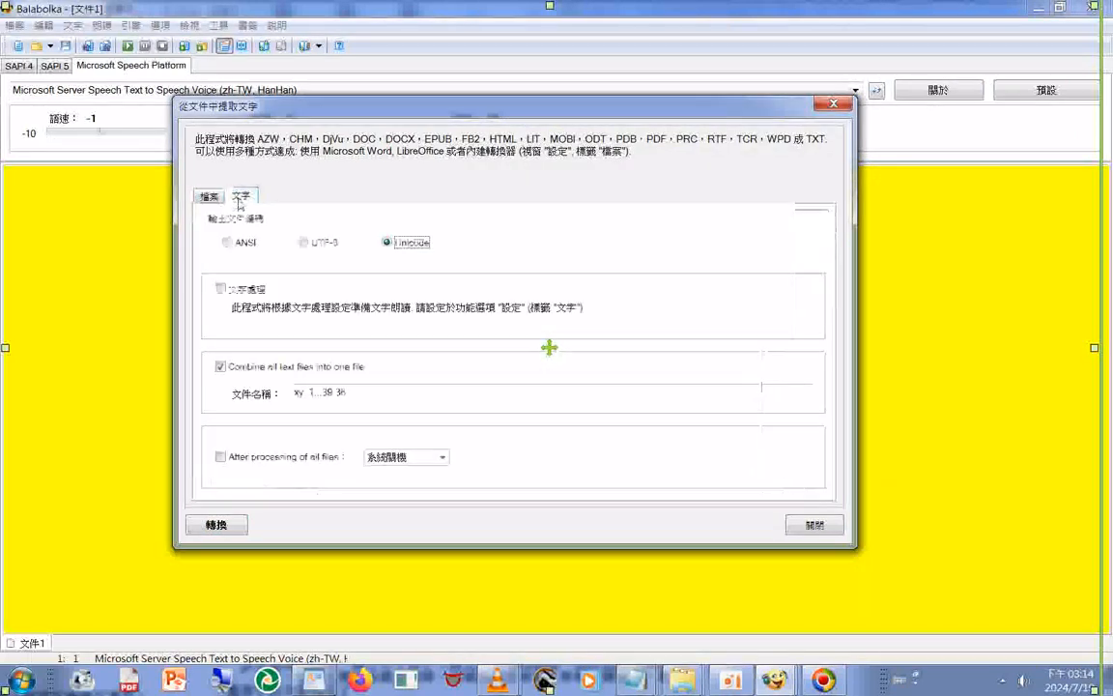
left_click(355, 398)
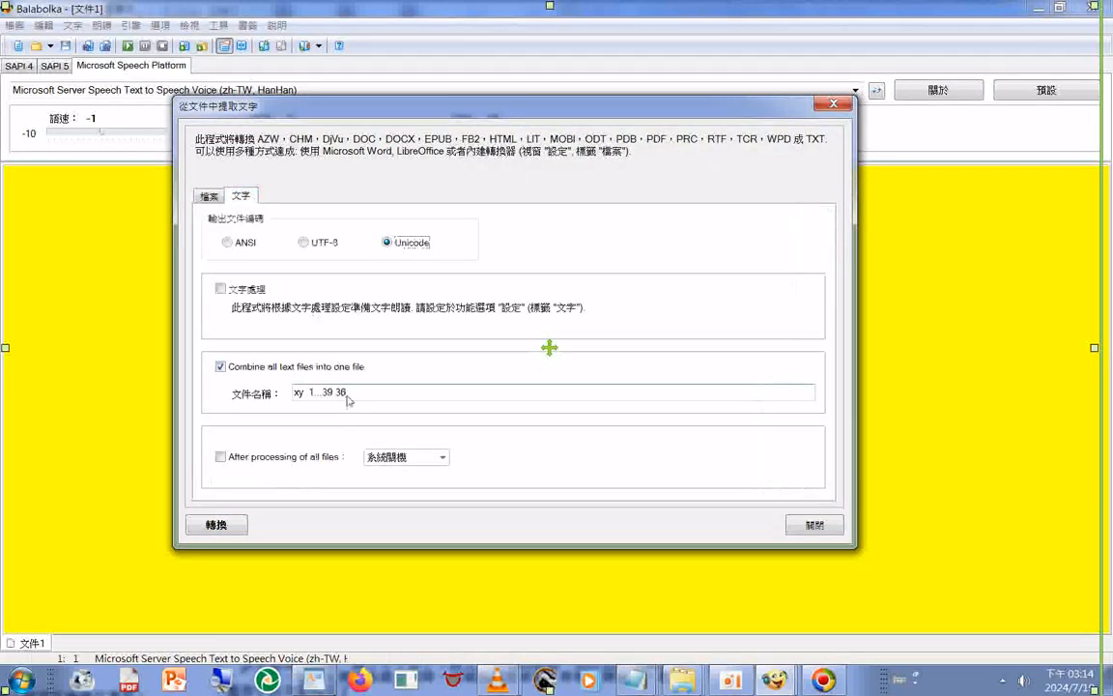
key("BackSpace")
type("7")
Add all text files from the TXT\XYA\37 folder and convert them into the combined file on drive H:
left_click(209, 197)
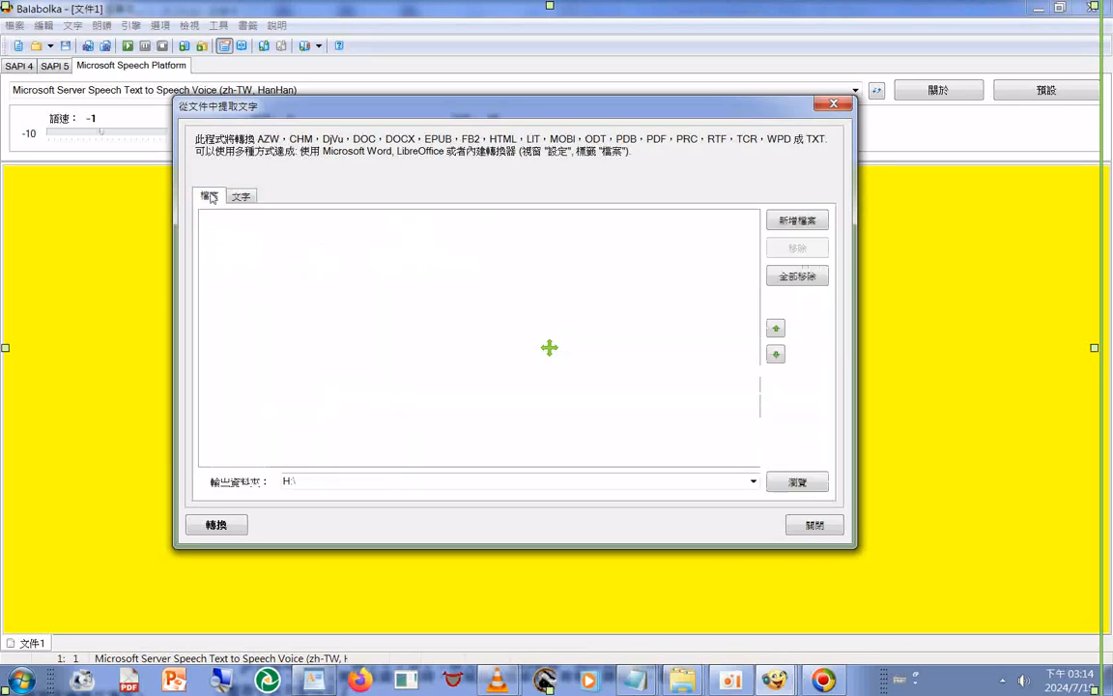
left_click(797, 220)
left_click(725, 39)
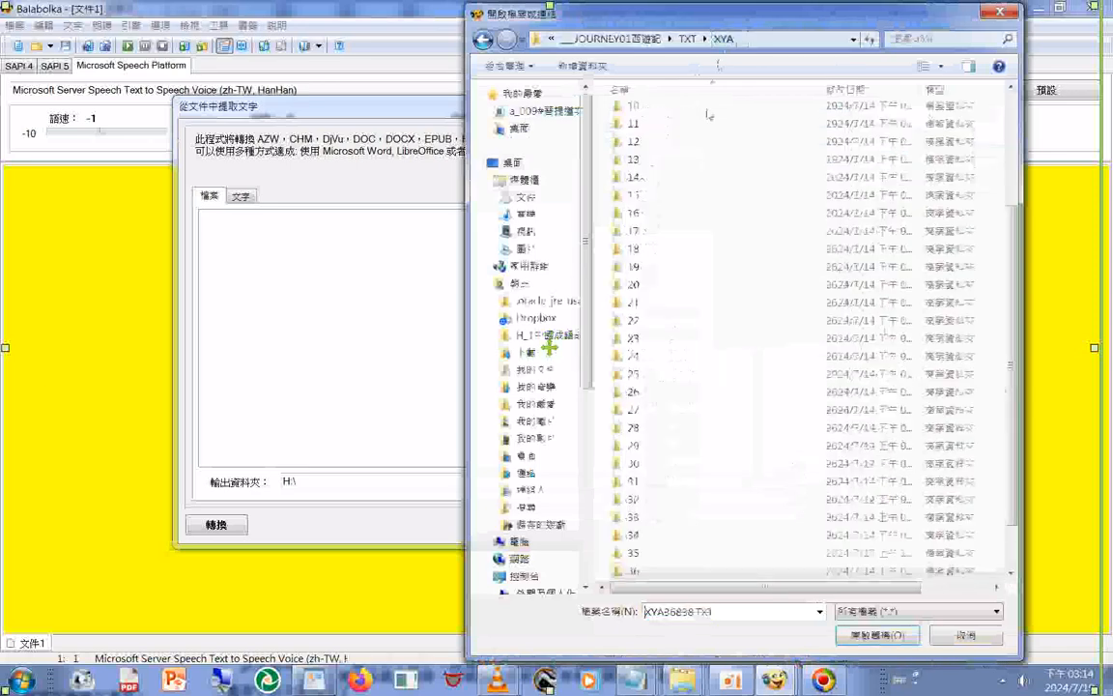
scroll(1012, 551, "down", 1)
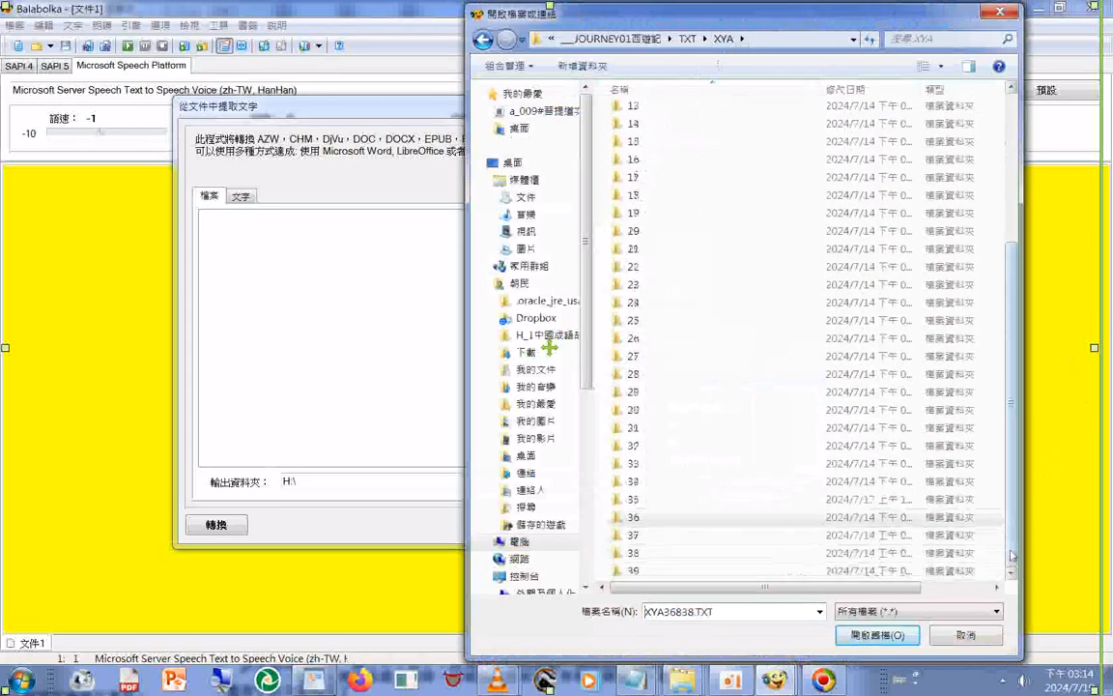
double_click(630, 534)
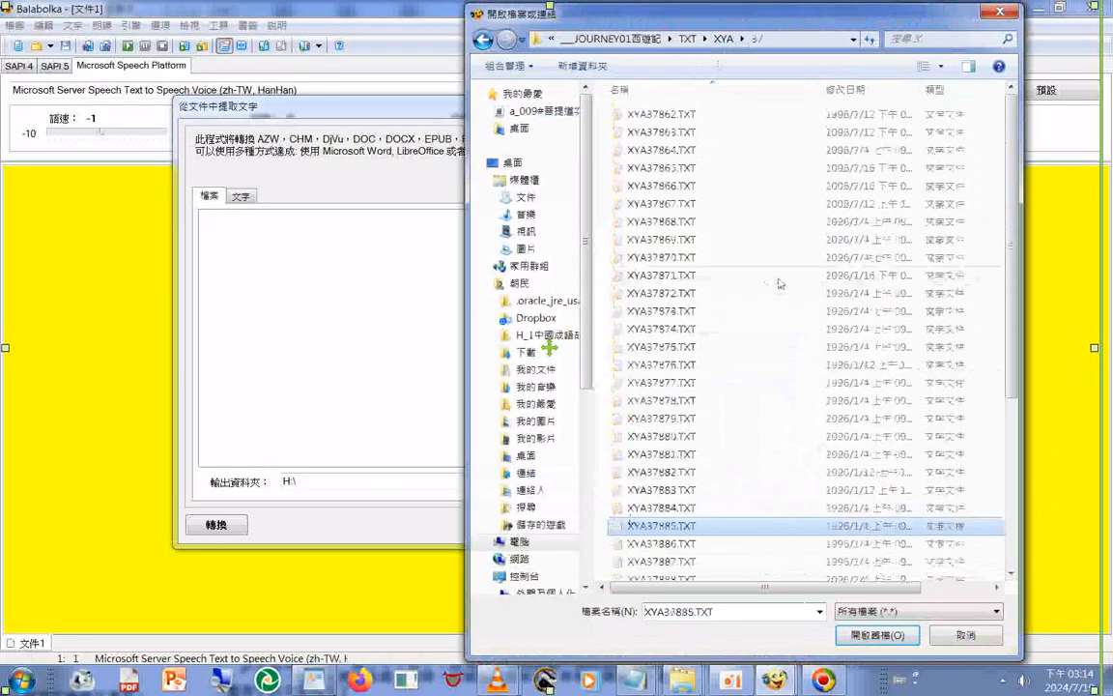
key("ctrl+a")
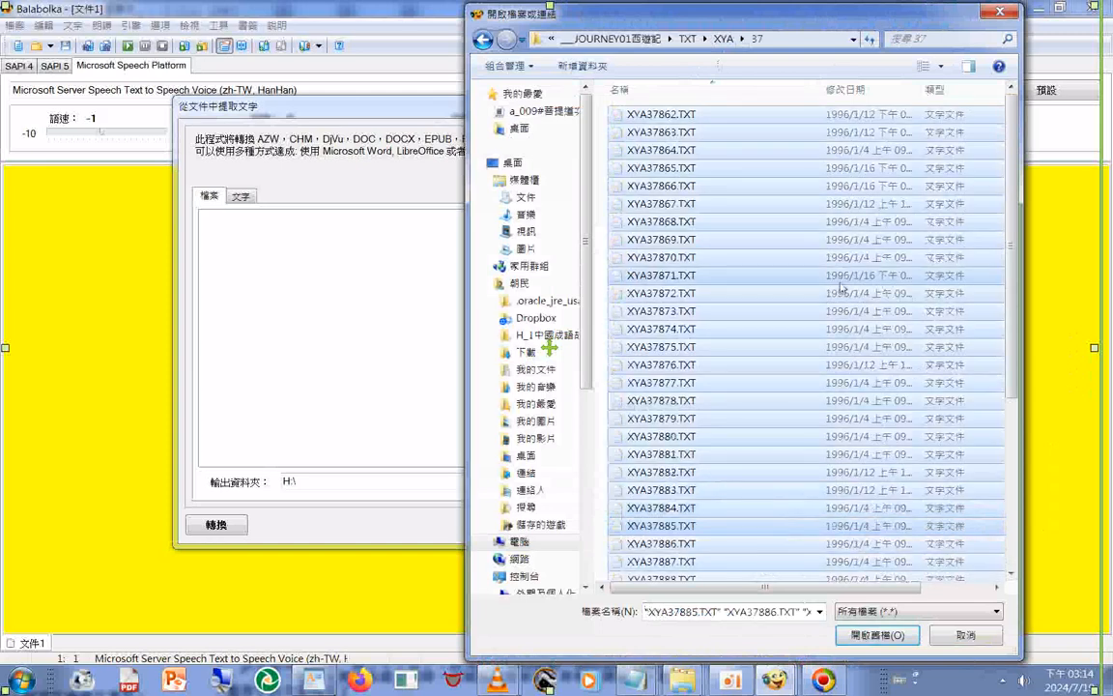
key("Return")
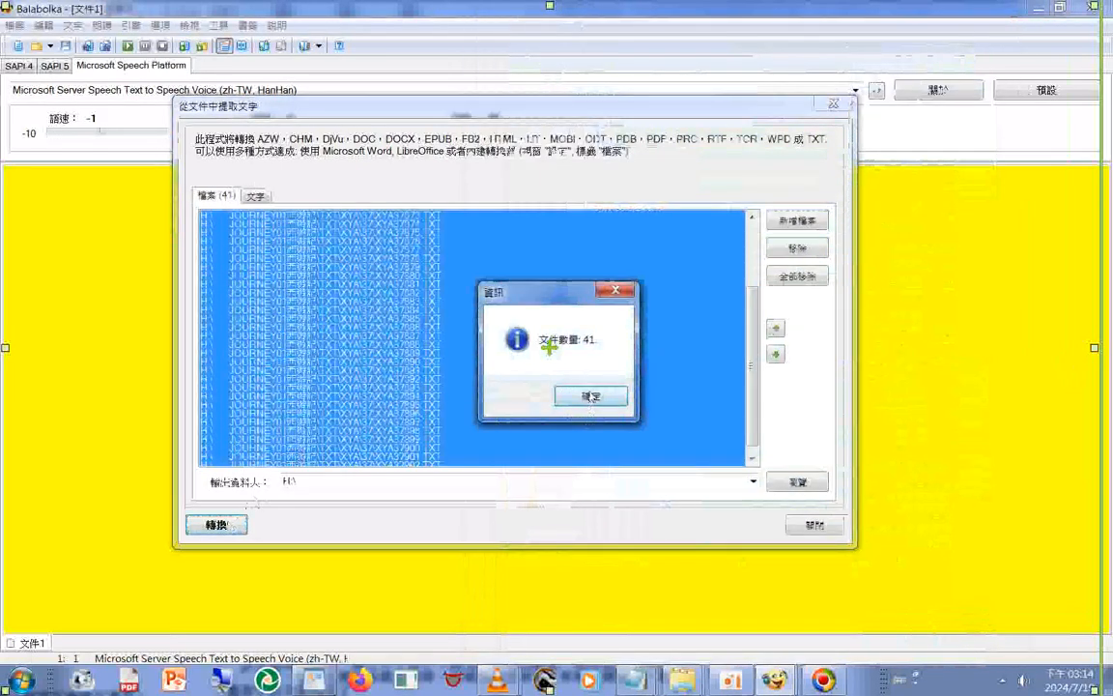
left_click(590, 395)
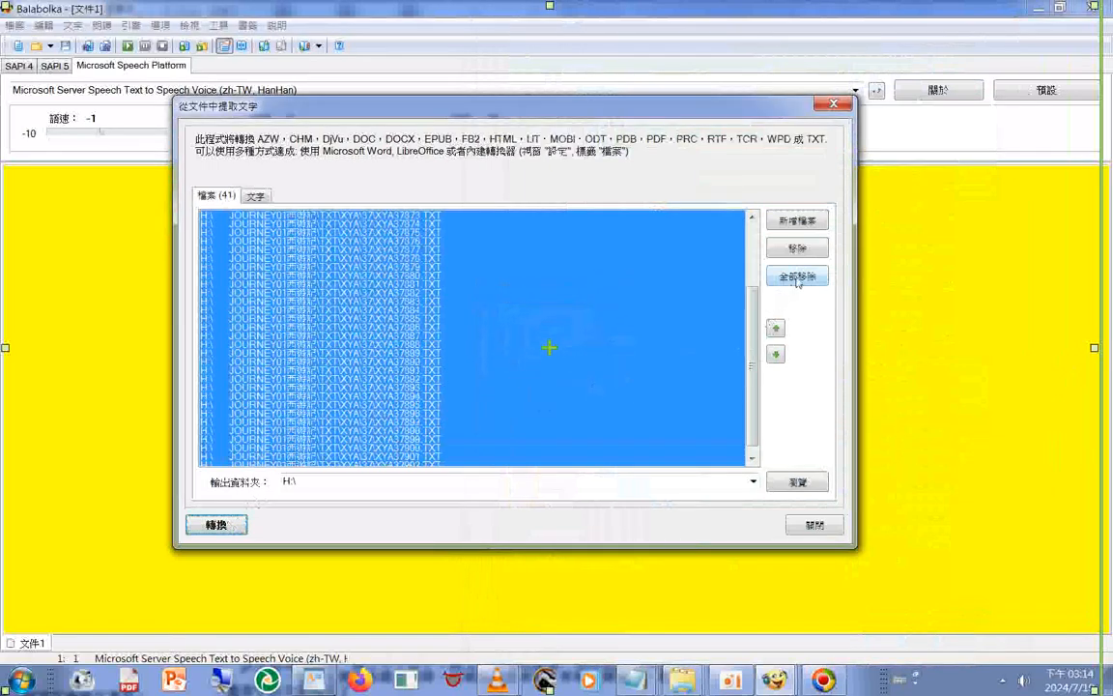
Remove all files from the list and update the number ending the combined file's name for the next folder
left_click(797, 276)
left_click(489, 396)
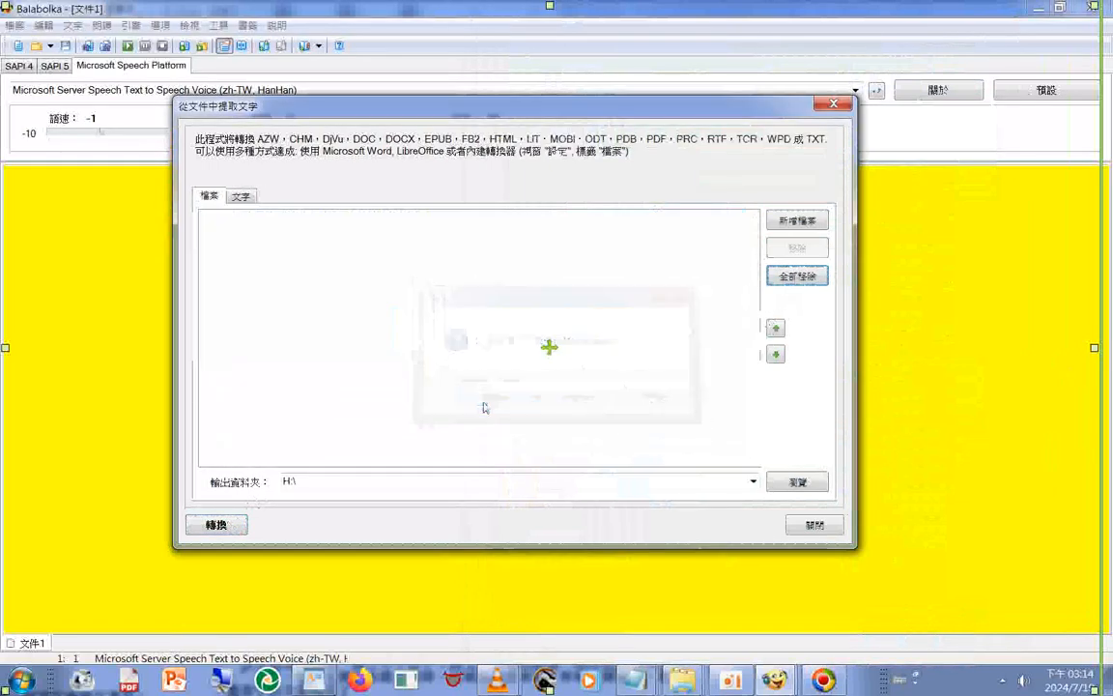
left_click(239, 195)
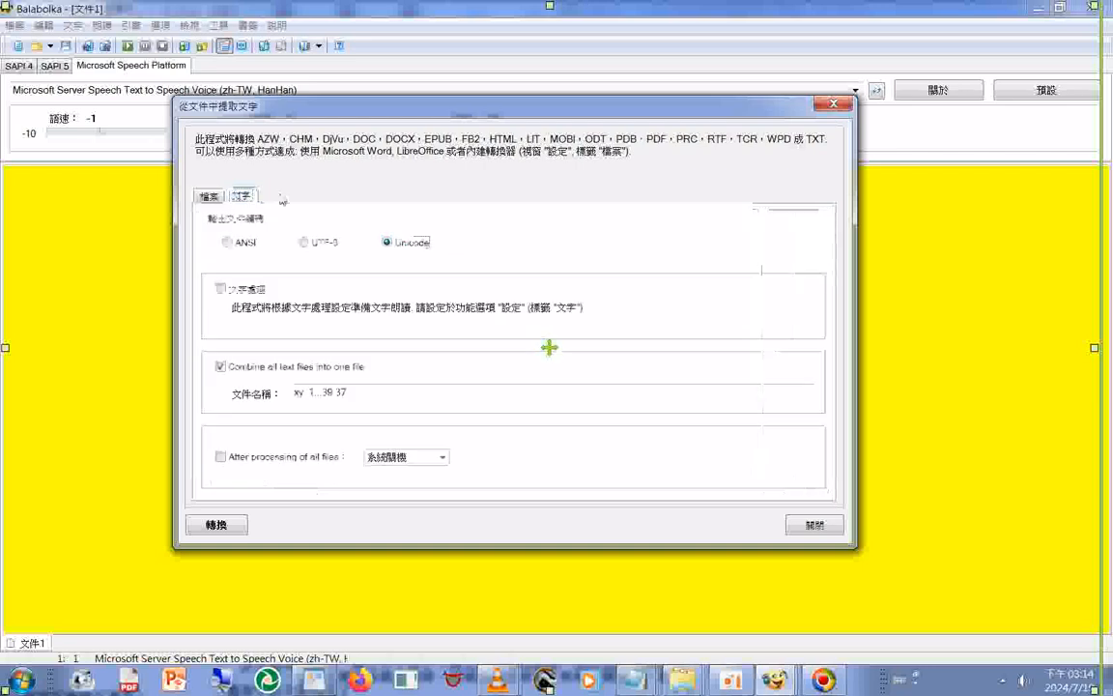
double_click(353, 395)
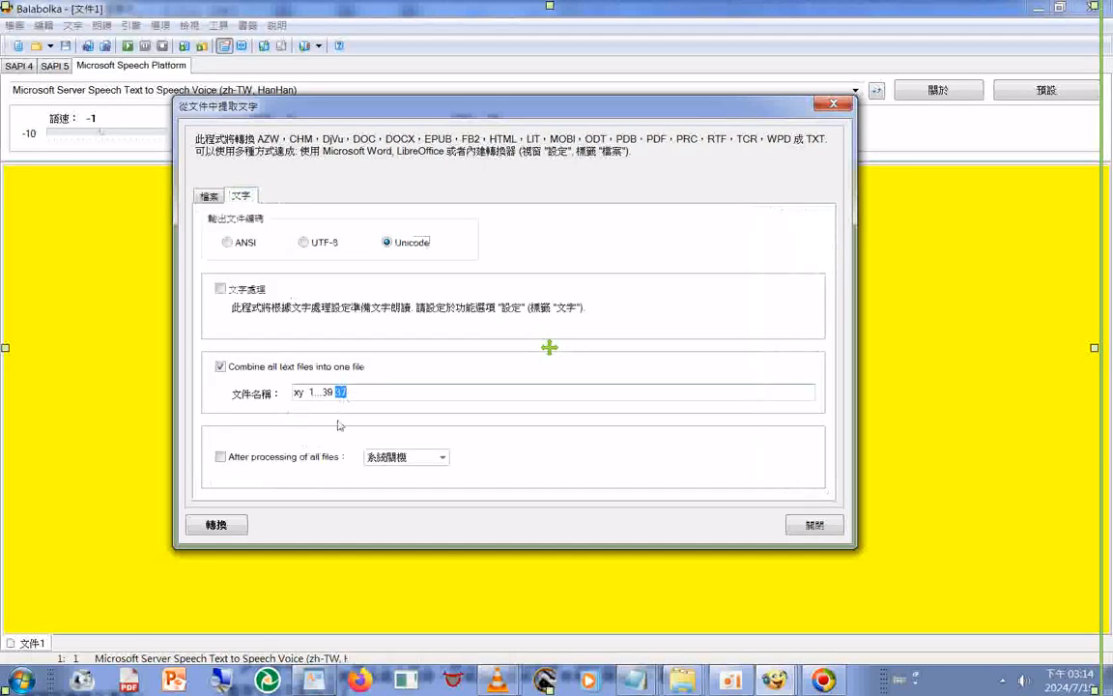
type("3")
Add all text files from the TXT\XYA\38 folder and convert them into the combined file on drive H:
left_click(214, 198)
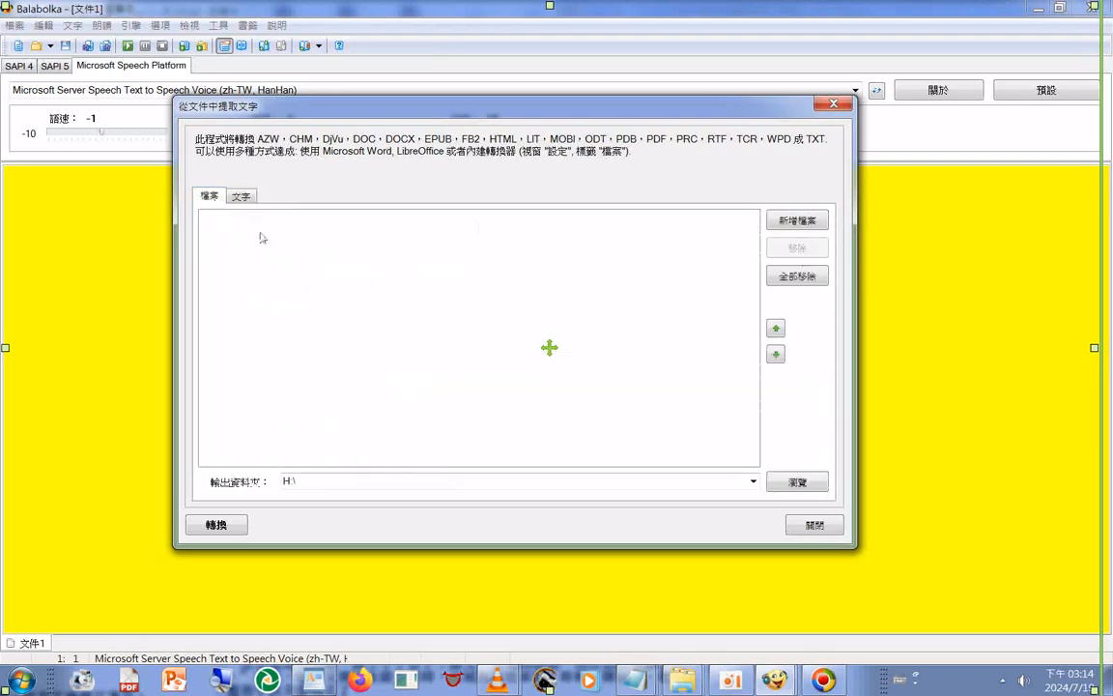
left_click(794, 222)
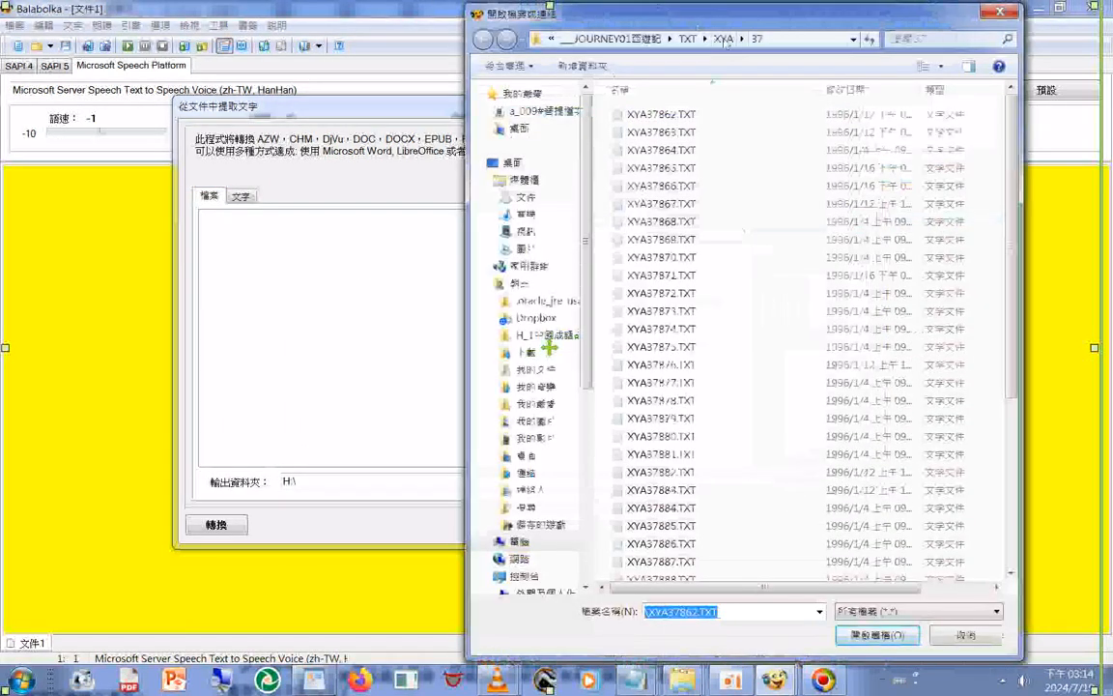
left_click(723, 39)
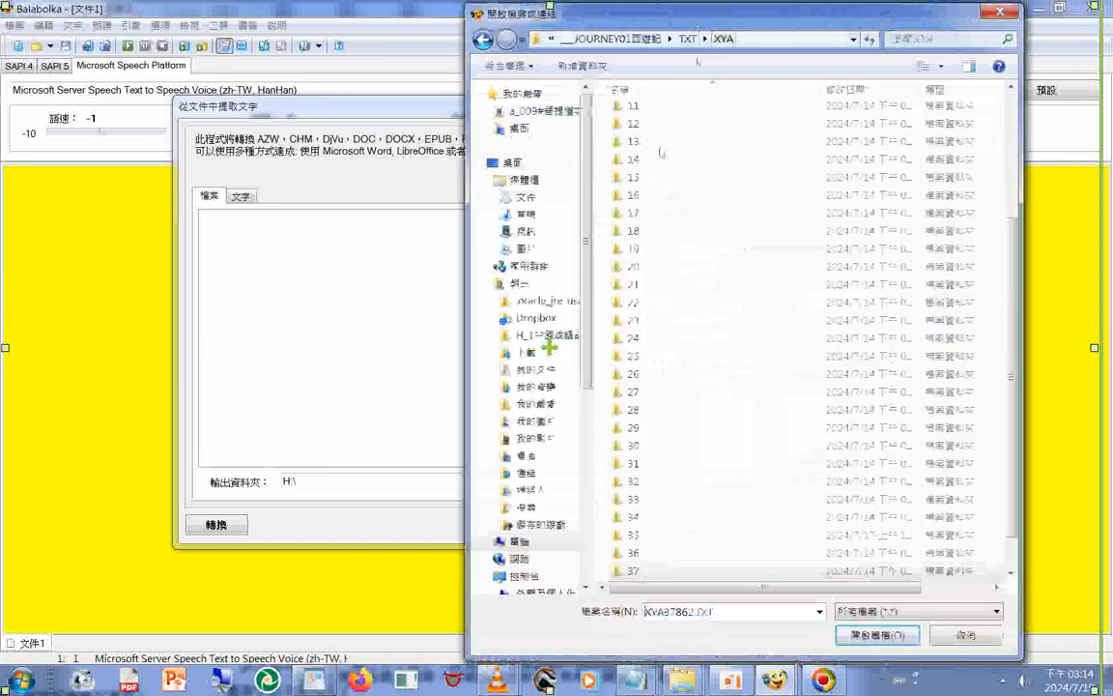
left_click(1010, 574)
left_click(1011, 574)
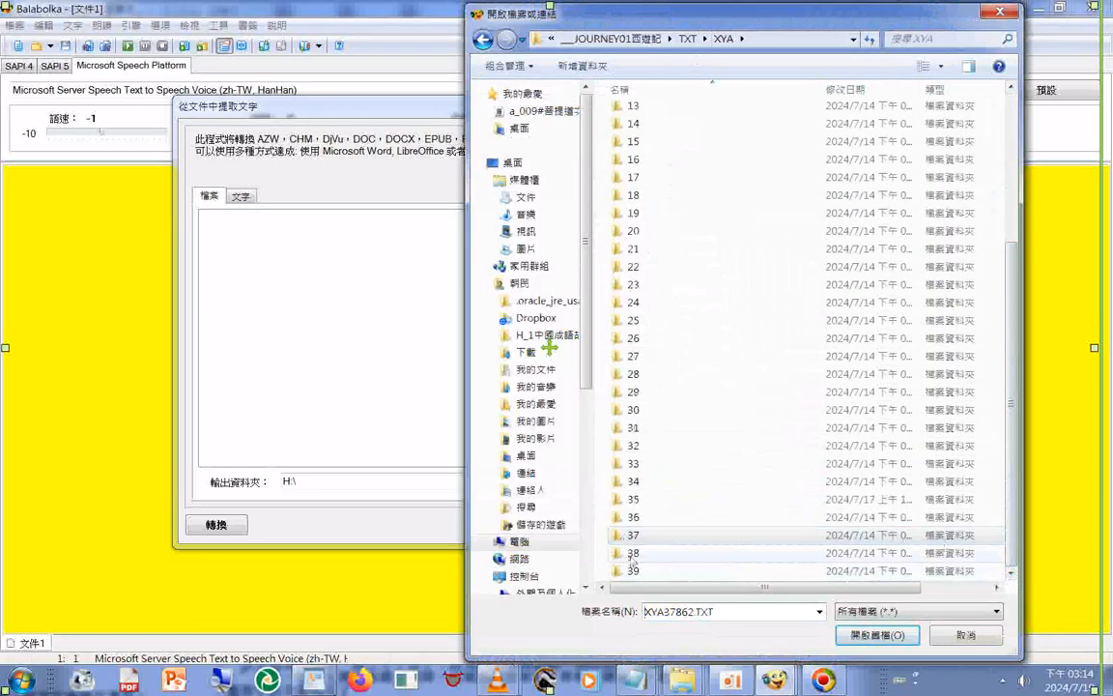
double_click(632, 554)
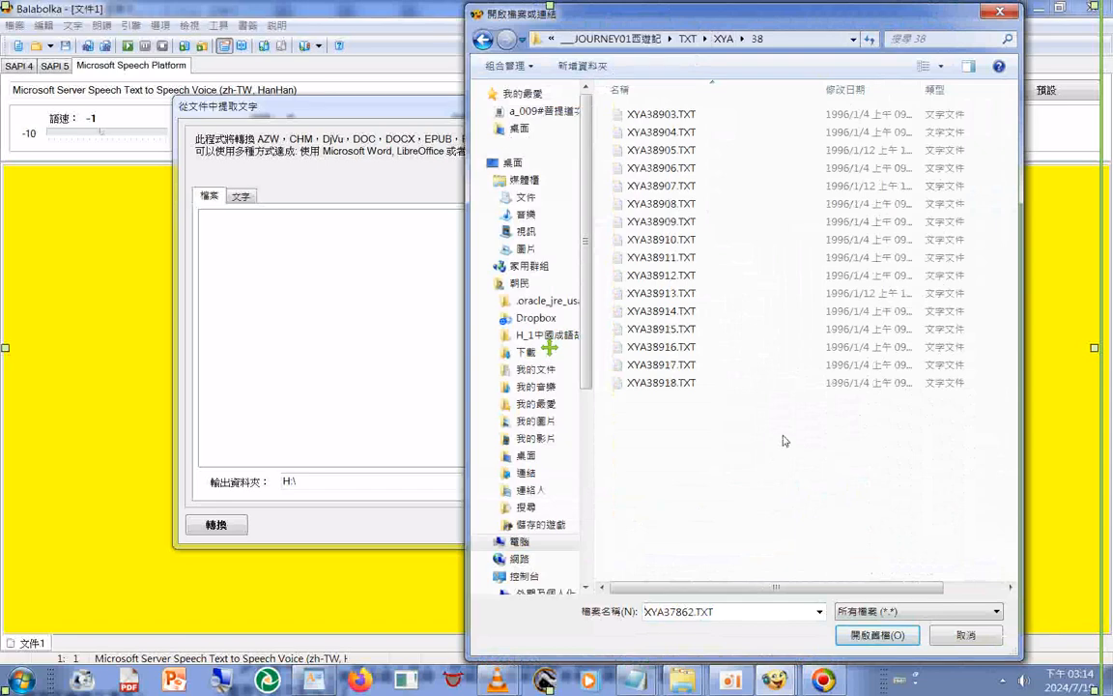
key("ctrl+a")
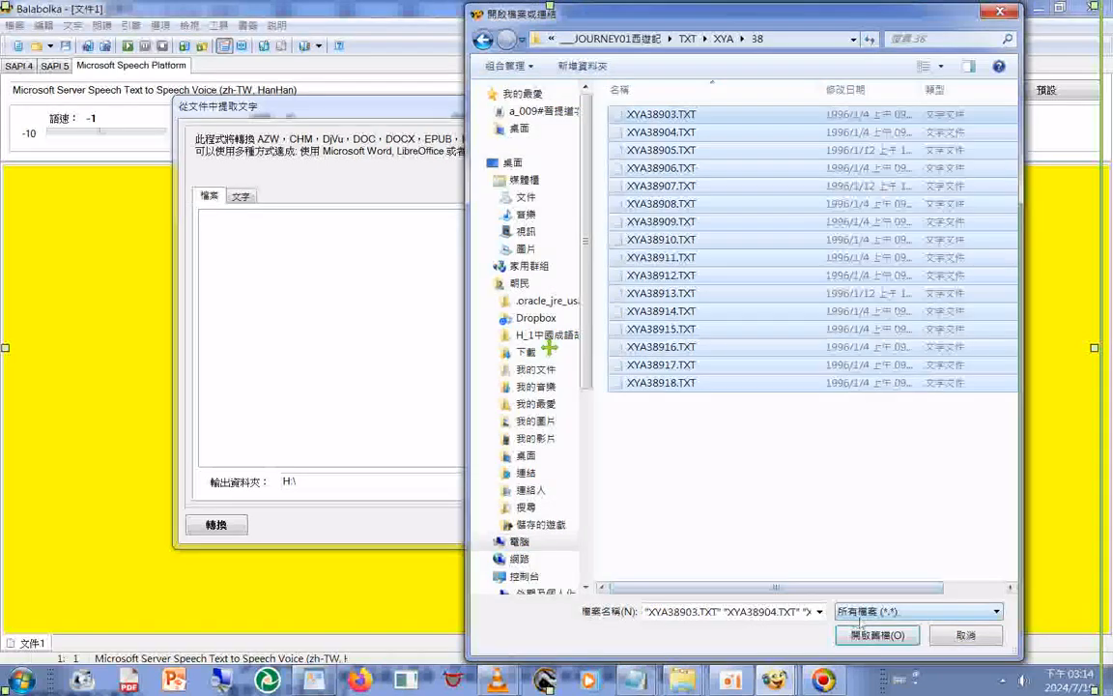
left_click(863, 634)
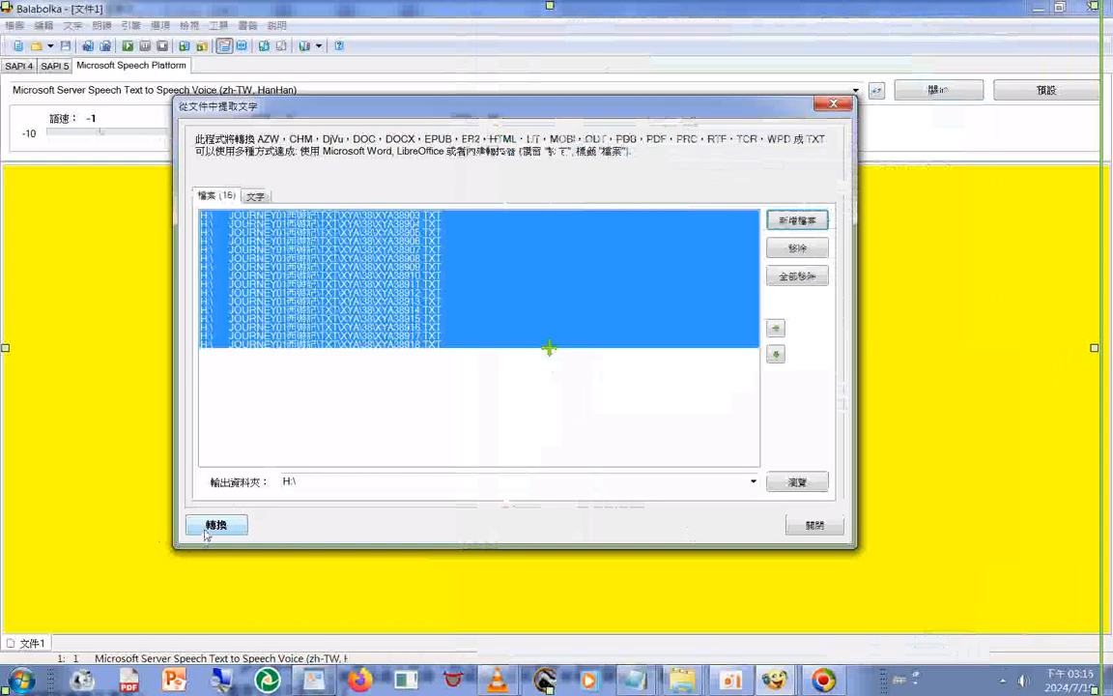
left_click(217, 525)
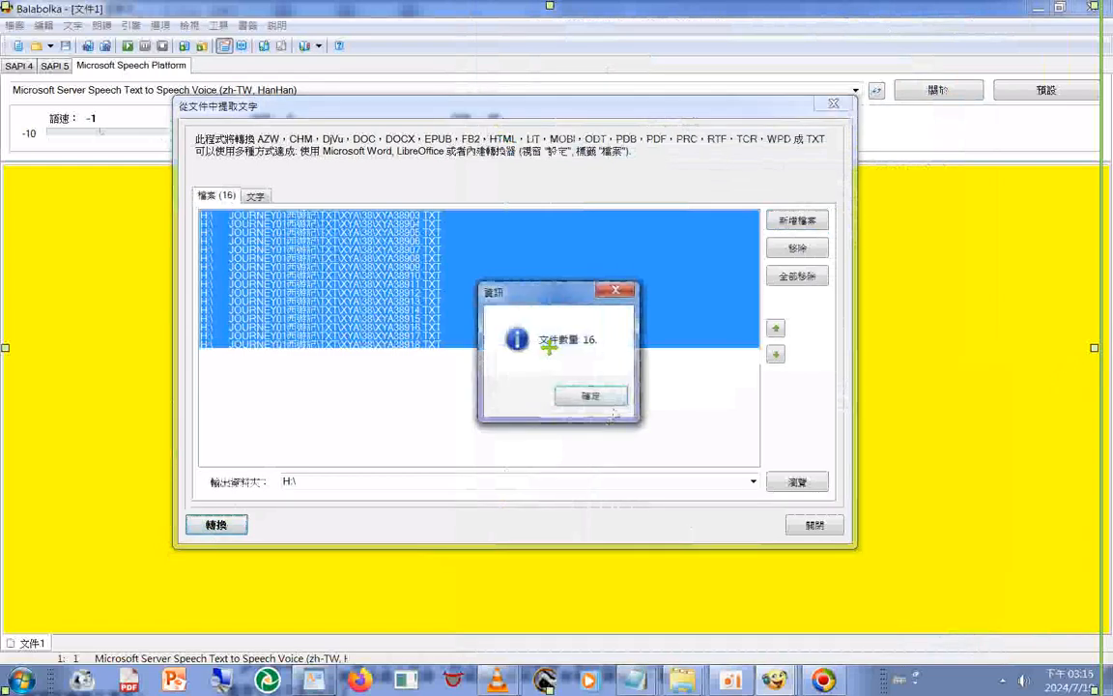
left_click(592, 397)
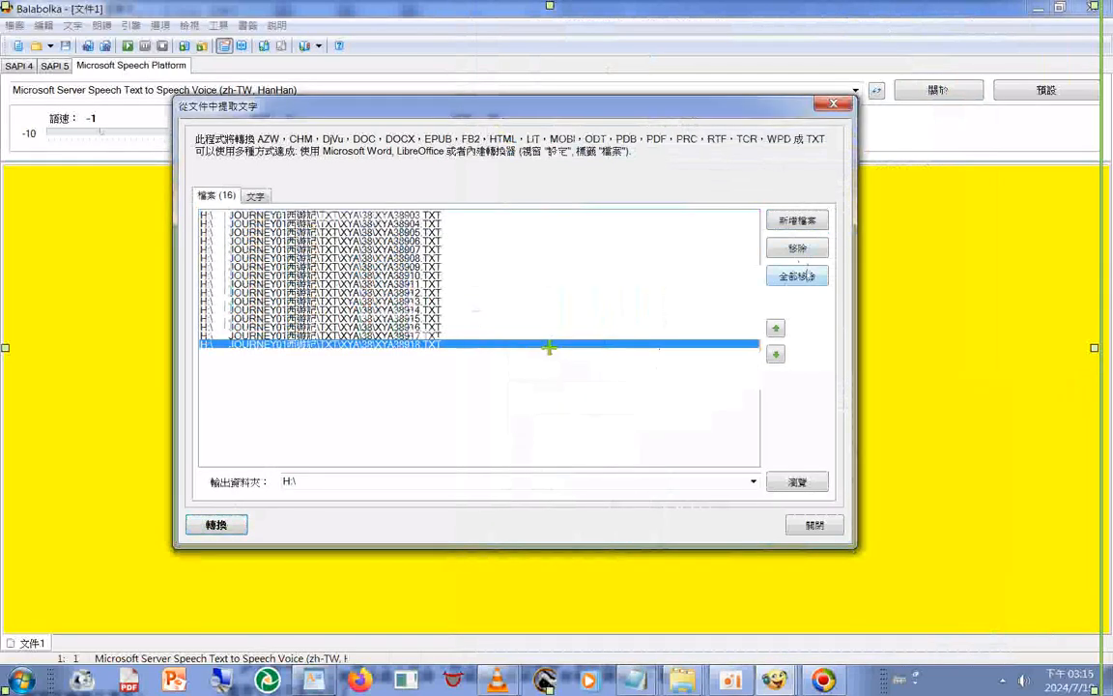
Remove all files from the list and set the combined file's name to "xy 1...39 39"
left_click(798, 278)
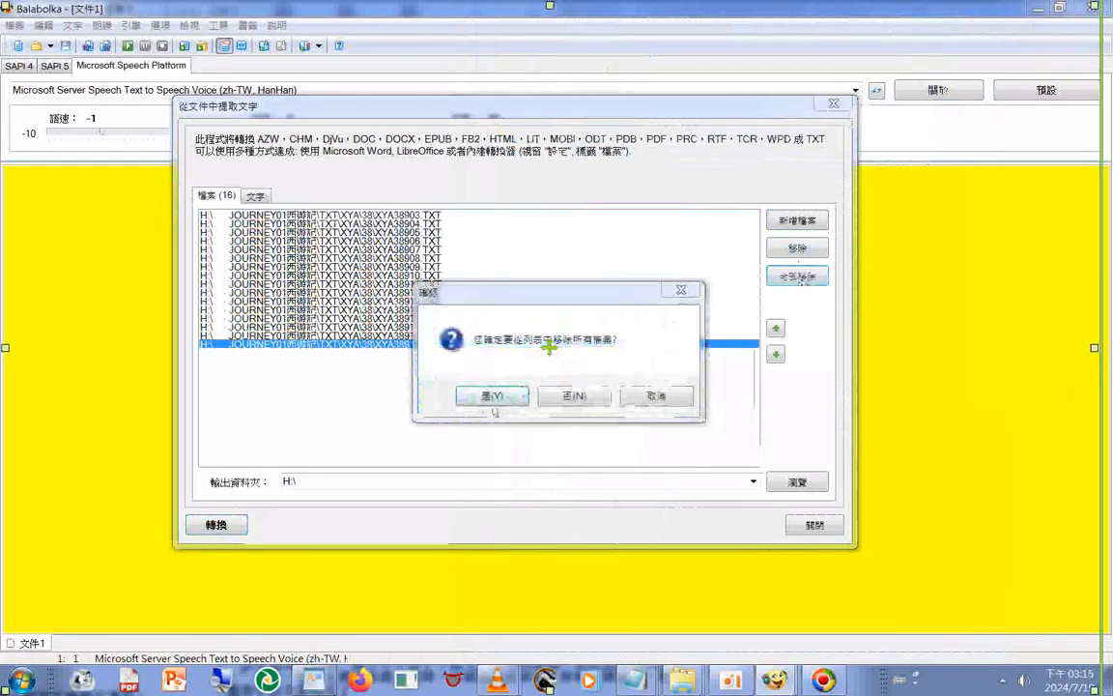
left_click(489, 396)
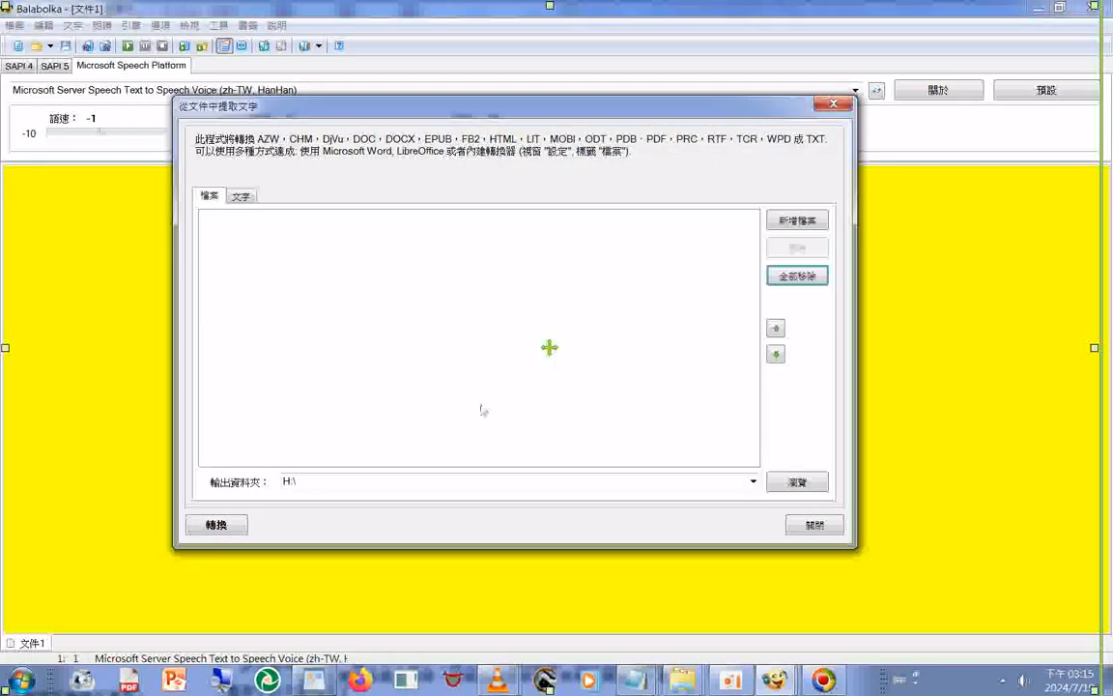
left_click(240, 197)
double_click(341, 393)
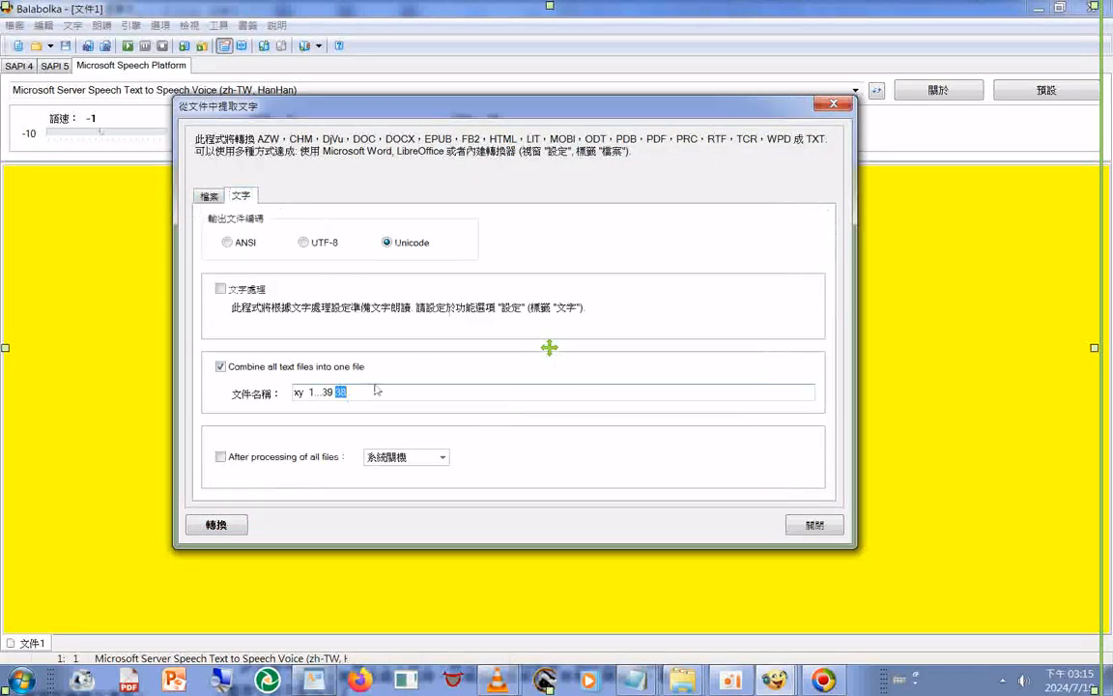
type("3")
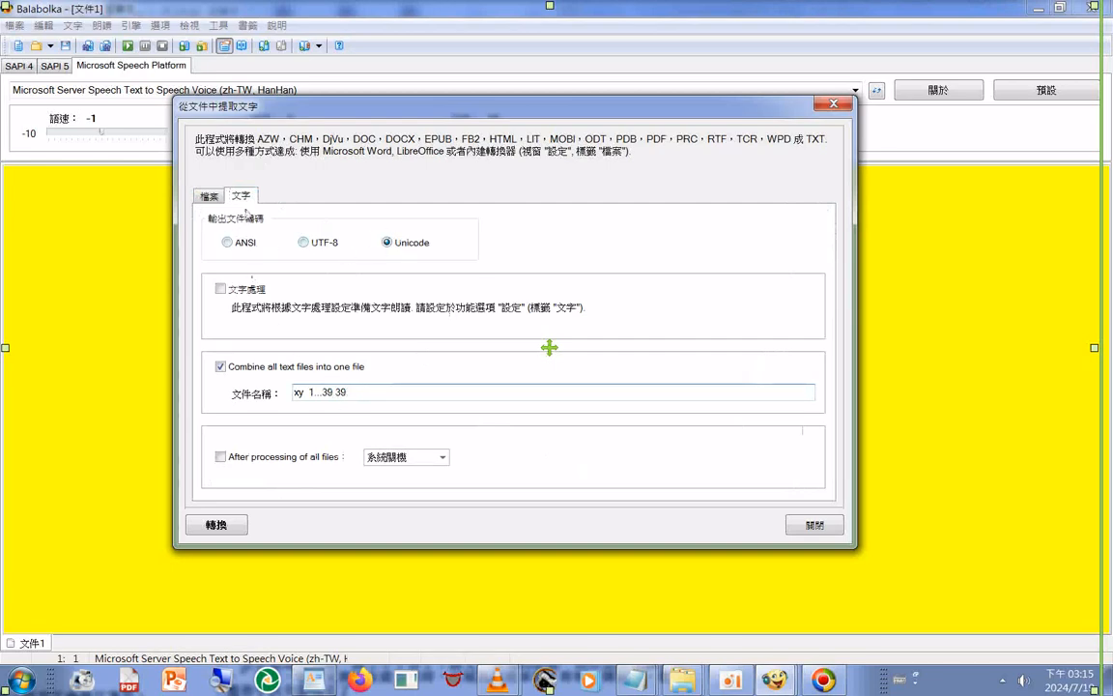
Add all text files from the TXT\XYA\39 folder and convert them into the combined file on drive H:
left_click(203, 192)
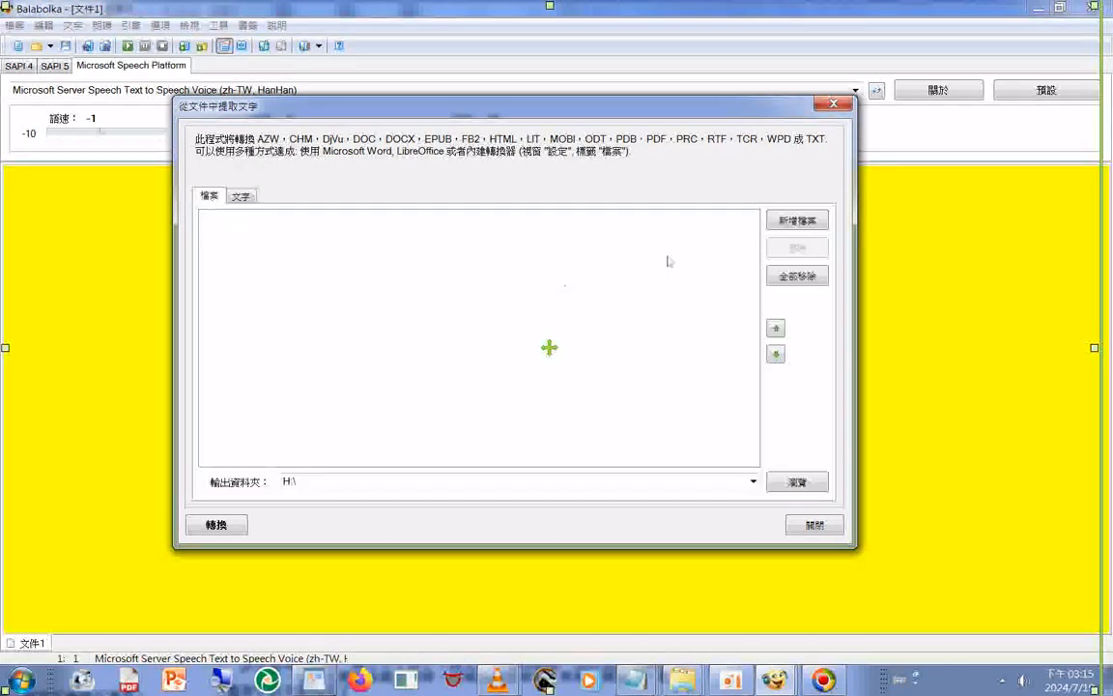
left_click(799, 221)
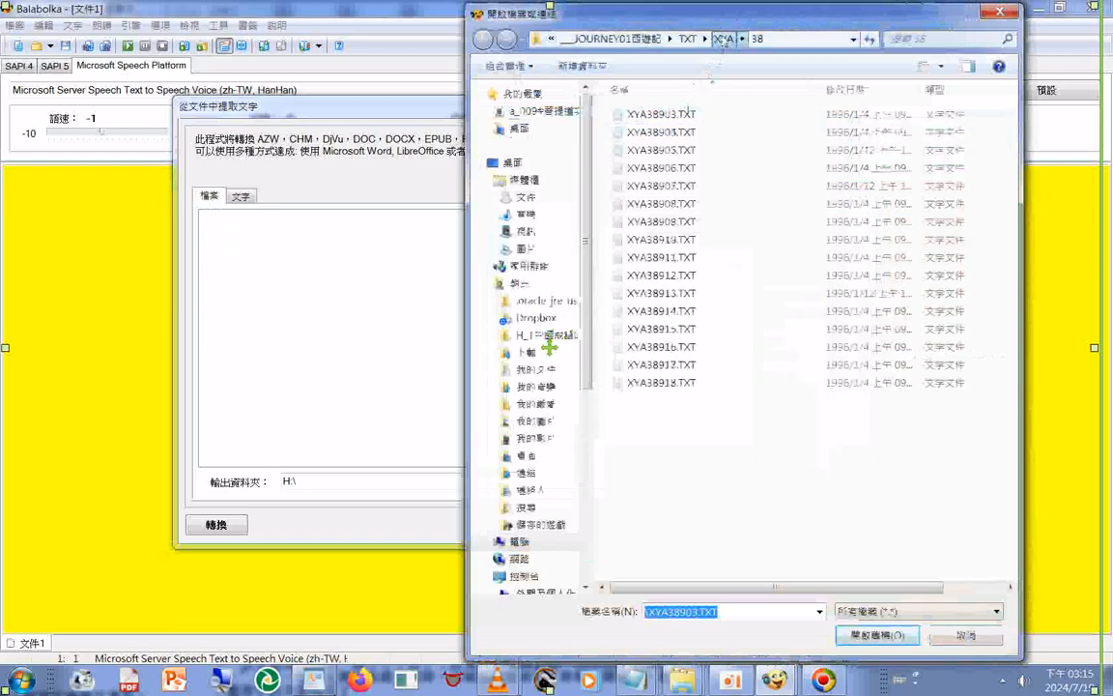
left_click(723, 39)
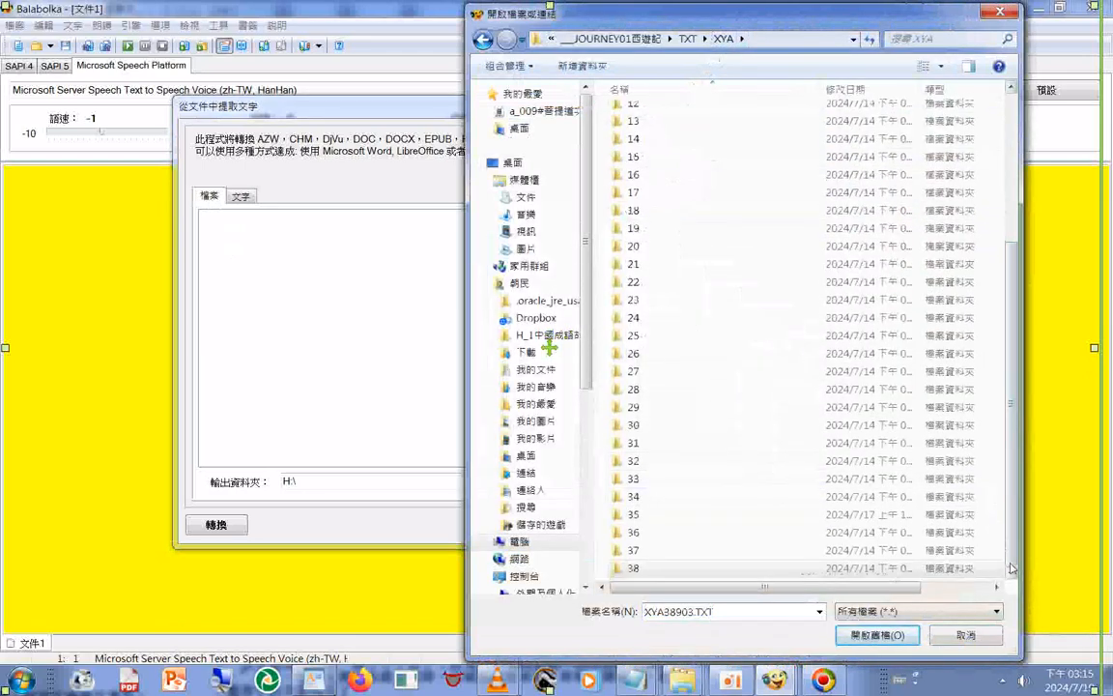
scroll(1012, 568, "down", 1)
double_click(628, 567)
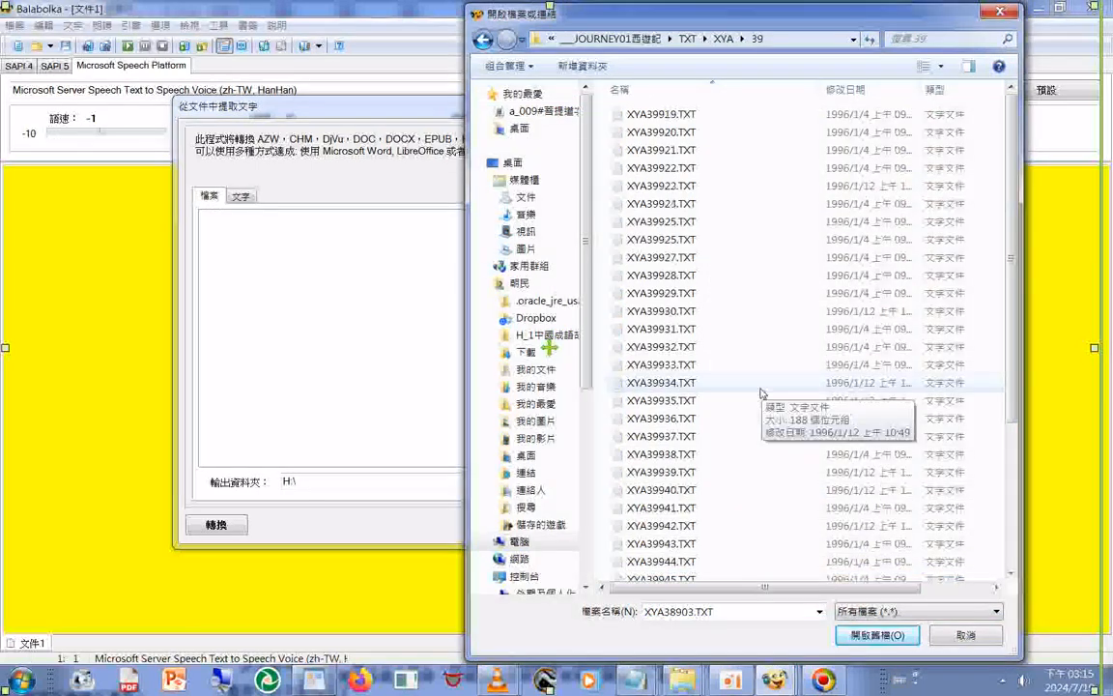
key("ctrl+a")
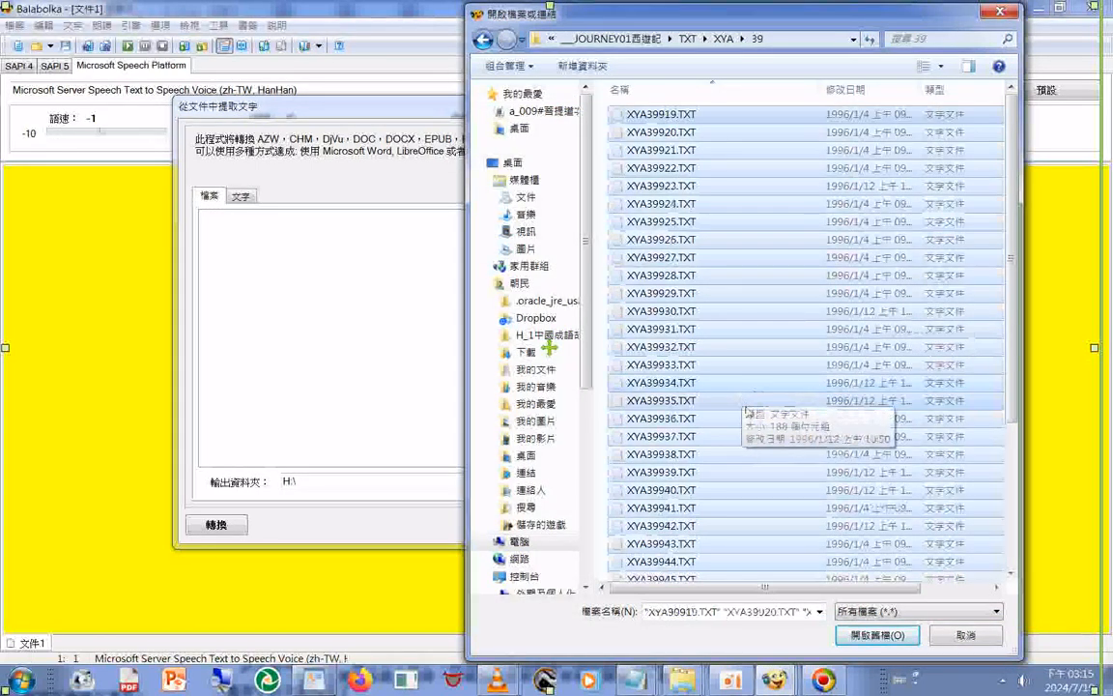
left_click(875, 638)
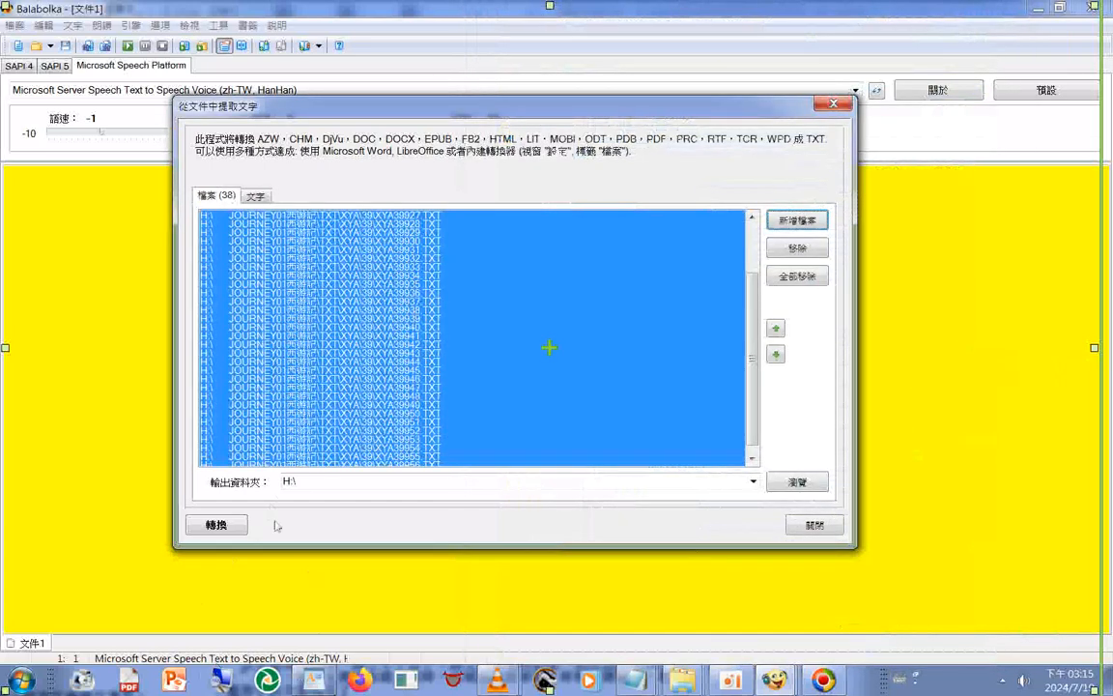
left_click(220, 525)
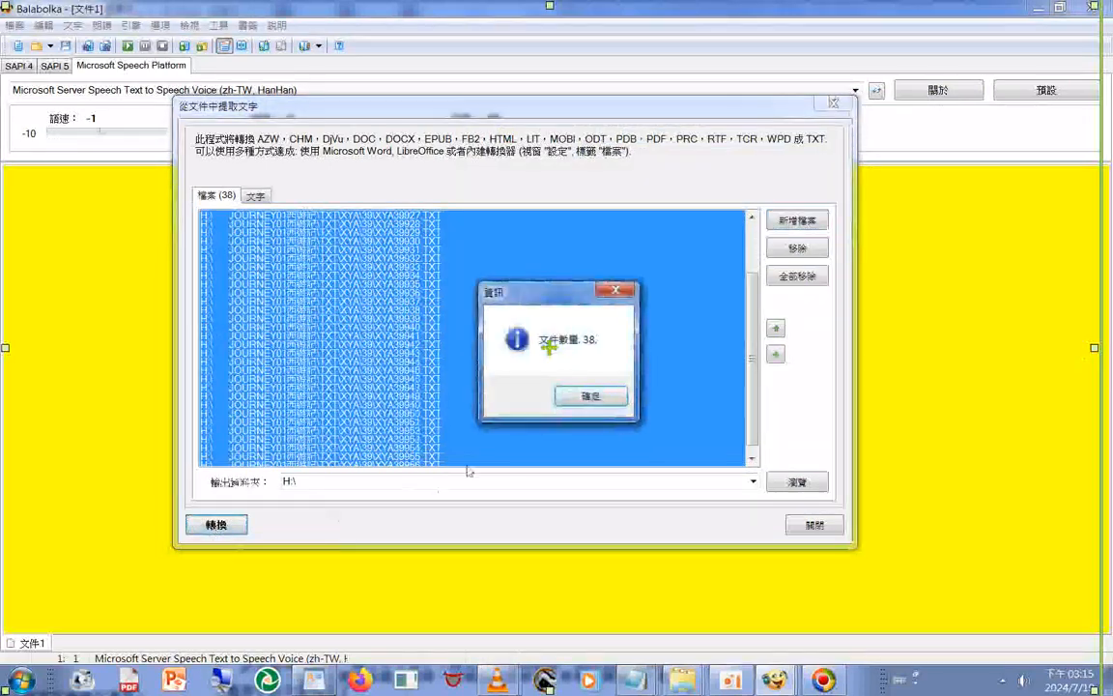
left_click(586, 397)
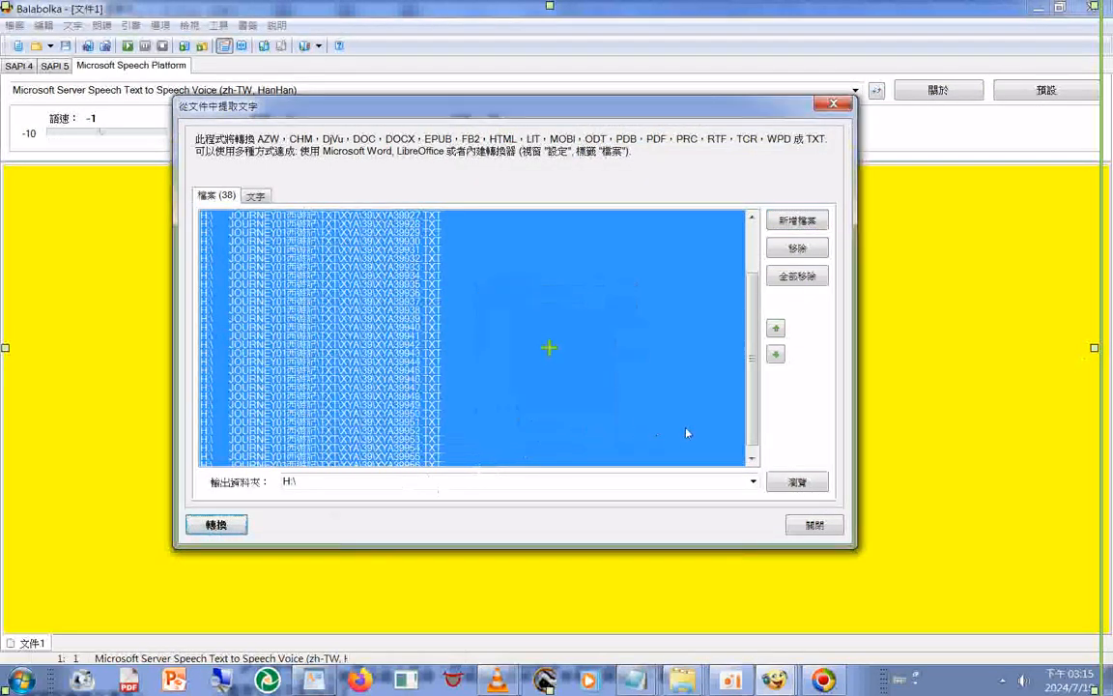
Remove all files from the list and edit the ending of the combined file's name for the overall merge
left_click(798, 278)
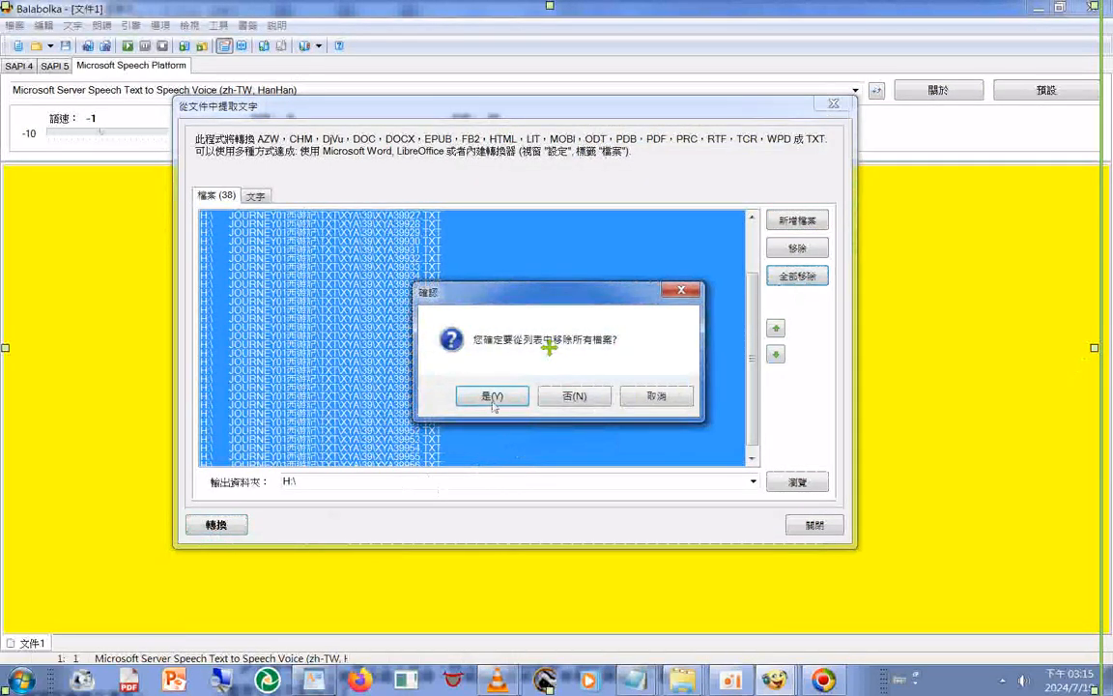
left_click(493, 397)
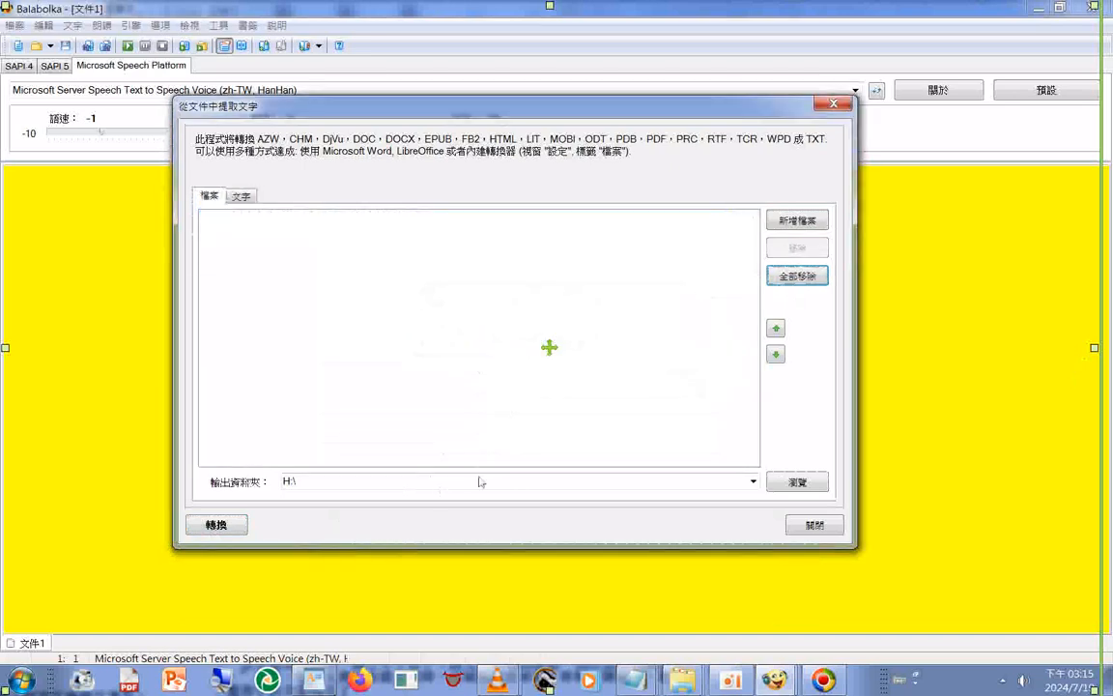
left_click(241, 197)
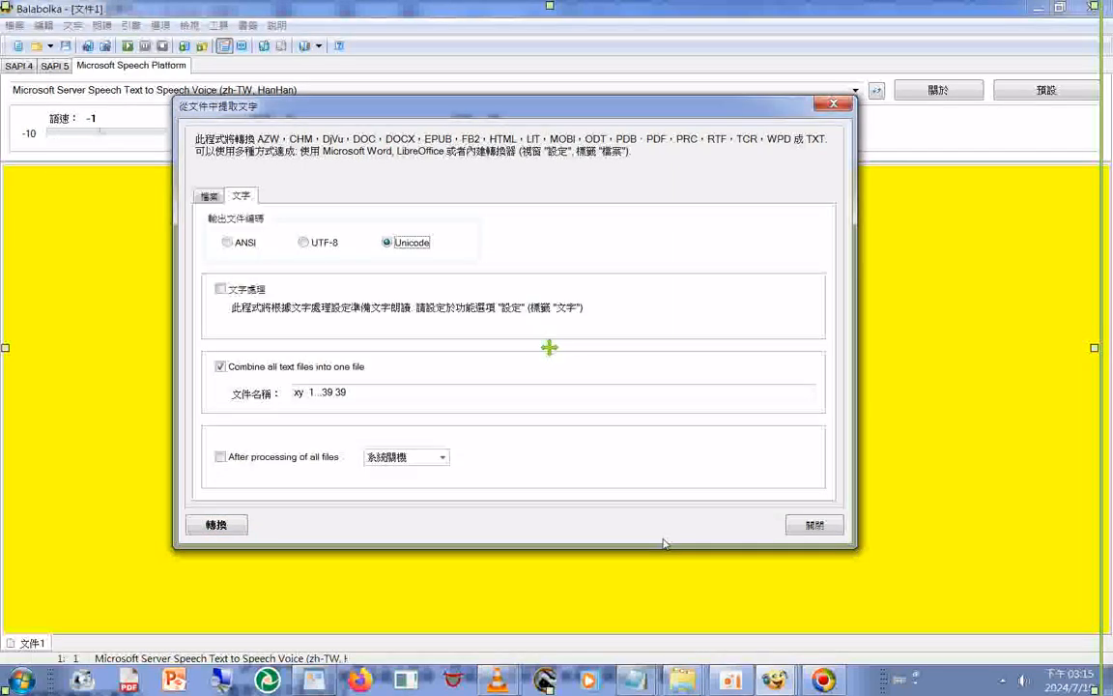
double_click(340, 393)
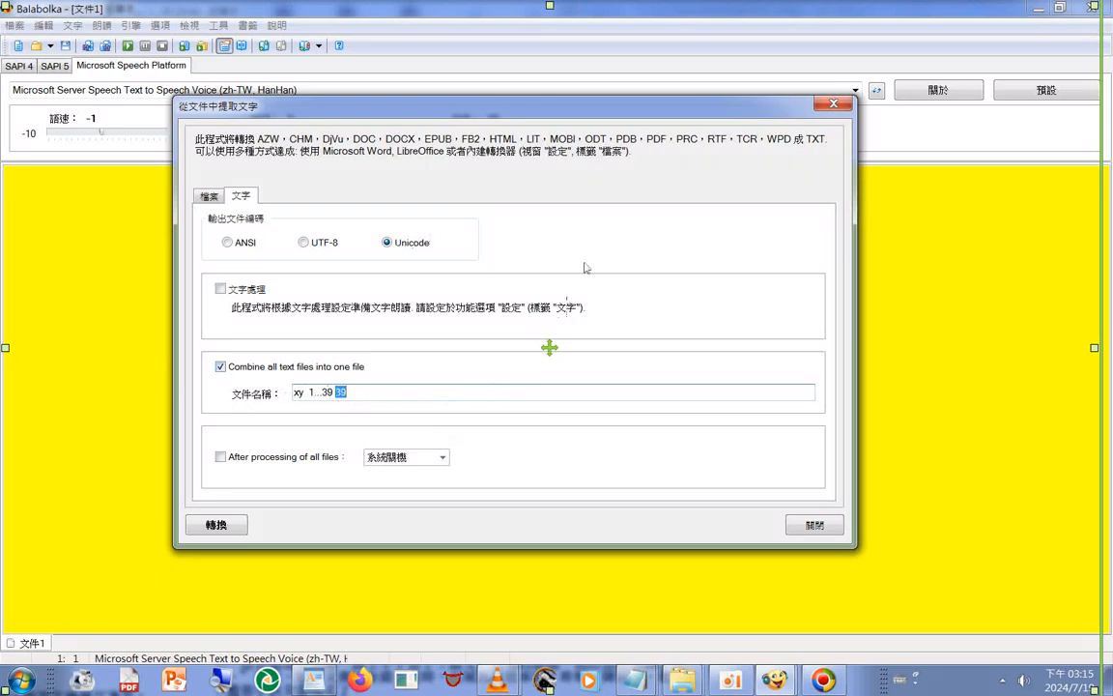
key("Left")
type("...")
Start adding source files and browse to the root of drive H:, where the combined files are stored
left_click(208, 196)
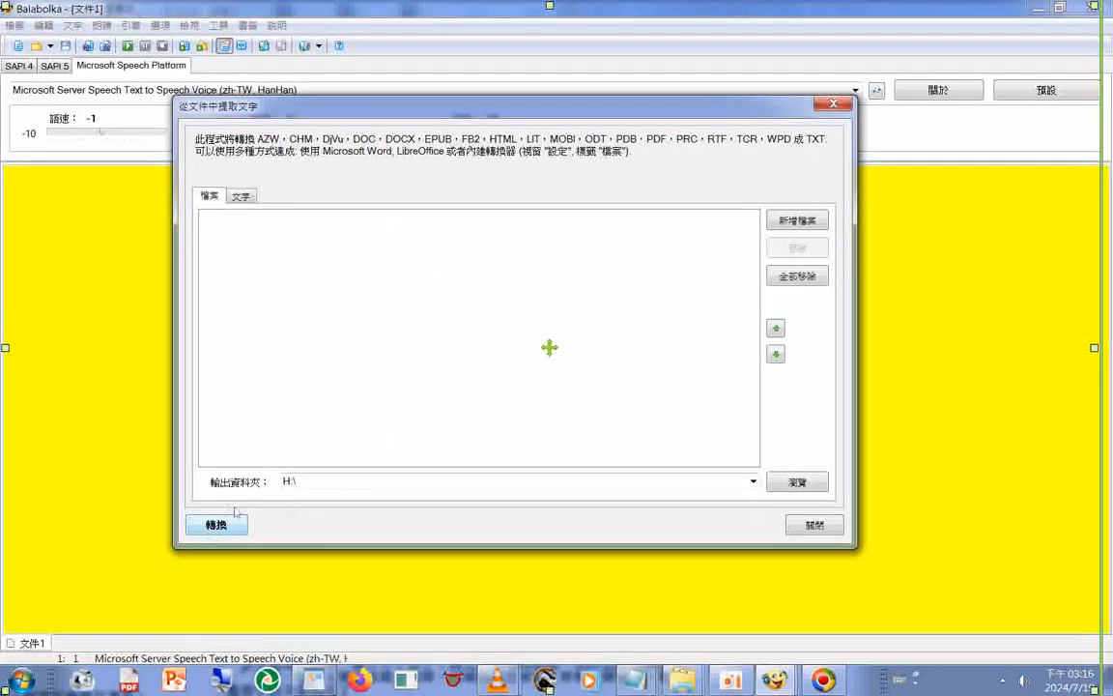
left_click(812, 222)
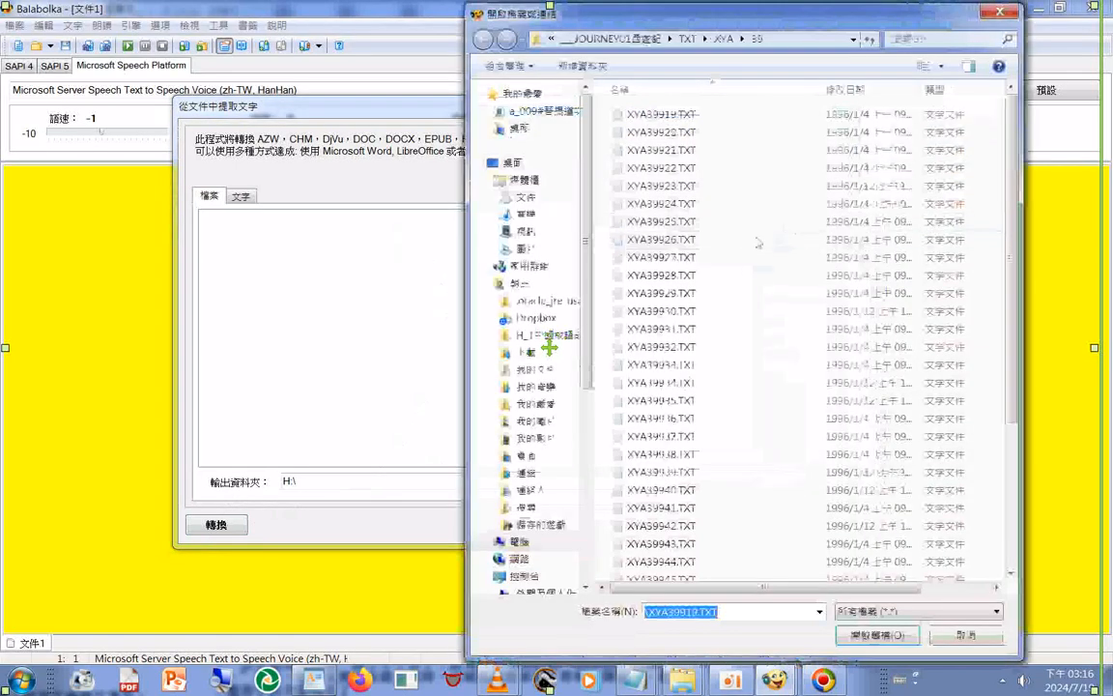
left_click(522, 541)
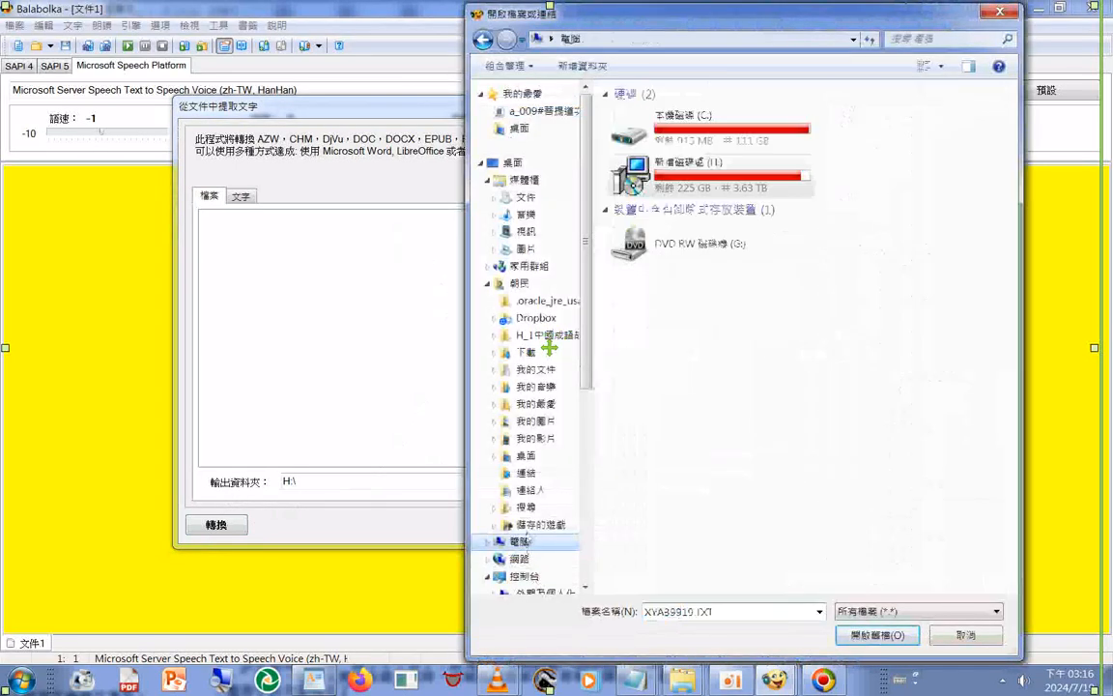
double_click(711, 179)
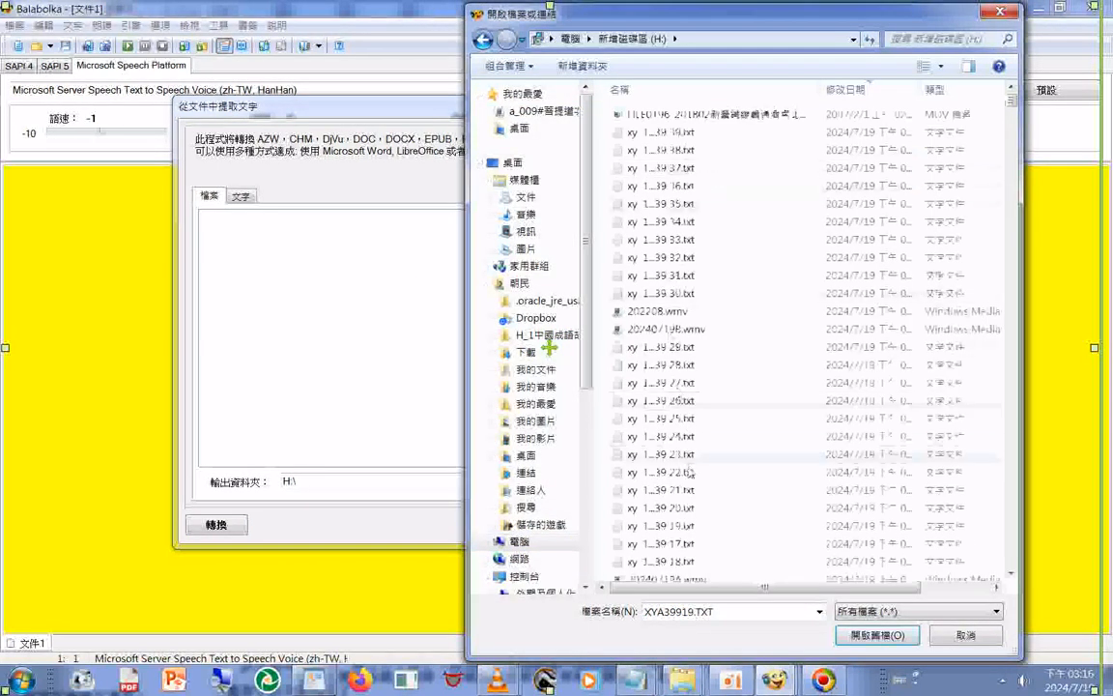
scroll(704, 467, "down", 6)
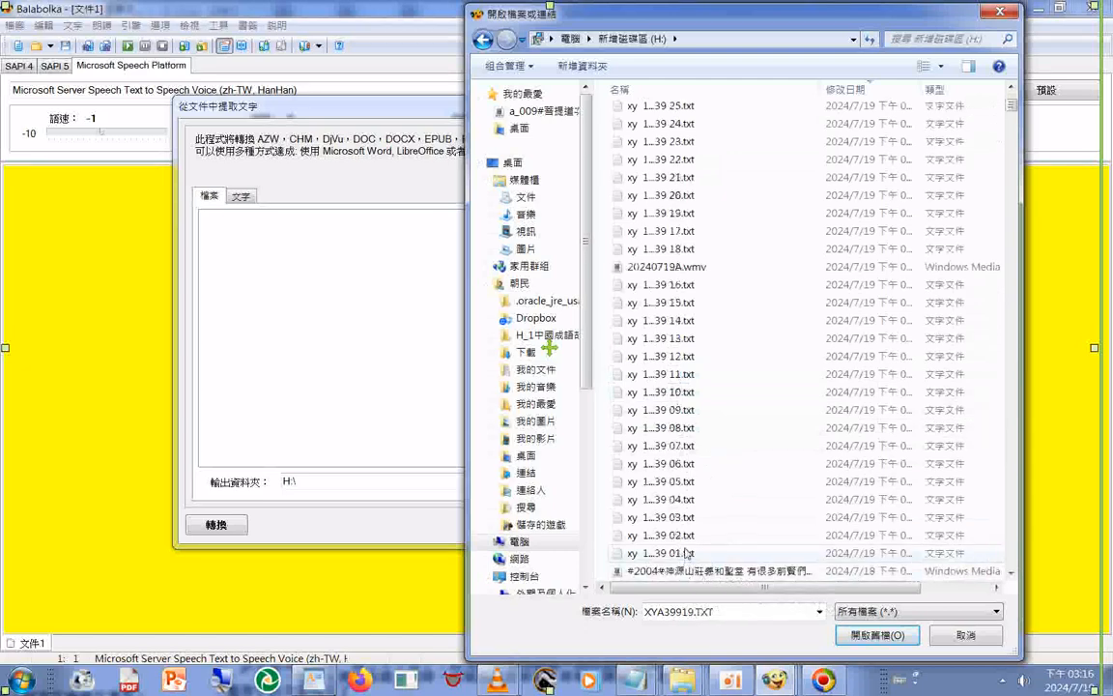
double_click(686, 553)
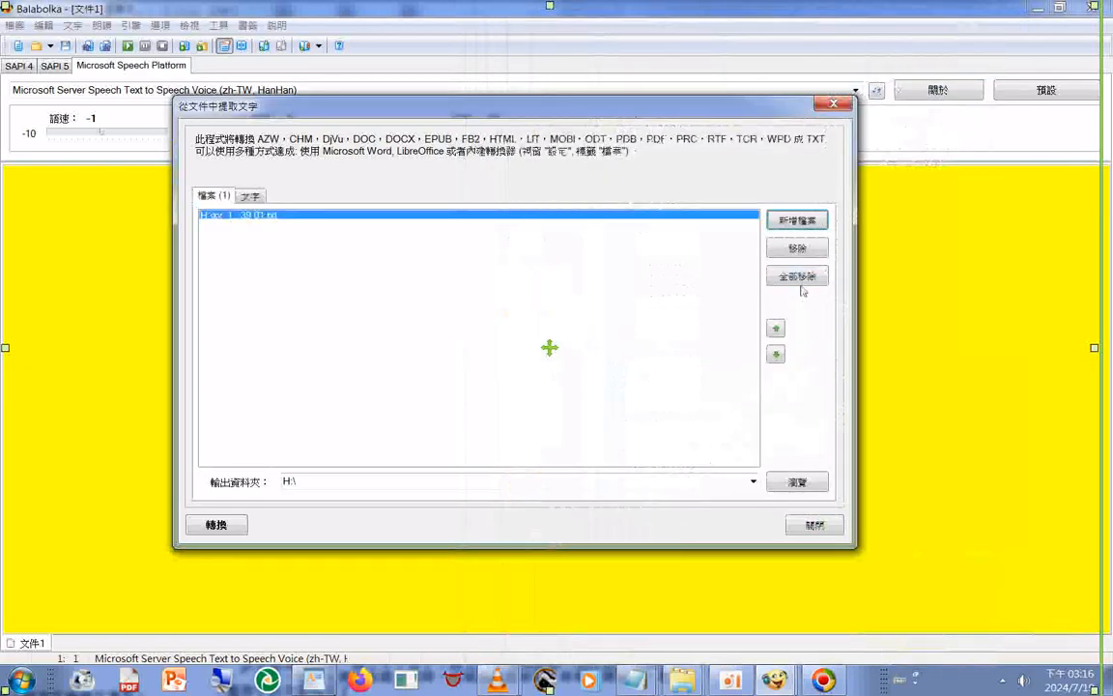
left_click(800, 277)
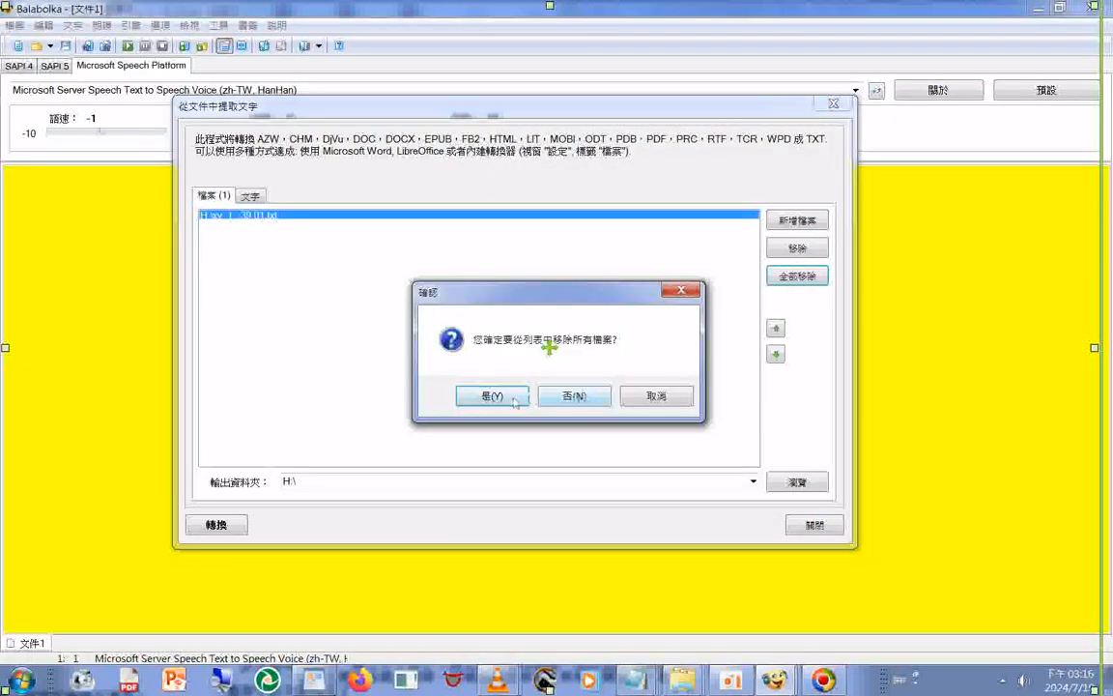
left_click(496, 397)
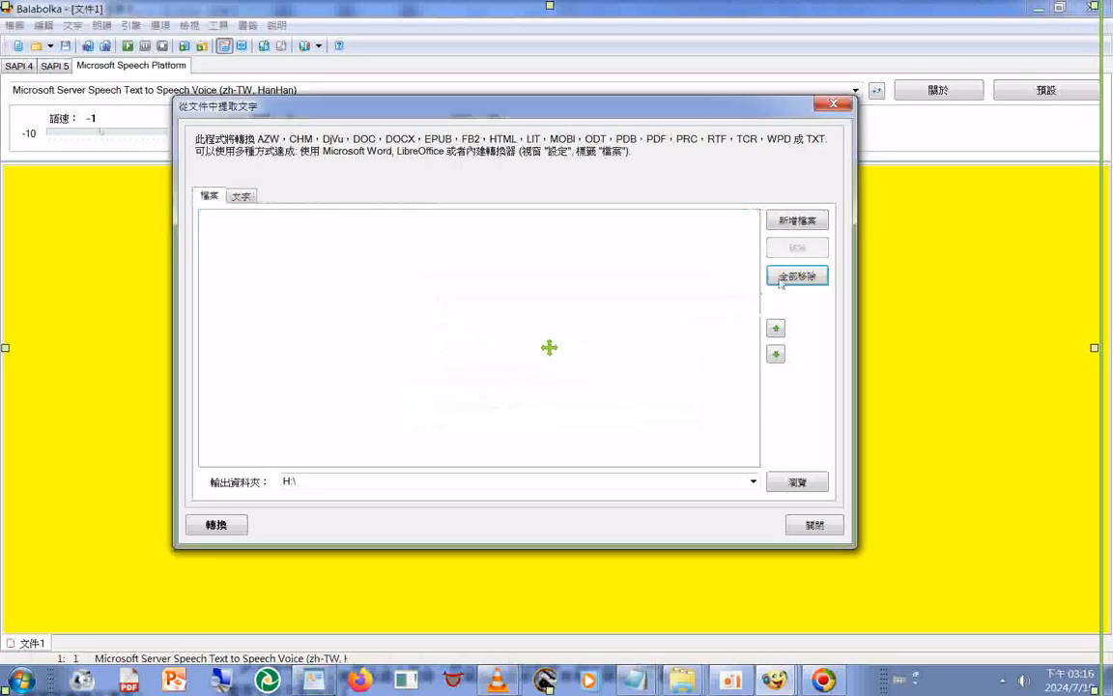
Add the combined text files xy 1...39 01.txt through xy 1...39 39.txt from drive H: to the source list
left_click(815, 221)
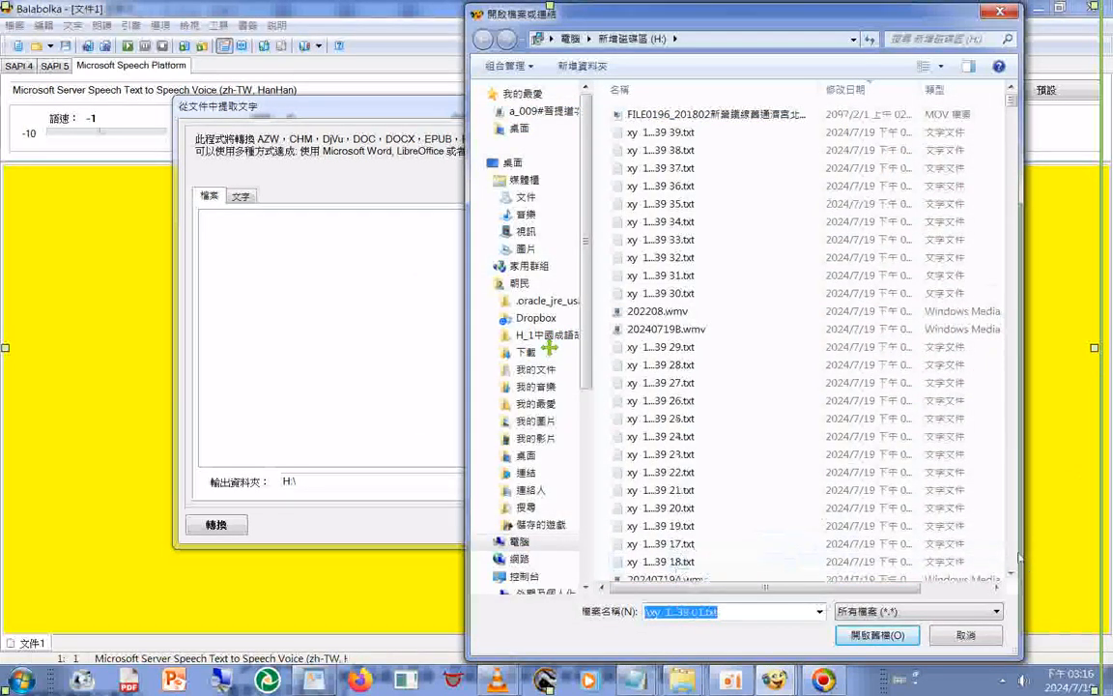
left_click(1011, 574)
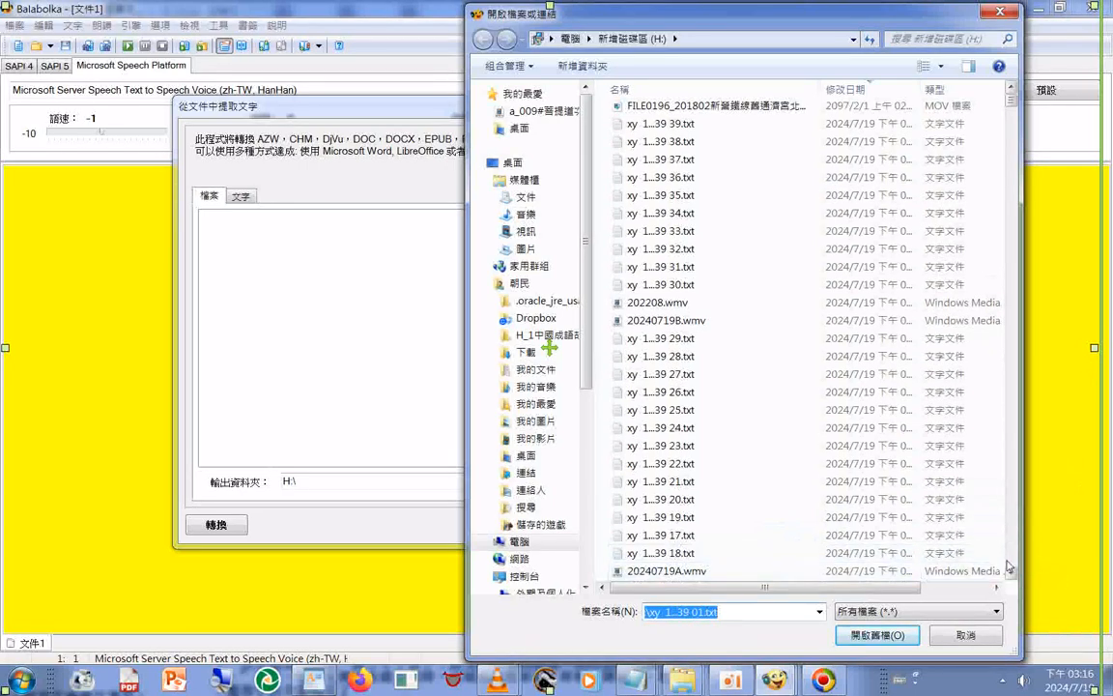
left_click_drag(1010, 577, 1011, 577)
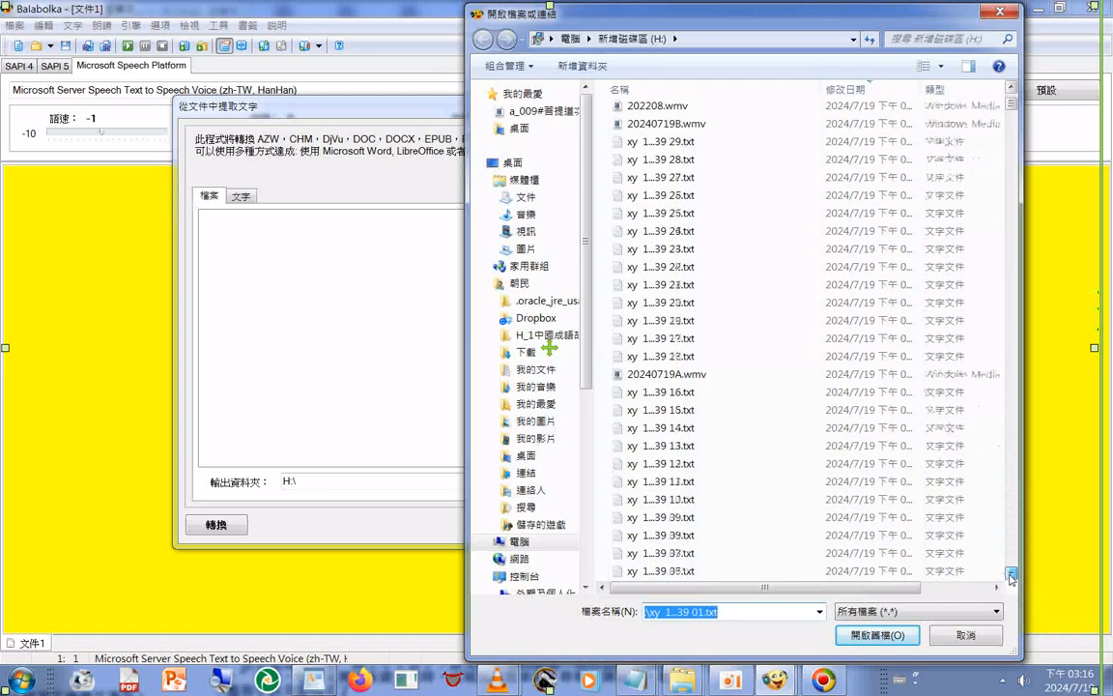
left_click(1010, 346)
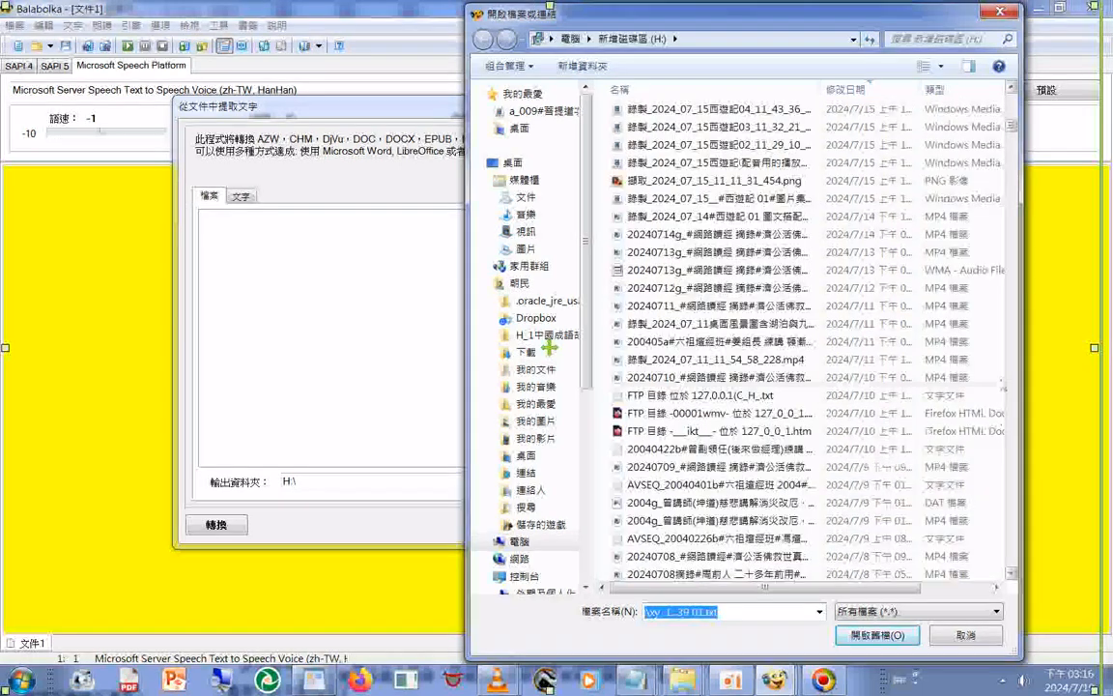
left_click(1011, 274)
left_click(1011, 273)
left_click(1011, 272)
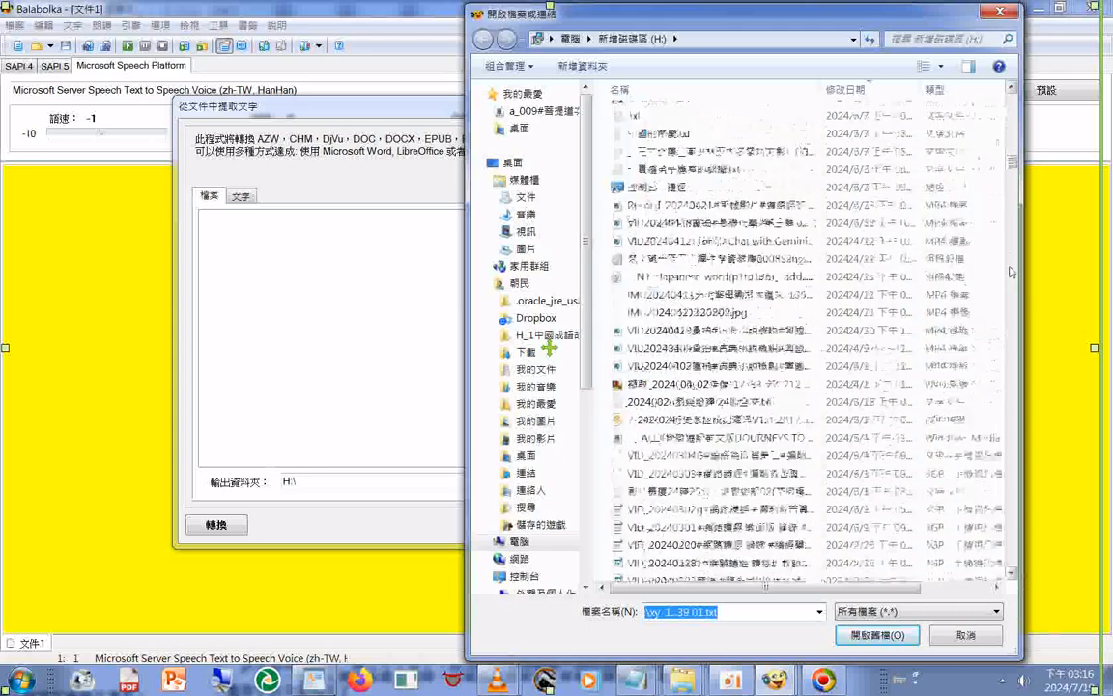
left_click(1010, 271)
left_click(1011, 271)
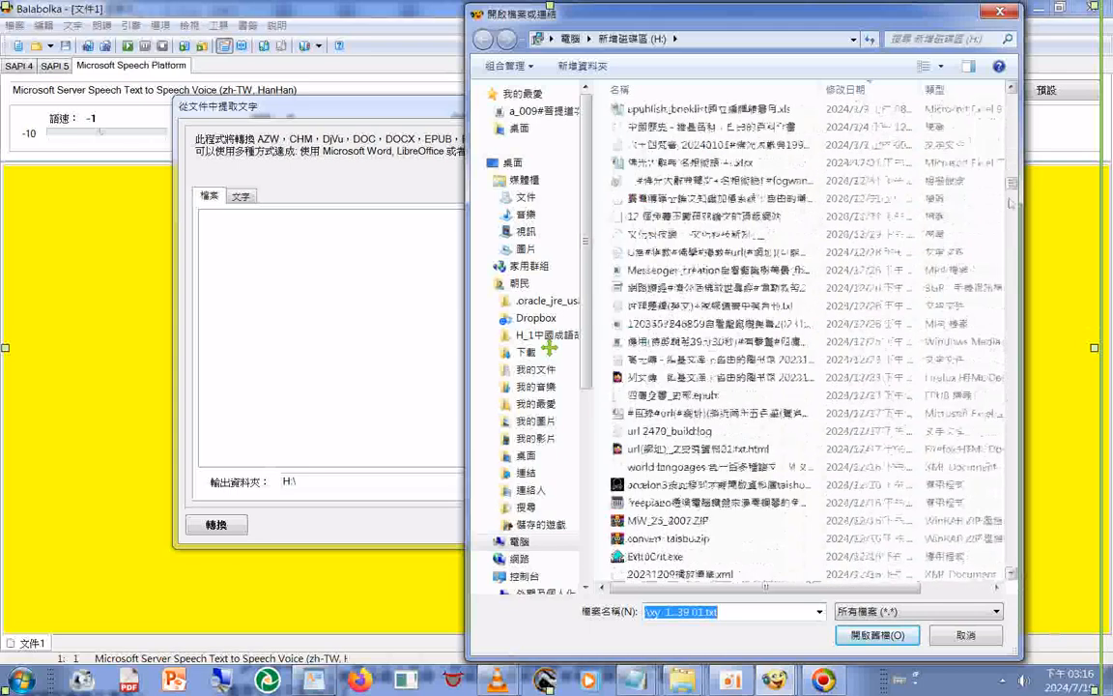
left_click(1010, 139)
left_click(1010, 137)
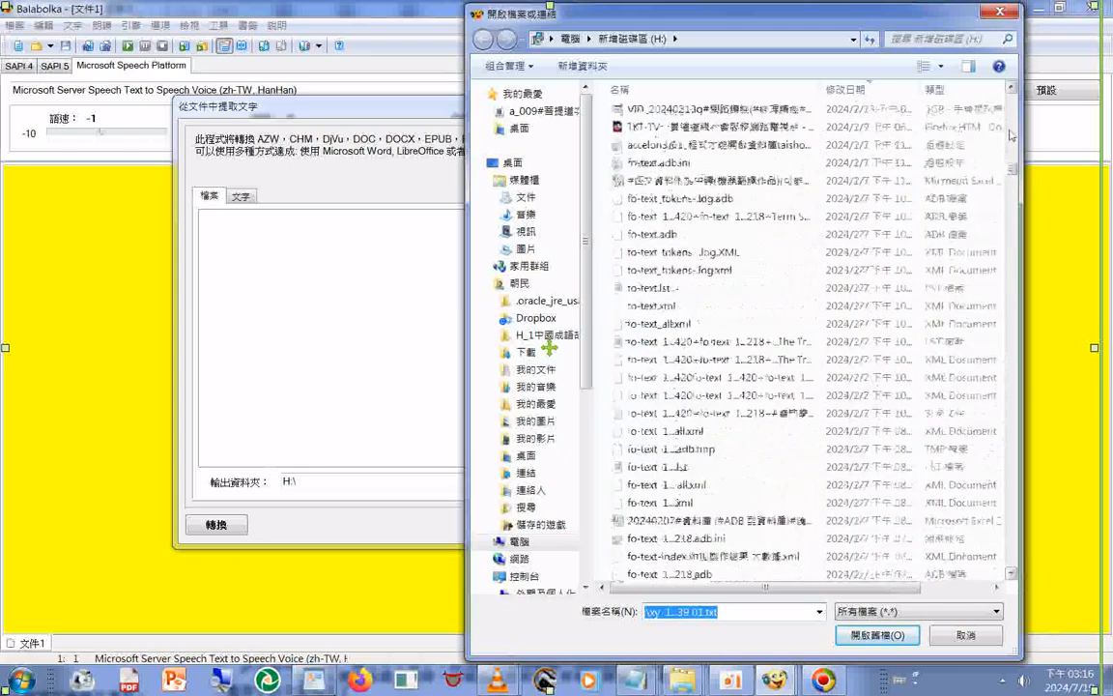
left_click(1012, 133)
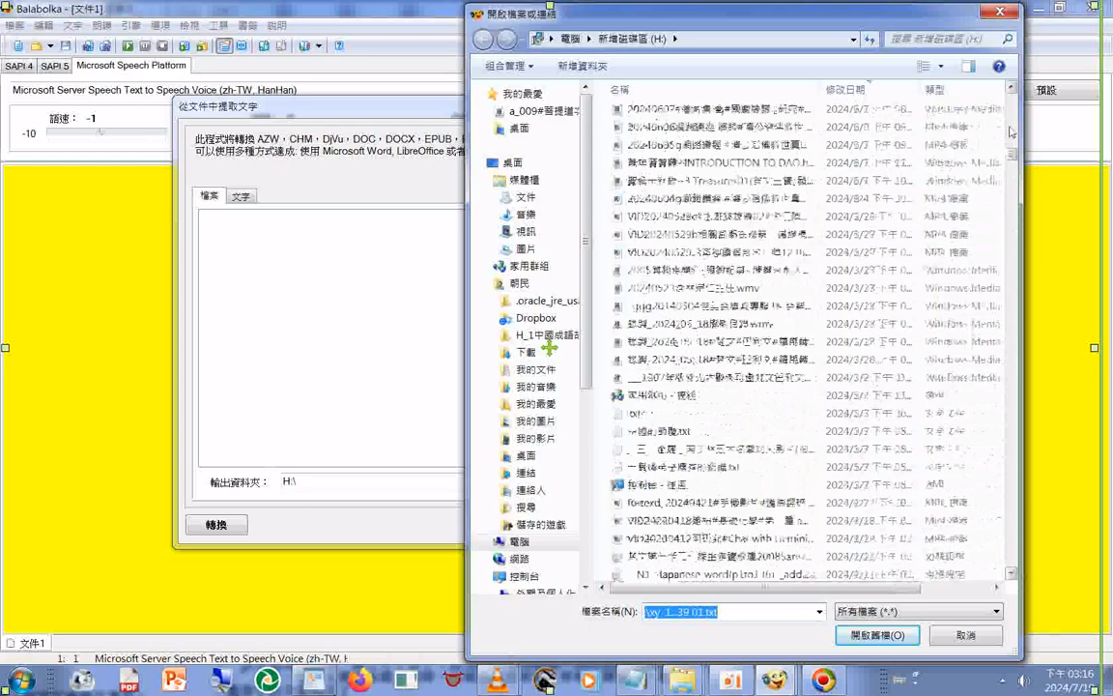
left_click(1010, 130)
left_click(1011, 128)
left_click(1012, 124)
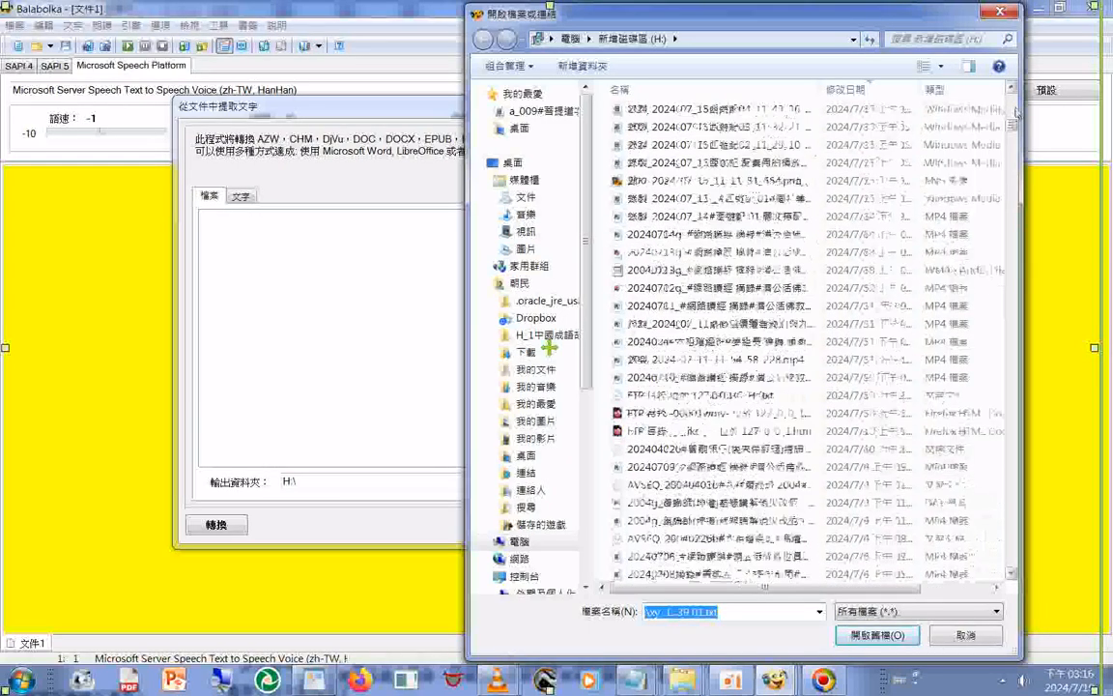
left_click(1015, 111)
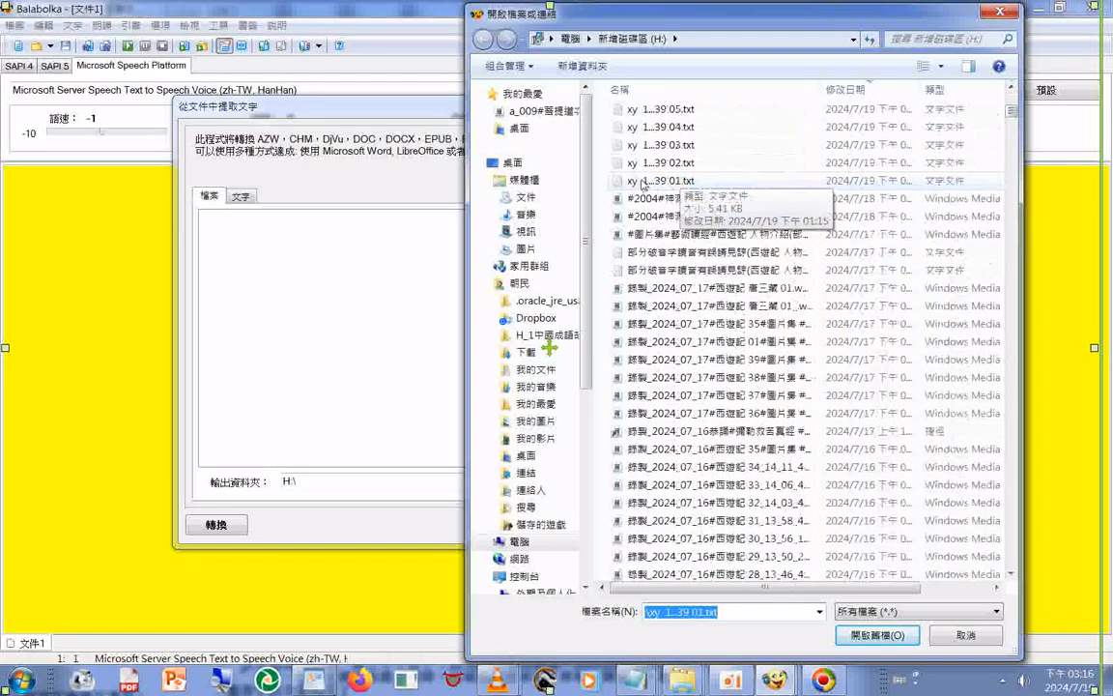
left_click(643, 182)
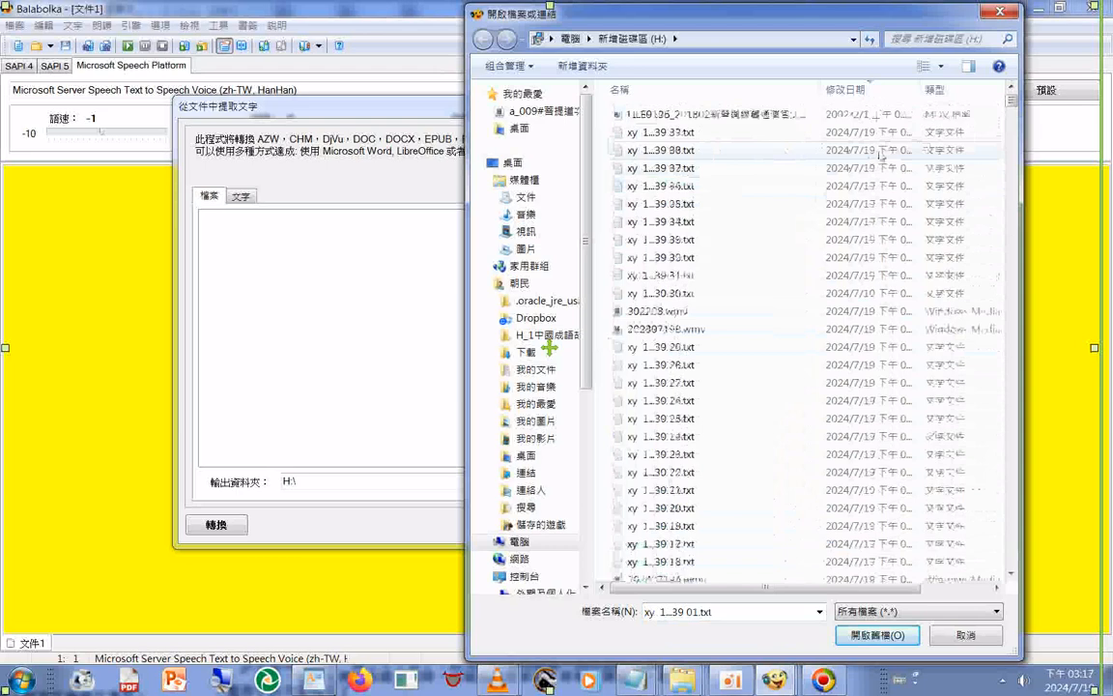
left_click(677, 133, "shift")
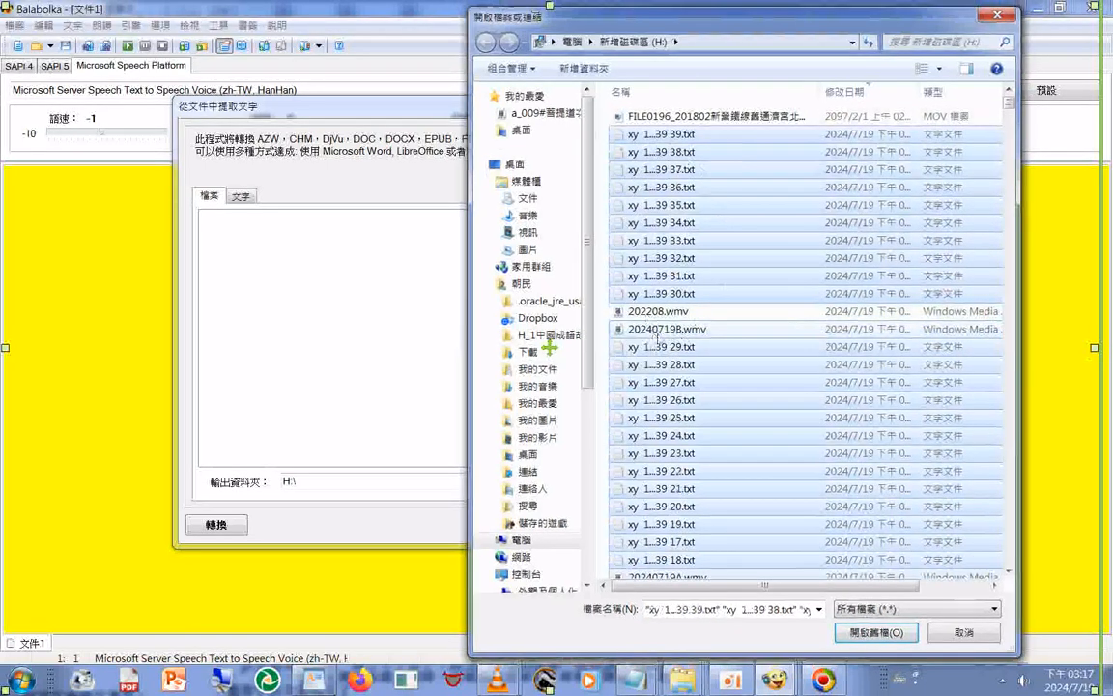
key("Return")
Remove the video file 20240719A.wmv from the source list and convert the remaining text files into one merged file on drive H:
left_click(273, 329)
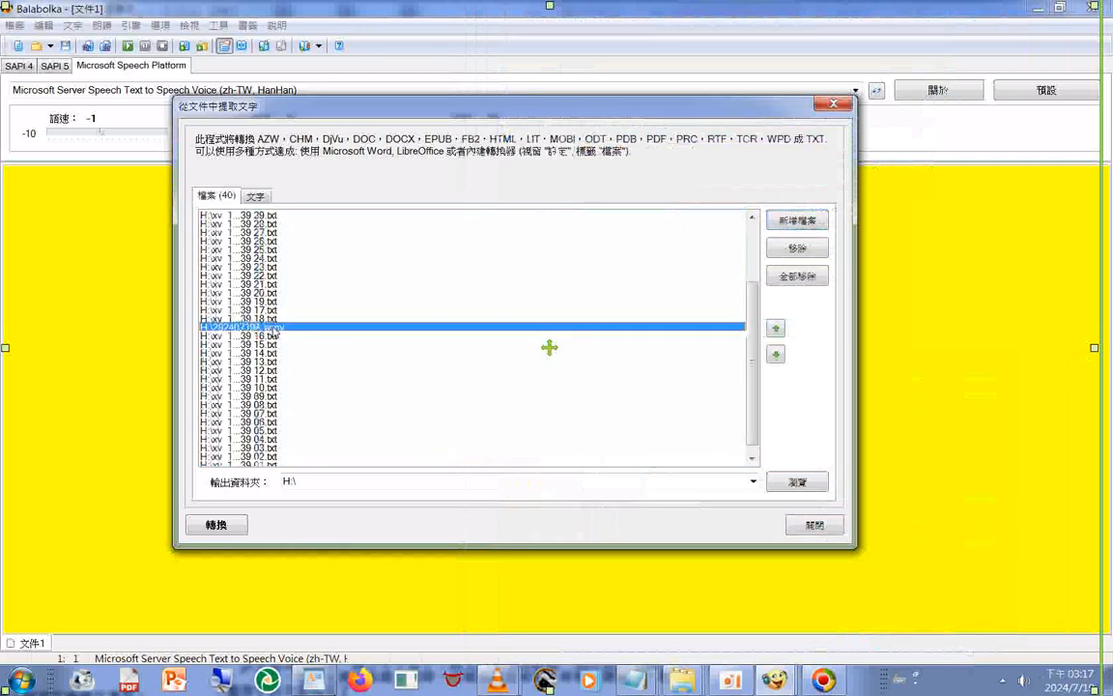
left_click(798, 249)
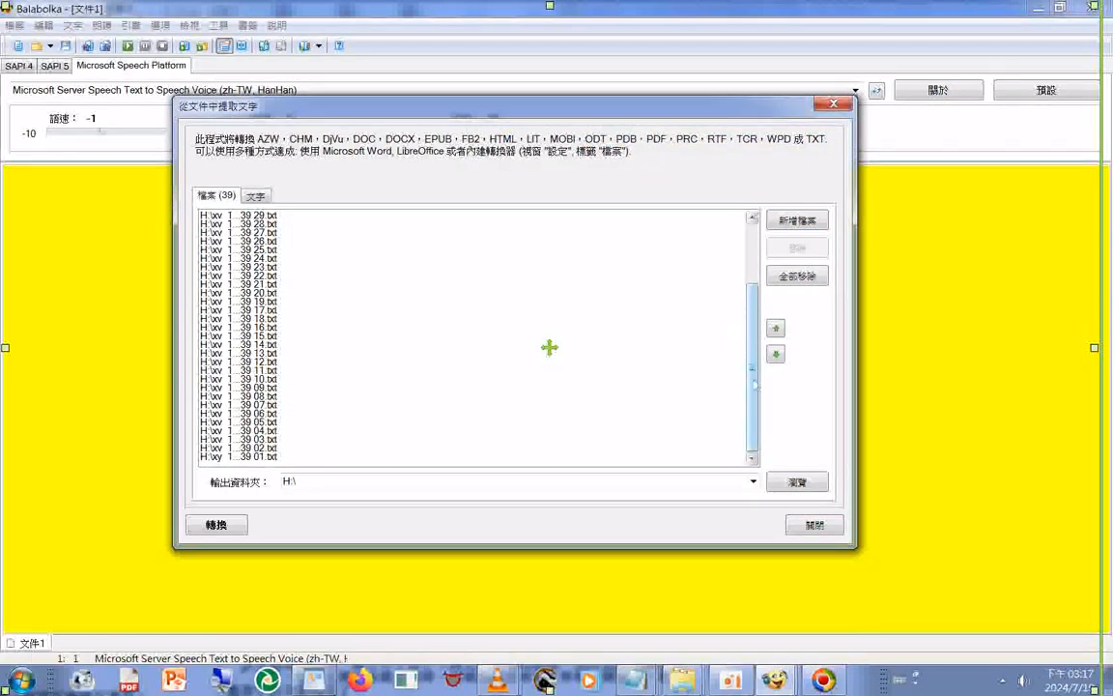
left_click_drag(755, 382, 757, 267)
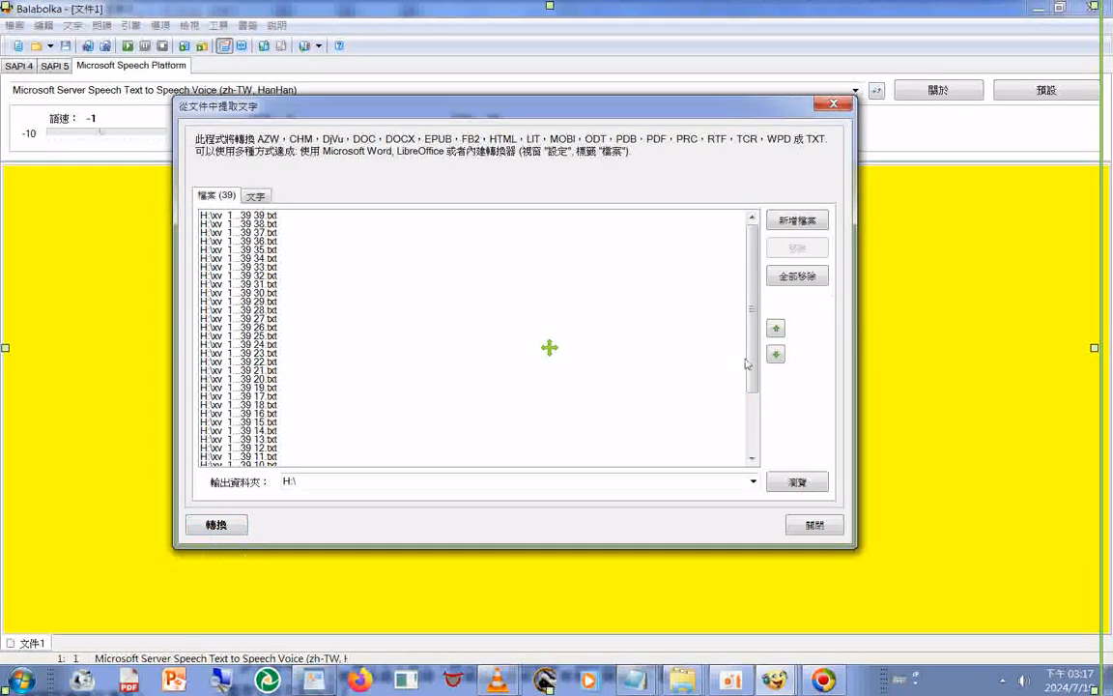
left_click_drag(752, 367, 758, 445)
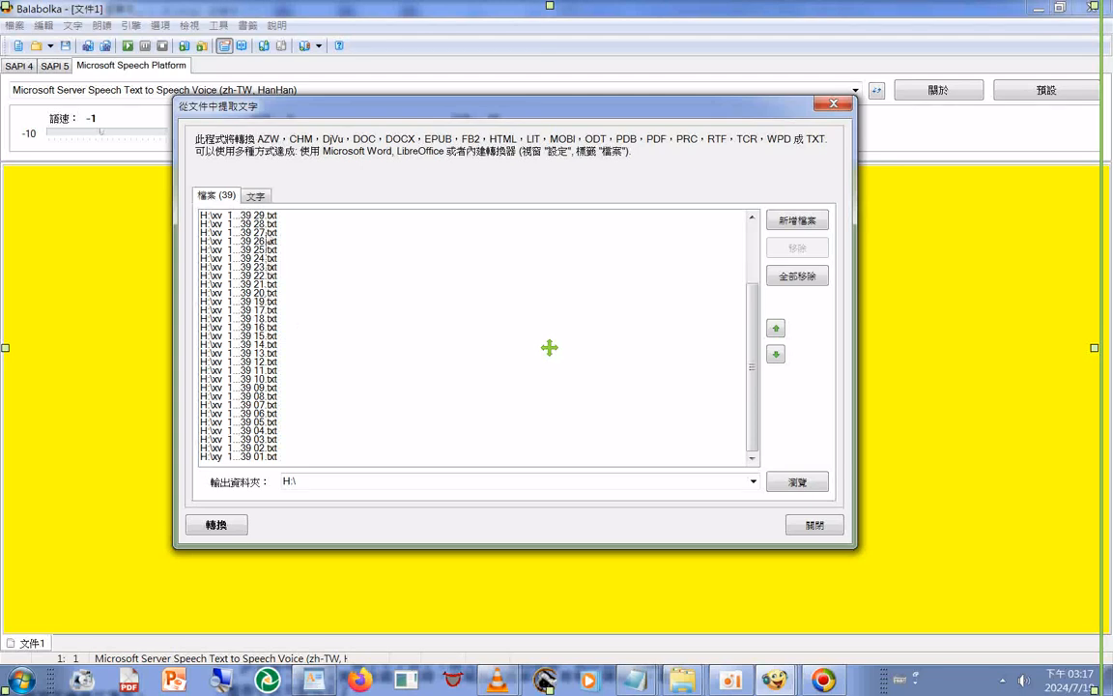
scroll(675, 243, "up", 4)
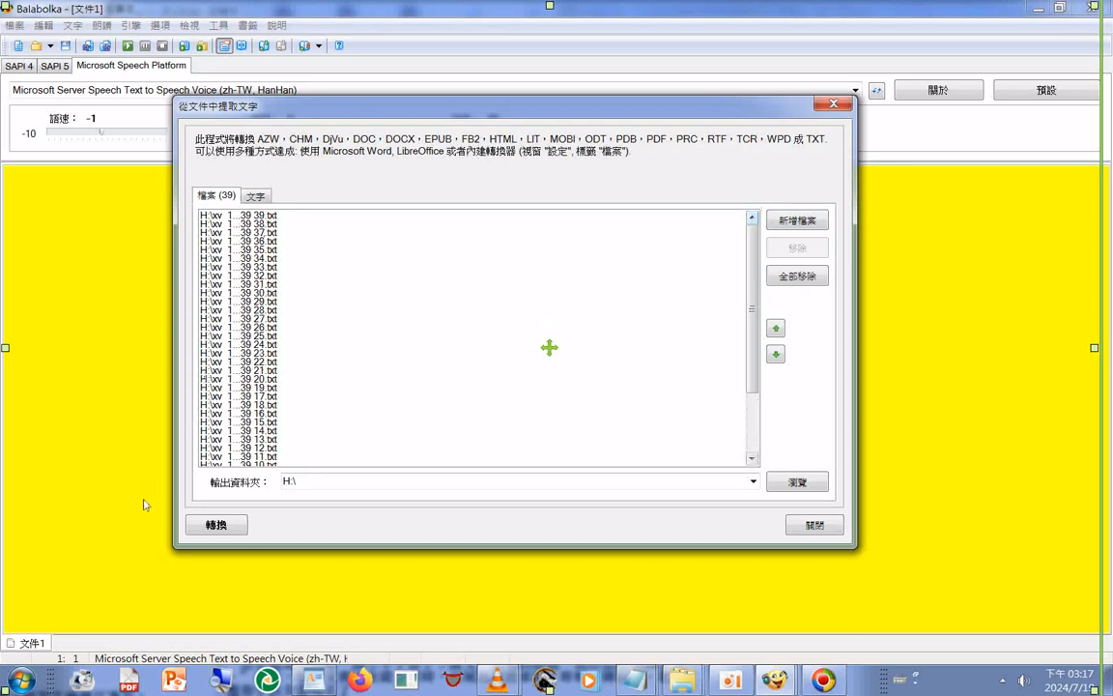
left_click(218, 524)
double_click(594, 399)
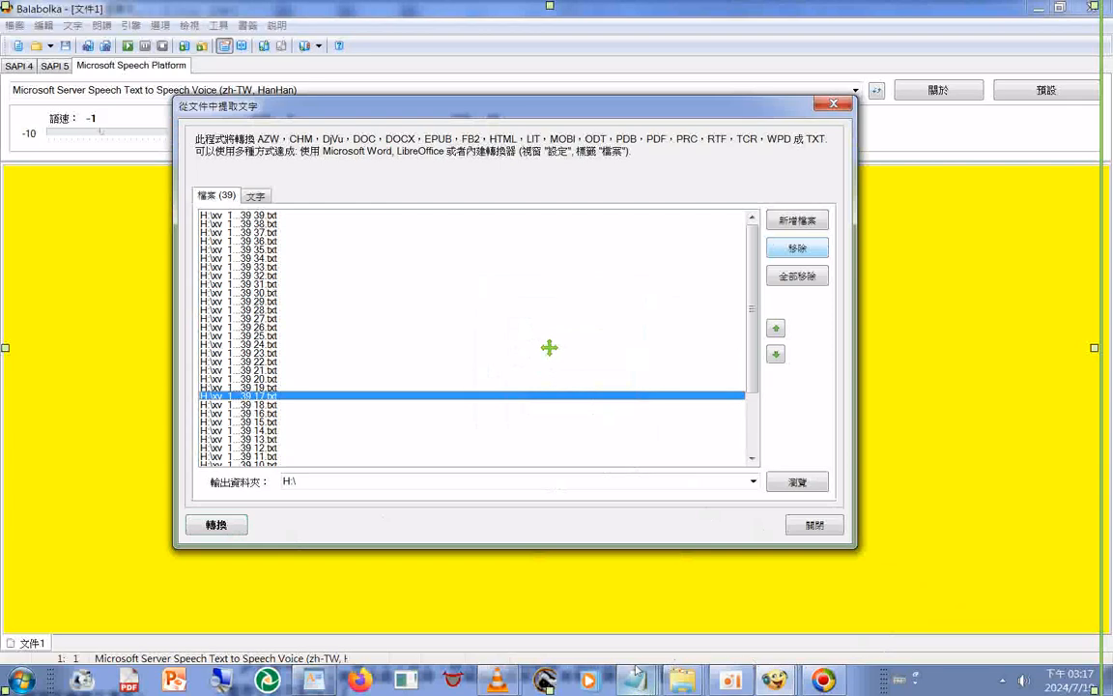
Switch to Notepad, open the merged file xy 1...39 1+...39.txt from drive H: in a new window and move that window into view
mouse_move(636, 671)
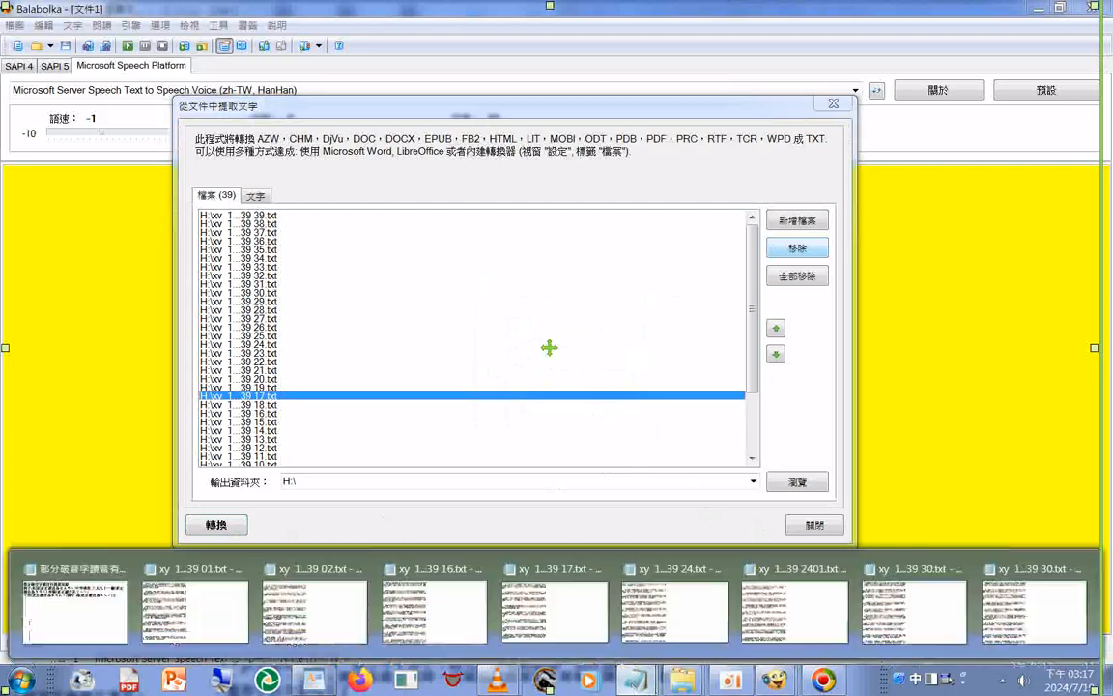
left_click(1034, 636)
left_click(244, 288)
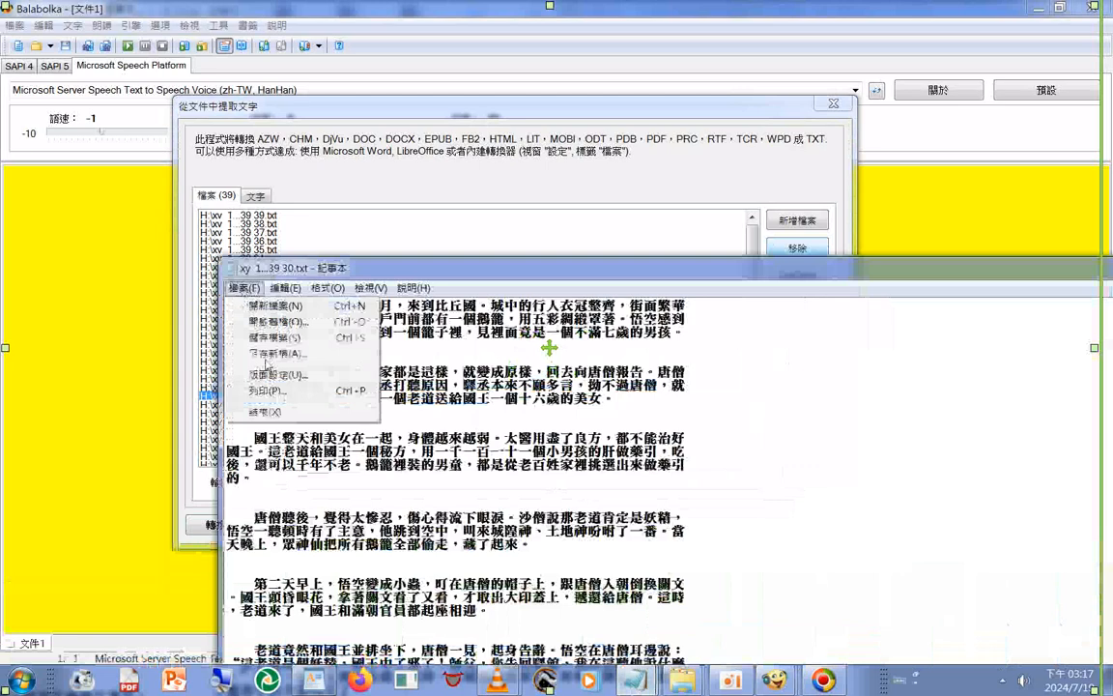
left_click(275, 321)
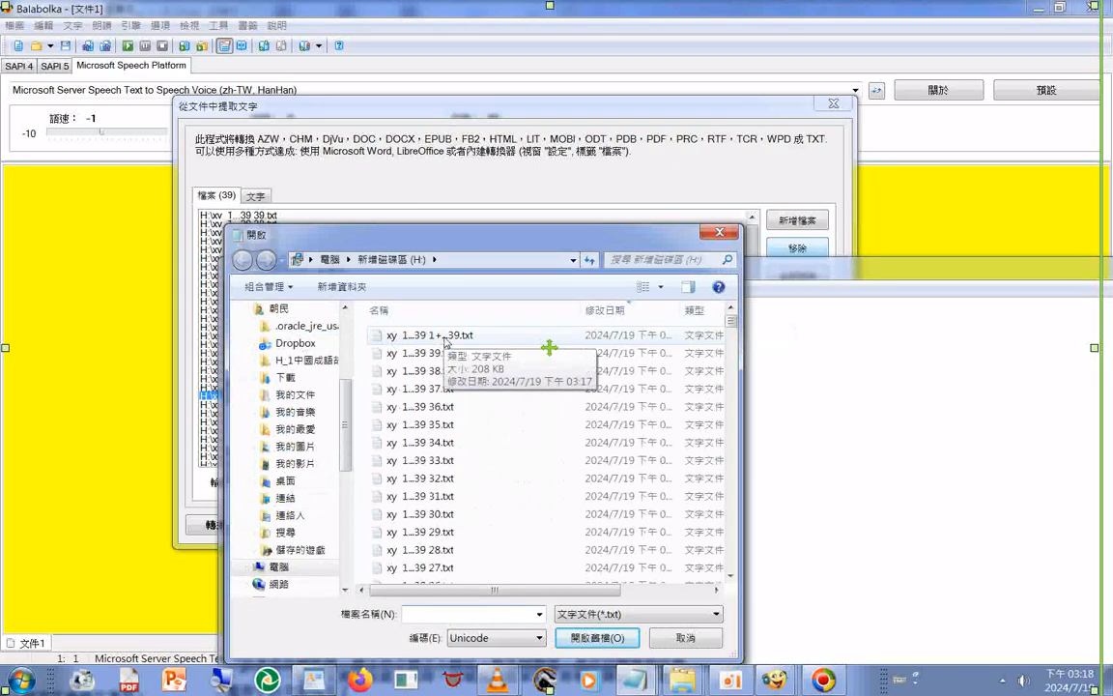
right_click(446, 339)
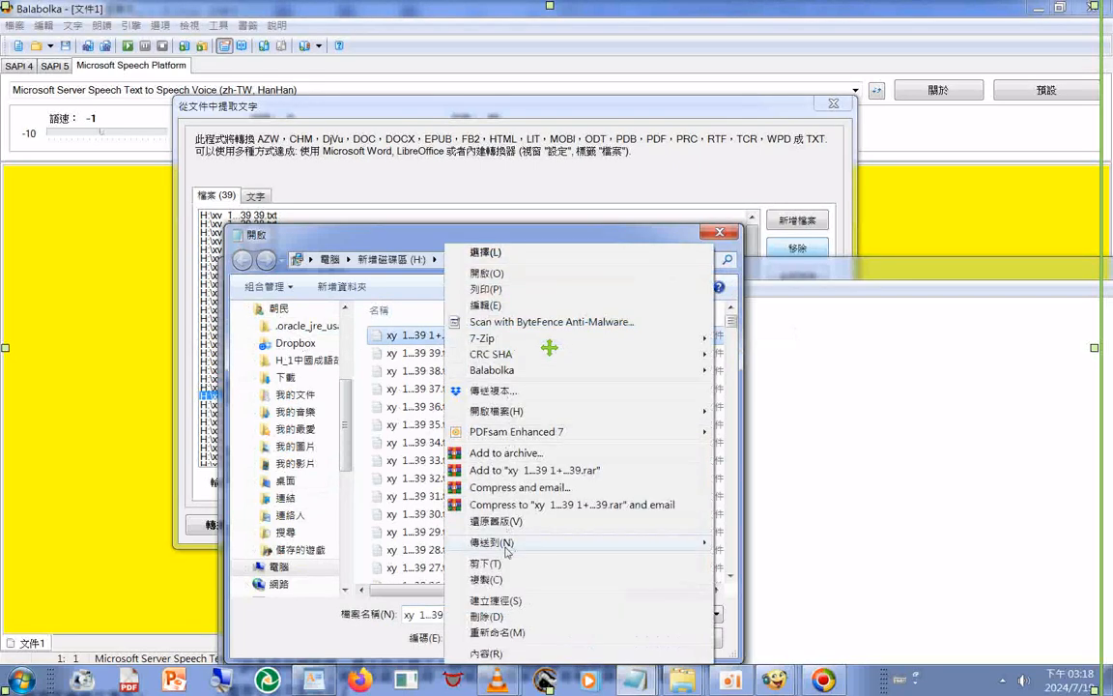
mouse_move(506, 539)
mouse_move(518, 411)
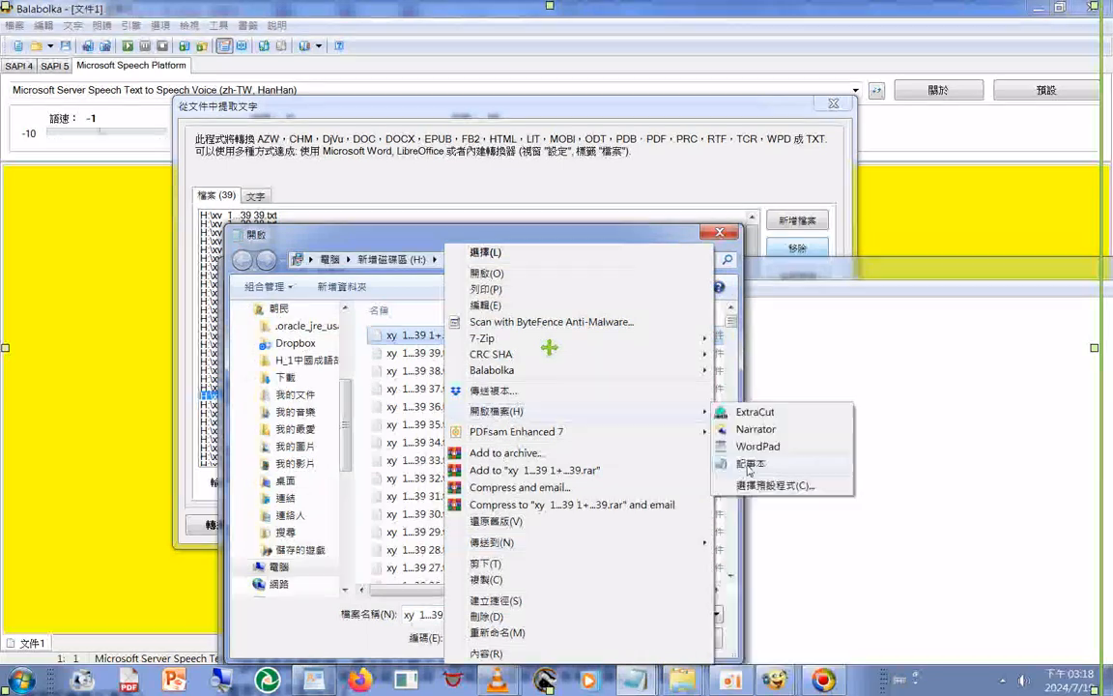
left_click(750, 467)
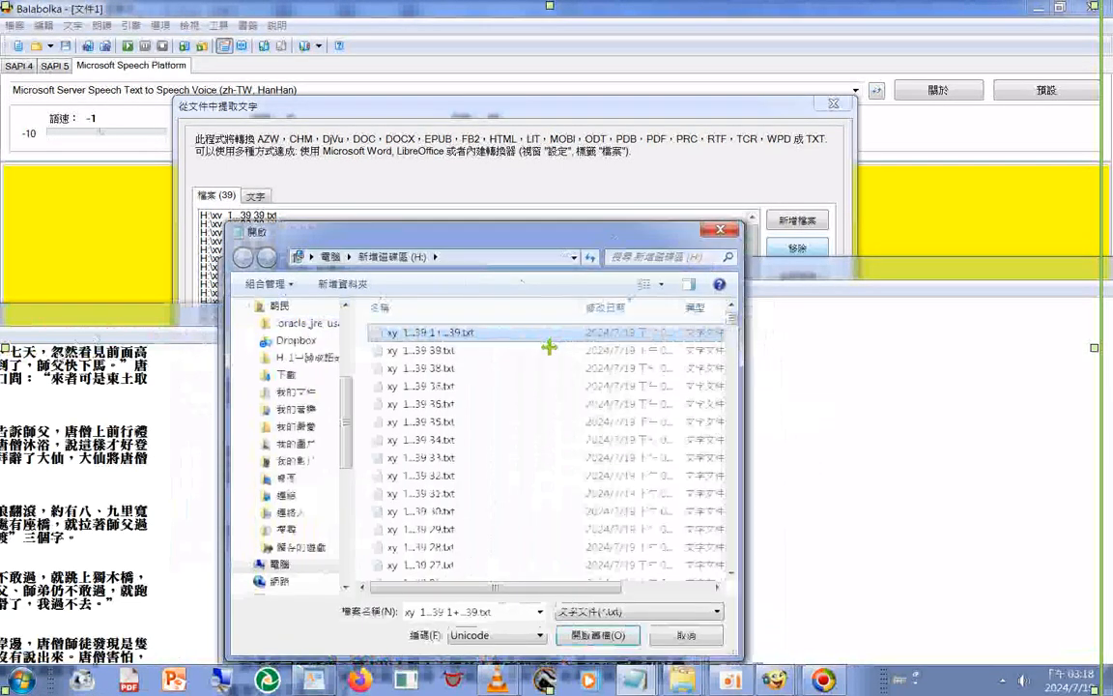
left_click(129, 317)
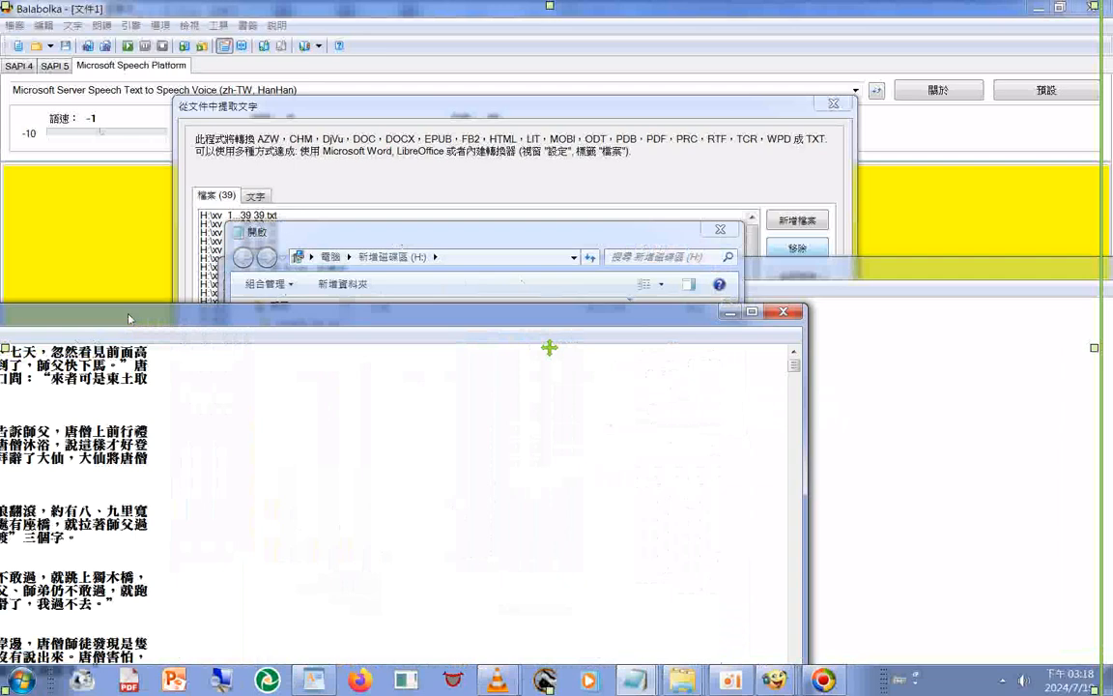
left_click_drag(129, 318, 730, 26)
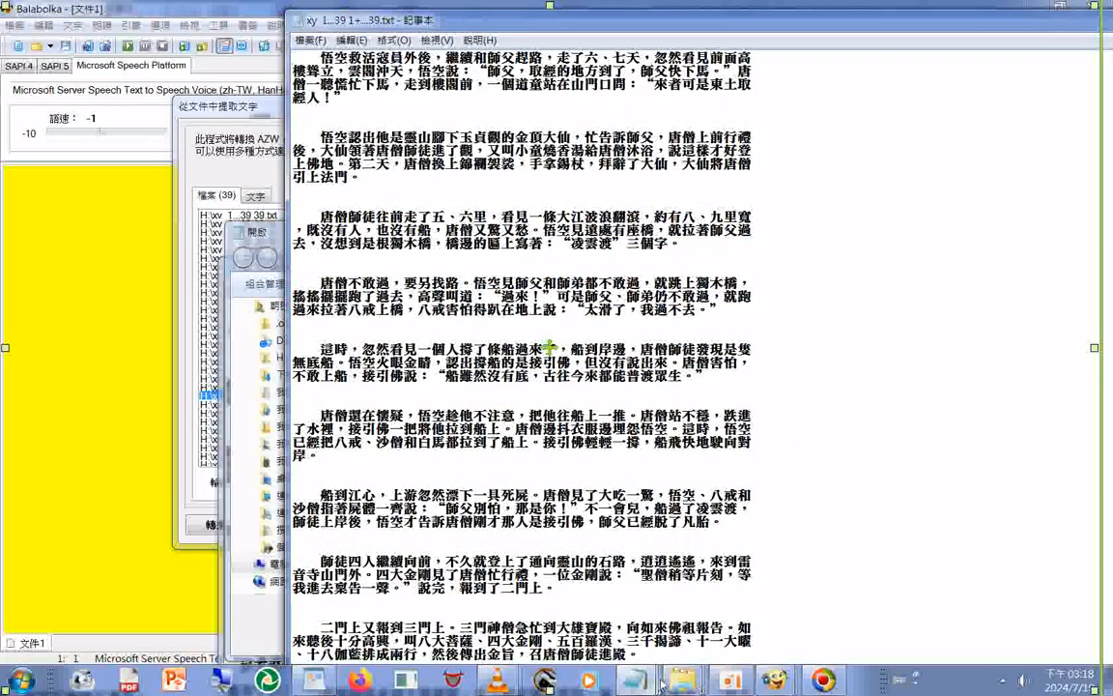
Switch to Windows Explorer, open the TXT\XYA\01 folder and preview XYA01001.TXT to compare it with the merged text
mouse_move(679, 688)
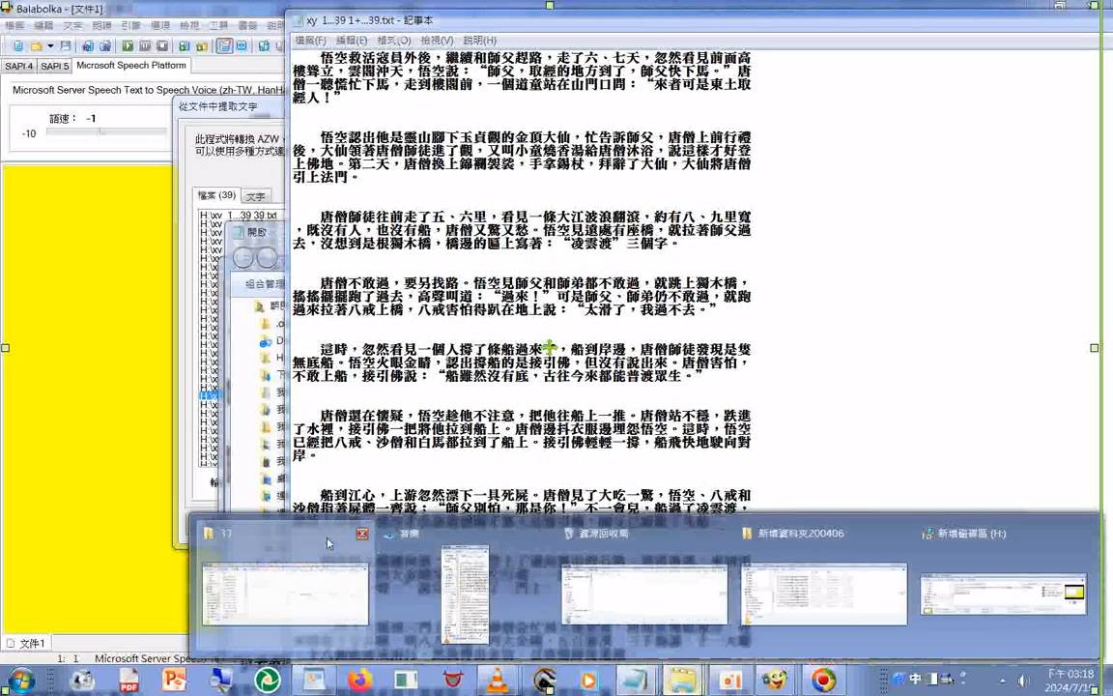
left_click(287, 560)
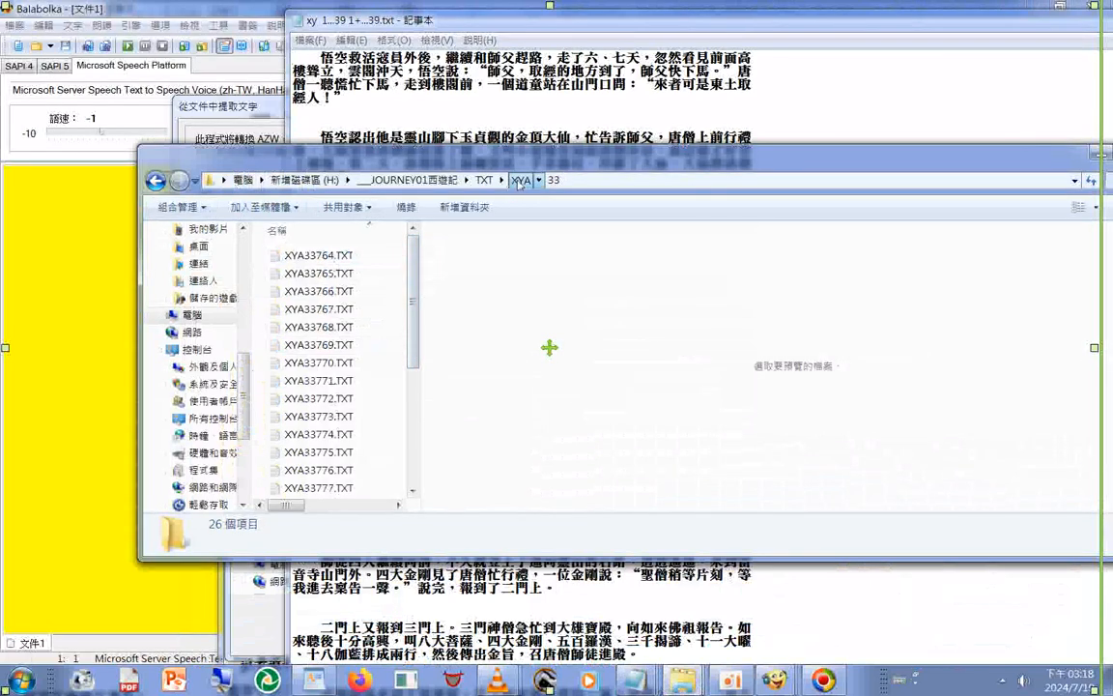
left_click(519, 180)
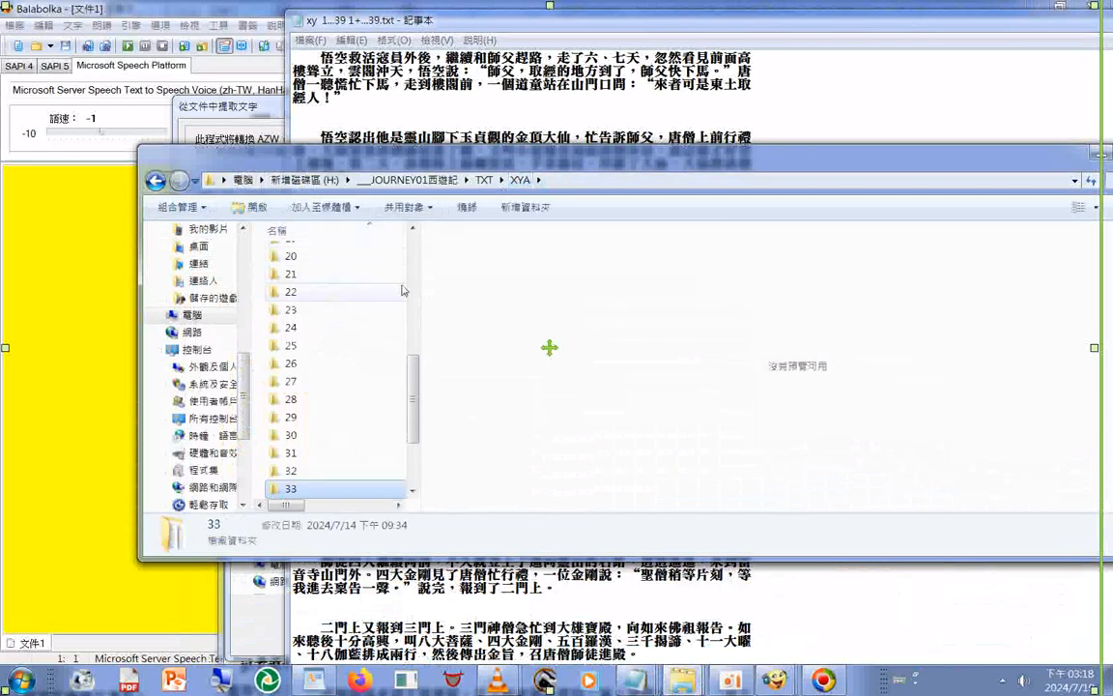
scroll(403, 290, "up", 6)
double_click(295, 259)
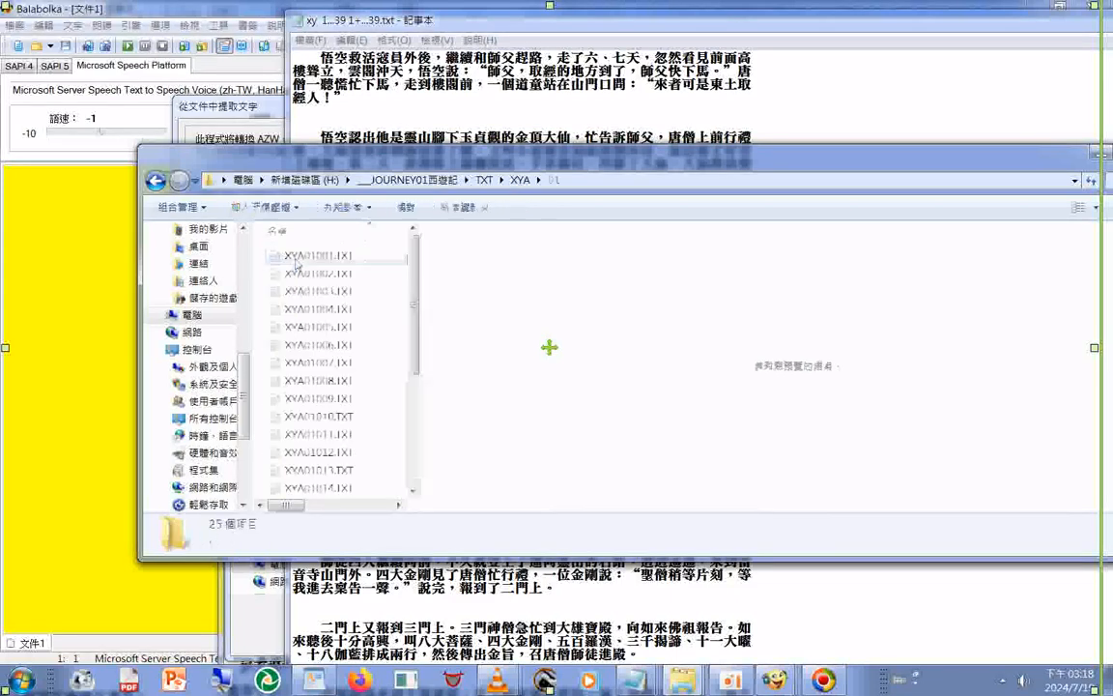
left_click(295, 257)
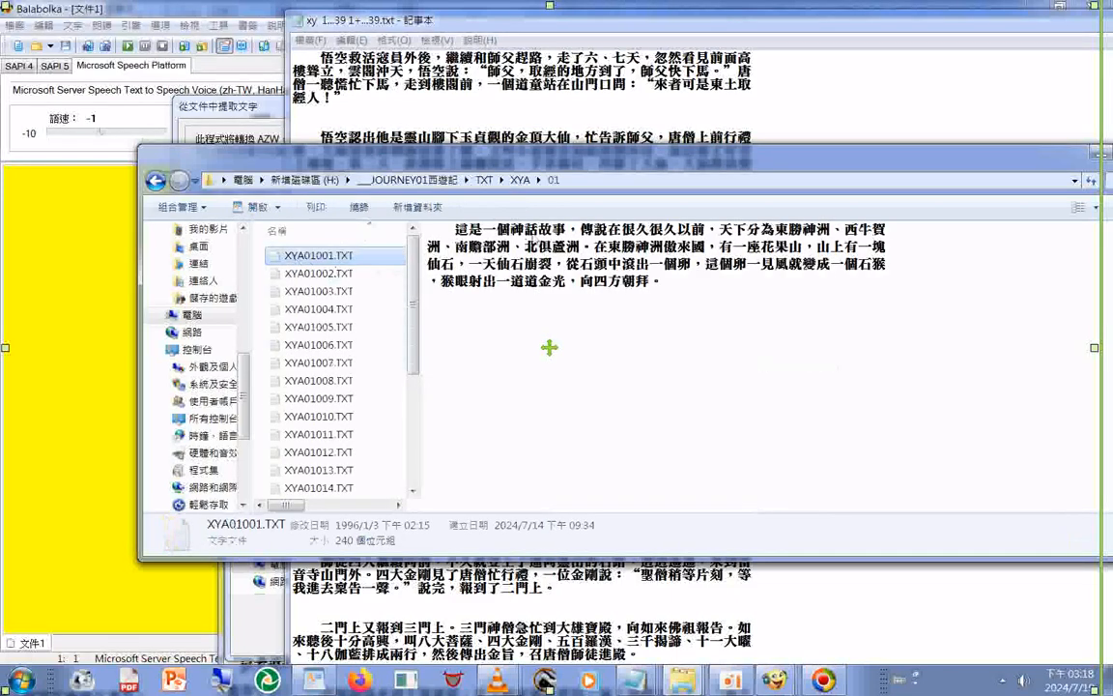
left_click_drag(473, 160, 343, 175)
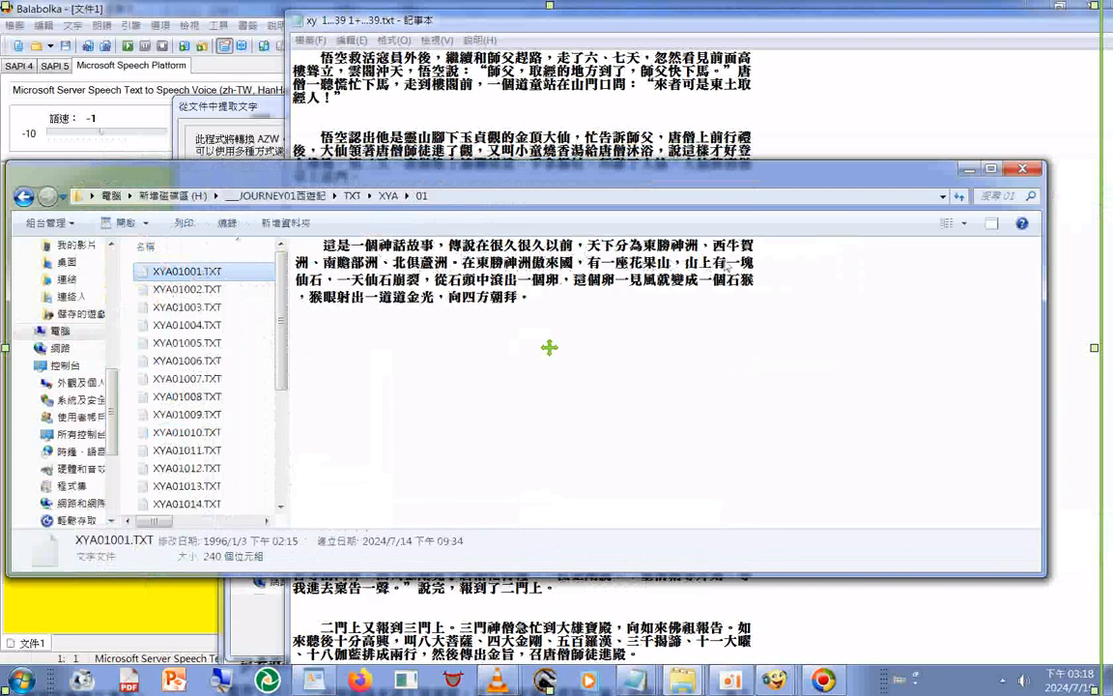
Bring the Notepad window of xy 1...39 1+...39.txt back to the front and maximize it to examine the start of the merged text
left_click(1076, 380)
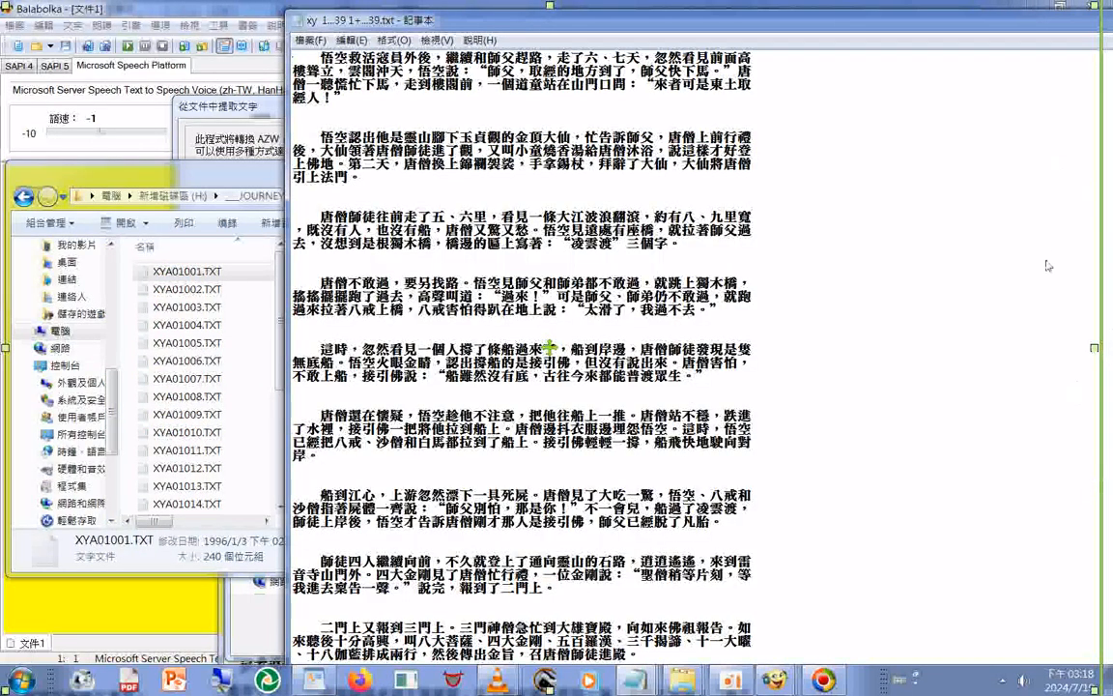
double_click(1111, 62)
double_click(1111, 62)
double_click(836, 30)
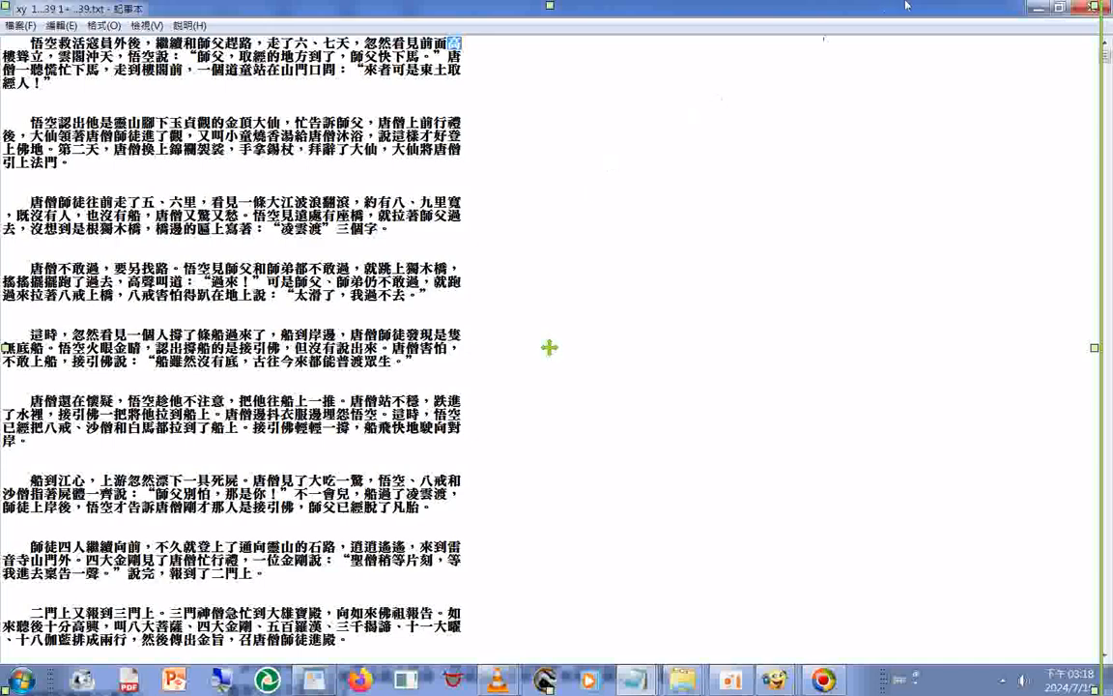
double_click(813, 8)
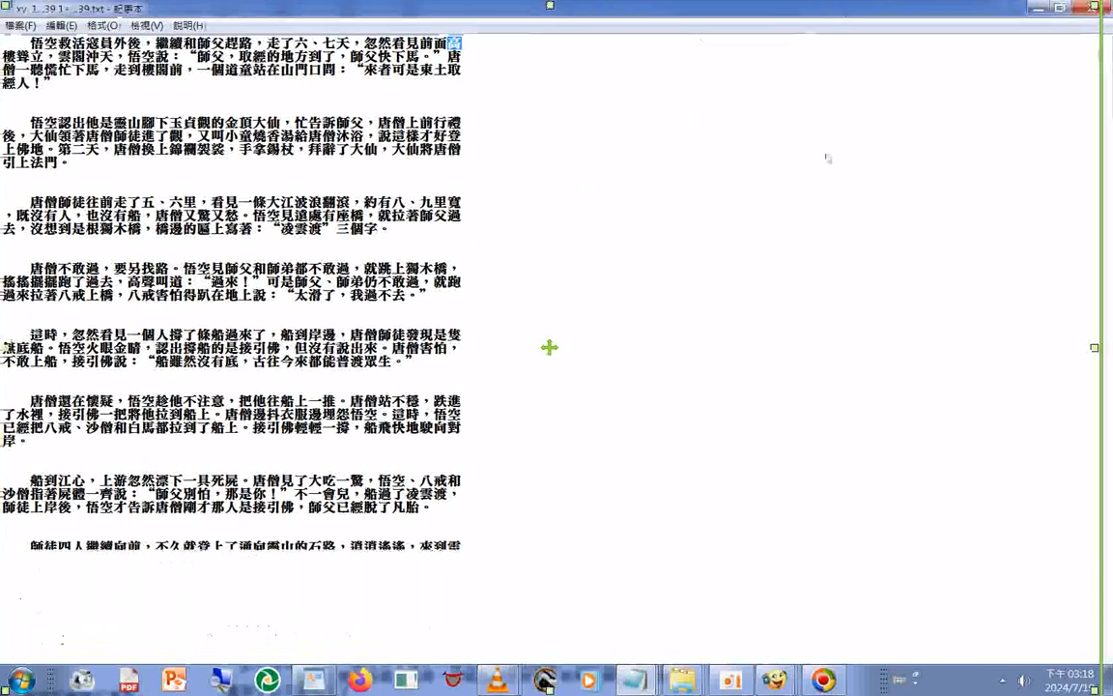
Leave the merged text for the Balabolka window with the text extraction dialog, then bring the drive H: Explorer window to the front
double_click(496, 15)
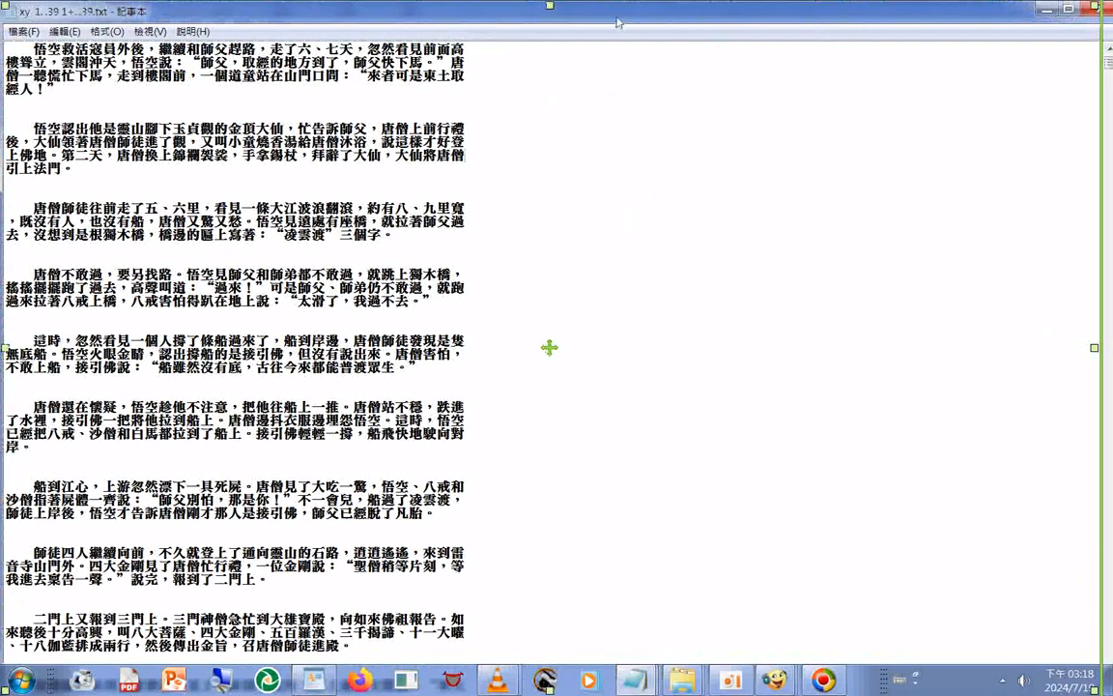
left_click(775, 680)
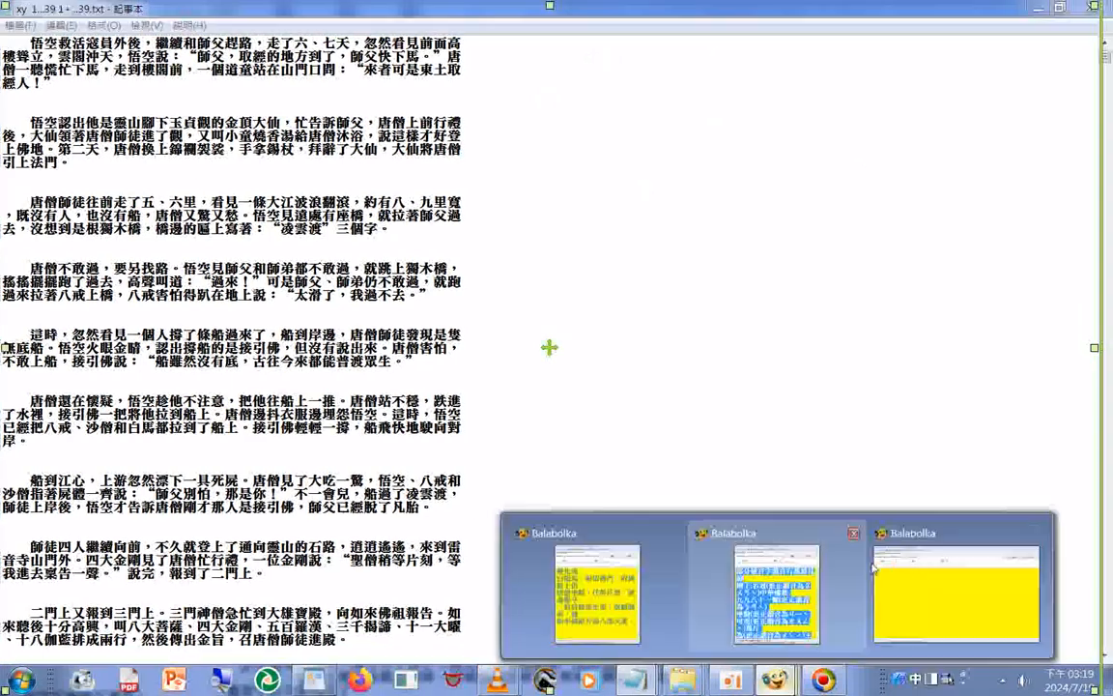
left_click(933, 568)
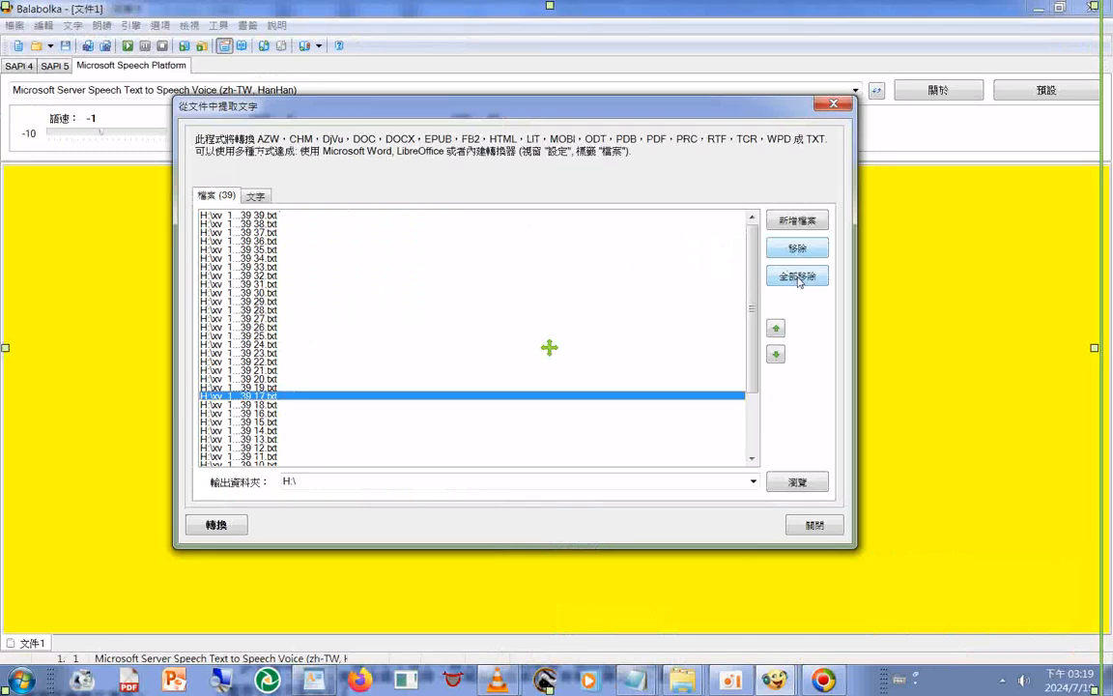
left_click(682, 681)
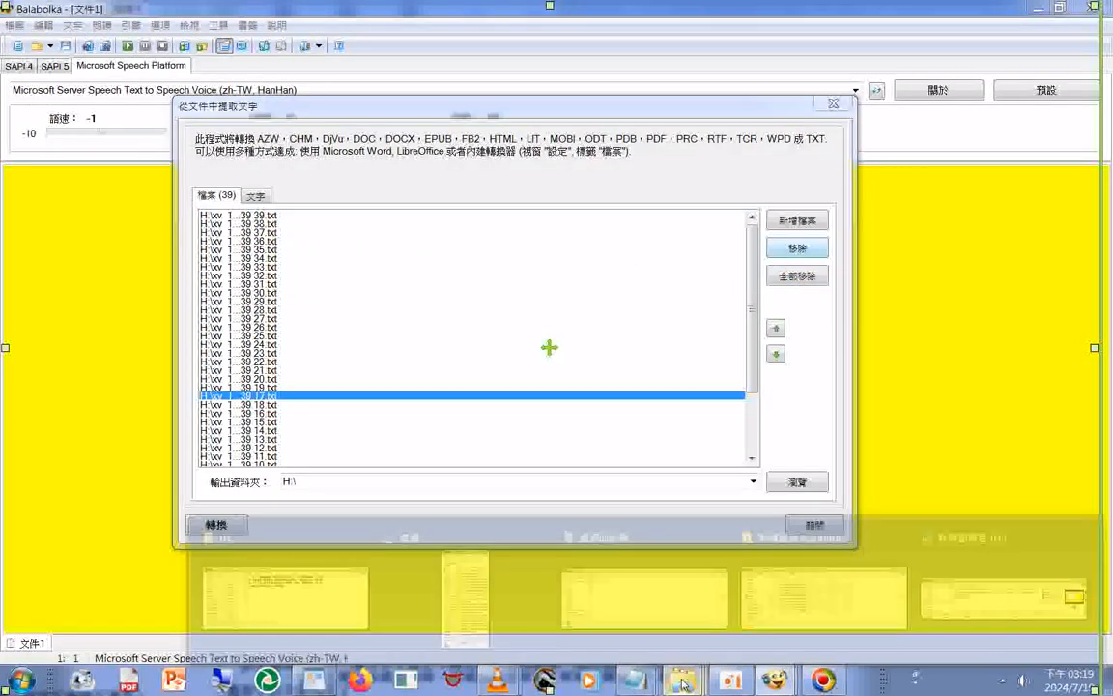
left_click(982, 565)
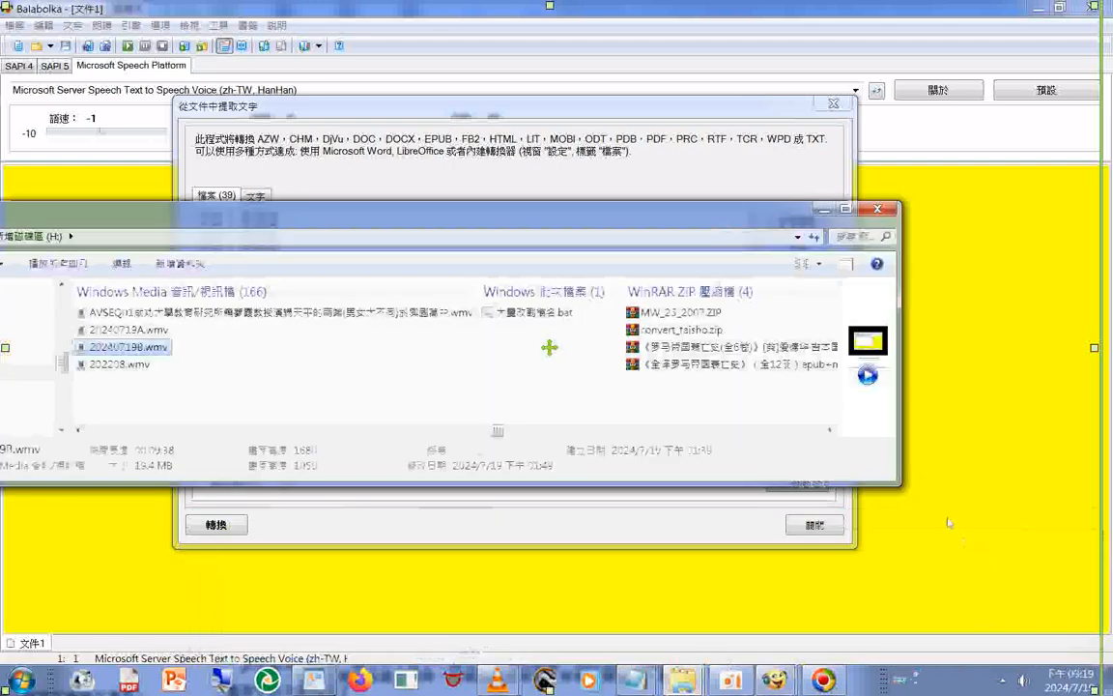
Create a new folder on drive H: and name it __XY01...39
right_click(440, 386)
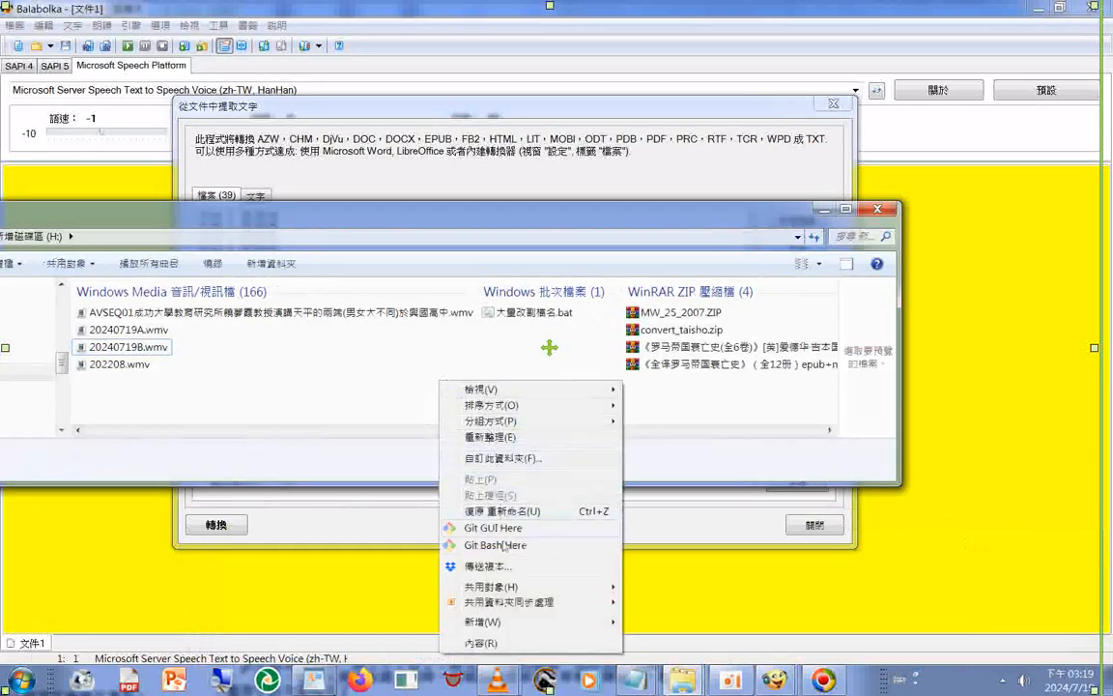
mouse_move(497, 622)
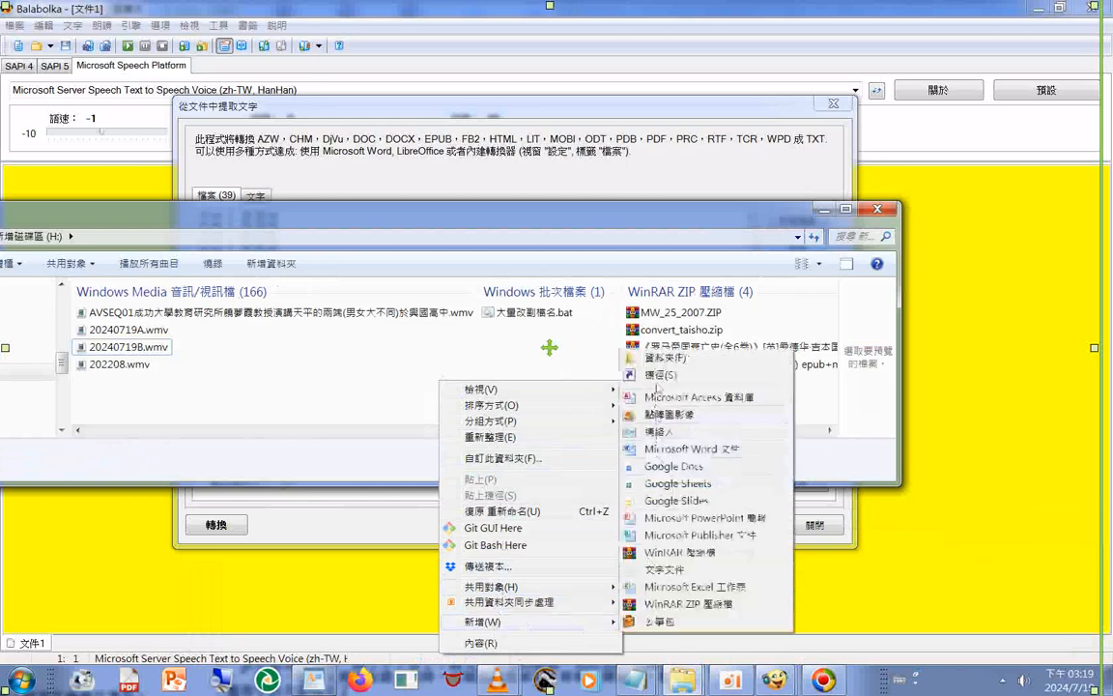
left_click(666, 357)
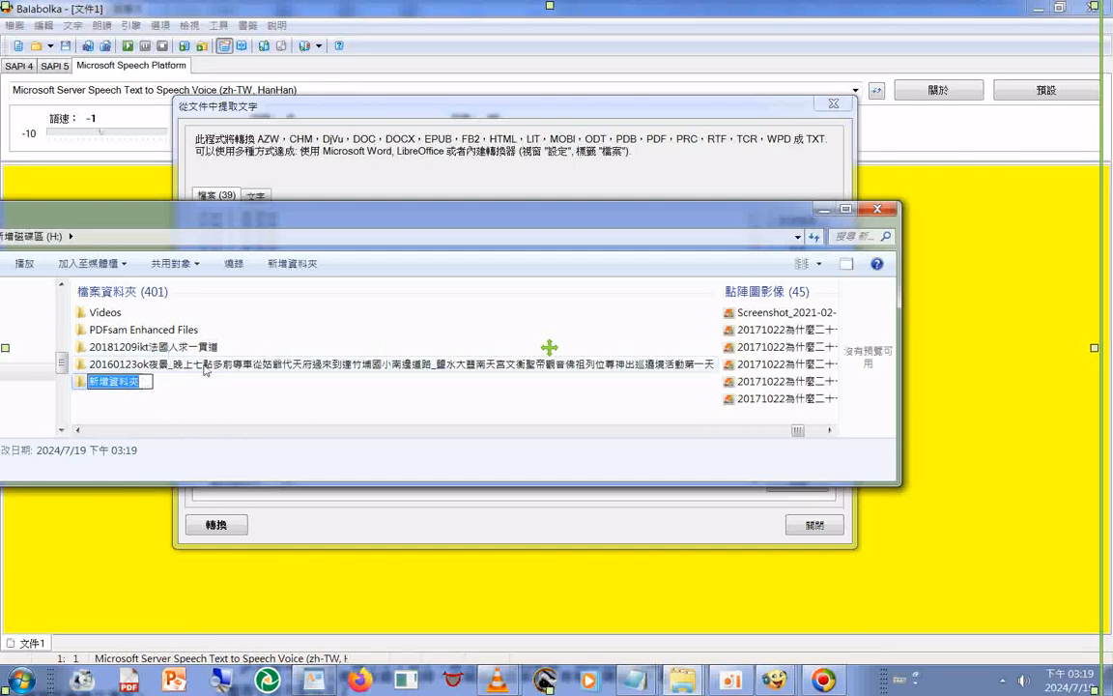
type("++")
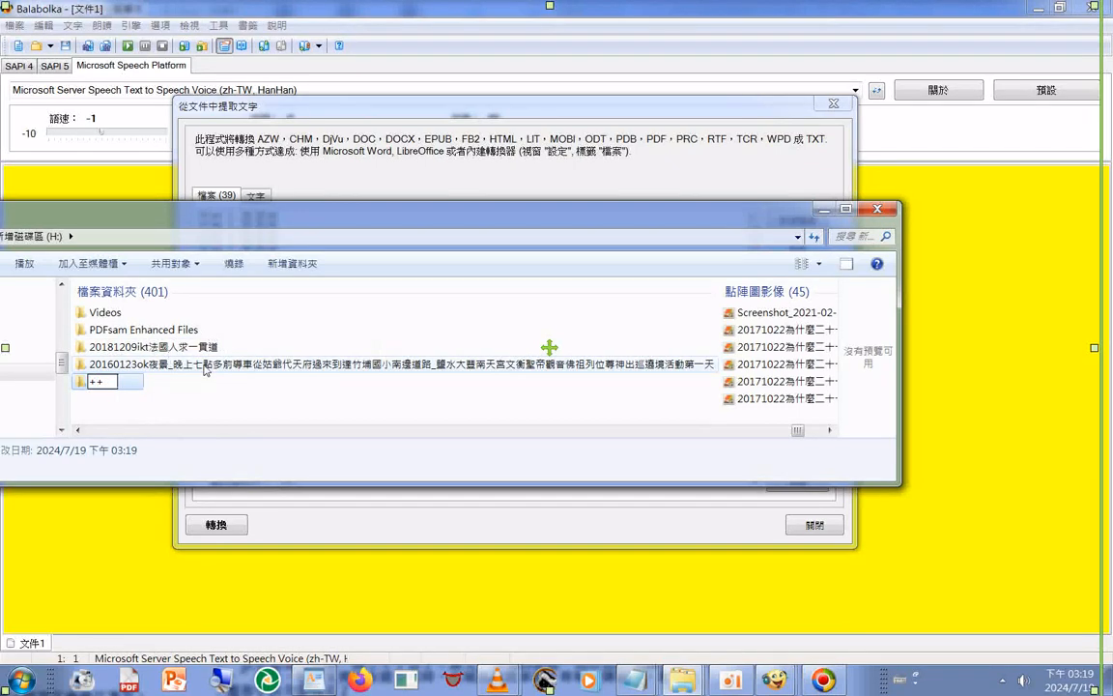
key("BackSpace")
key("BackSpace")
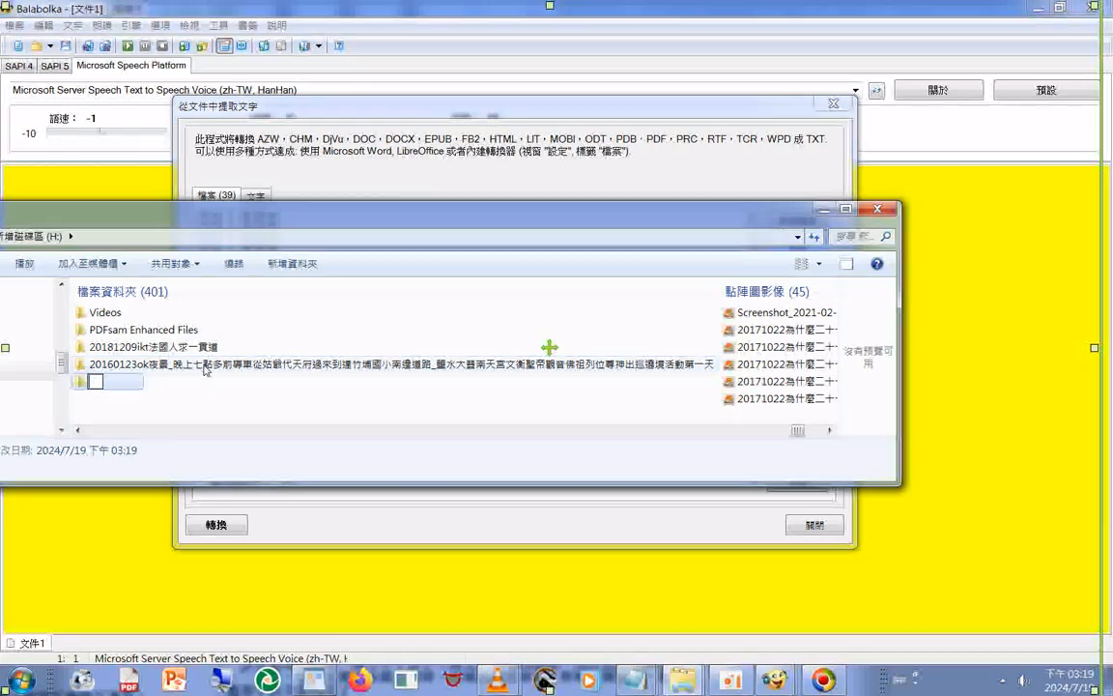
type("y.i")
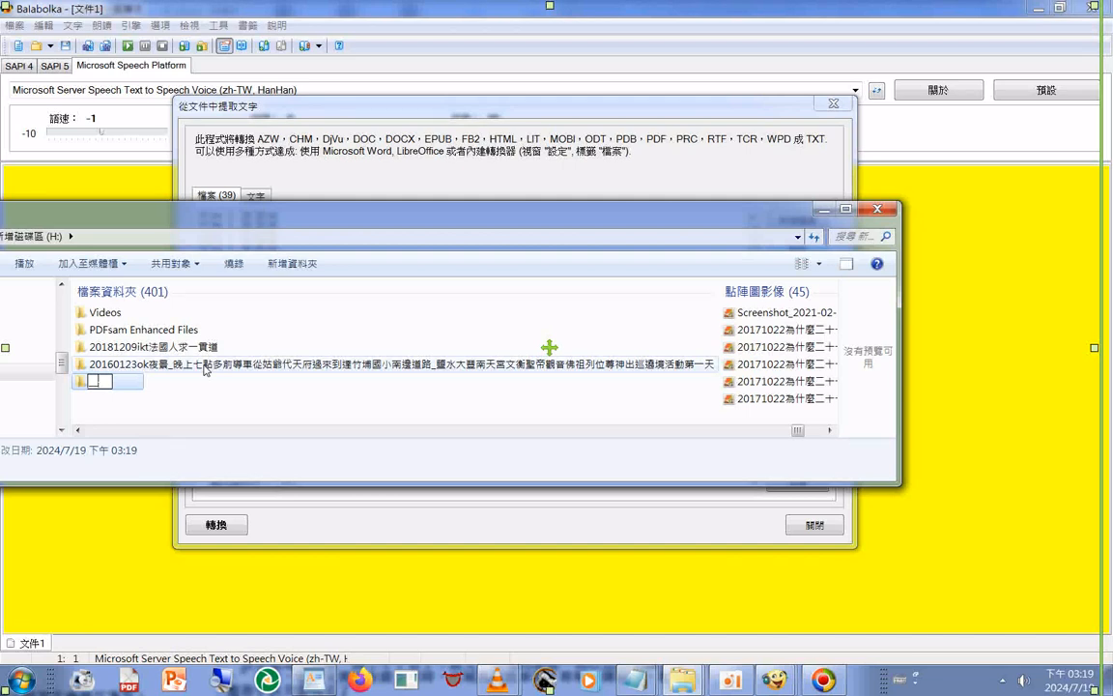
type("xIKLL")
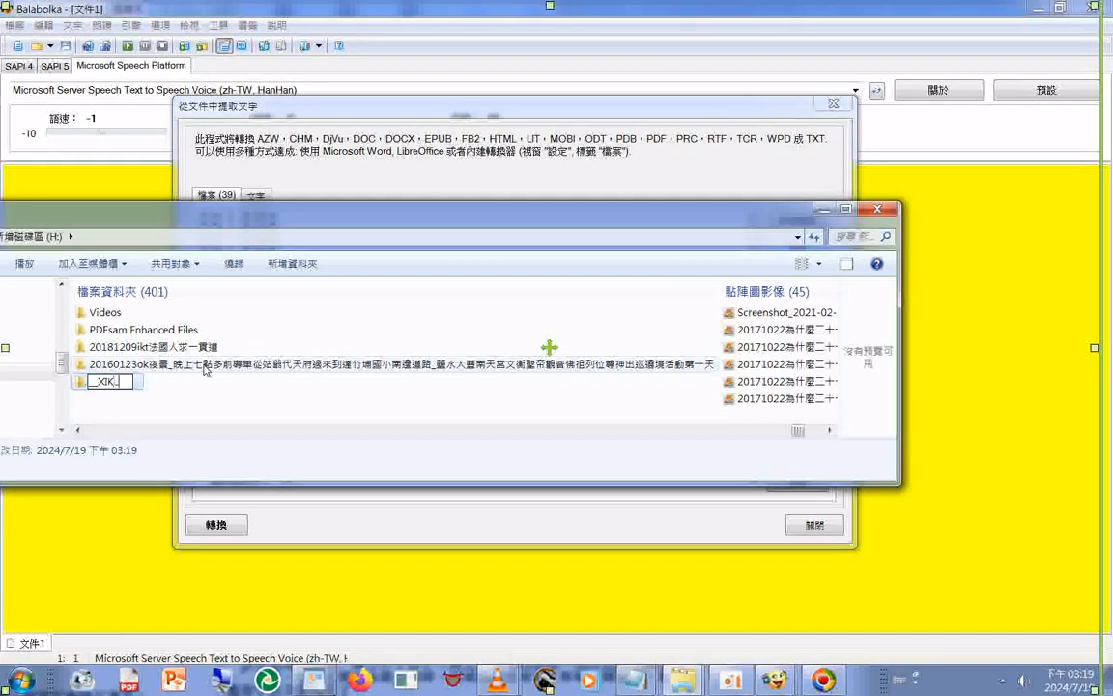
type("JIUY")
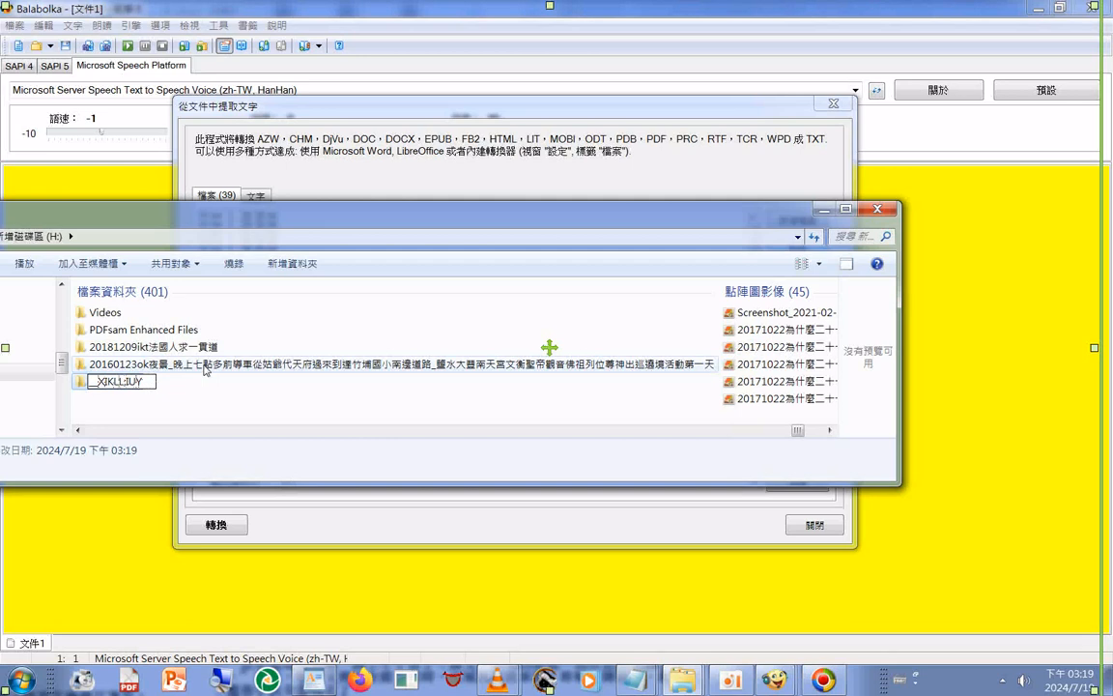
key("BackSpace")
key("BackSpace")
key("BackSpace")
key("BackSpace")
key("BackSpace")
key("BackSpace")
key("BackSpace")
type("01_39")
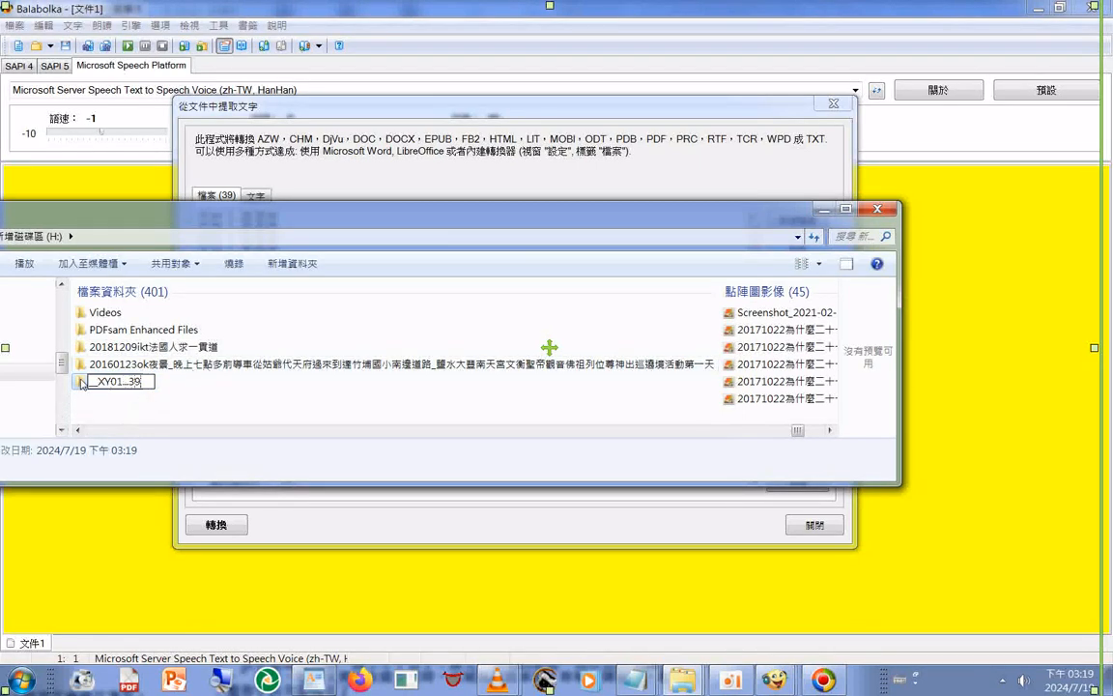
key("Return")
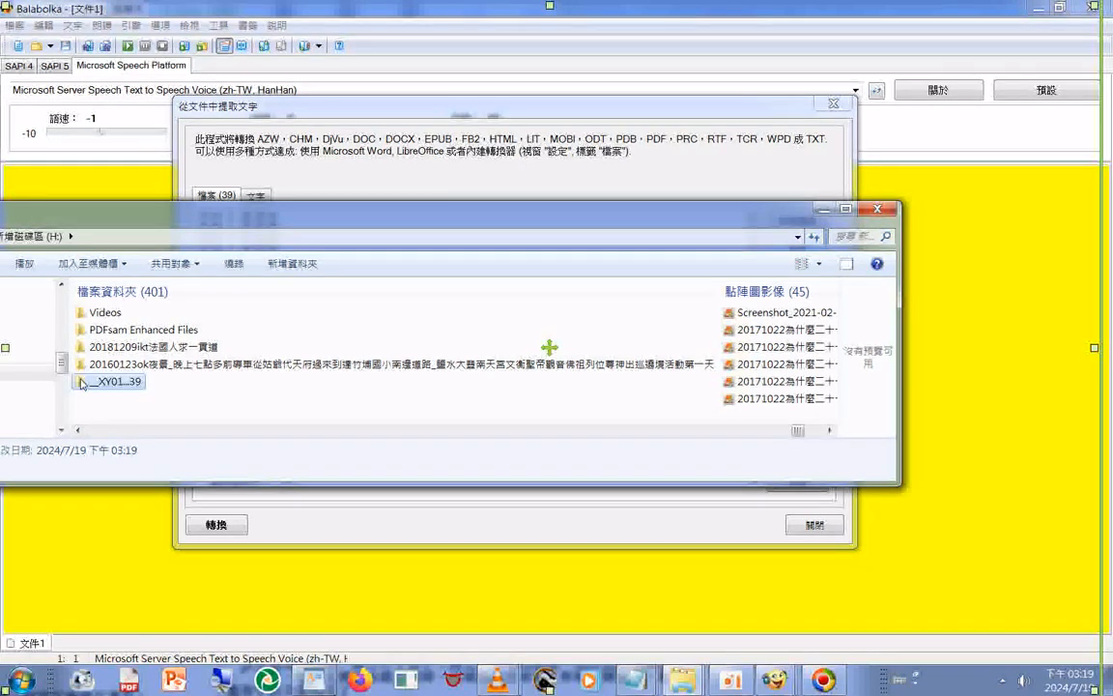
Open the __XY01...39 folder, move its window aside and bring the 新增資料夾200406 window to the front
double_click(82, 383)
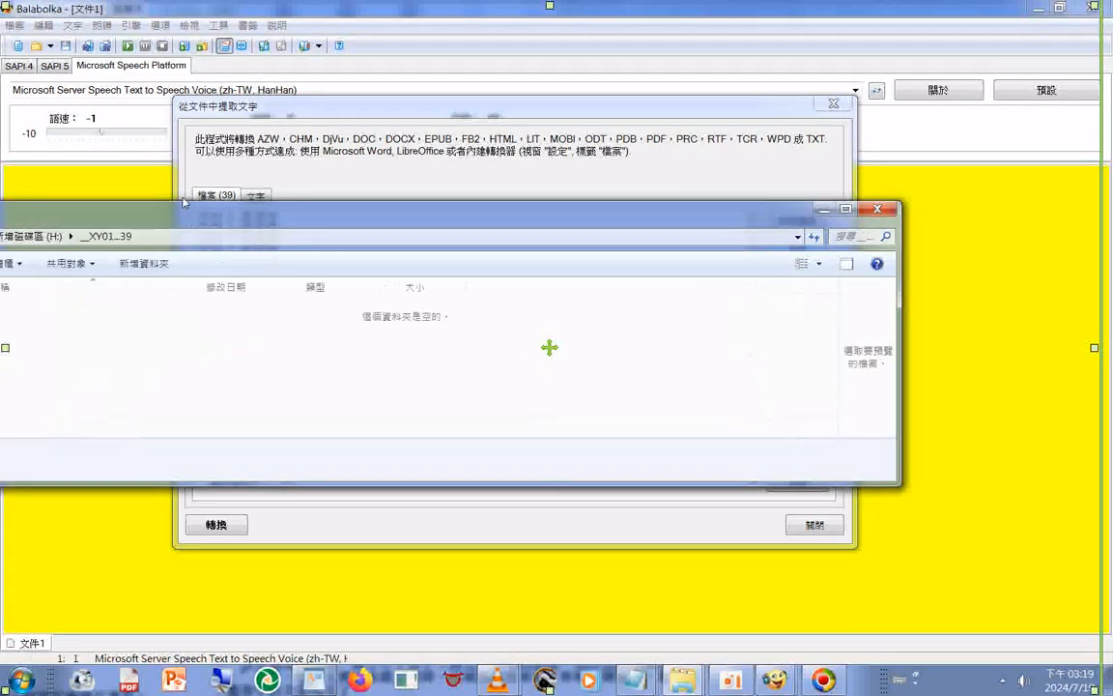
left_click_drag(181, 217, 706, 235)
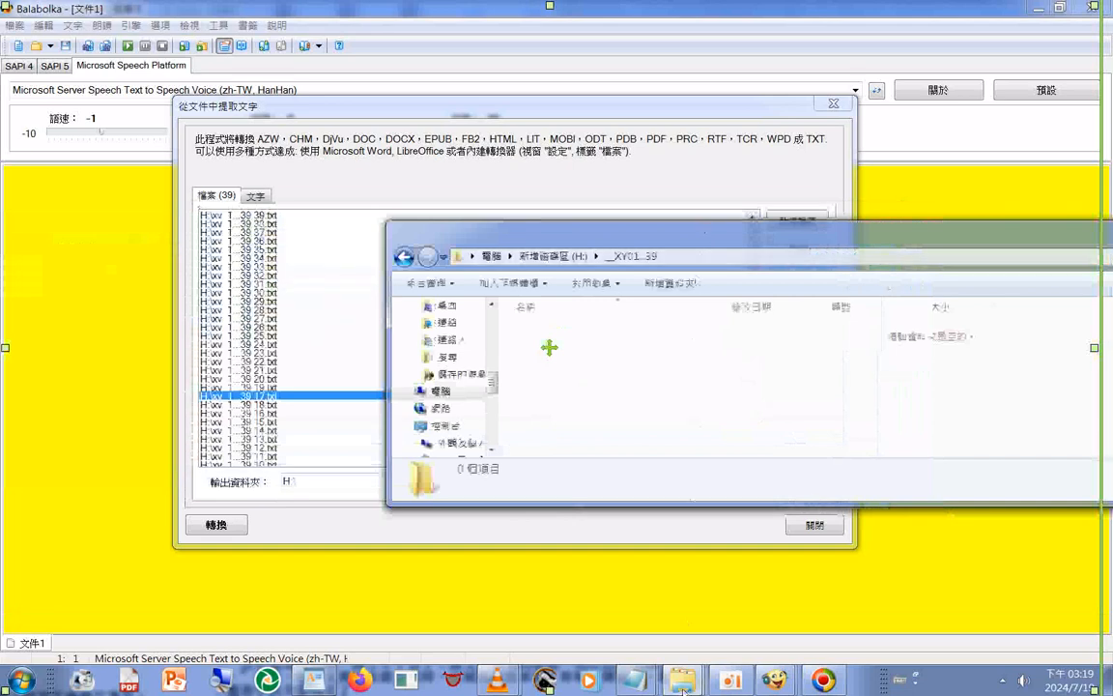
mouse_move(679, 686)
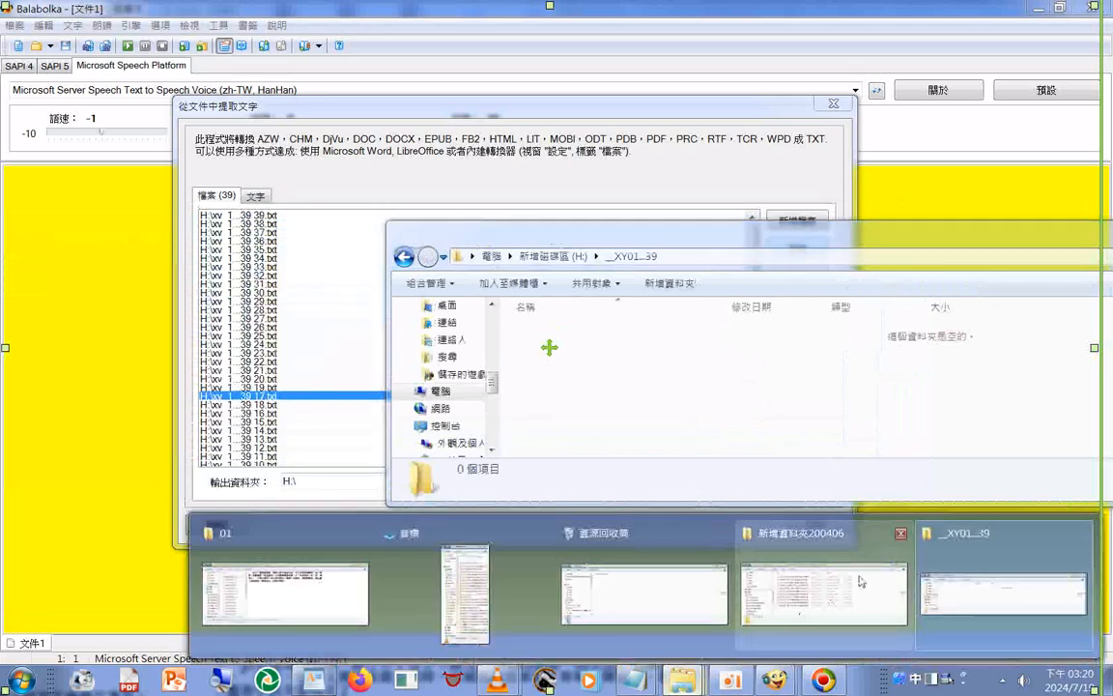
mouse_move(860, 580)
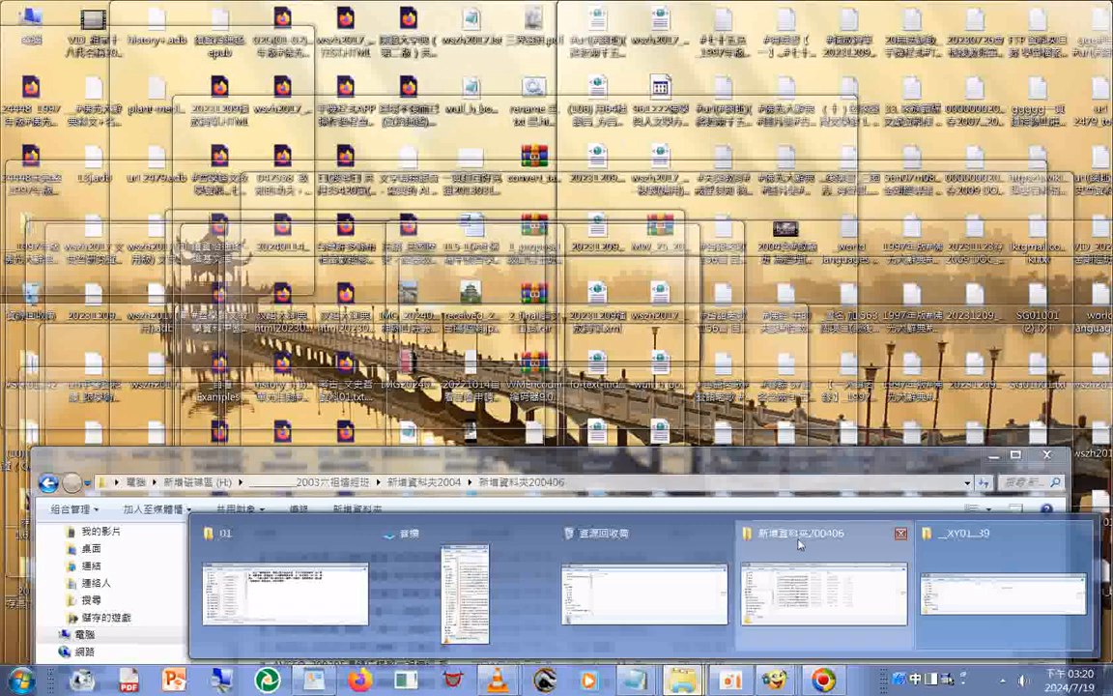
left_click(799, 544)
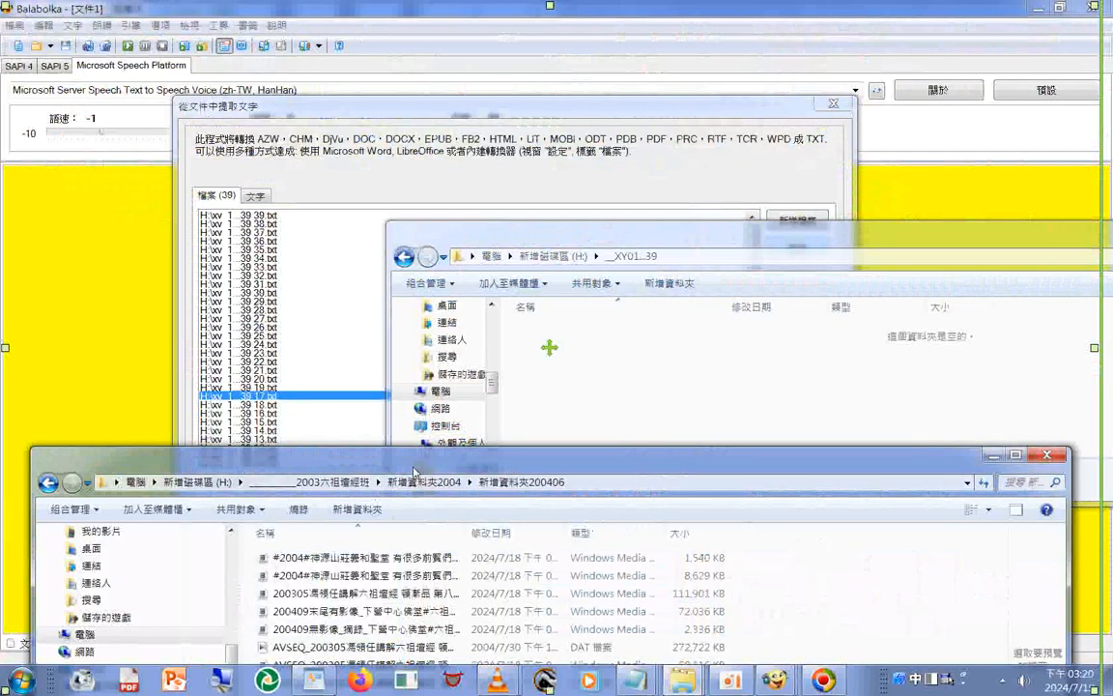
Open a new Explorer window showing the contents of drive H:
left_click(22, 679)
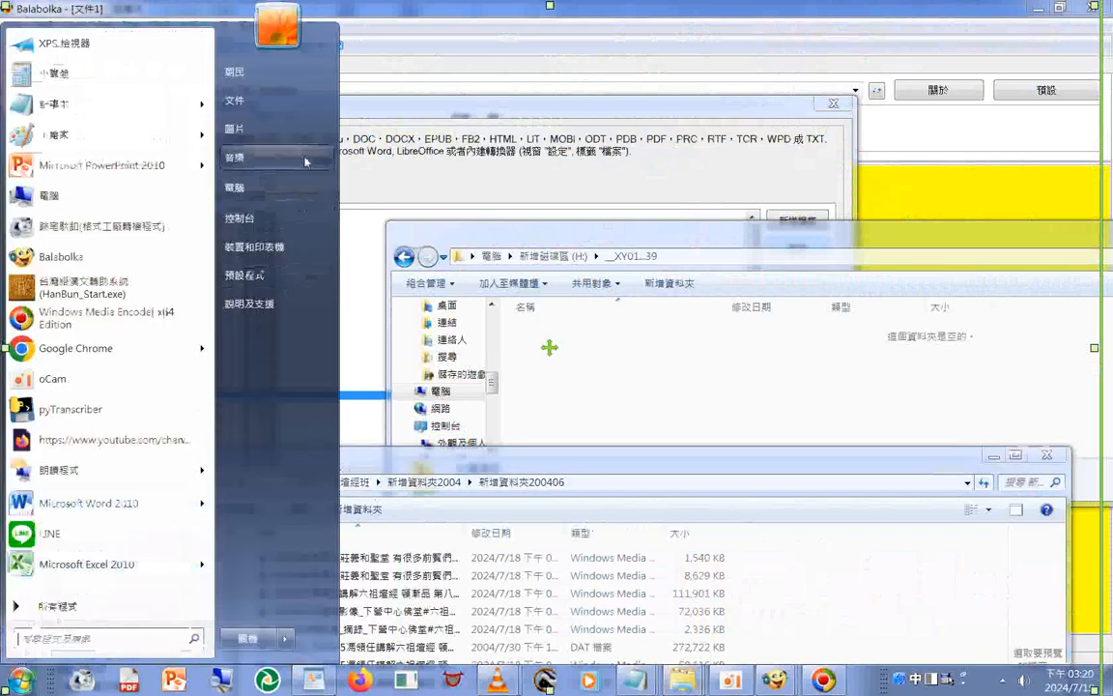
left_click(261, 194)
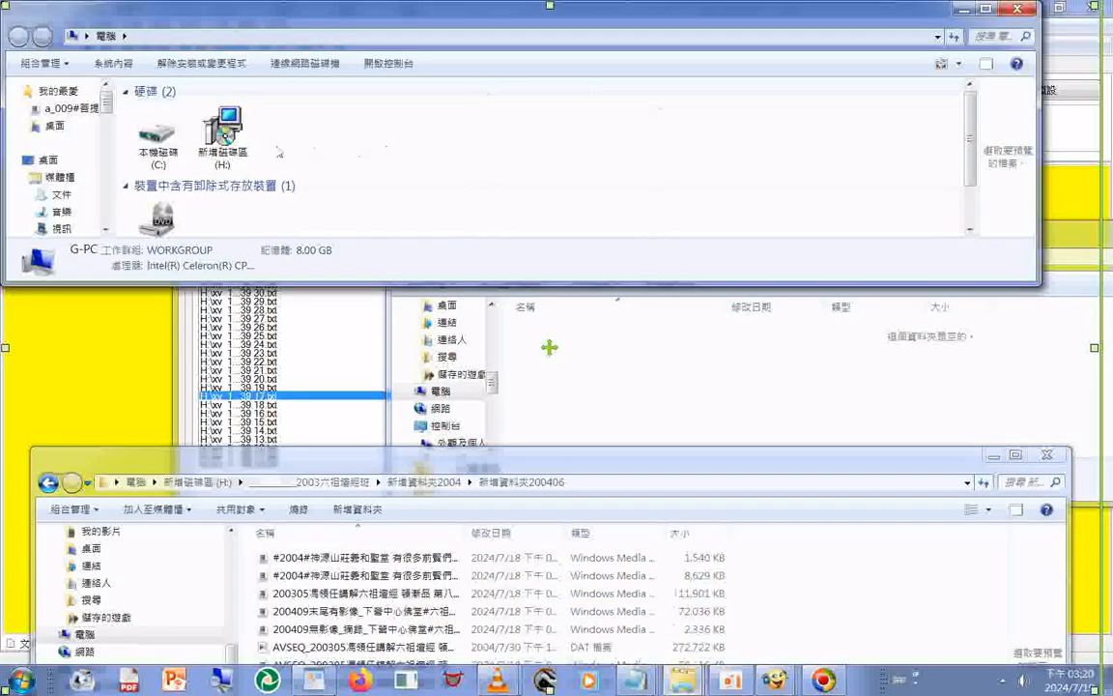
left_click(242, 139)
double_click(241, 139)
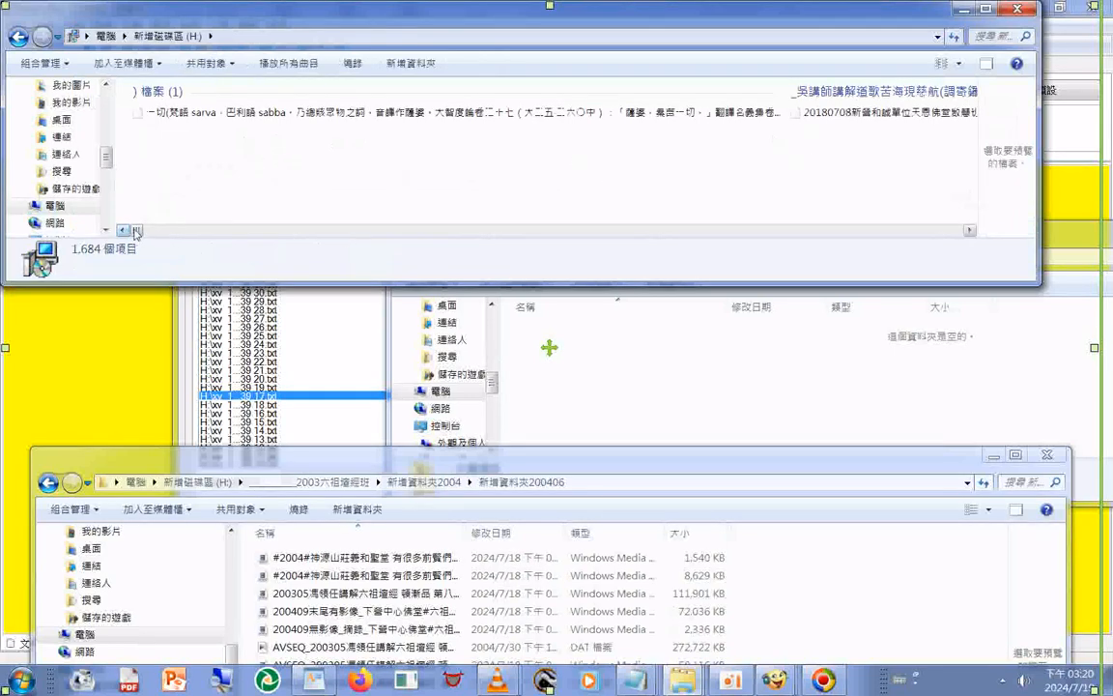
Look through the file type groups on drive H: for the numbered xy 1...39 text files
left_click_drag(135, 231, 248, 237)
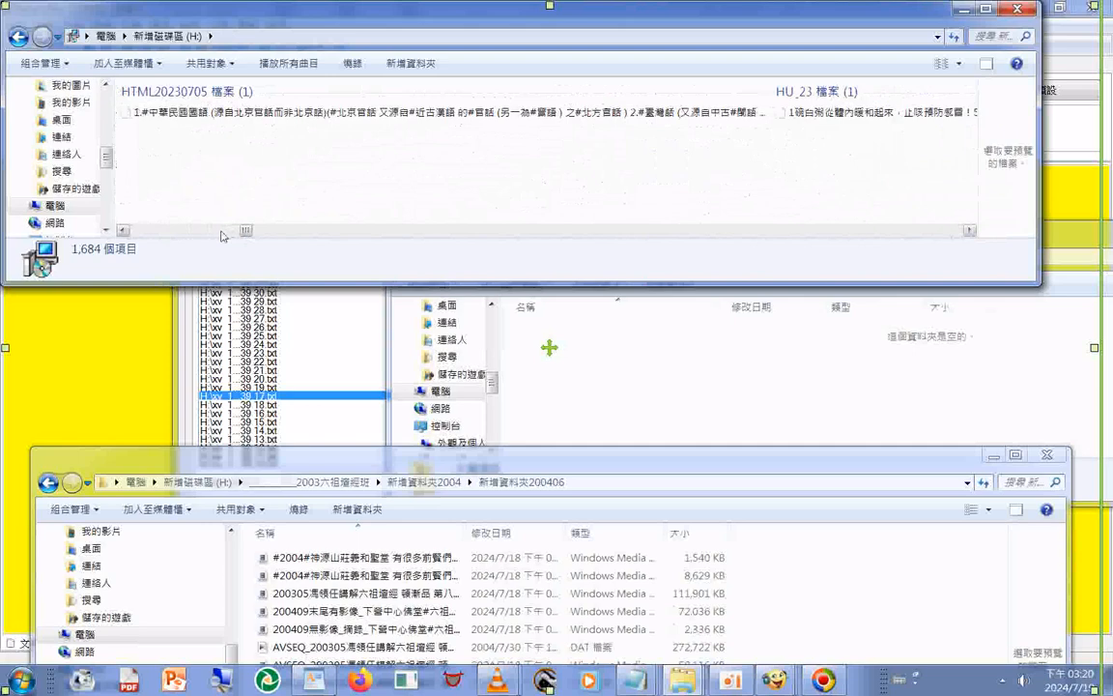
left_click(221, 235)
left_click(330, 236)
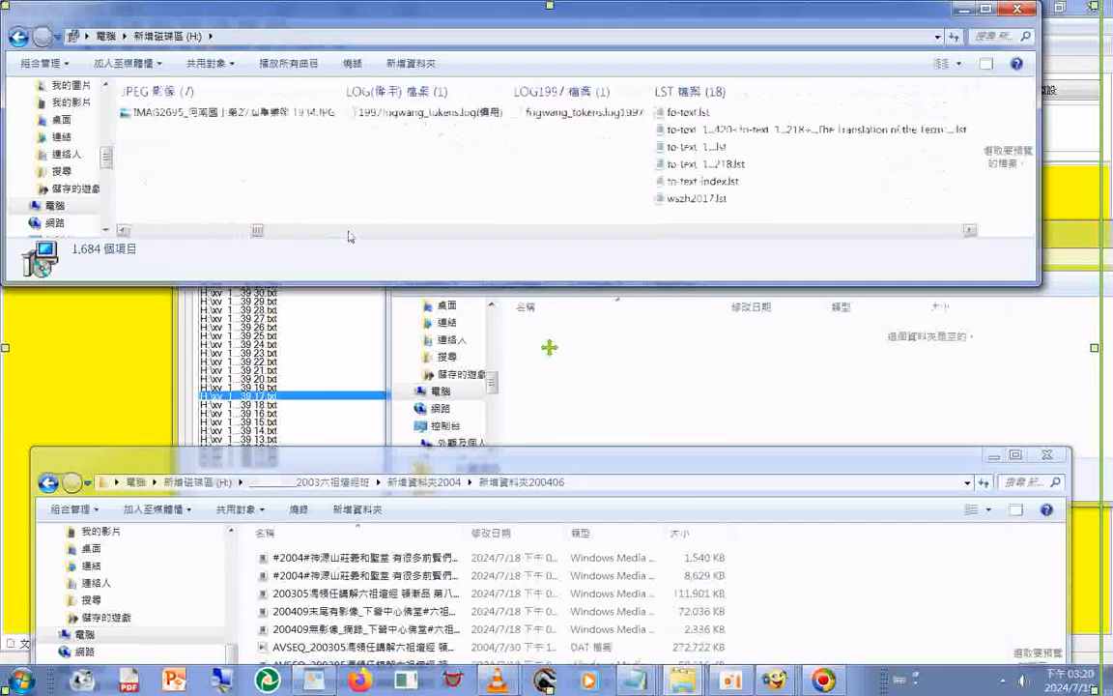
left_click(349, 237)
left_click(367, 237)
left_click(387, 237)
left_click(414, 238)
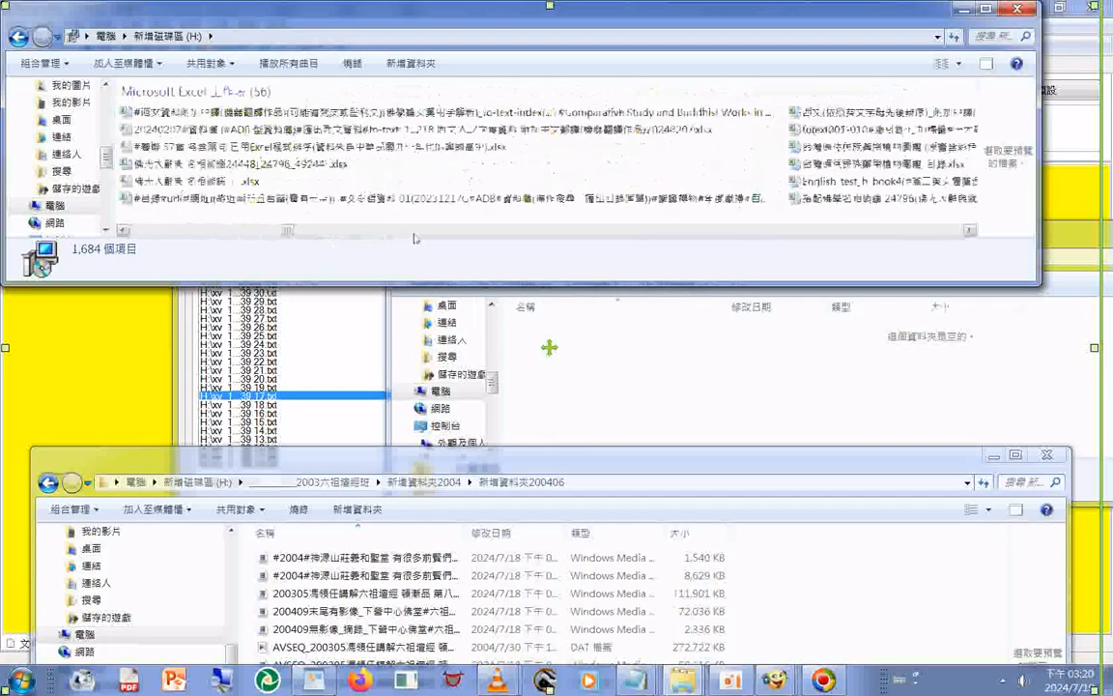
left_click(415, 237)
left_click(414, 238)
left_click(425, 238)
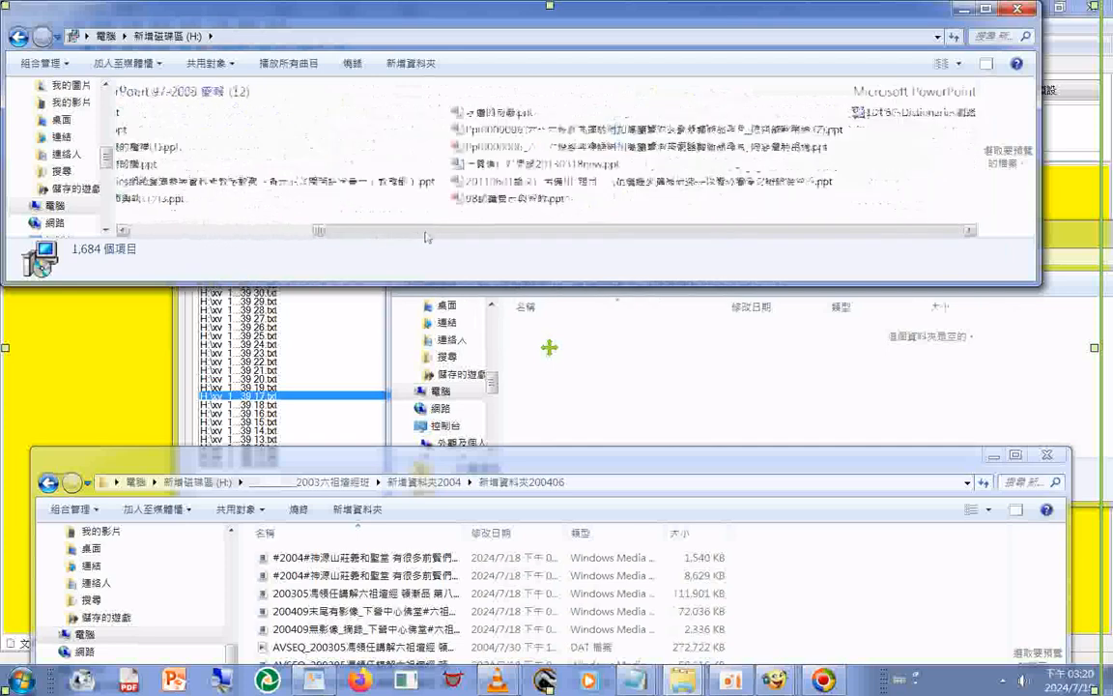
left_click(439, 236)
left_click(445, 237)
left_click(444, 237)
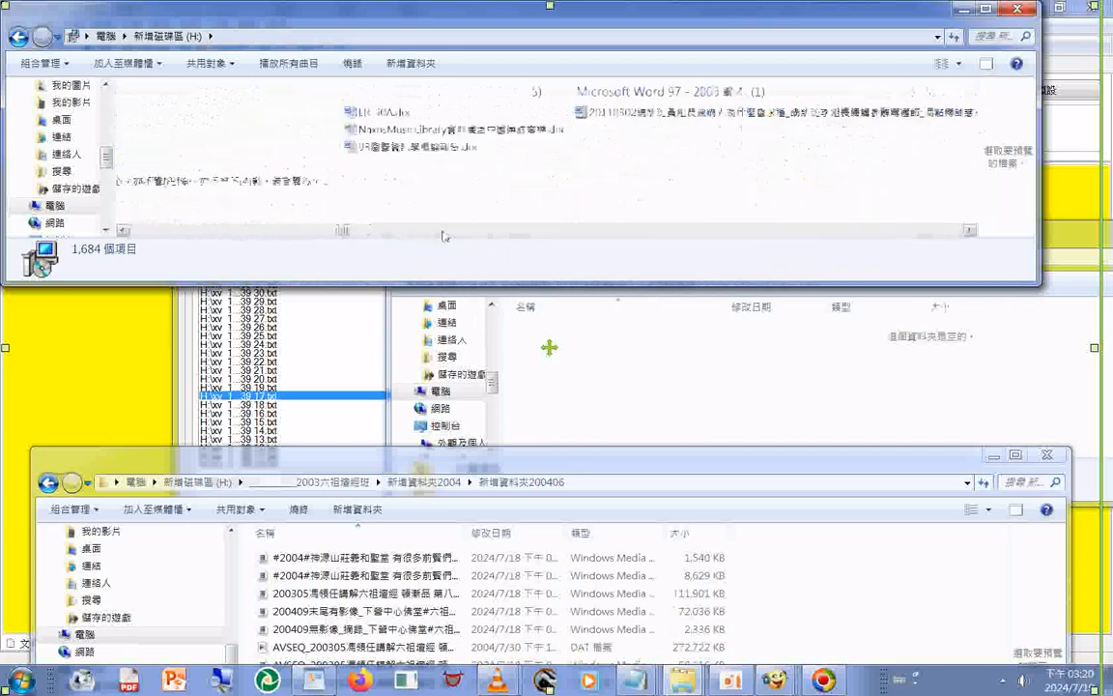
left_click(443, 236)
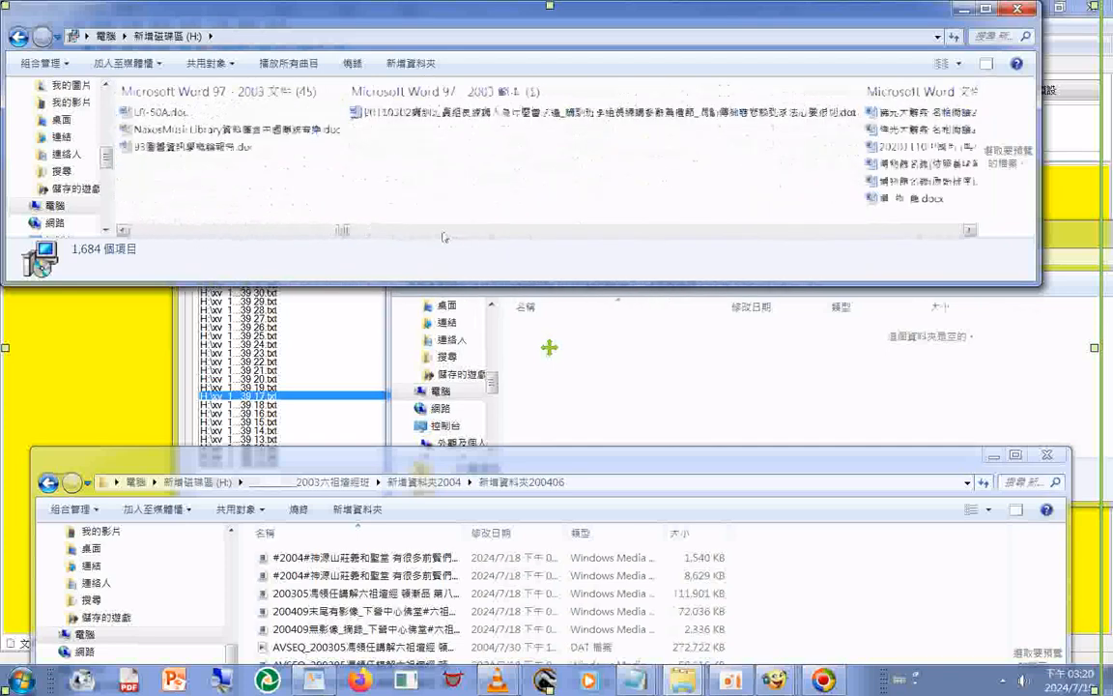
left_click(445, 236)
left_click_drag(378, 235, 700, 244)
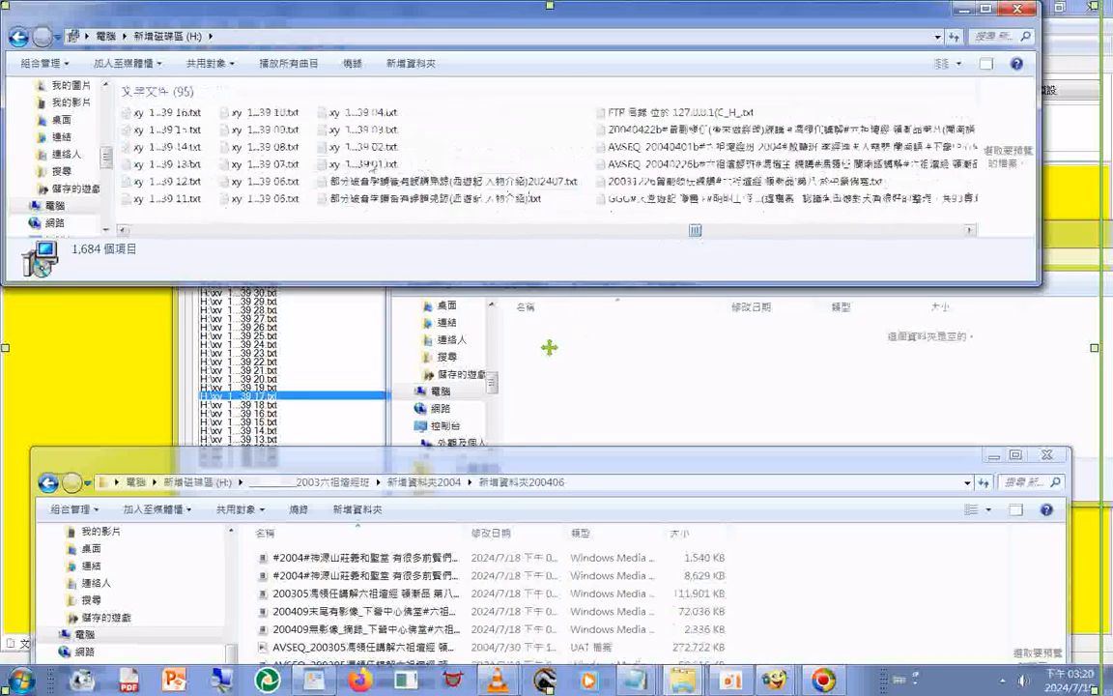
Select the files xy 1...39 01.txt through xy 1...39 39.txt on drive H: and open their combined properties
left_click(372, 166)
double_click(372, 166)
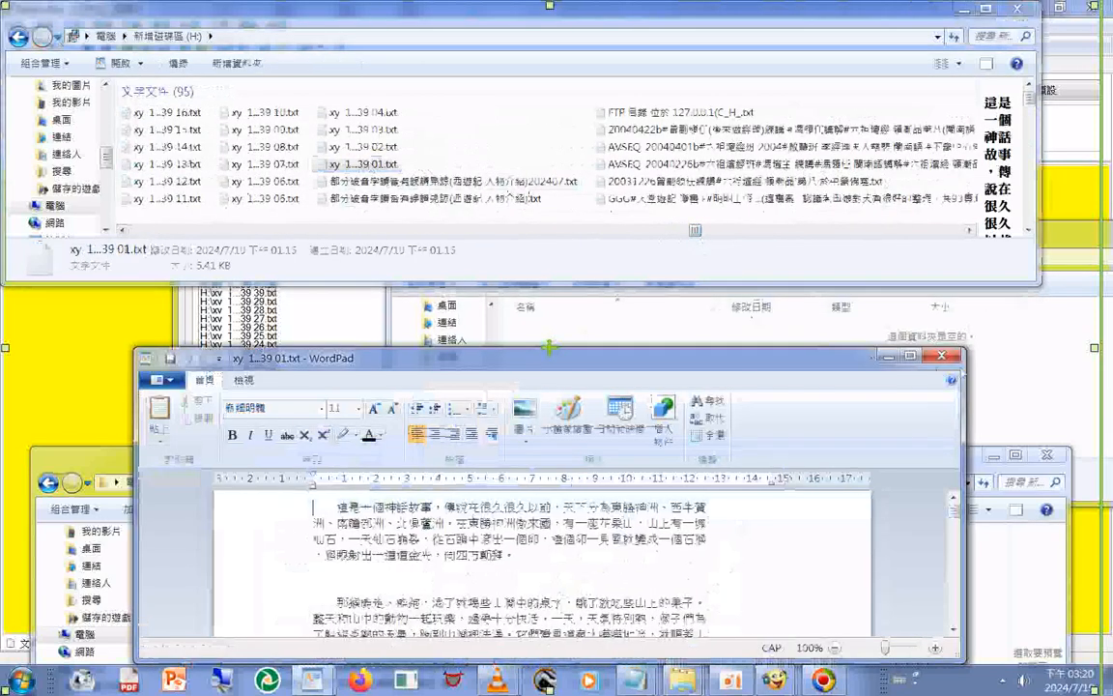
left_click(944, 358)
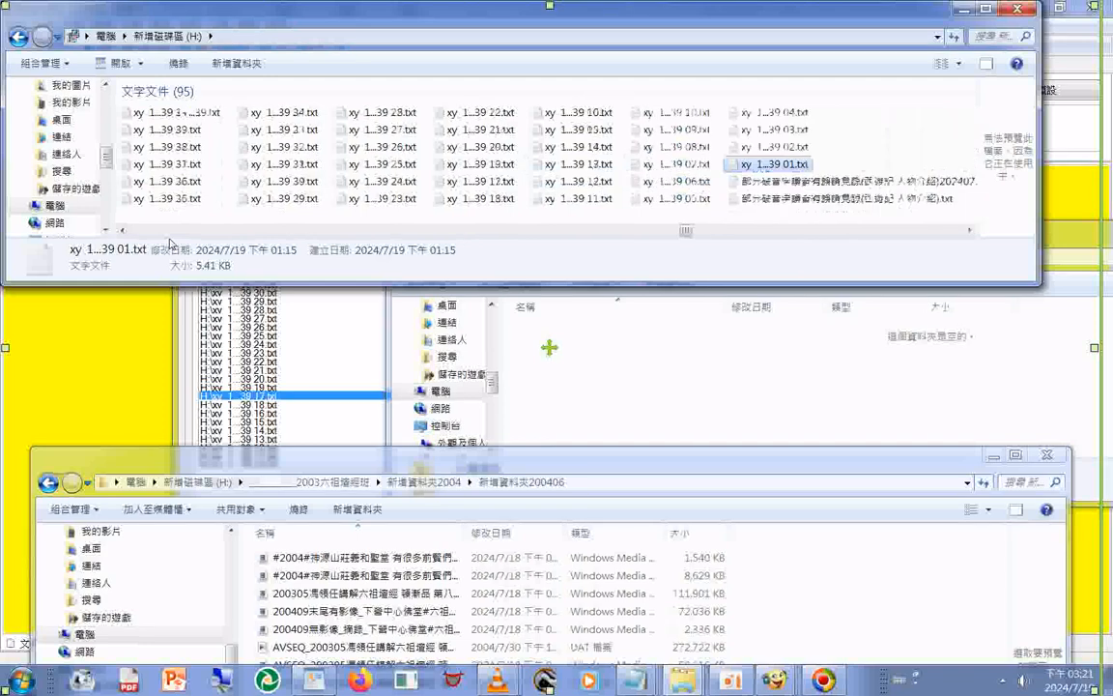
left_click(167, 131, "shift")
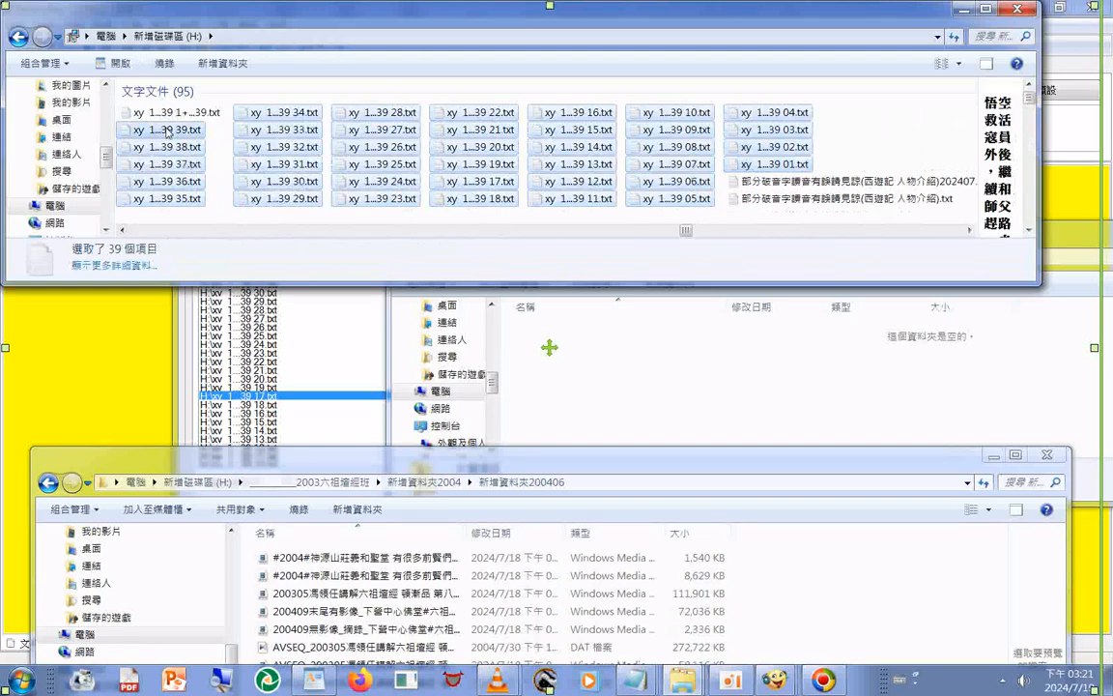
right_click(167, 131)
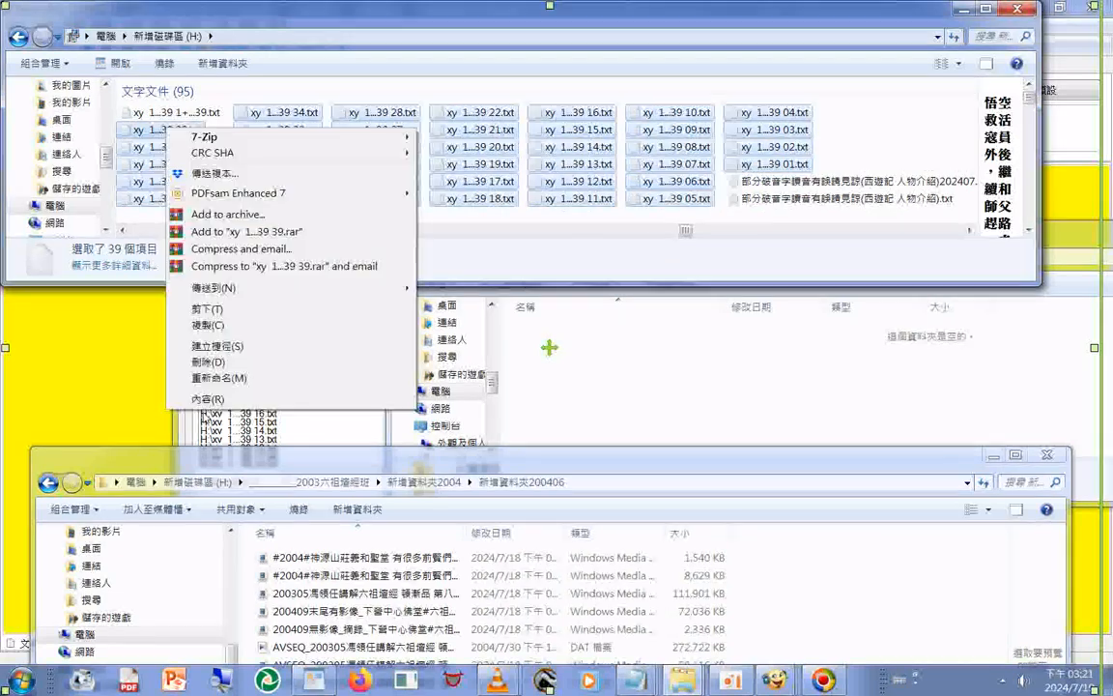
left_click(172, 394)
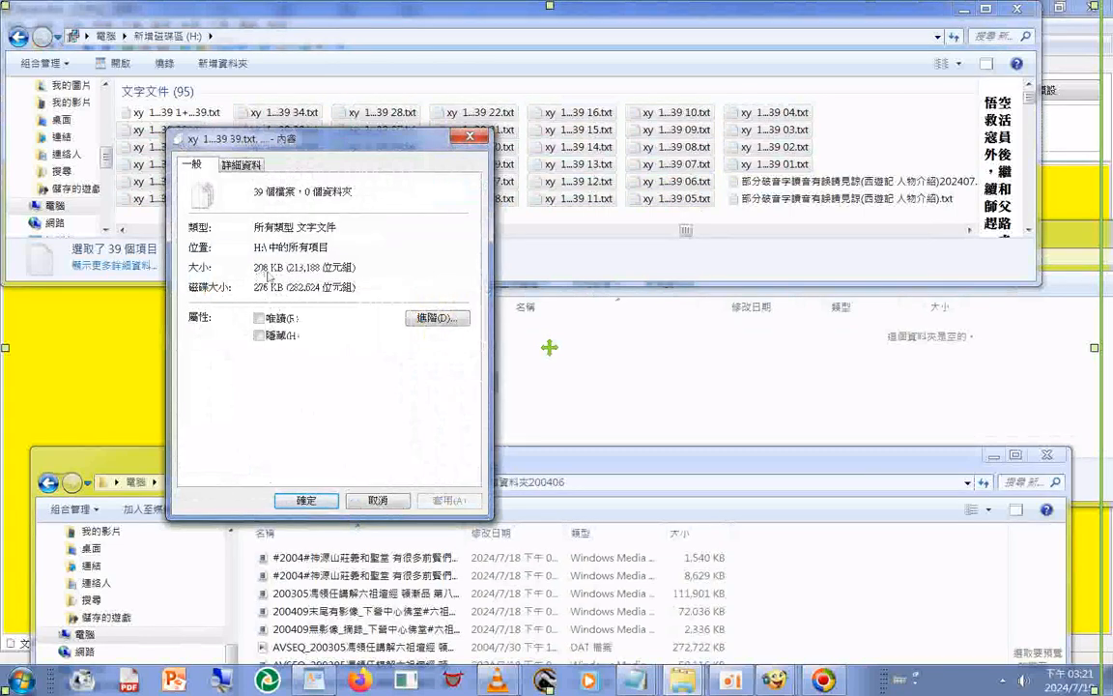
Close the file properties and move xy 1...39 01.txt through xy 1...39 39.txt from drive H: into the __XY01...39 folder
left_click(471, 138)
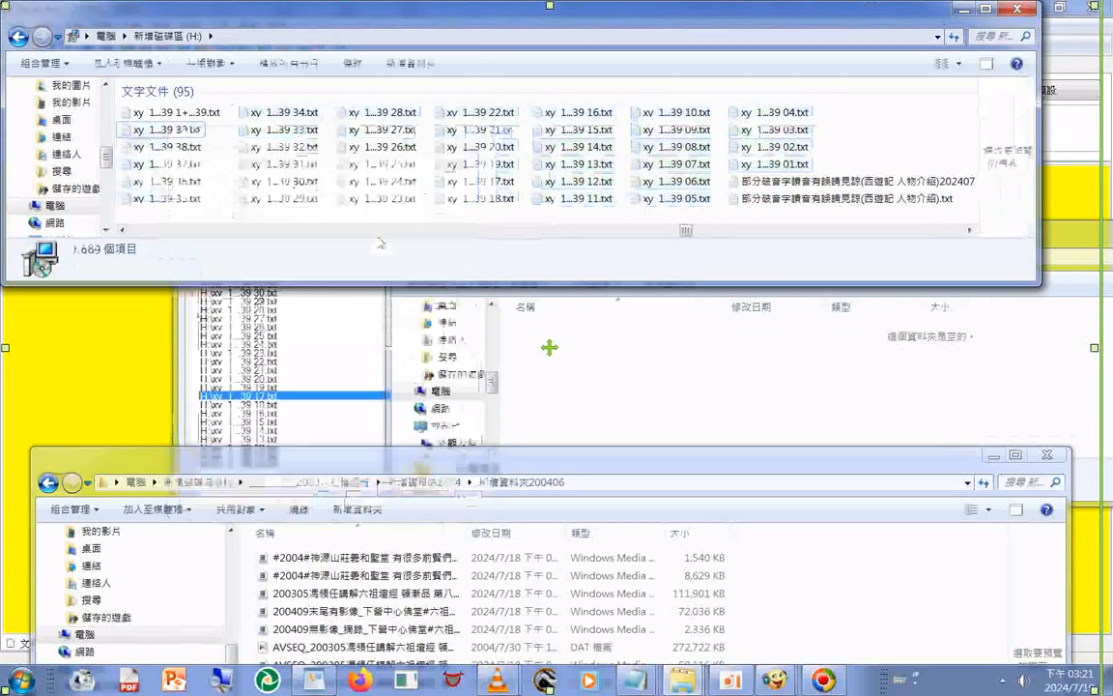
left_click(773, 166)
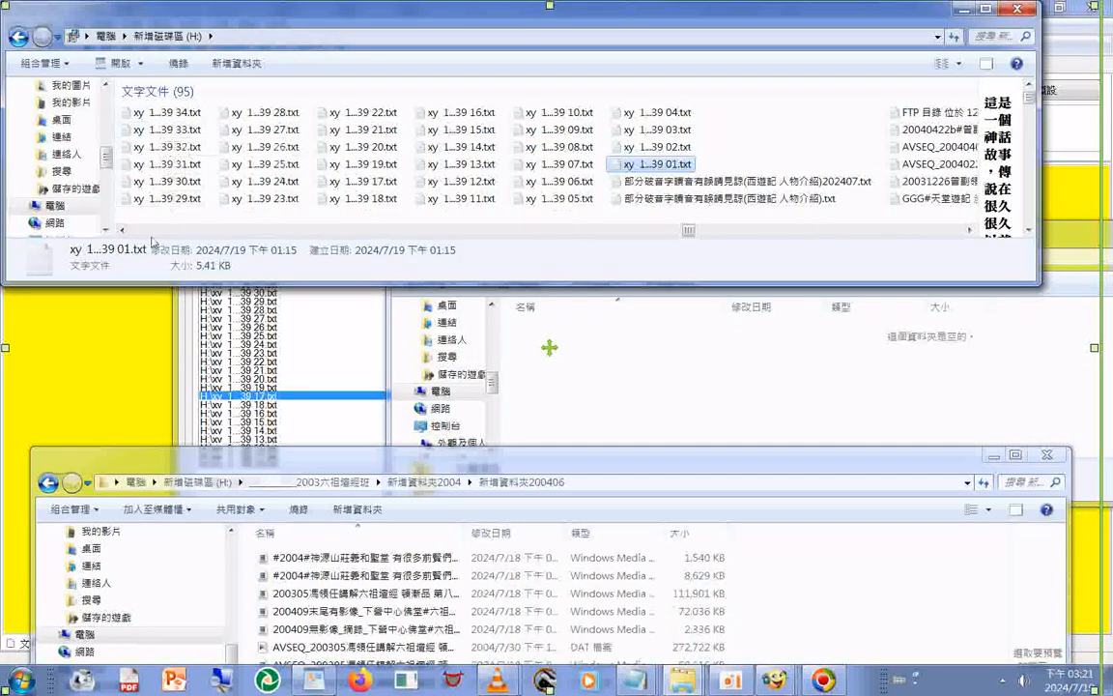
scroll(140, 218, "left", 3)
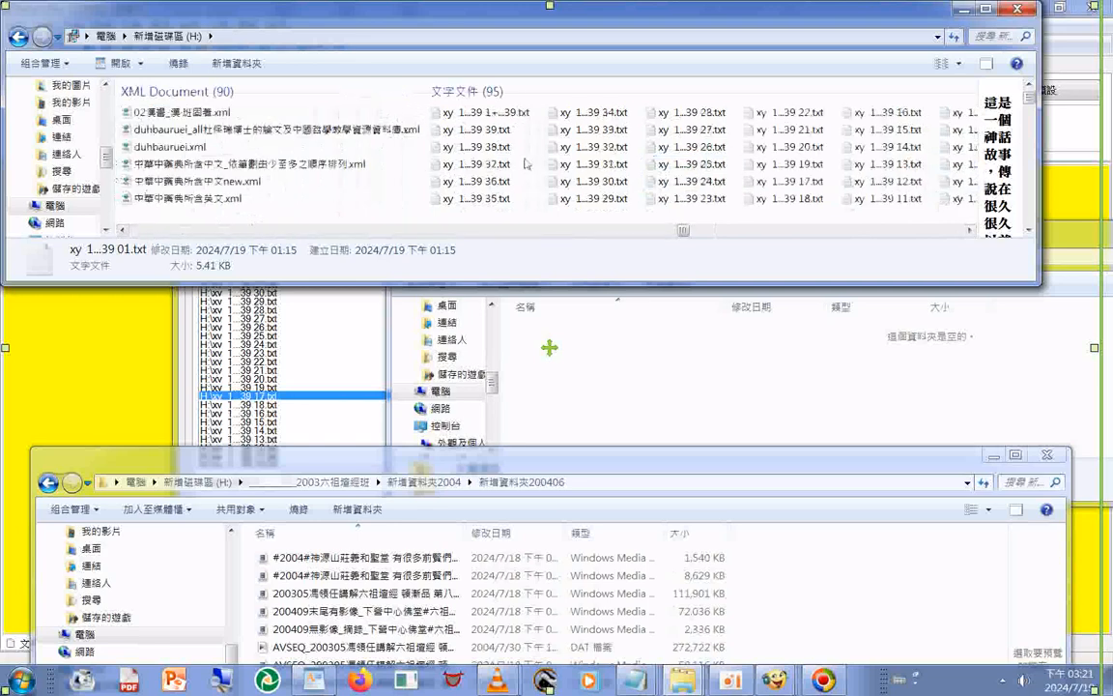
left_click(473, 130, "shift")
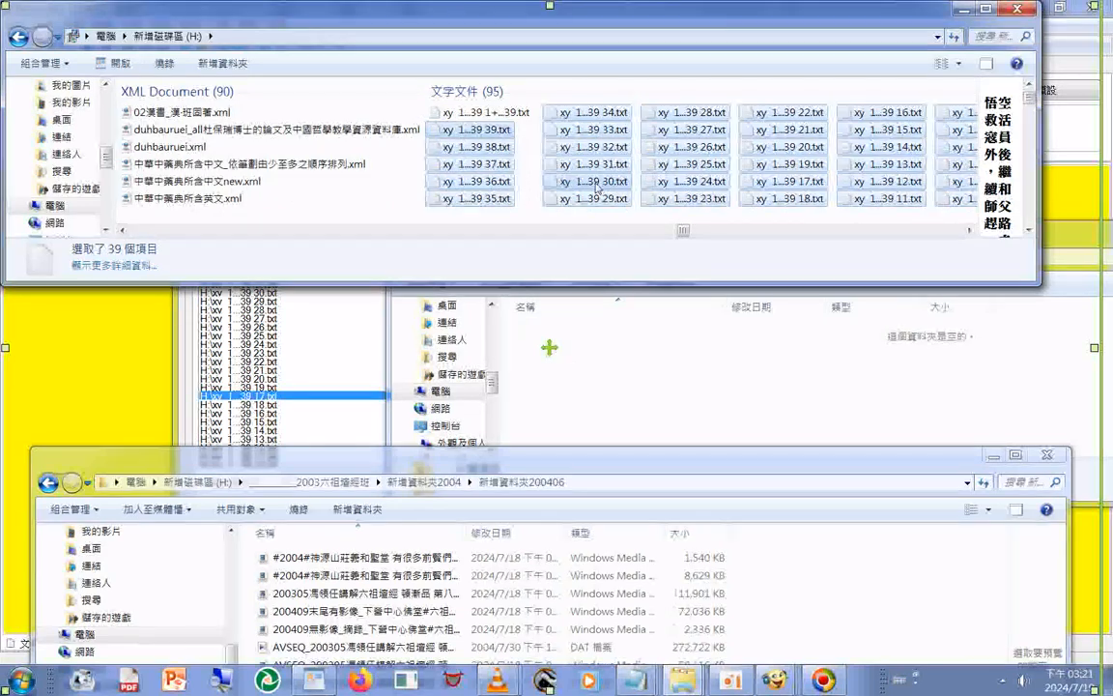
left_click_drag(592, 184, 664, 411)
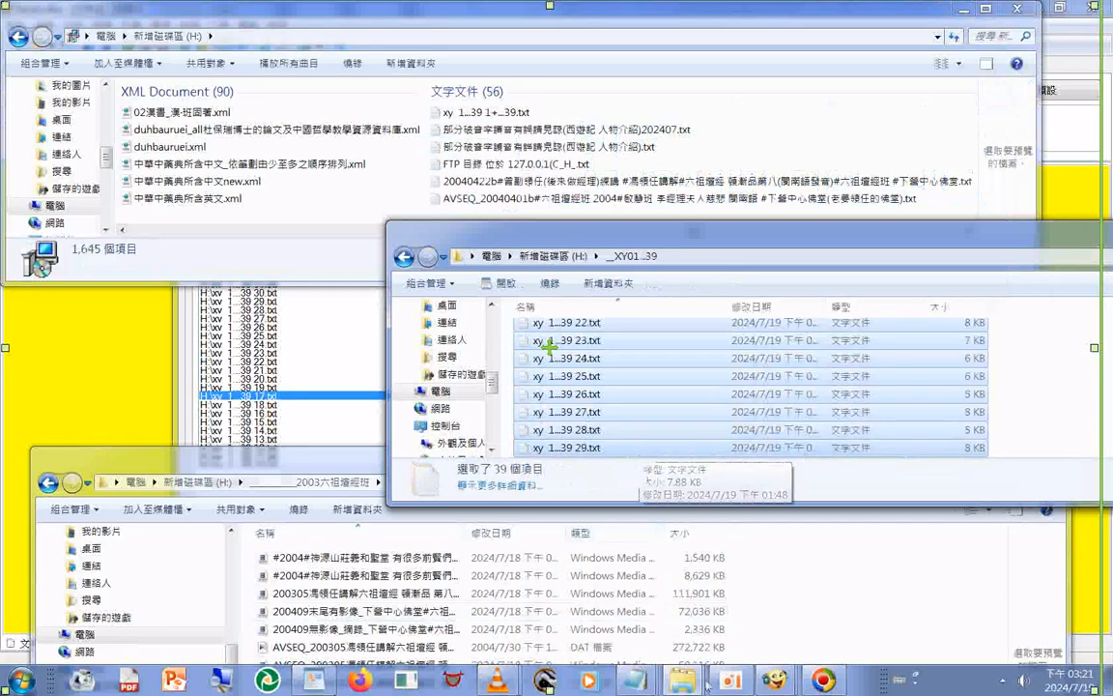
Switch to Balabolka, remove all files from the text extraction list and review the output text options
left_click(784, 683)
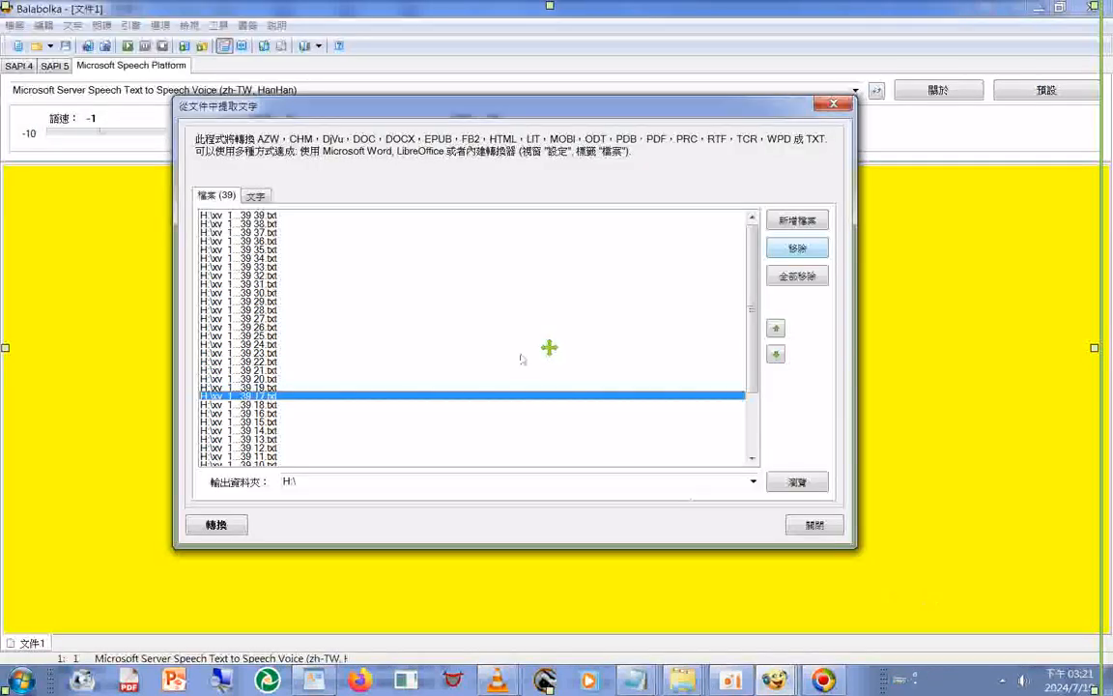
left_click(798, 277)
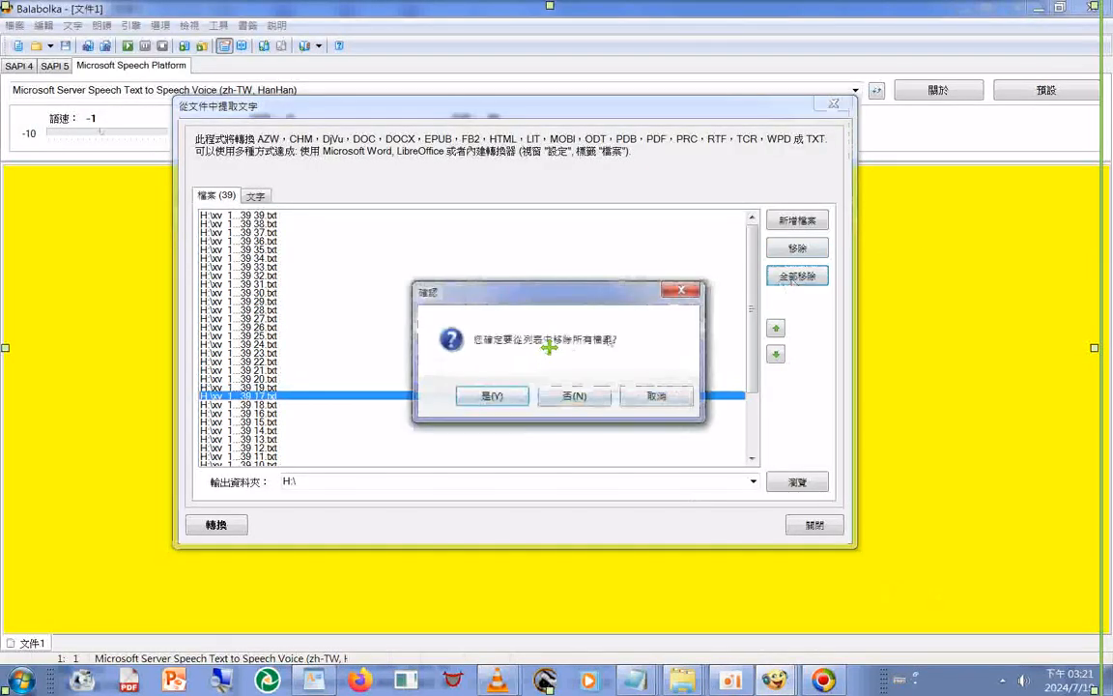
left_click(495, 397)
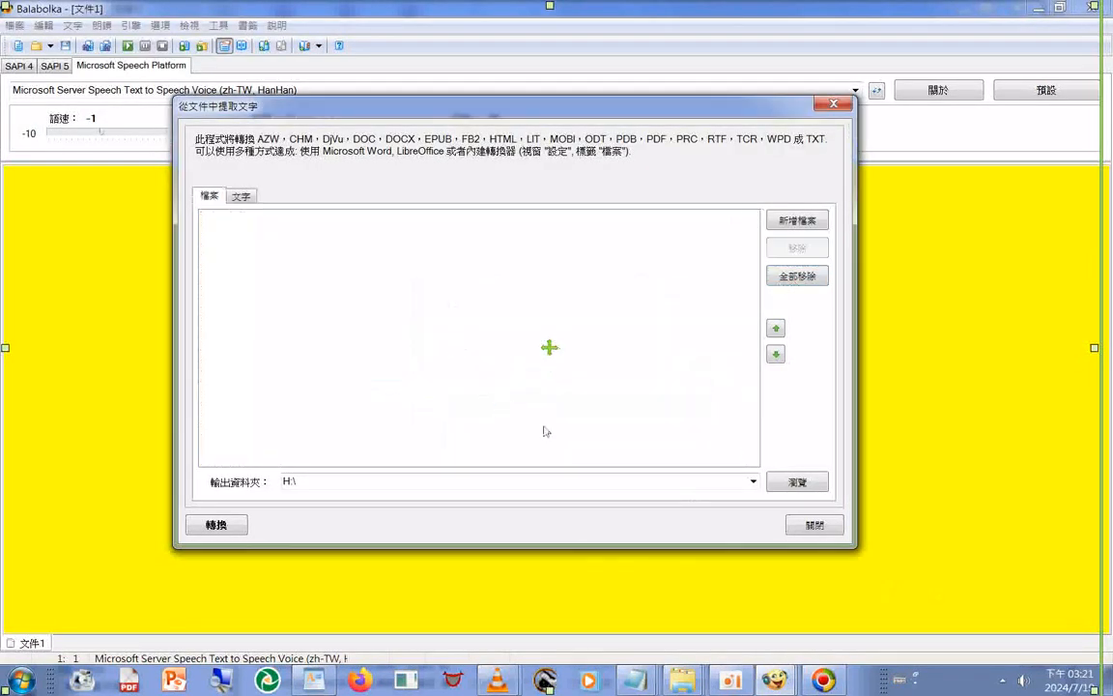
left_click(235, 198)
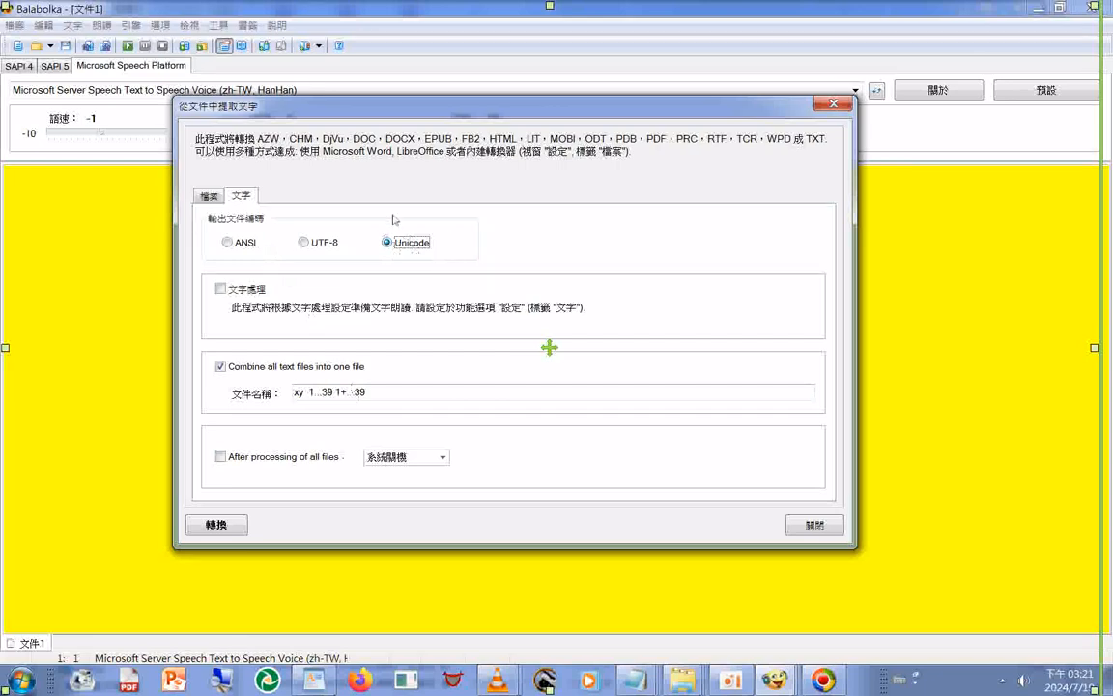
left_click(207, 197)
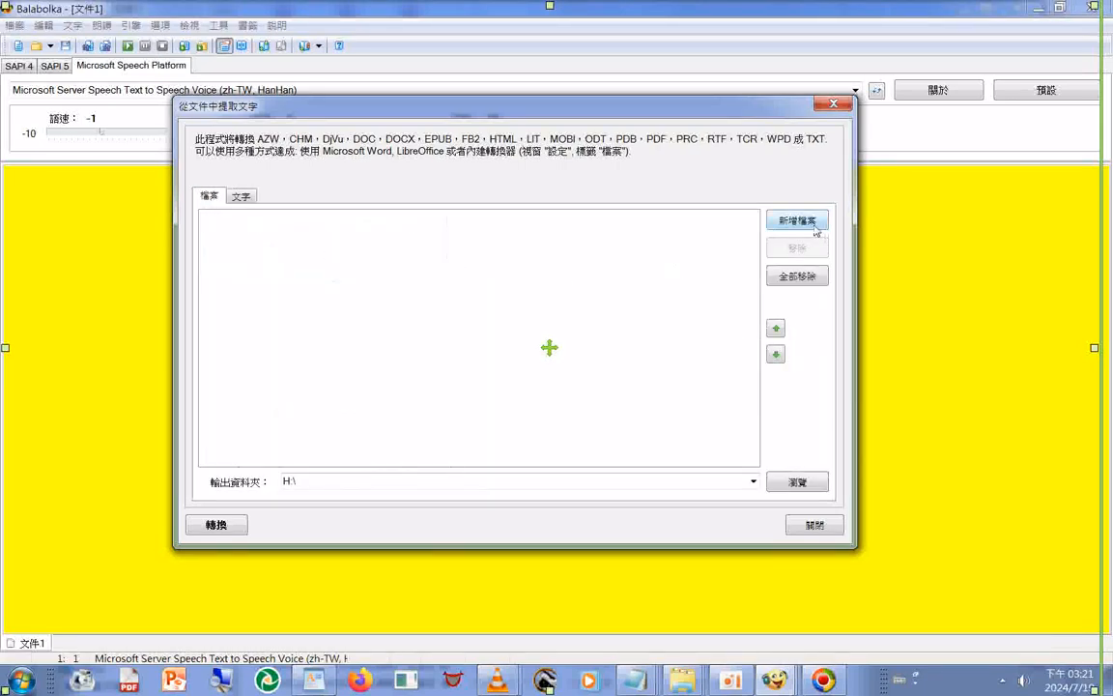
Add all the xy 1...39 text files from the __XY01...39 folder on drive H: to the extraction list
left_click(798, 221)
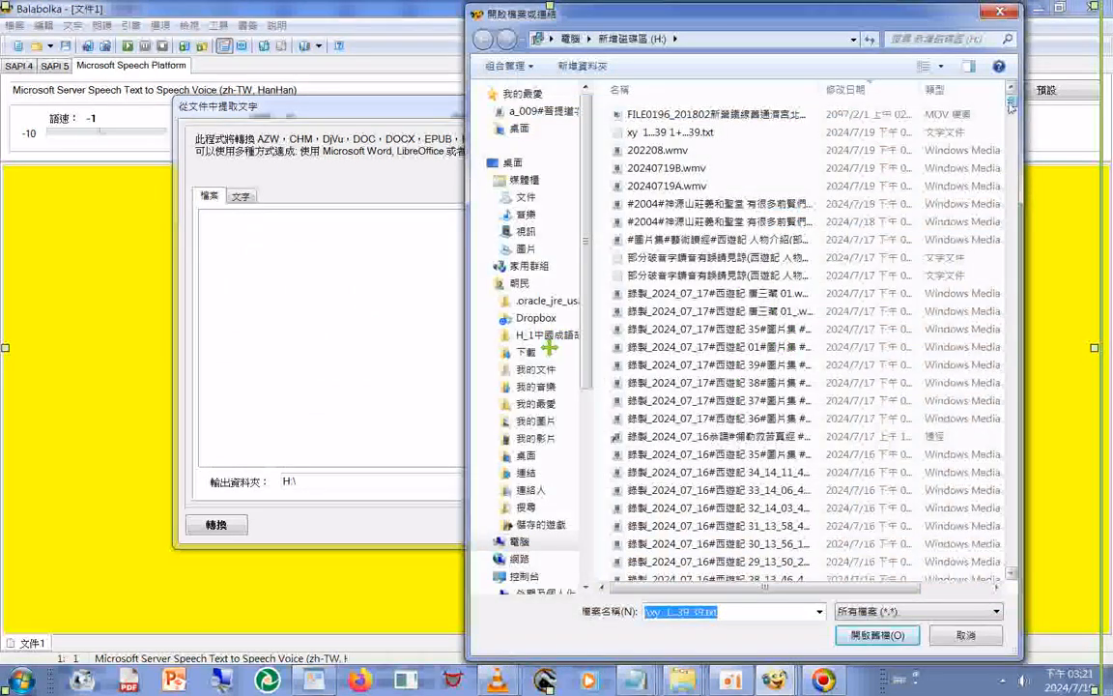
scroll(665, 478, "down", 8)
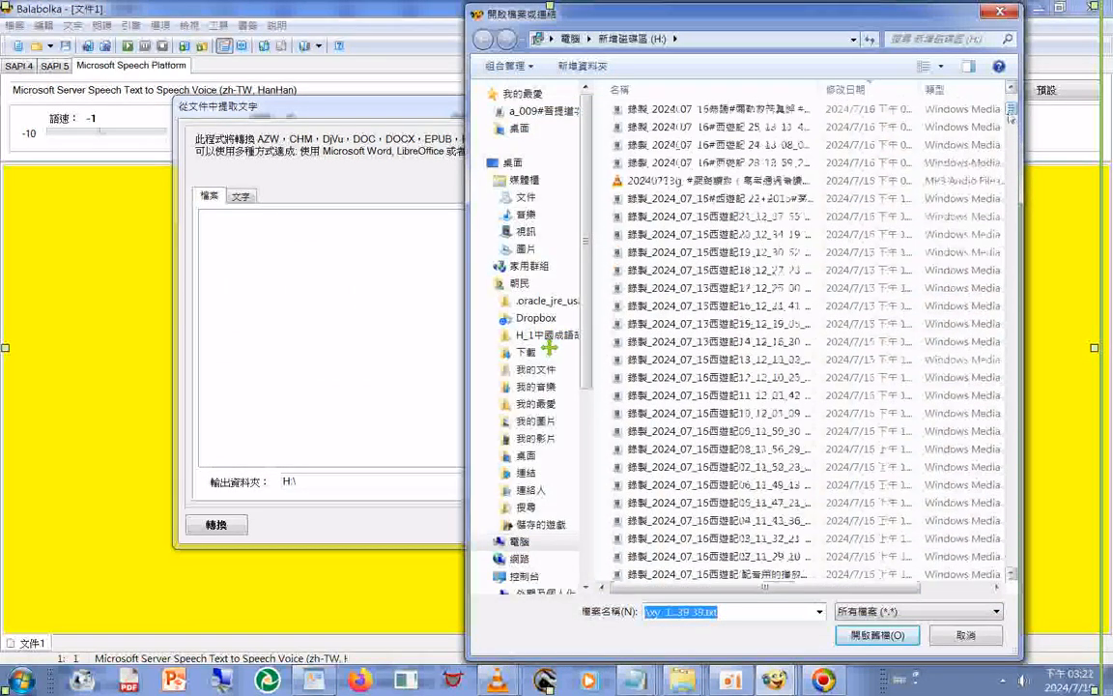
left_click_drag(1012, 112, 1036, 458)
left_click(649, 431)
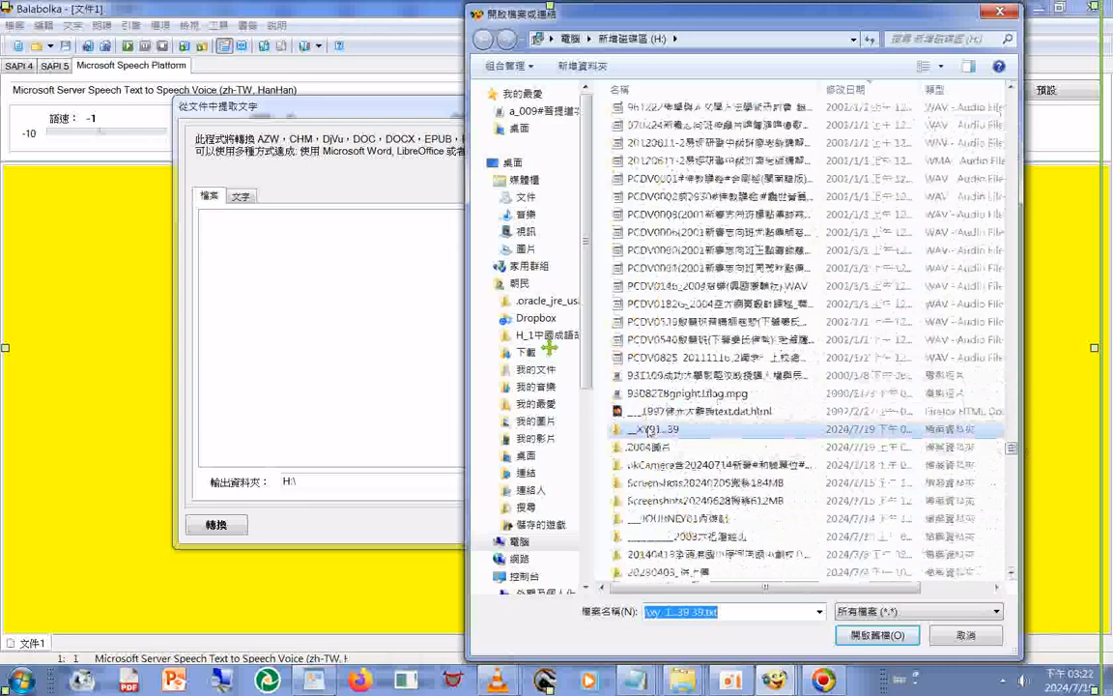
double_click(648, 431)
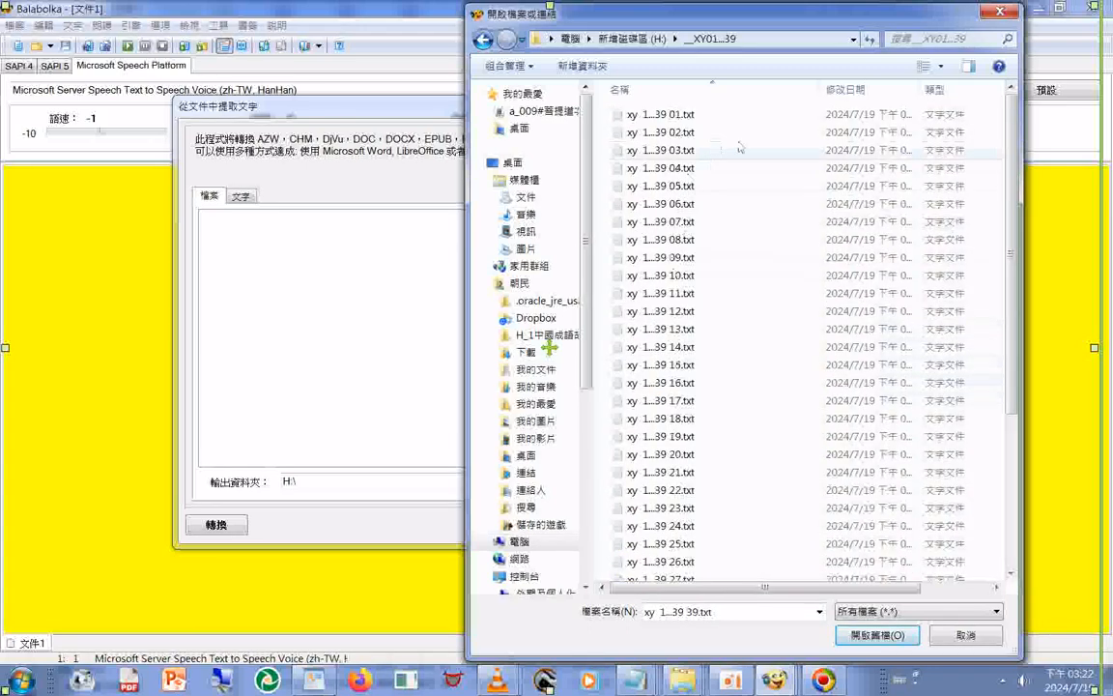
key("ctrl+a")
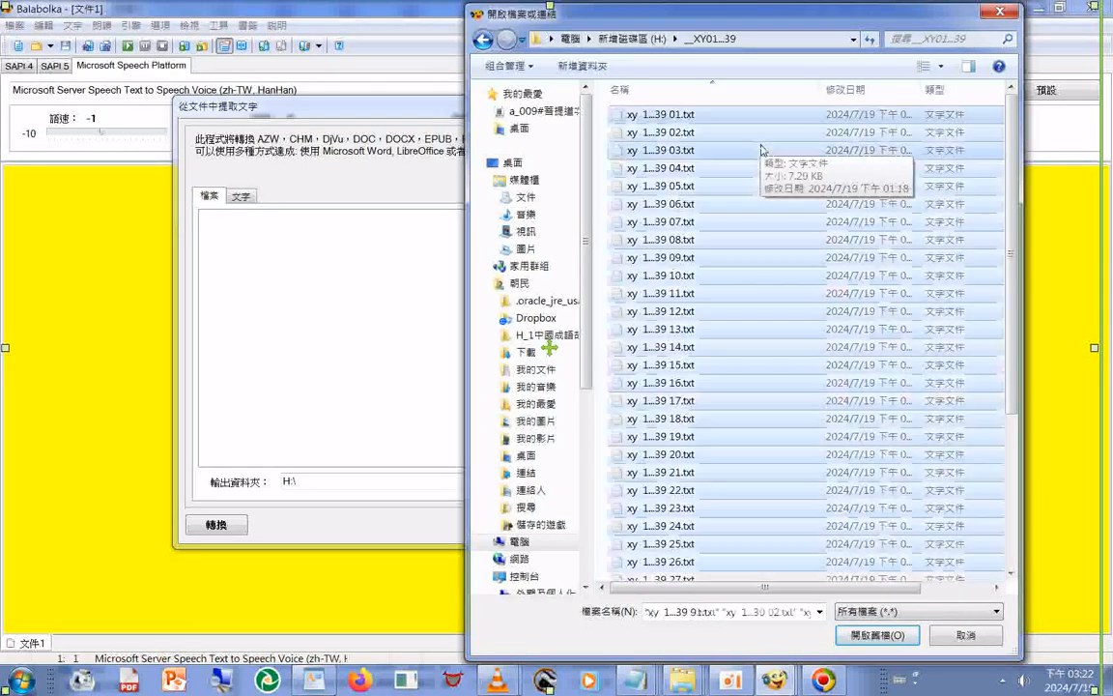
left_click(877, 635)
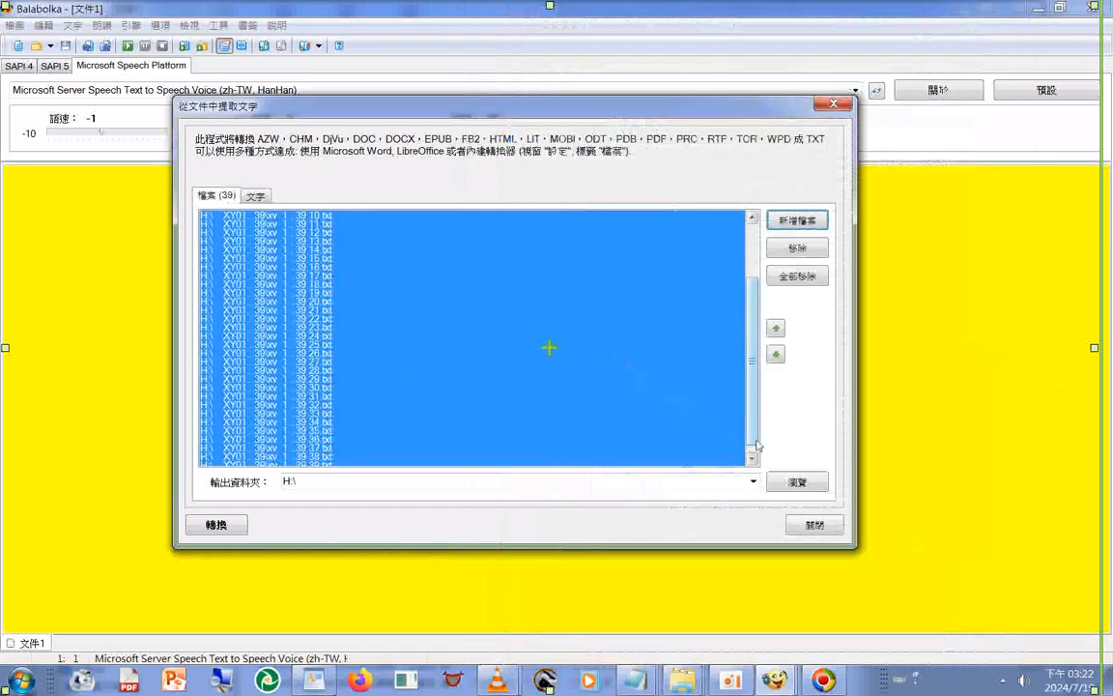
Review the order of the listed files and convert them, overwriting the existing merged file xy 1...39 1+...39.txt on drive H:
left_click_drag(755, 438, 757, 331)
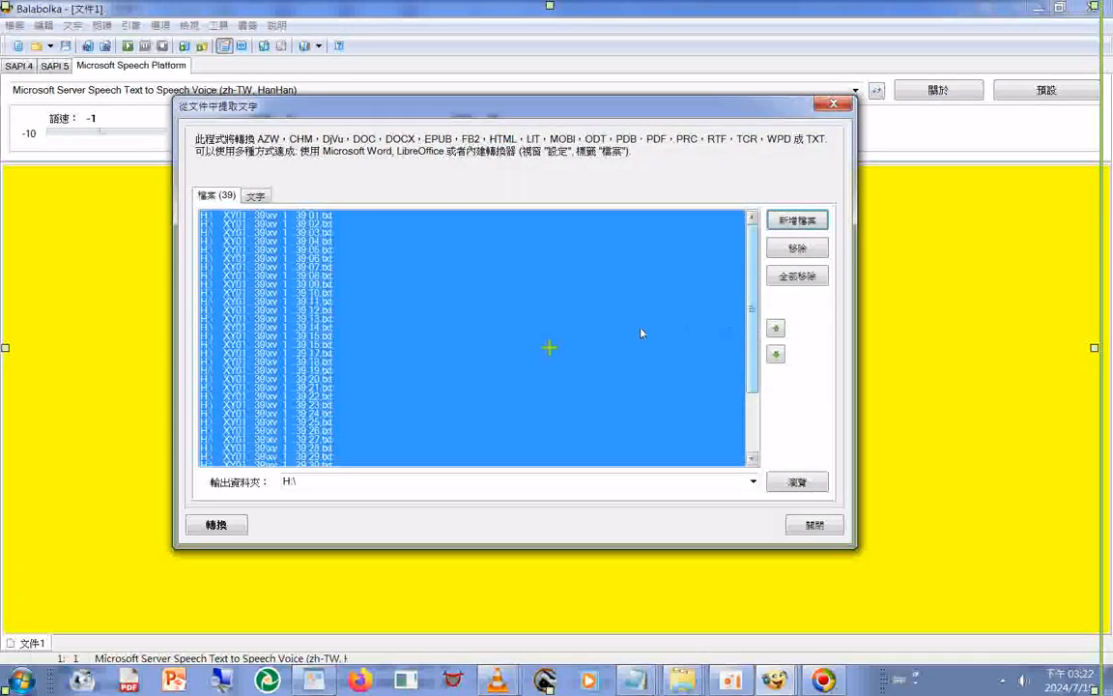
left_click(320, 218)
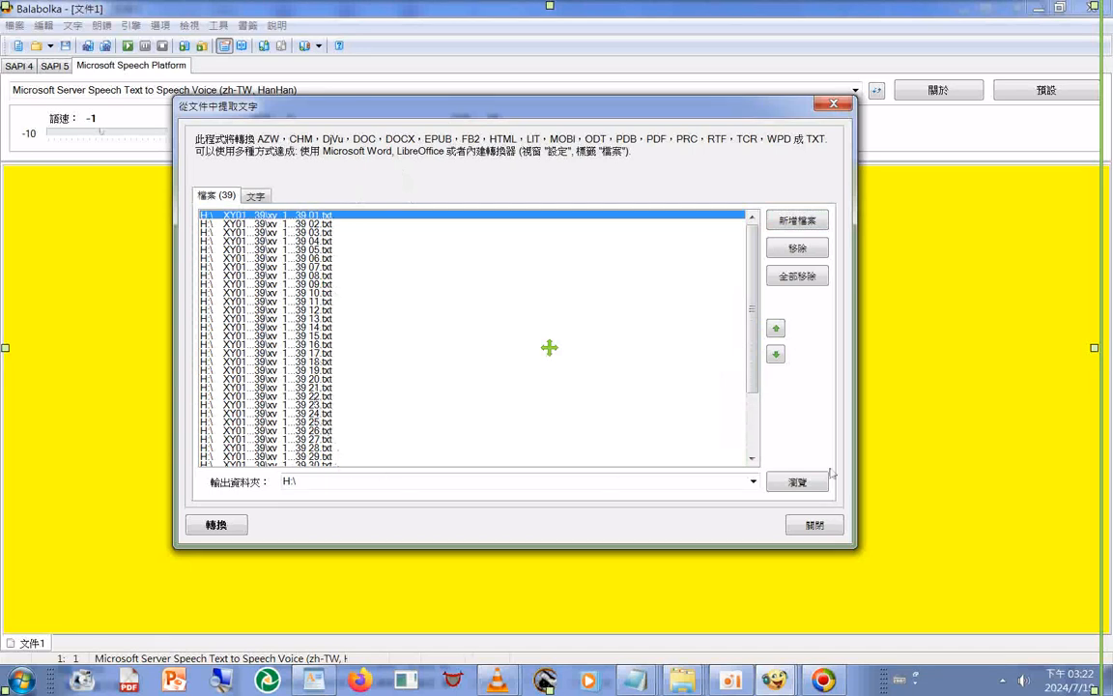
scroll(381, 439, "down", 4)
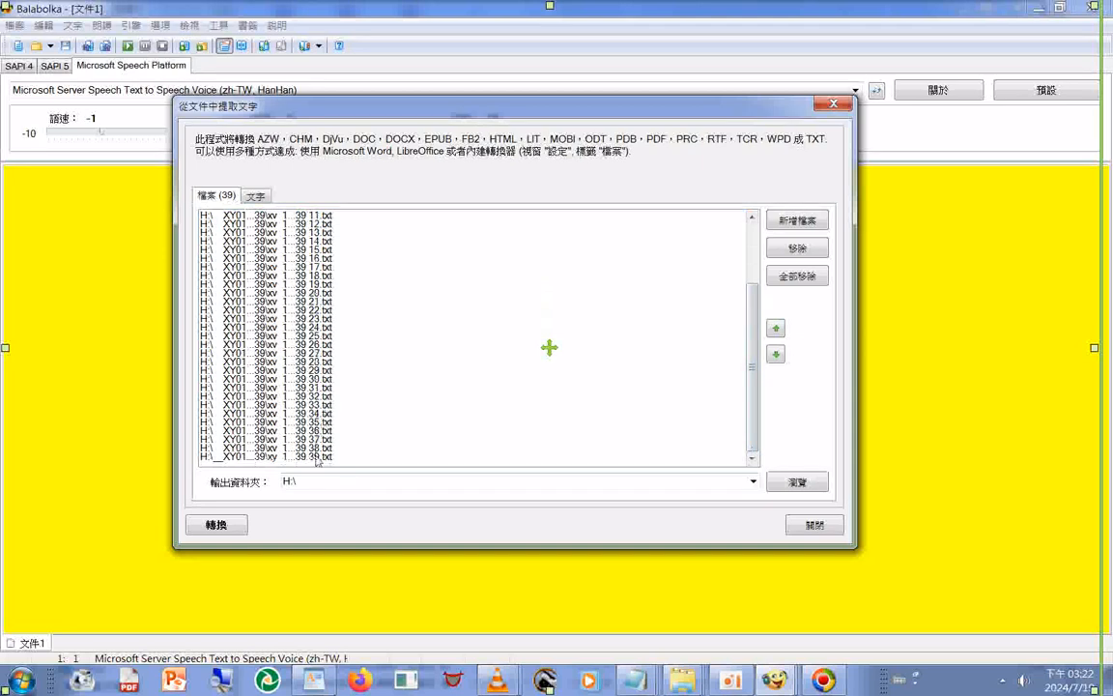
left_click(223, 526)
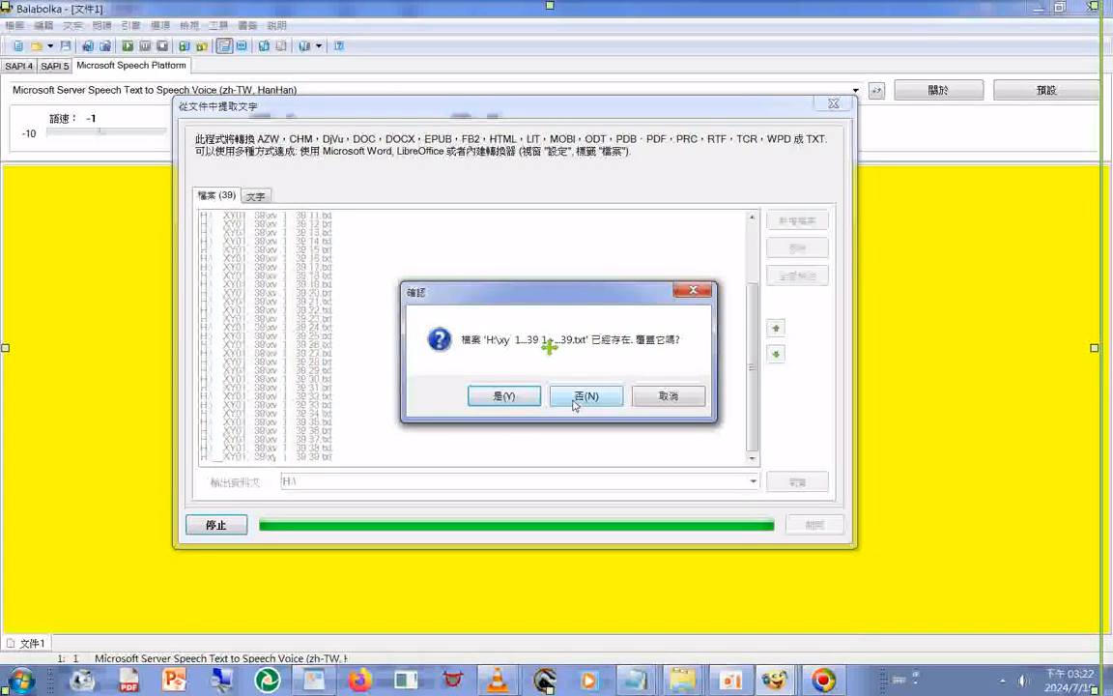
left_click(493, 396)
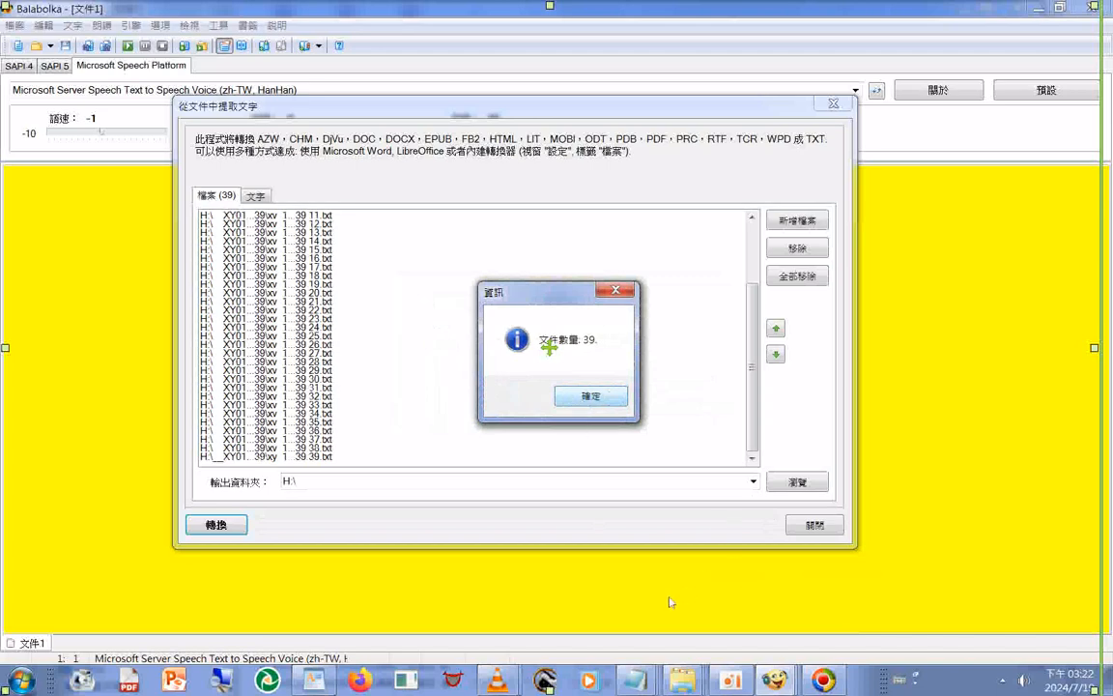
Switch to the Notepad window of the old merged text and open the new xy 1...39 1+...39.txt from drive H: in another Notepad window
left_click(635, 681)
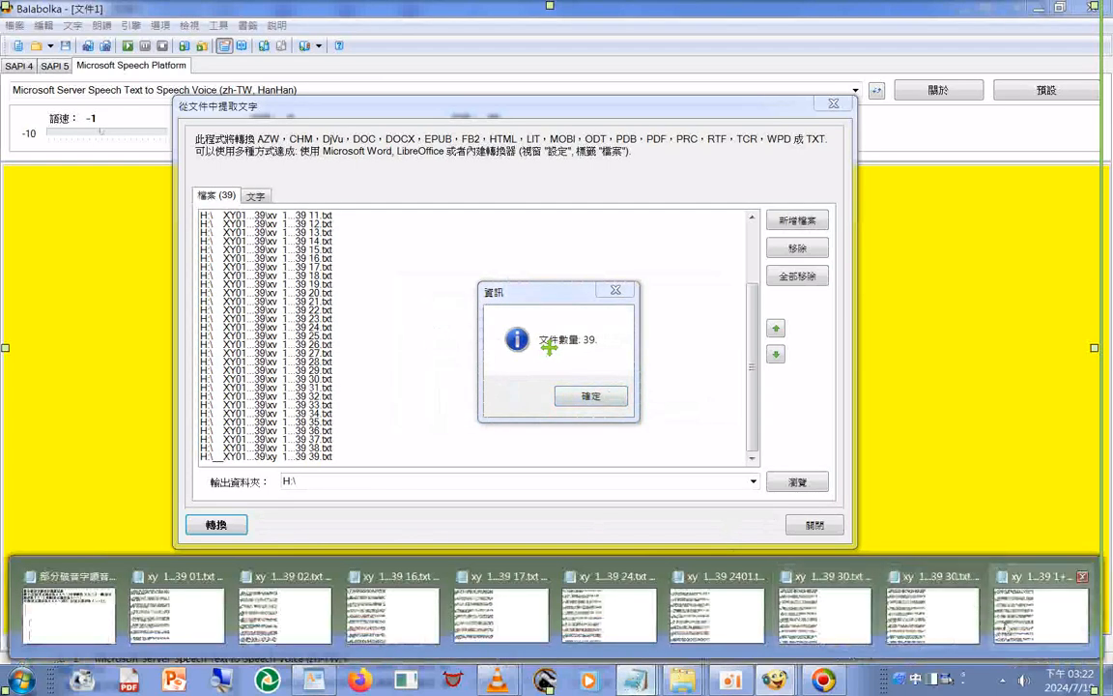
left_click(1007, 628)
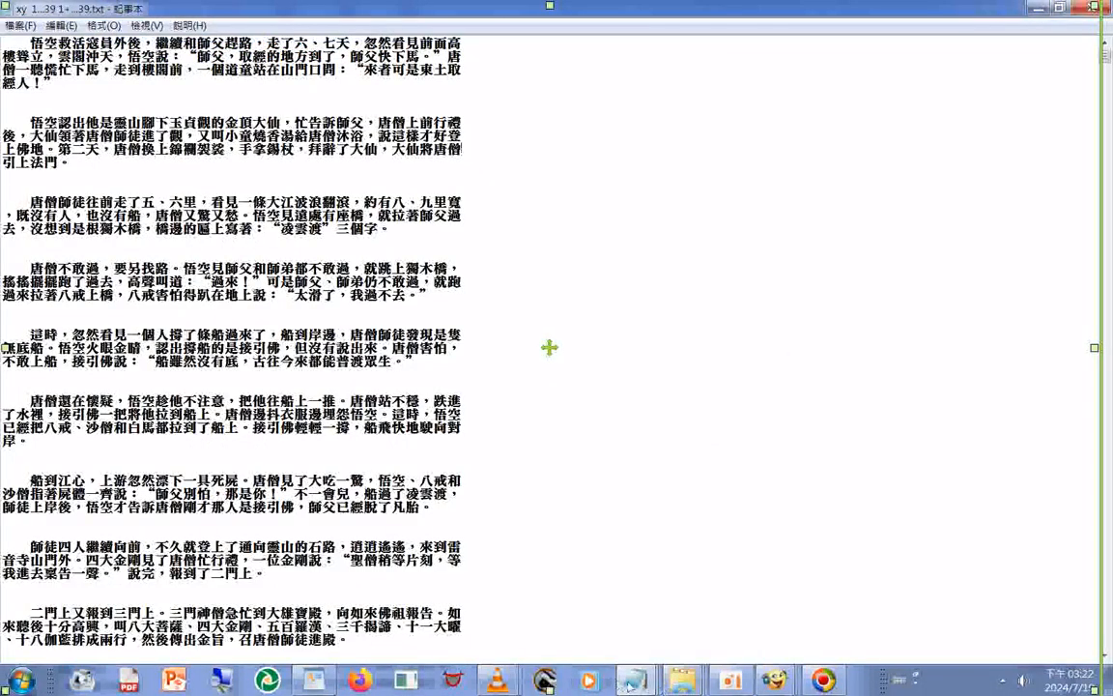
left_click(634, 682)
key("ctrl+o")
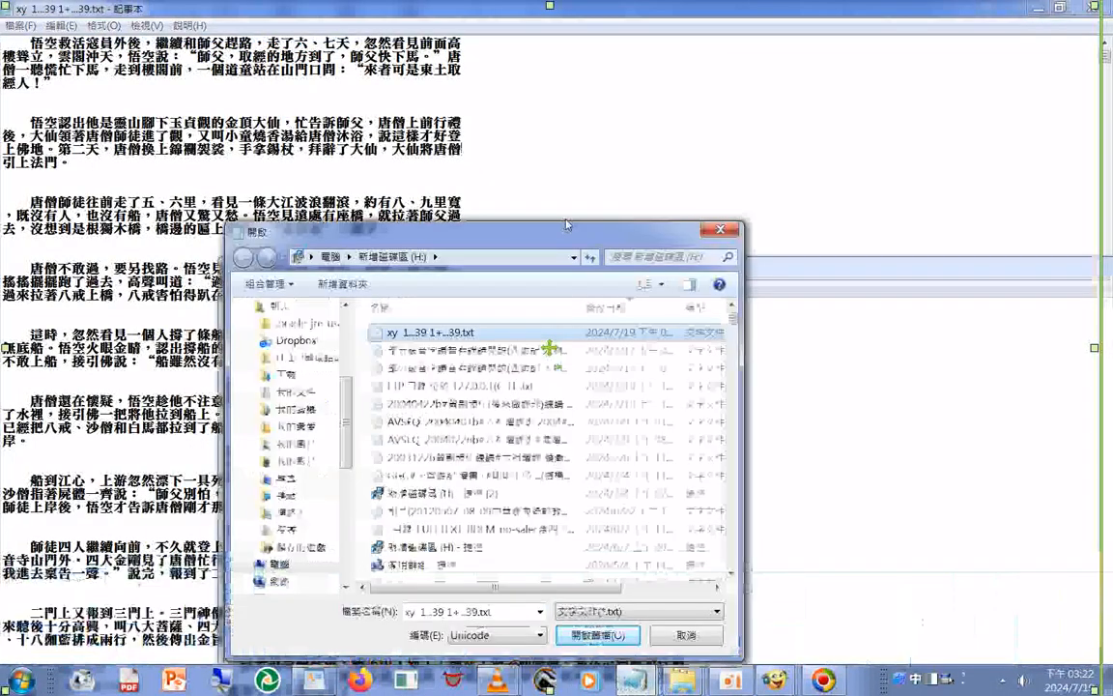
right_click(447, 337)
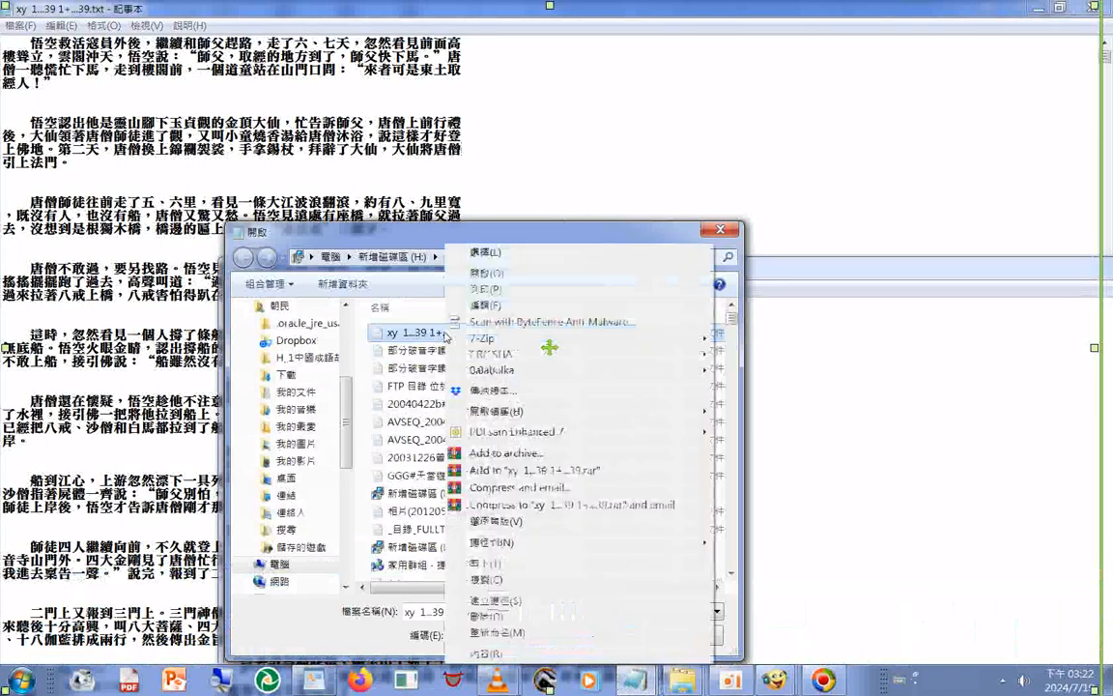
mouse_move(502, 414)
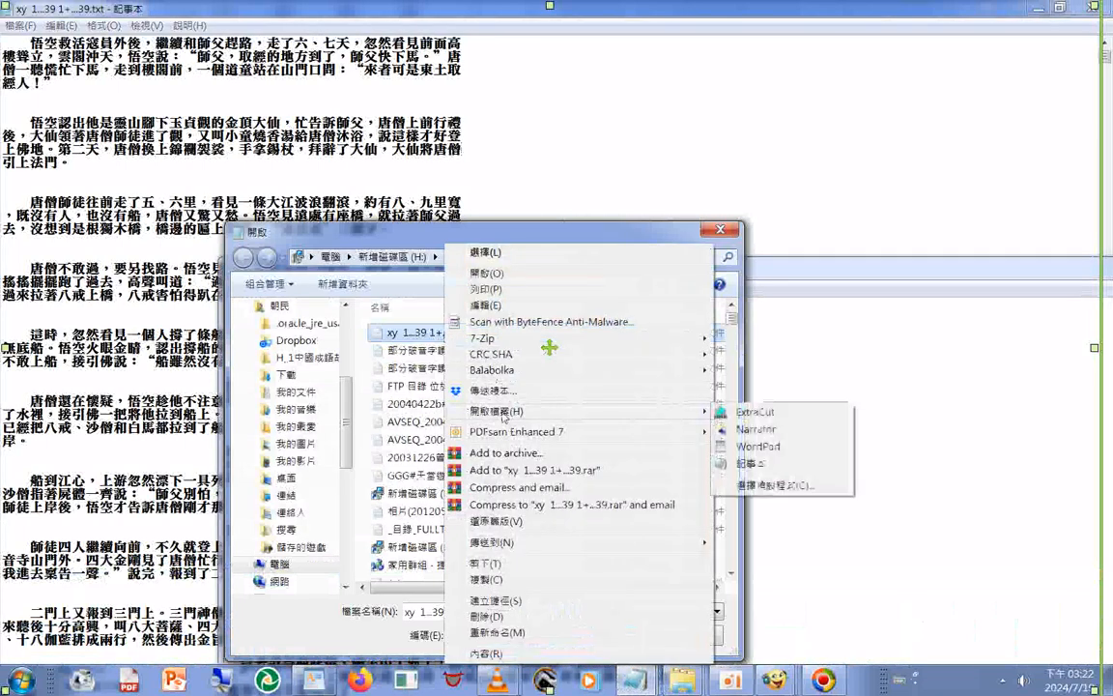
left_click(750, 463)
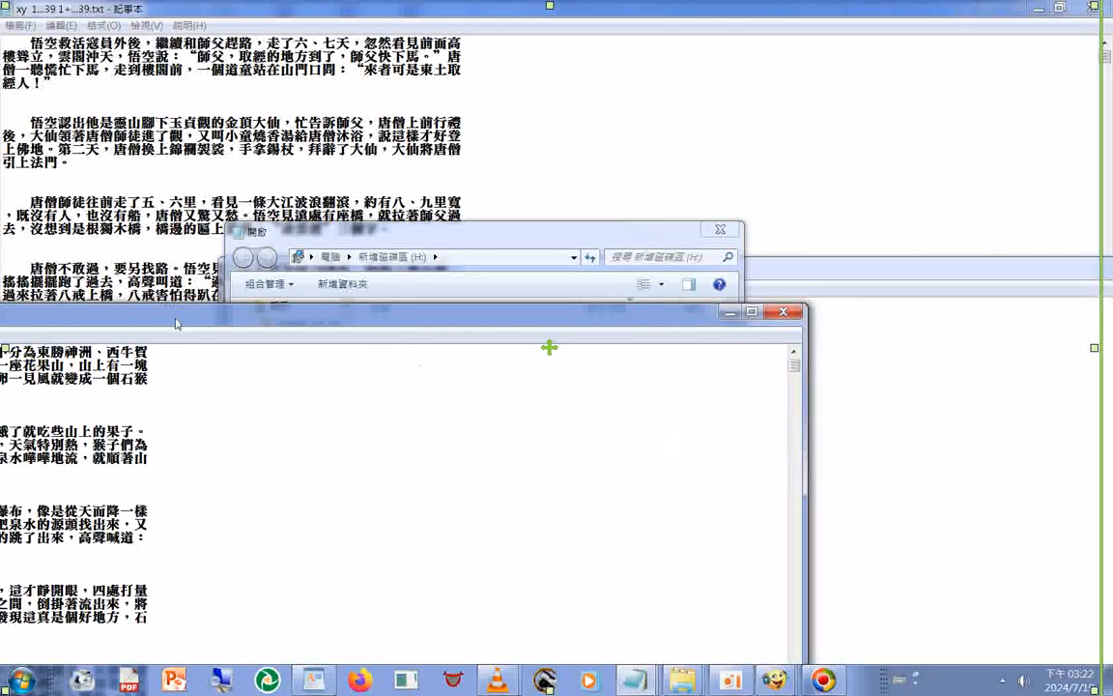
Arrange the new Notepad window beside the old merged text so both versions' openings can be compared
left_click_drag(177, 323, 178, 3)
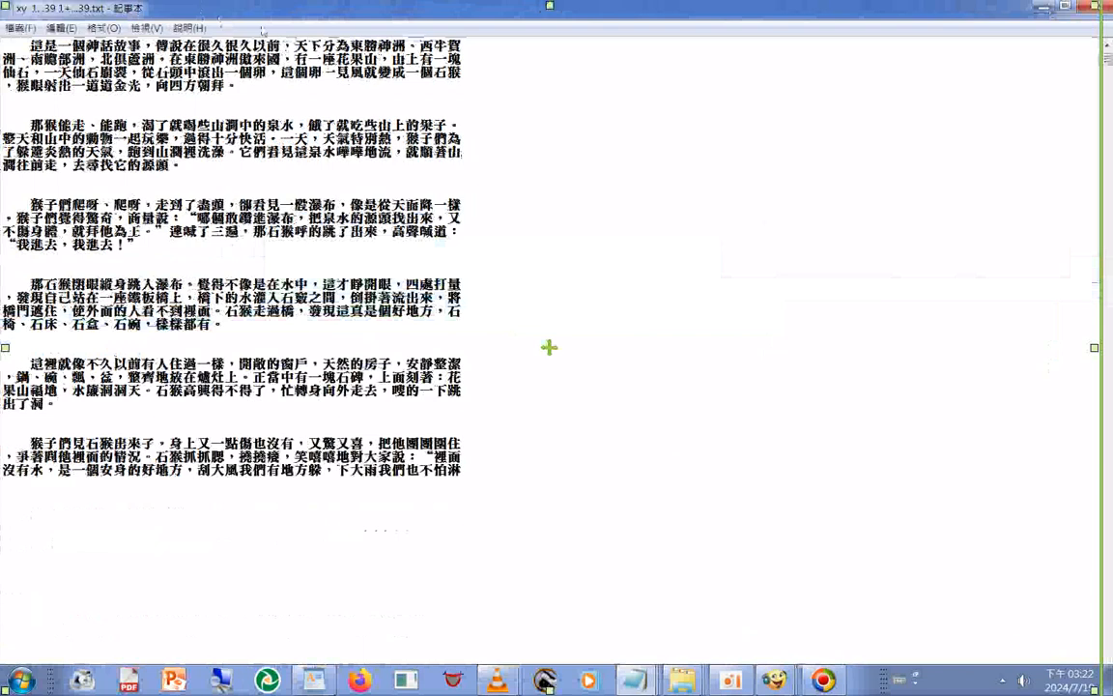
left_click_drag(262, 11, 508, 15)
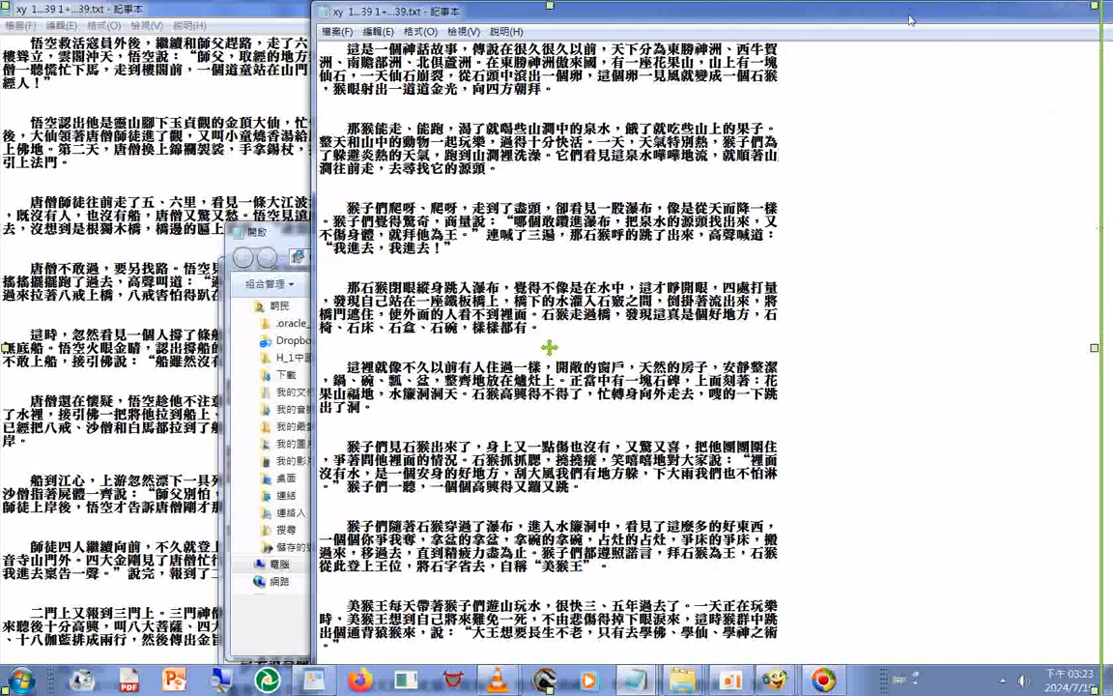
left_click_drag(909, 20, 744, 1)
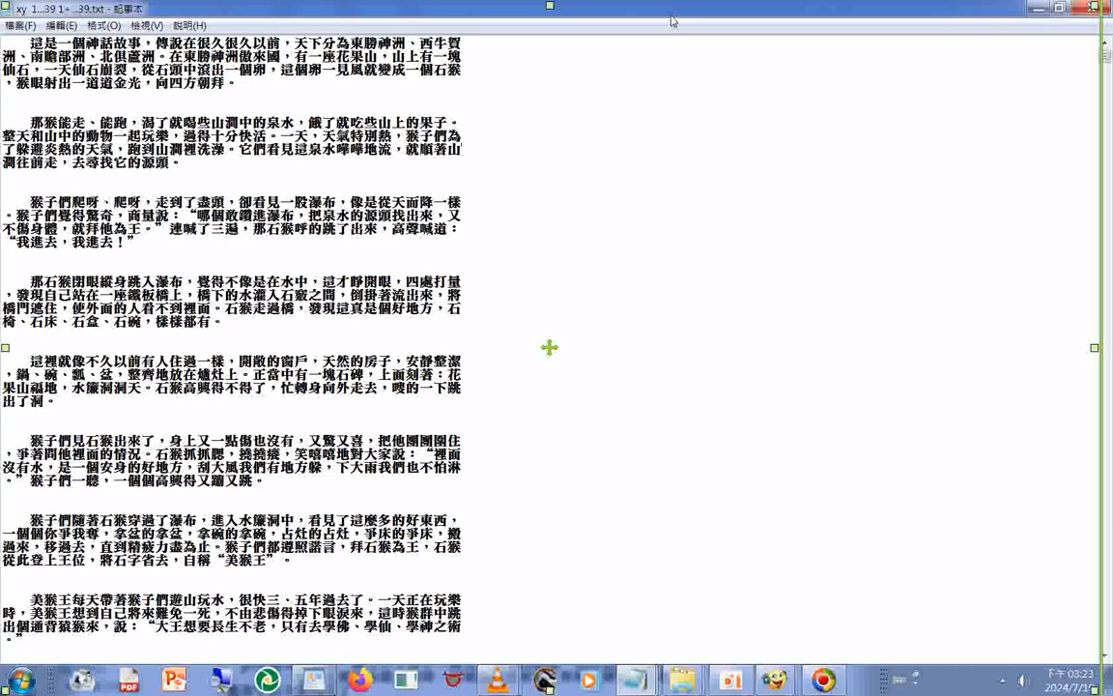
double_click(577, 20)
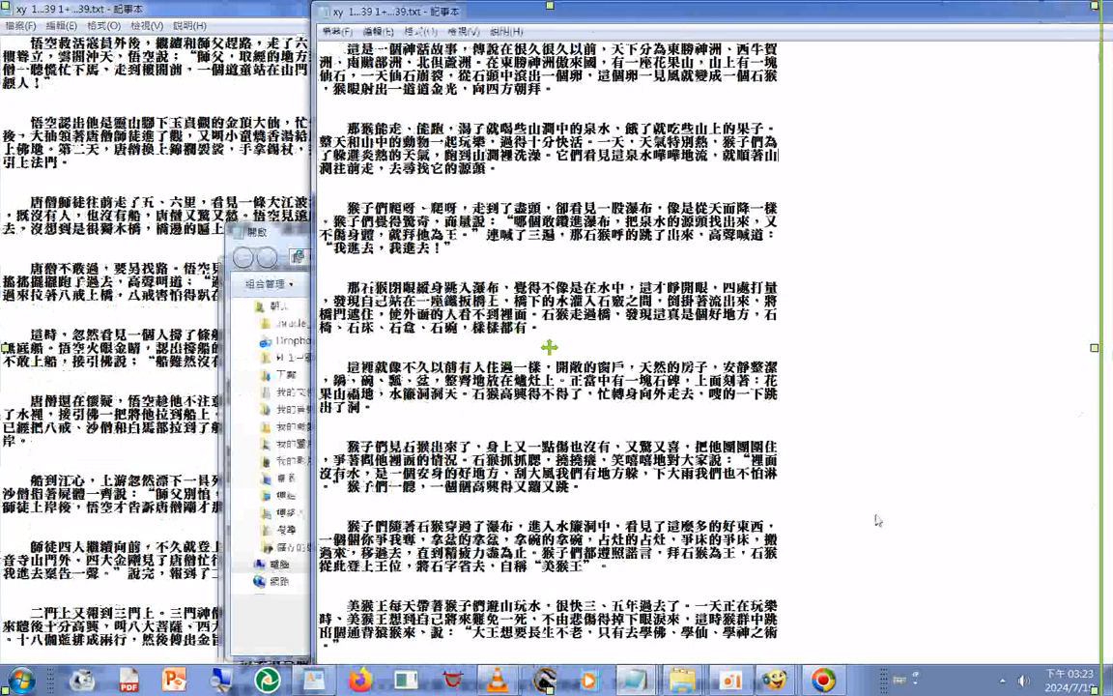
Look through the new merged text down to its final chapters to check the chapter order
scroll(878, 519, "down", 10)
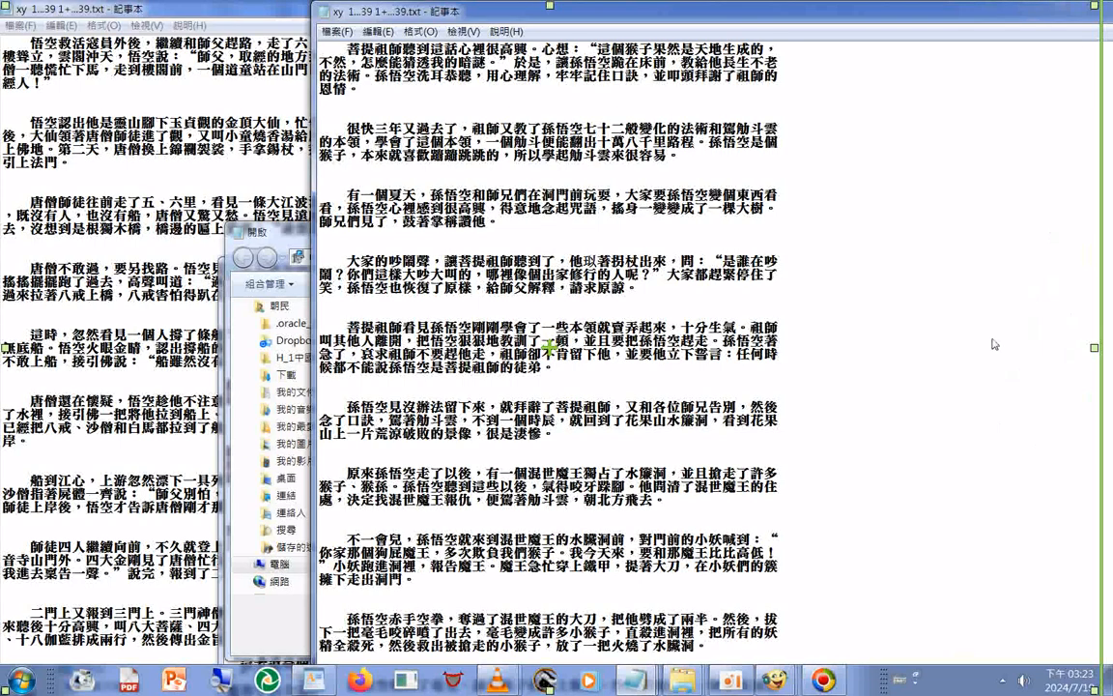
scroll(995, 344, "down", 15)
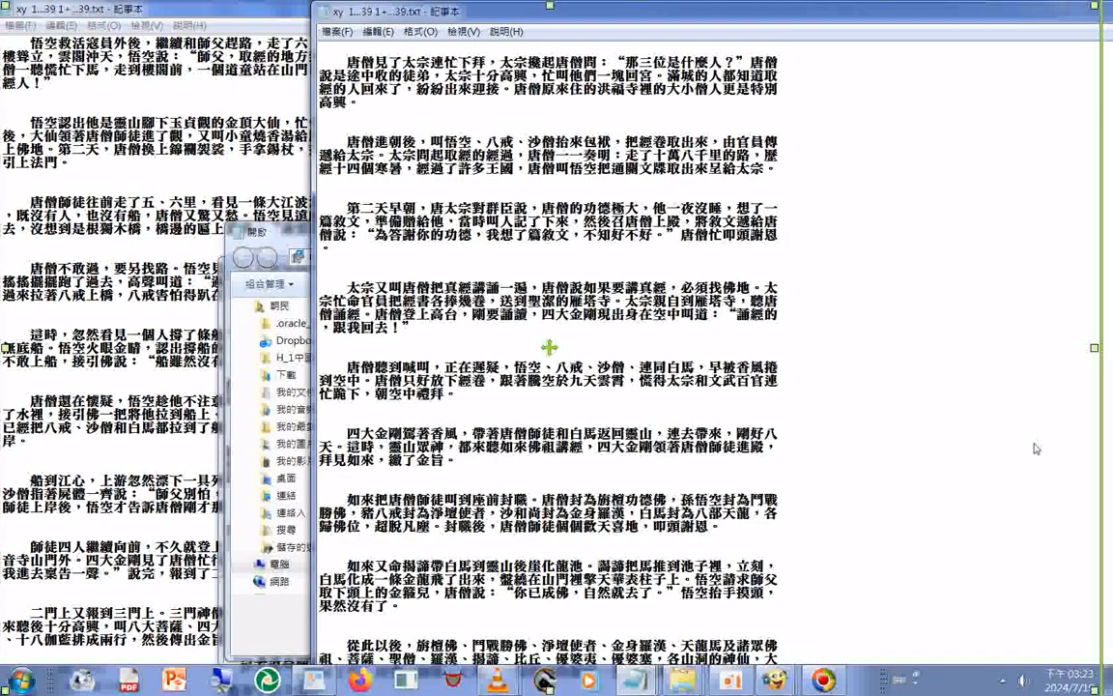
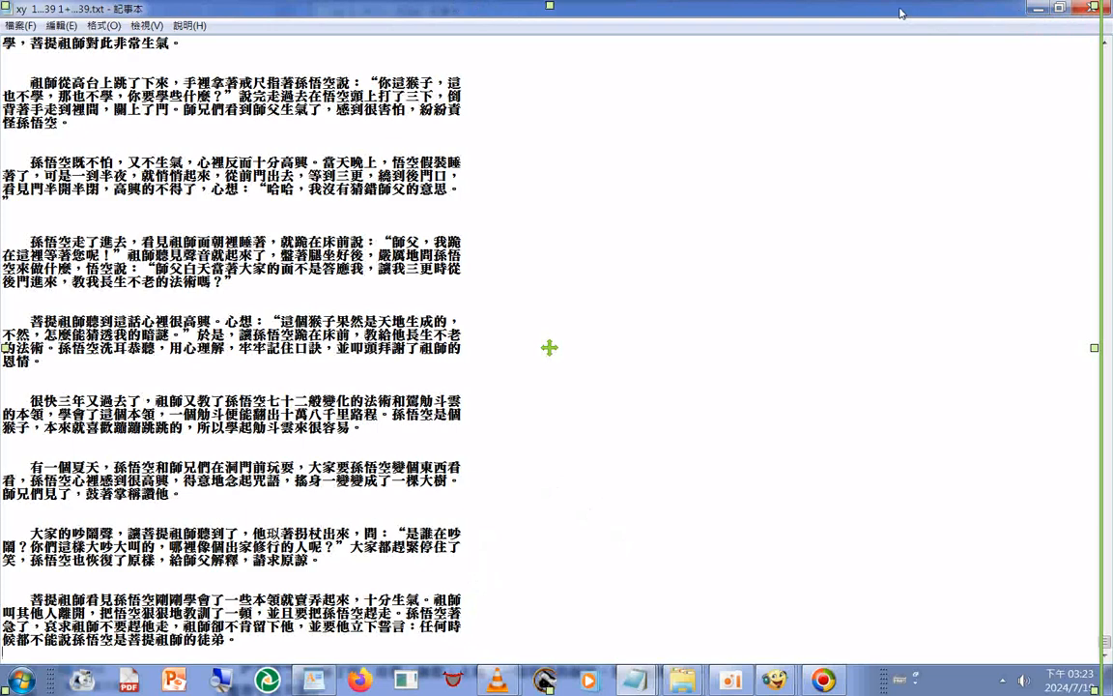
double_click(902, 14)
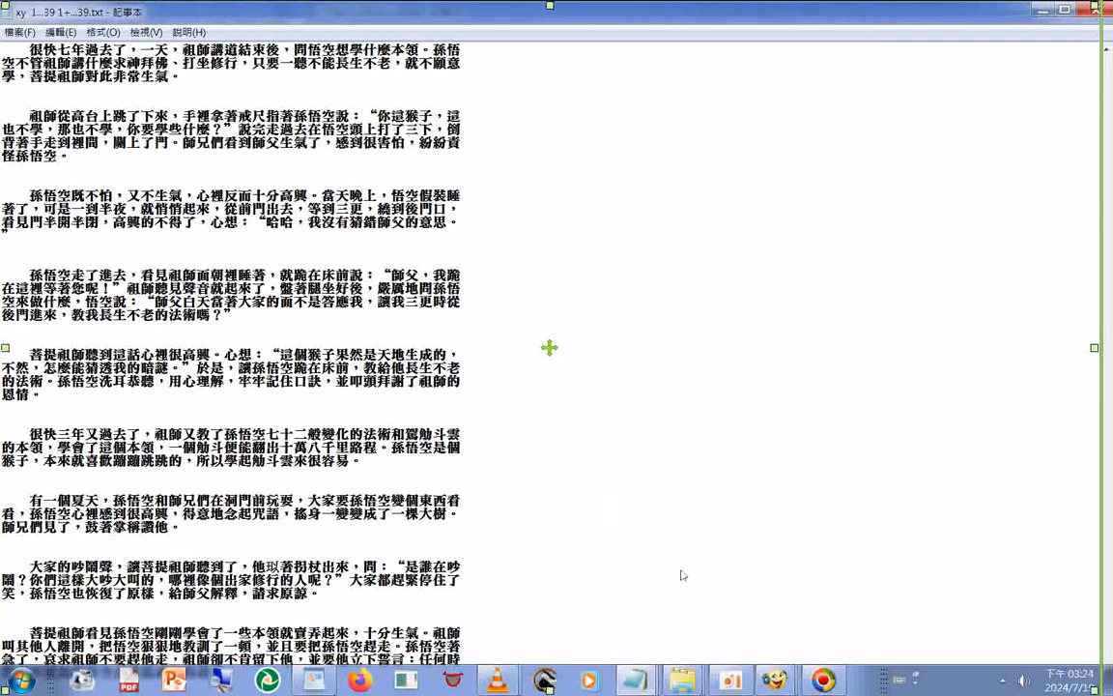
Switch to the new merged text's Notepad window and copy the selected line beginning 從此以後 in the closing paragraph
mouse_move(643, 677)
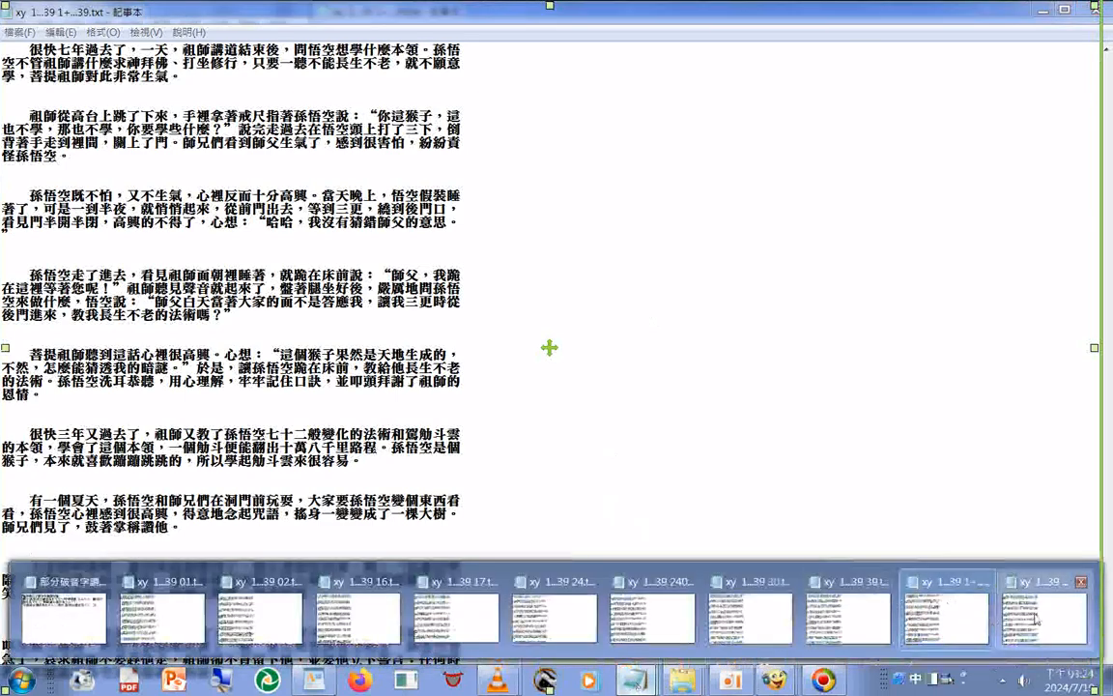
left_click(1035, 619)
right_click(674, 395)
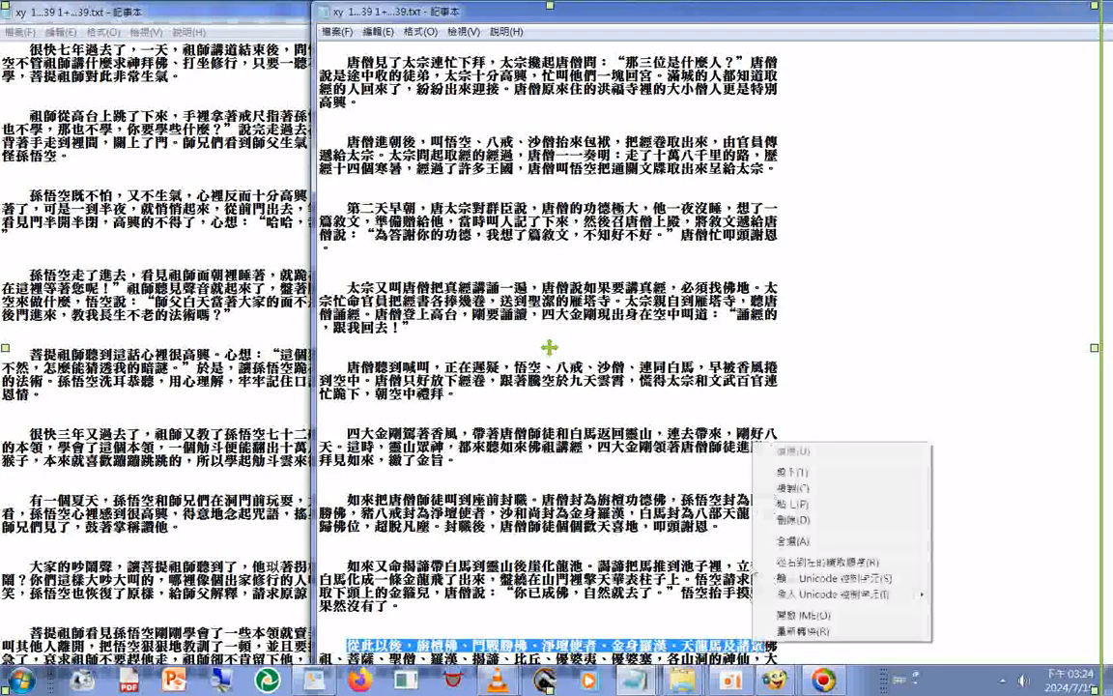
left_click(771, 443)
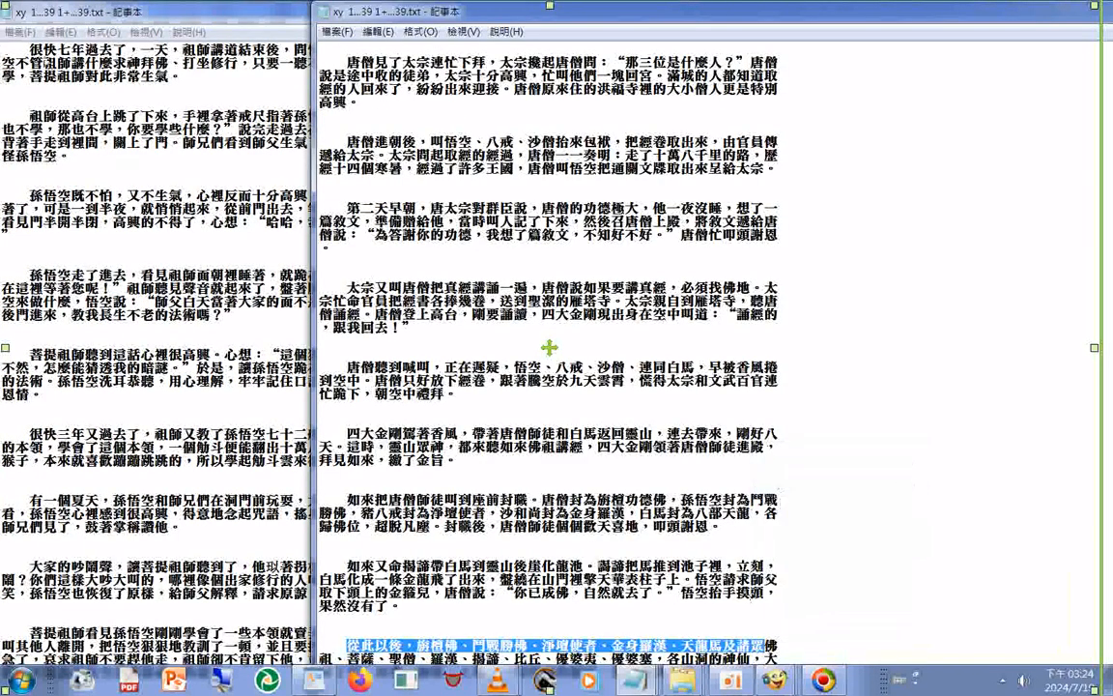
Search upward in the old merged text for the copied 從此以後 line and examine the chapters following the match
left_click(15, 36)
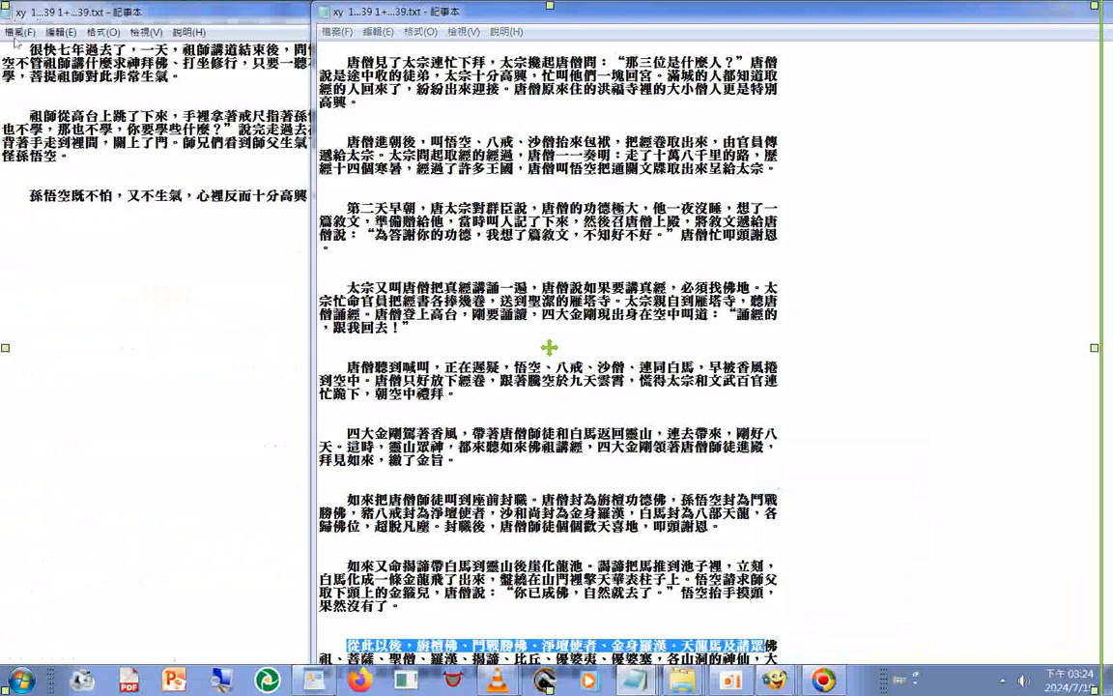
left_click(14, 36)
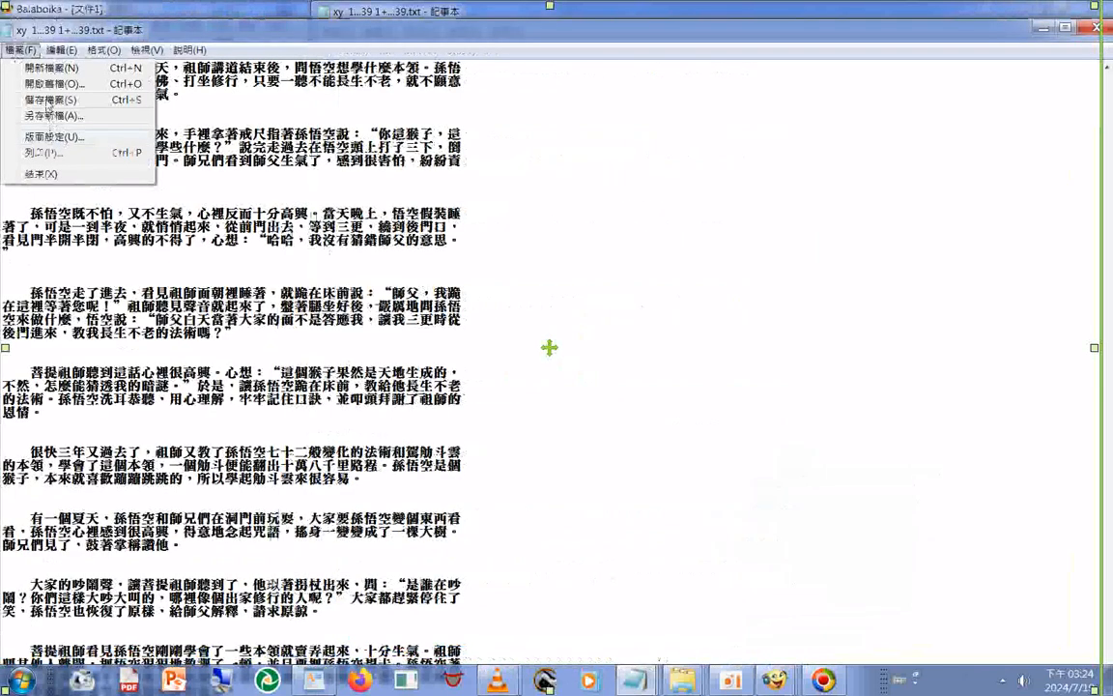
mouse_move(61, 50)
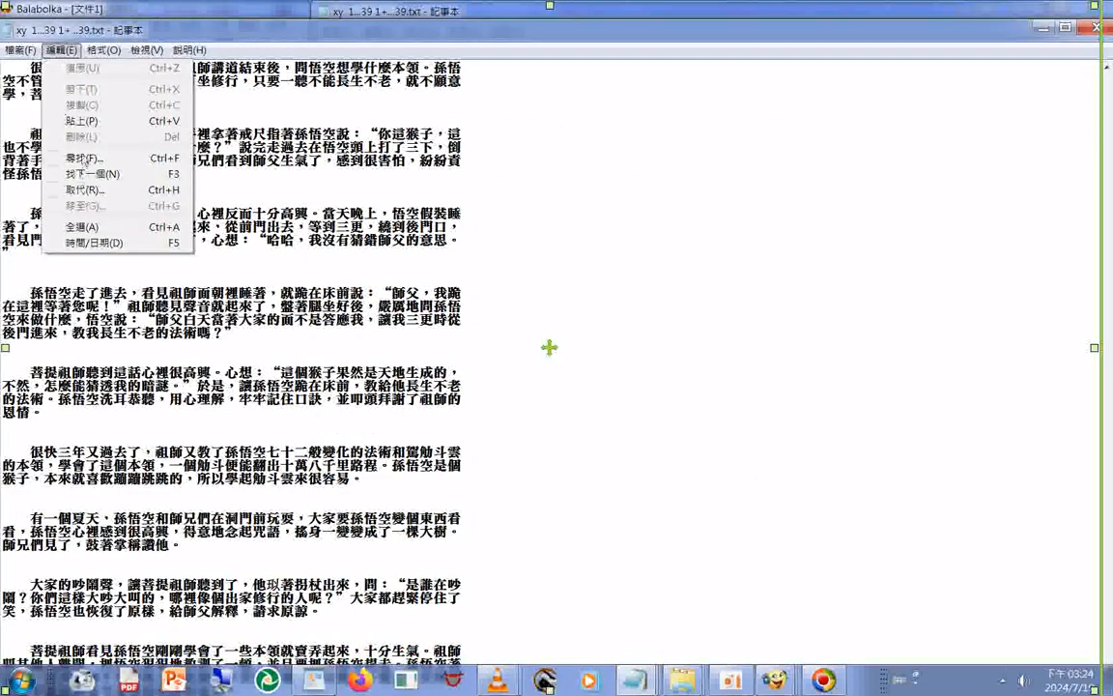
left_click(77, 157)
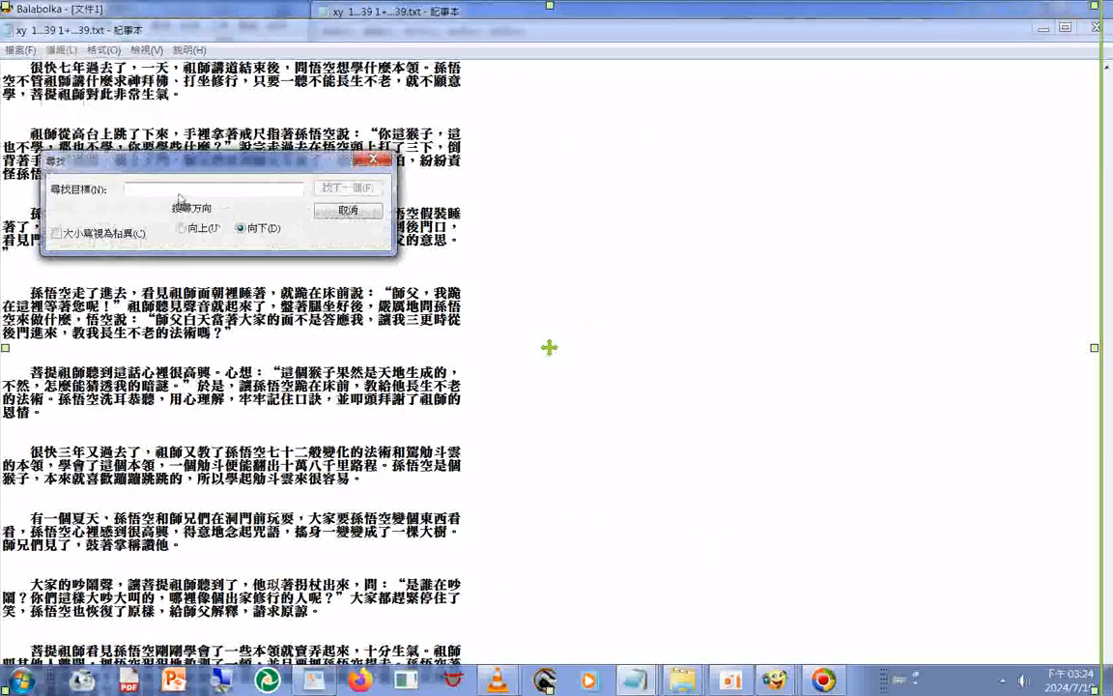
right_click(156, 172)
left_click(246, 253)
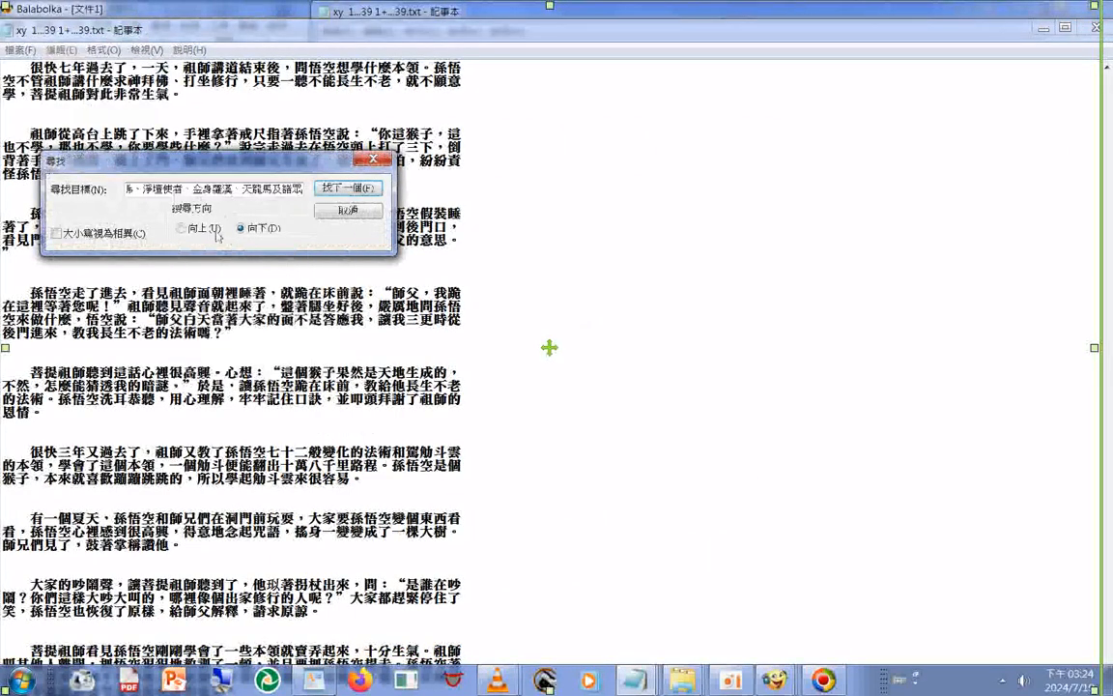
left_click(181, 228)
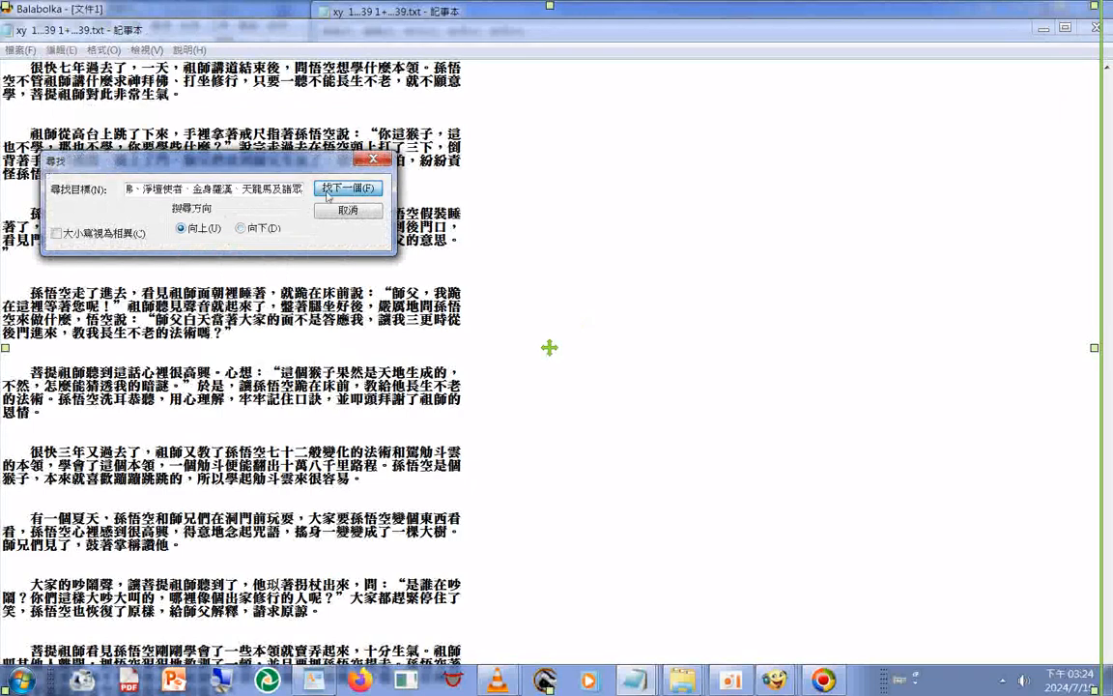
left_click(327, 192)
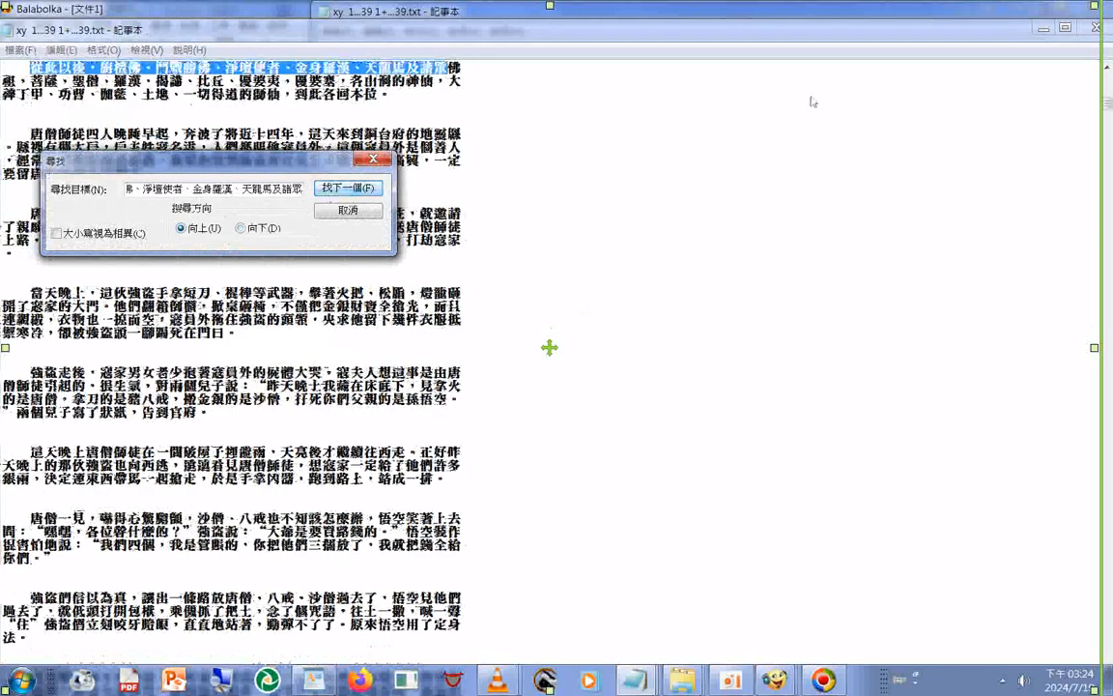
left_click(1107, 87)
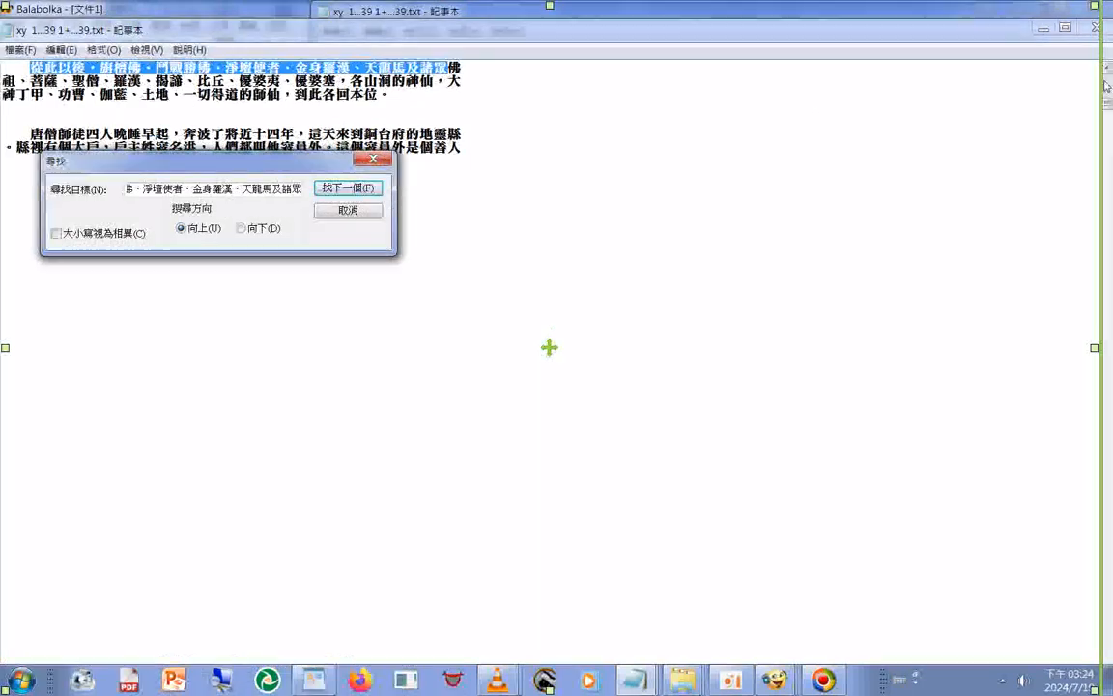
left_click(1107, 87)
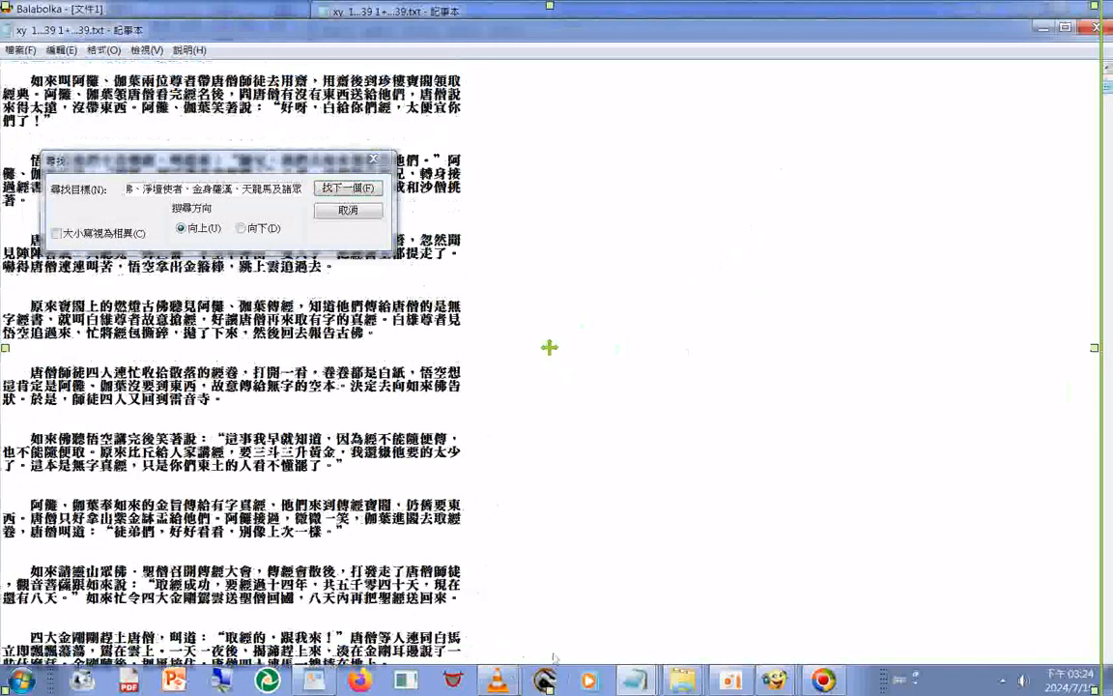
Switch to the new merged text, return to its beginning and highlight the opening line for comparison
left_click(641, 684)
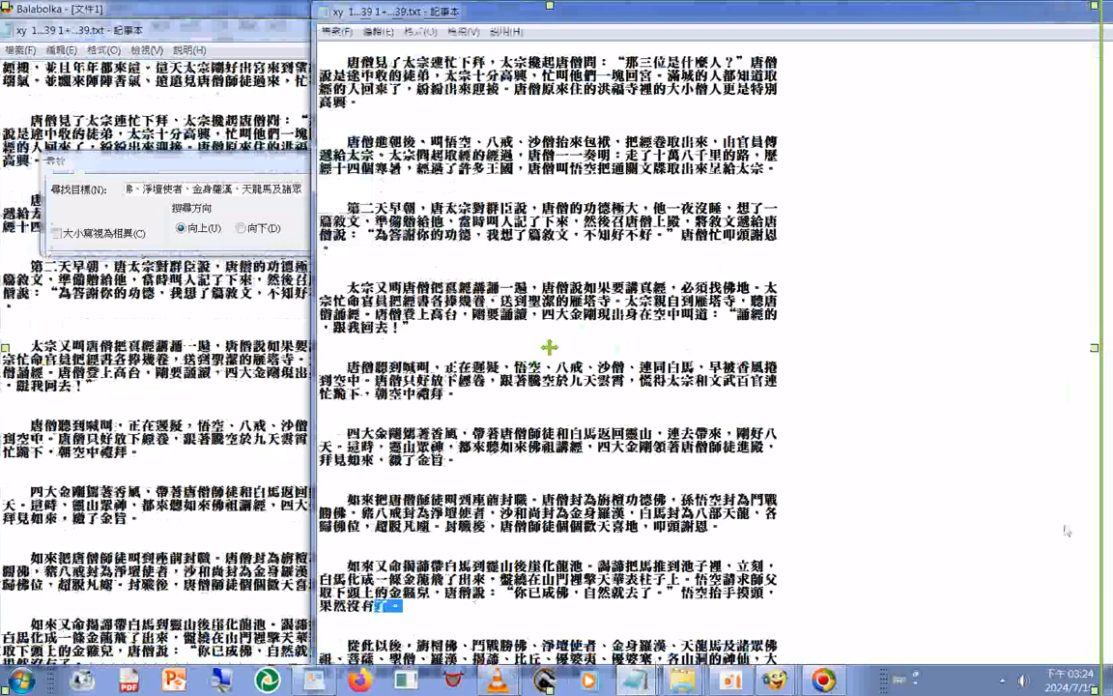
key("ctrl+Home")
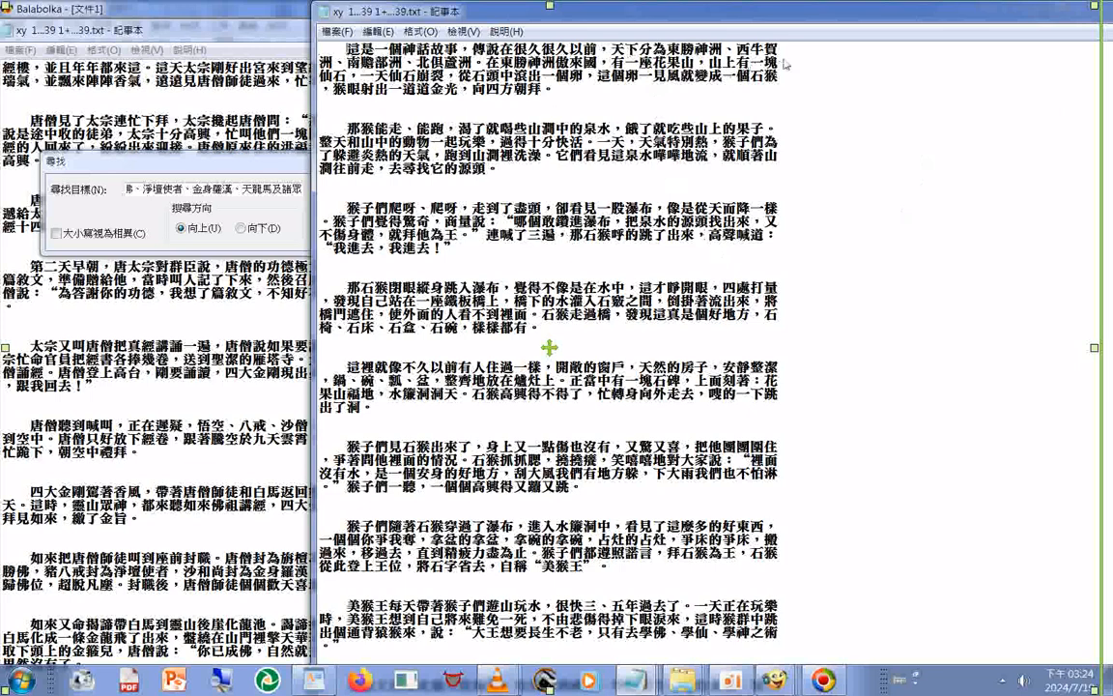
left_click_drag(784, 50, 346, 49)
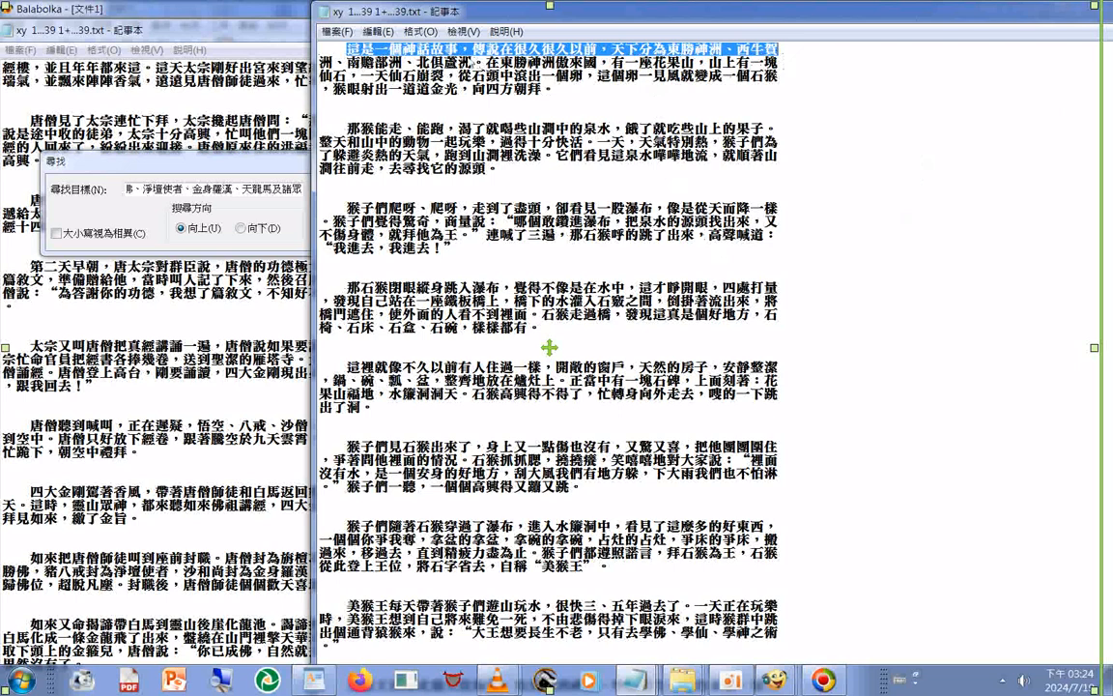
left_click(488, 115)
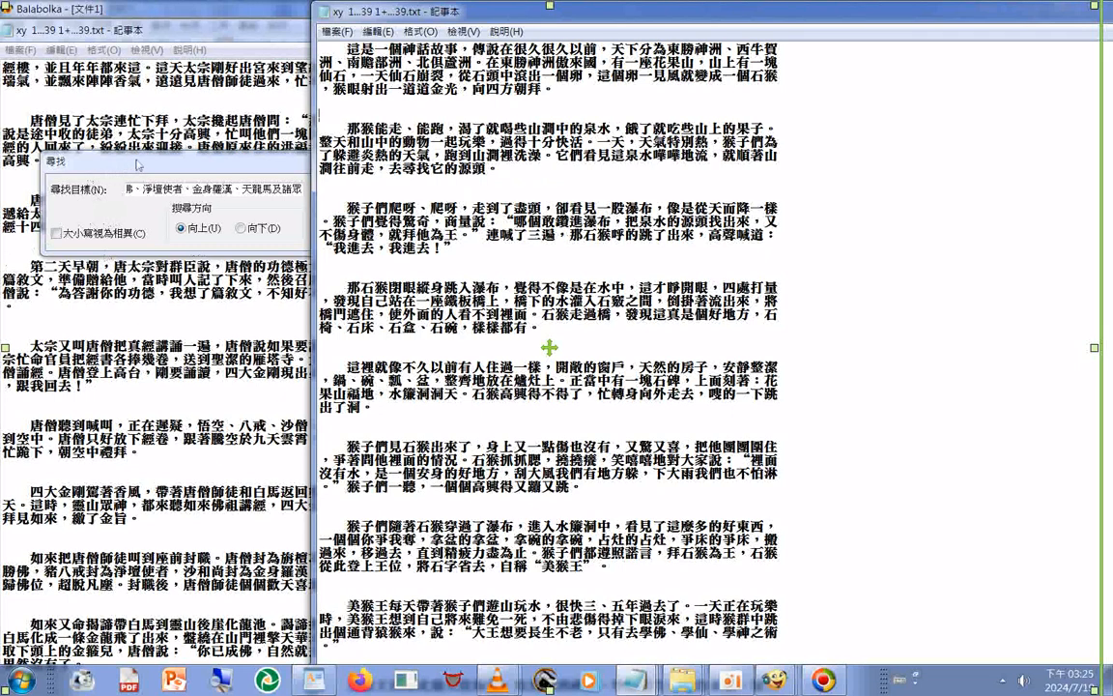
left_click_drag(174, 189, 193, 191)
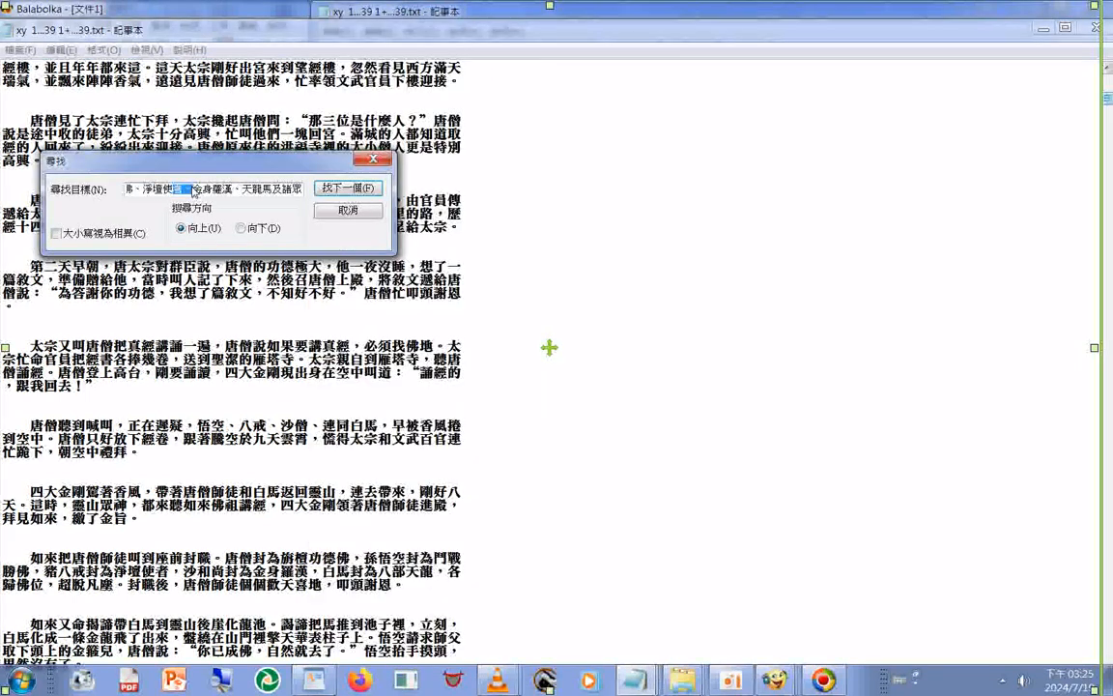
double_click(193, 191)
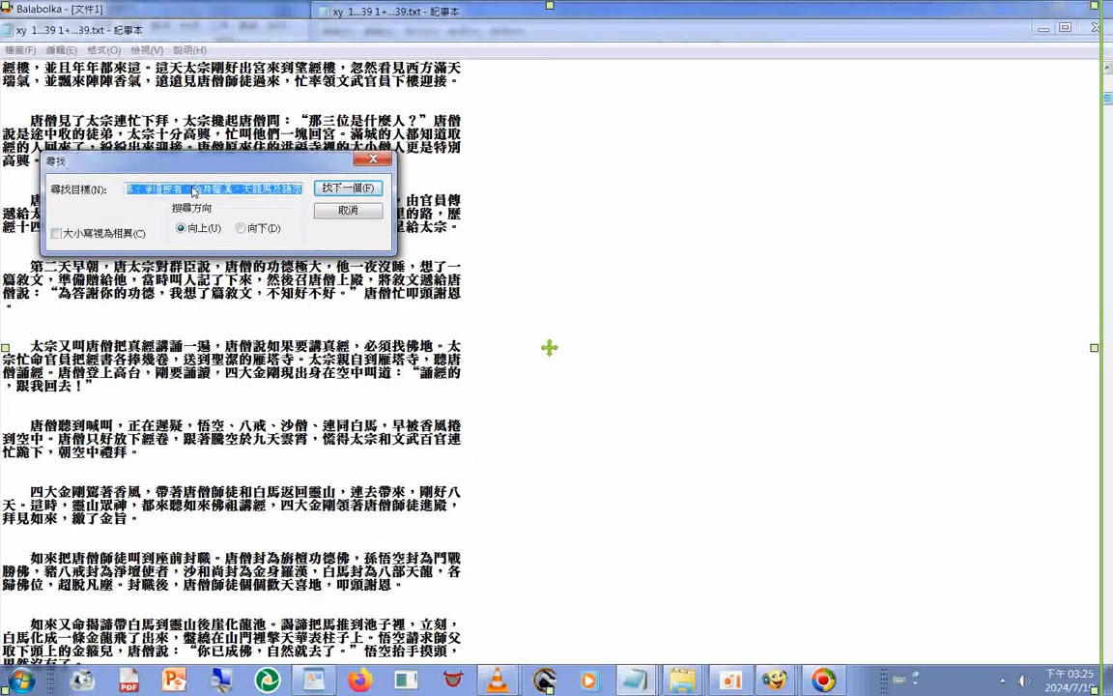
key("ctrl+c")
key("ctrl+c")
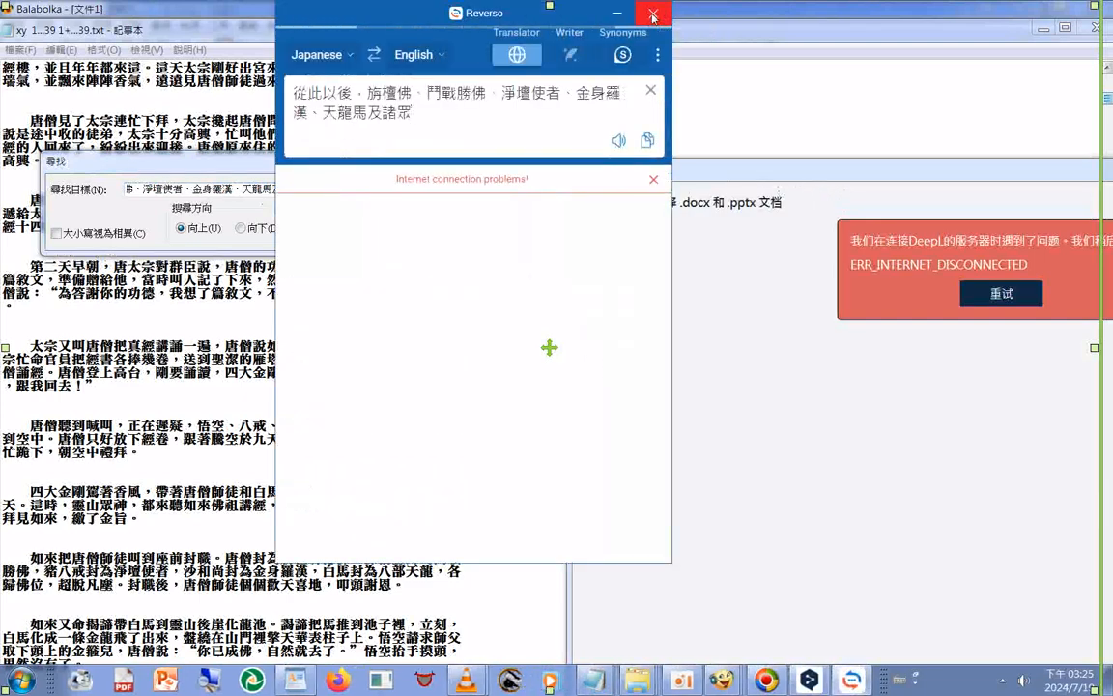
left_click(653, 14)
double_click(995, 168)
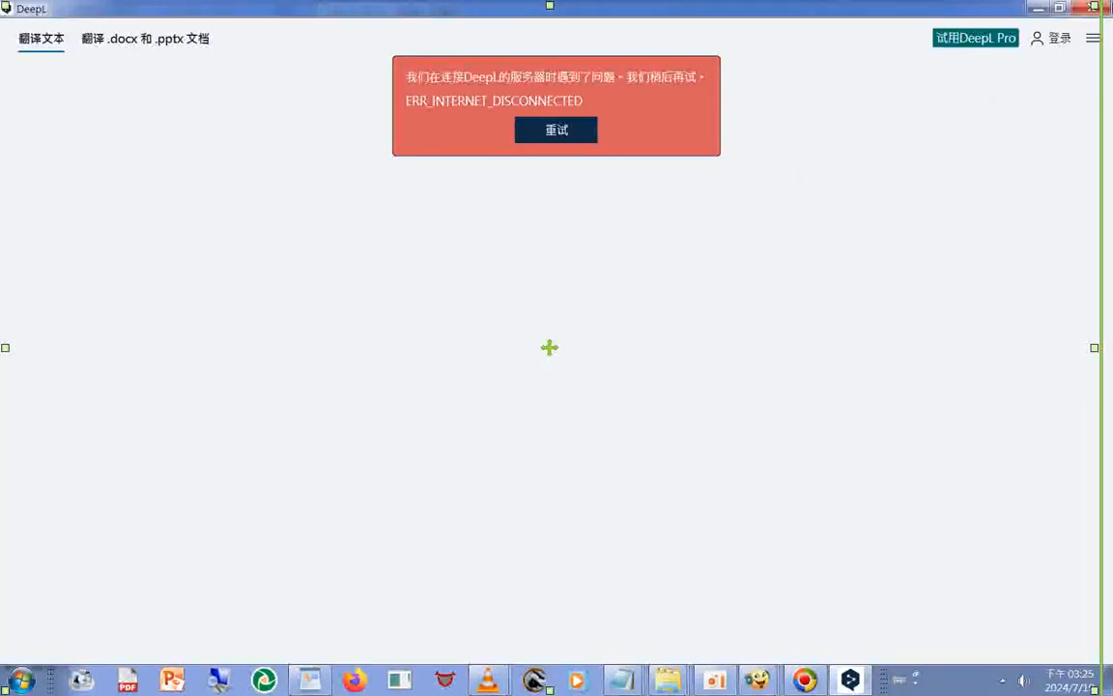
left_click(1092, 9)
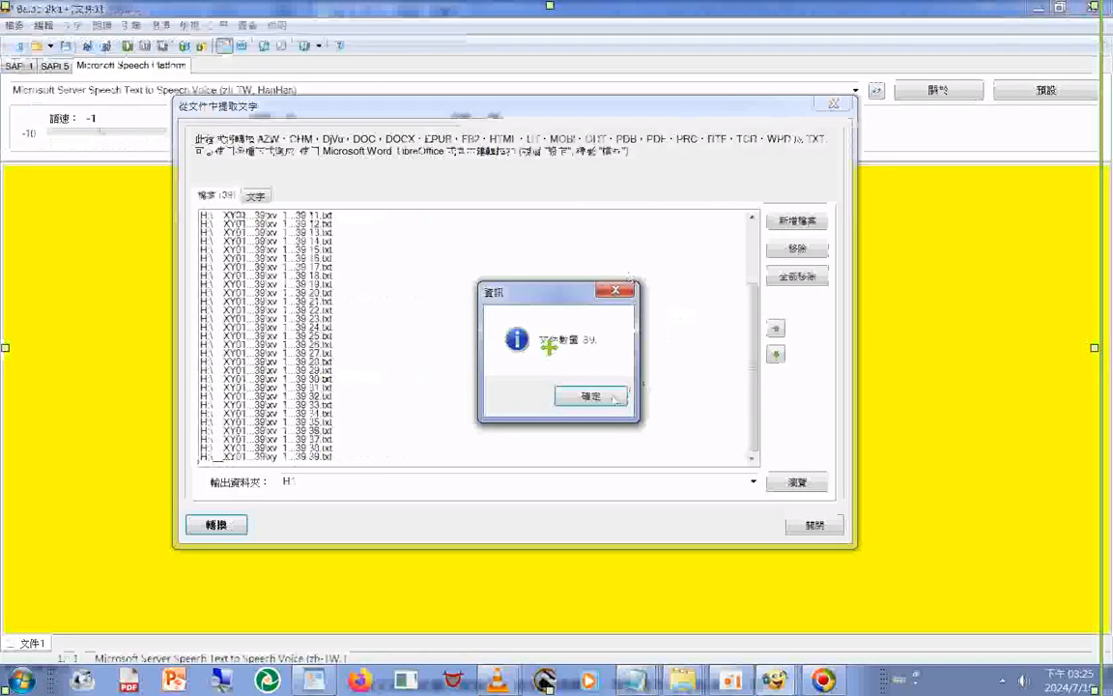
Dismiss Balabolka's conversion message and search upward again for the 從此以後 line in the old merged text
left_click(592, 397)
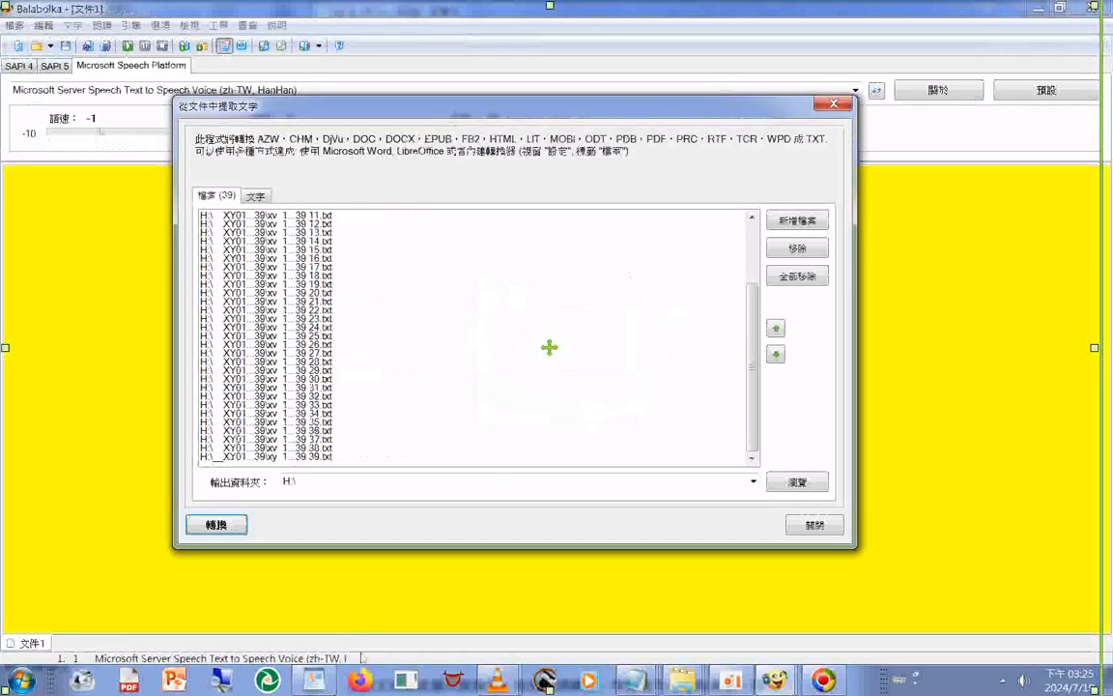
left_click(633, 681)
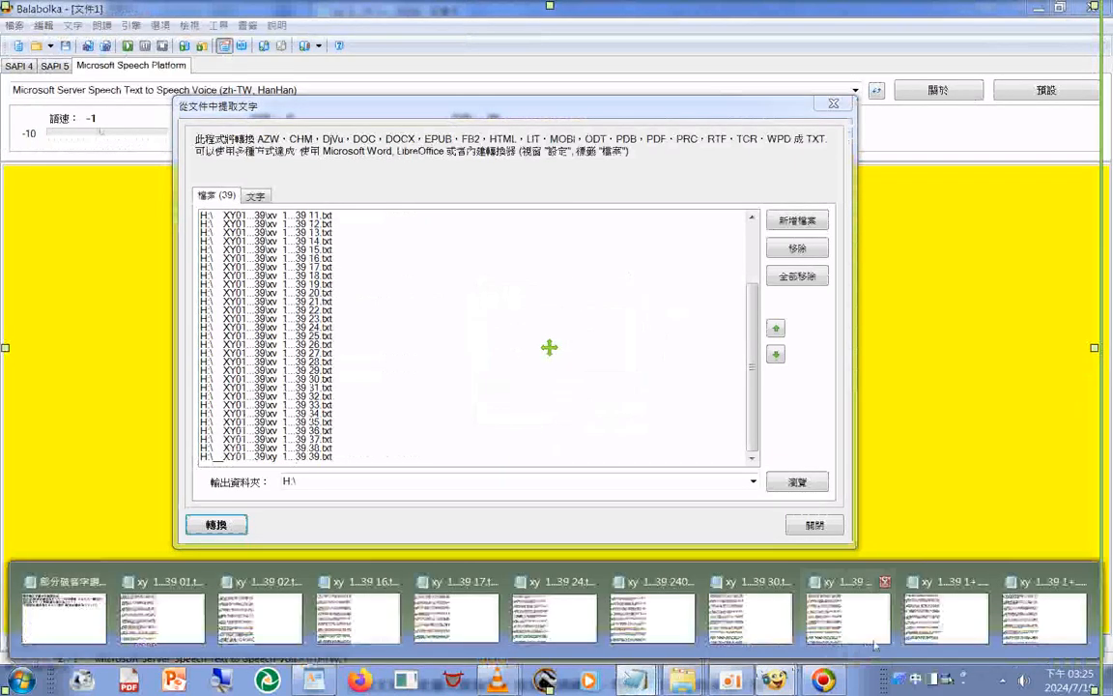
left_click(950, 620)
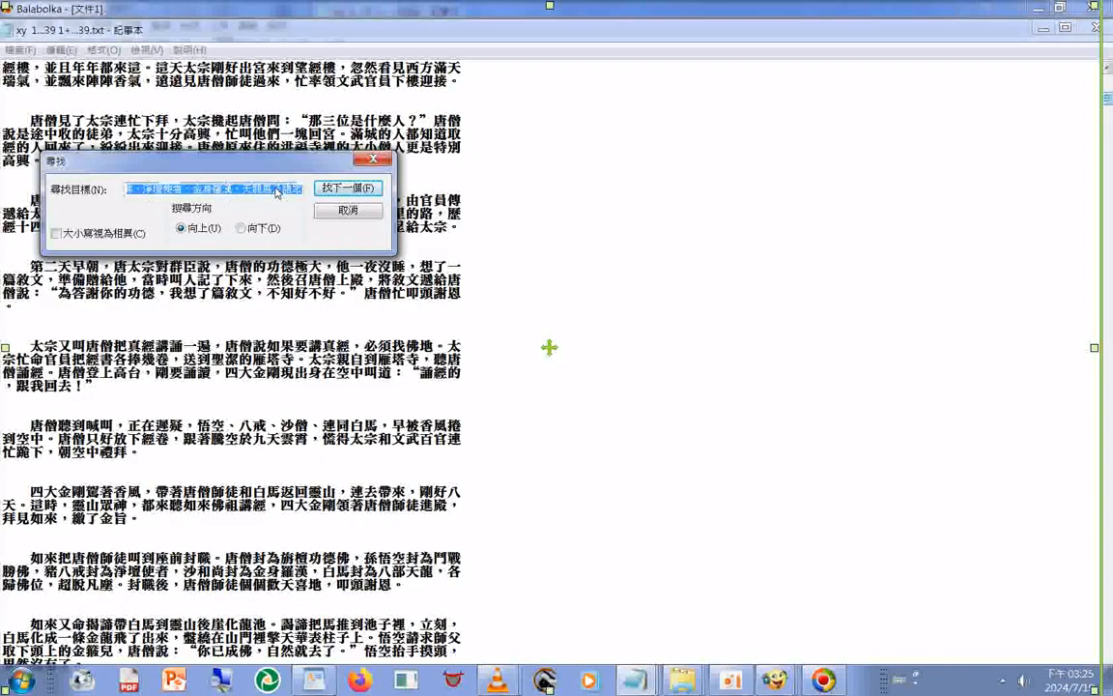
left_click(278, 191)
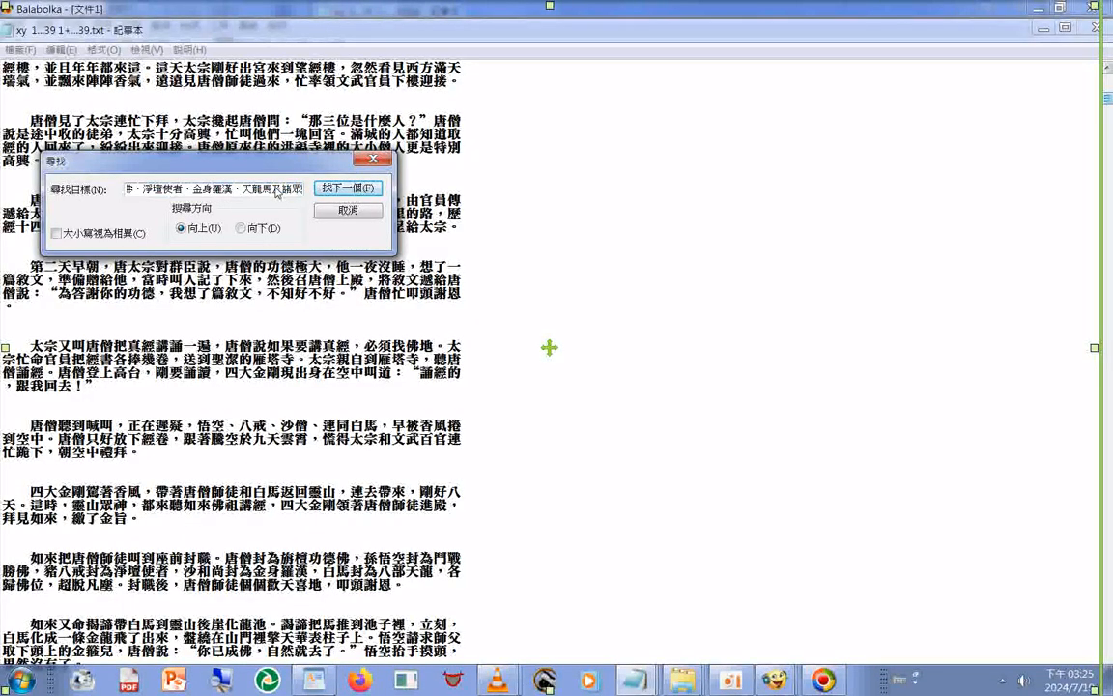
key("Return")
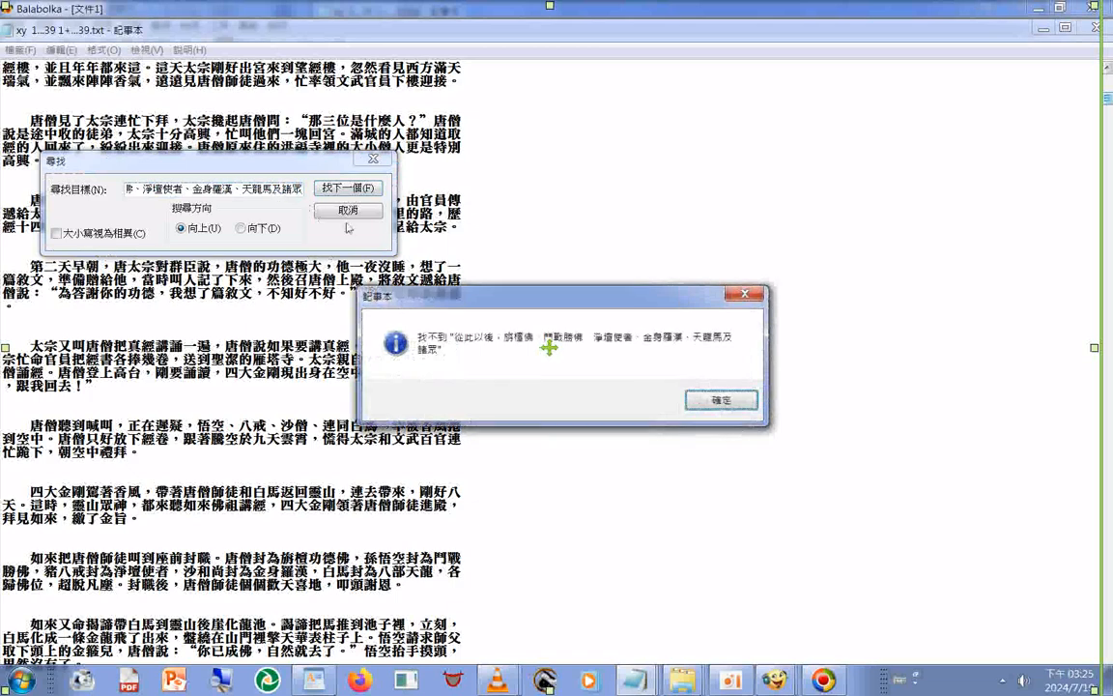
key("Return")
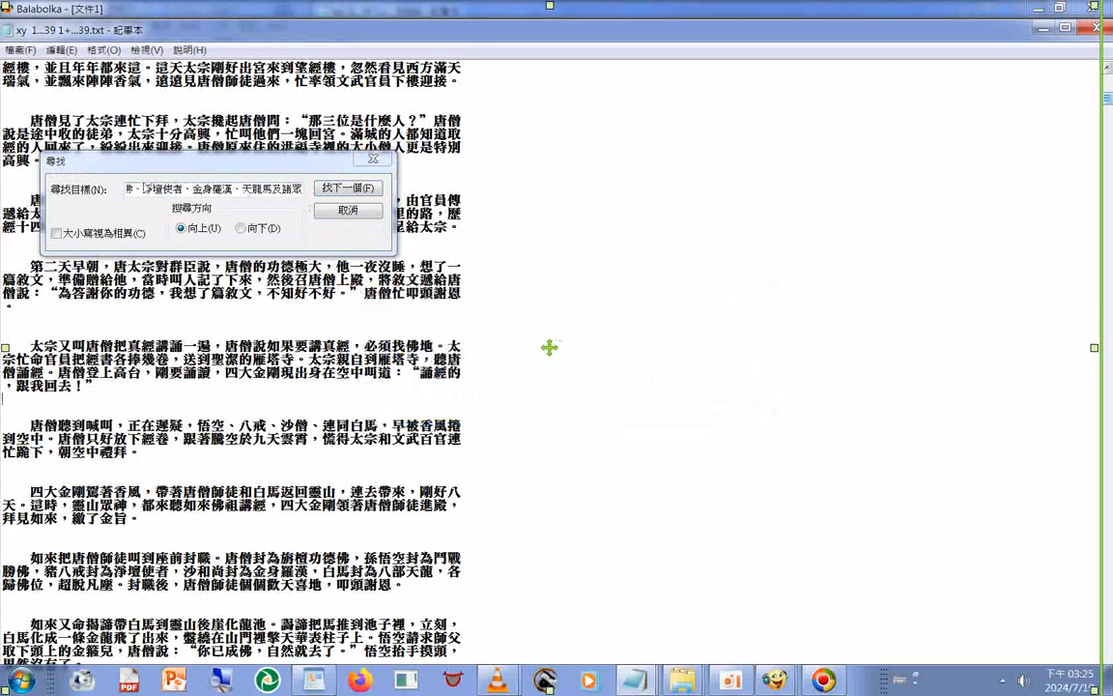
Paste the copied 從此以後 line into the search text and search downward in the old merged text
left_click(144, 188)
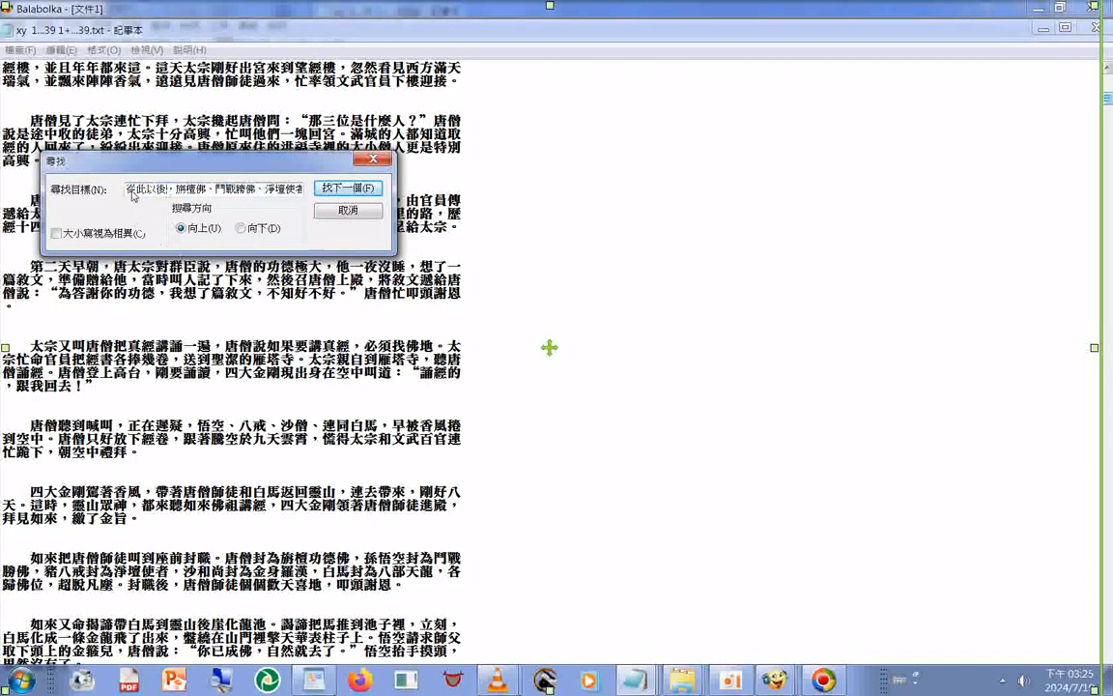
left_click_drag(136, 190, 307, 190)
right_click(264, 172)
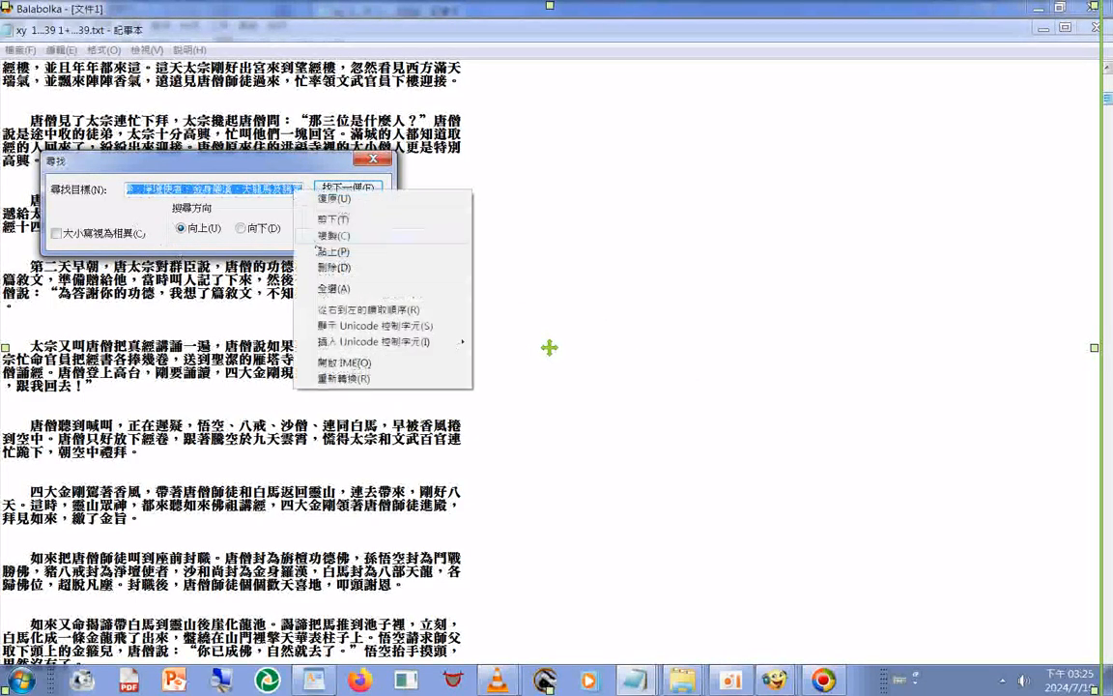
left_click(322, 252)
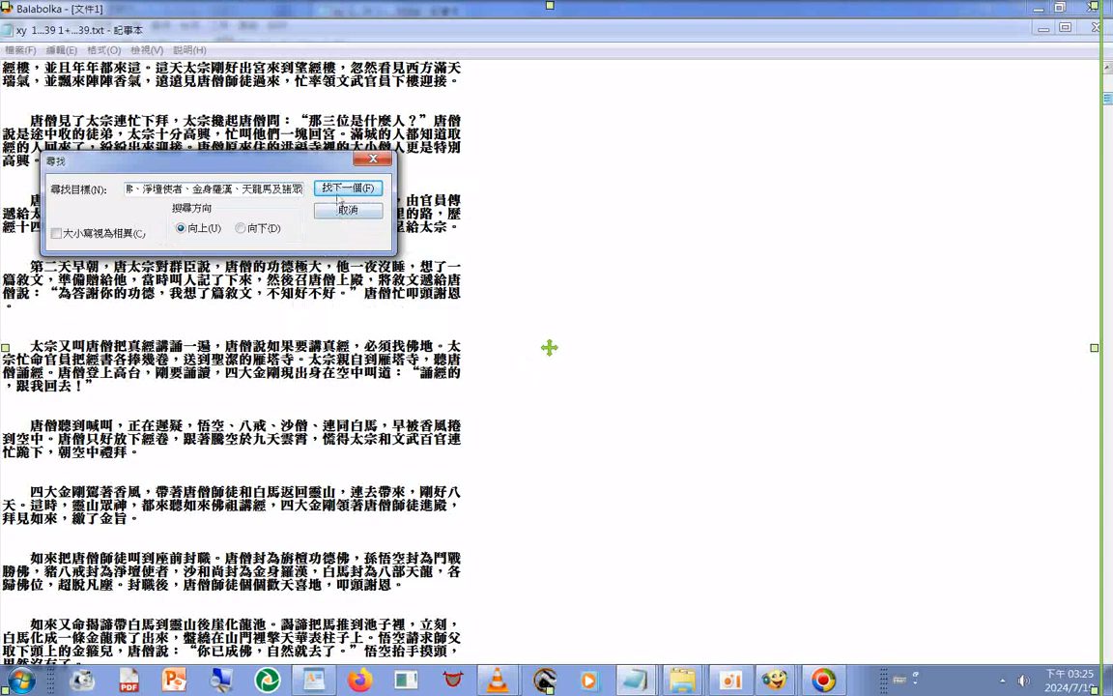
left_click(242, 228)
left_click(347, 188)
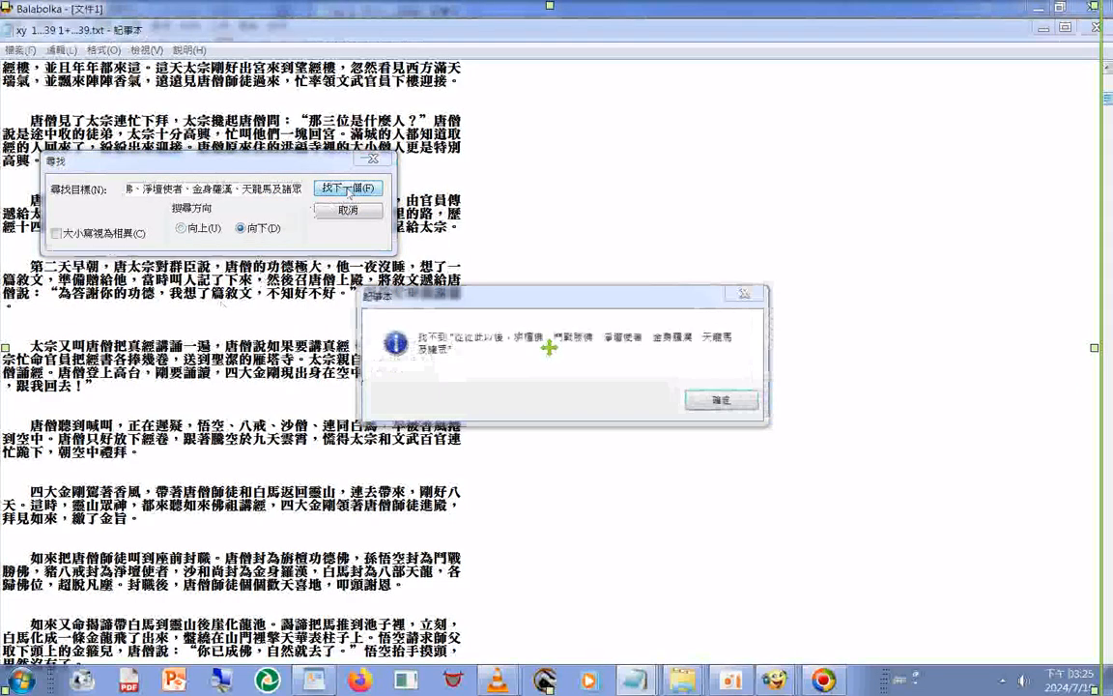
left_click(703, 405)
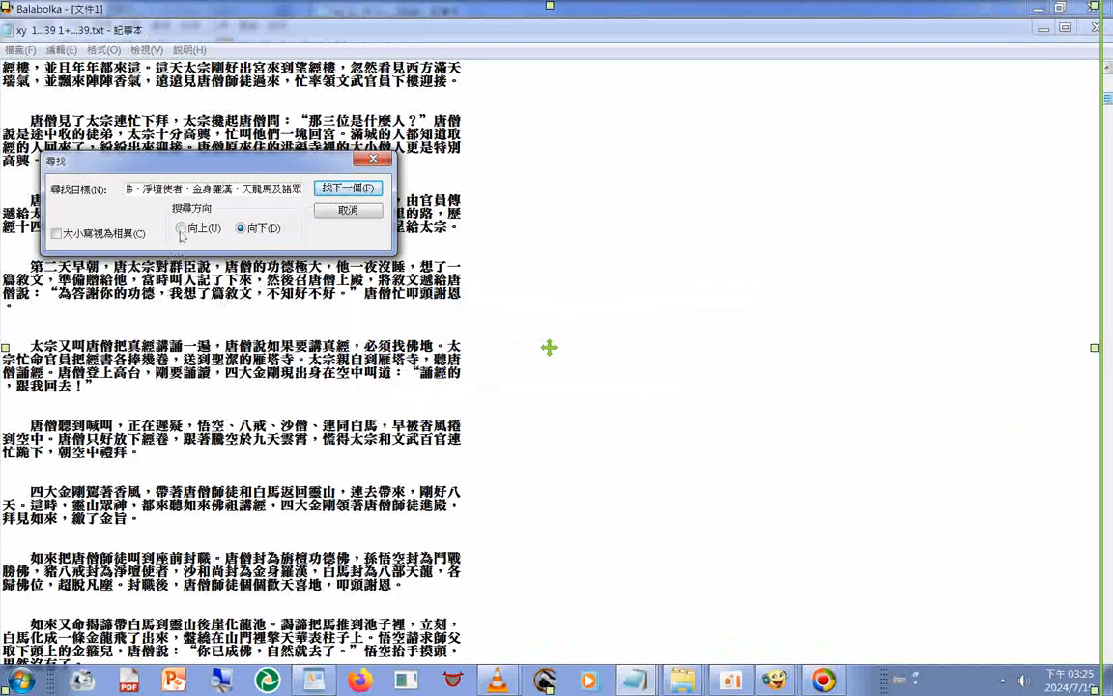
Search upward for the pasted line, set the search direction back to down and return to the old text
left_click(181, 230)
key("Return")
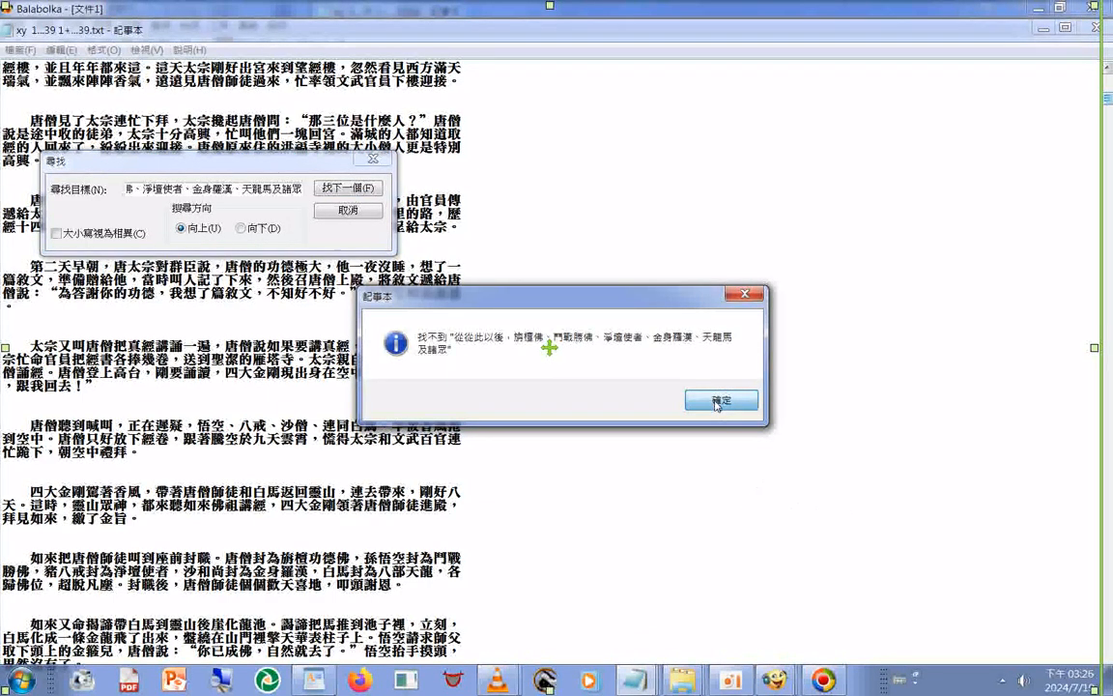
key("Return")
left_click(241, 228)
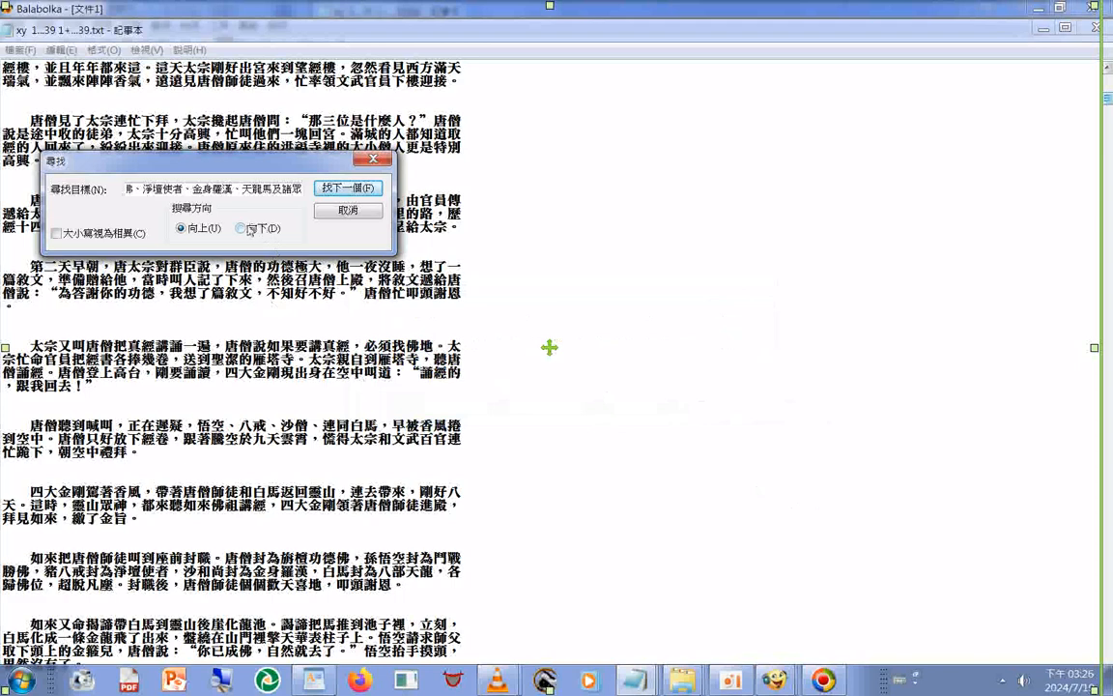
left_click(246, 342)
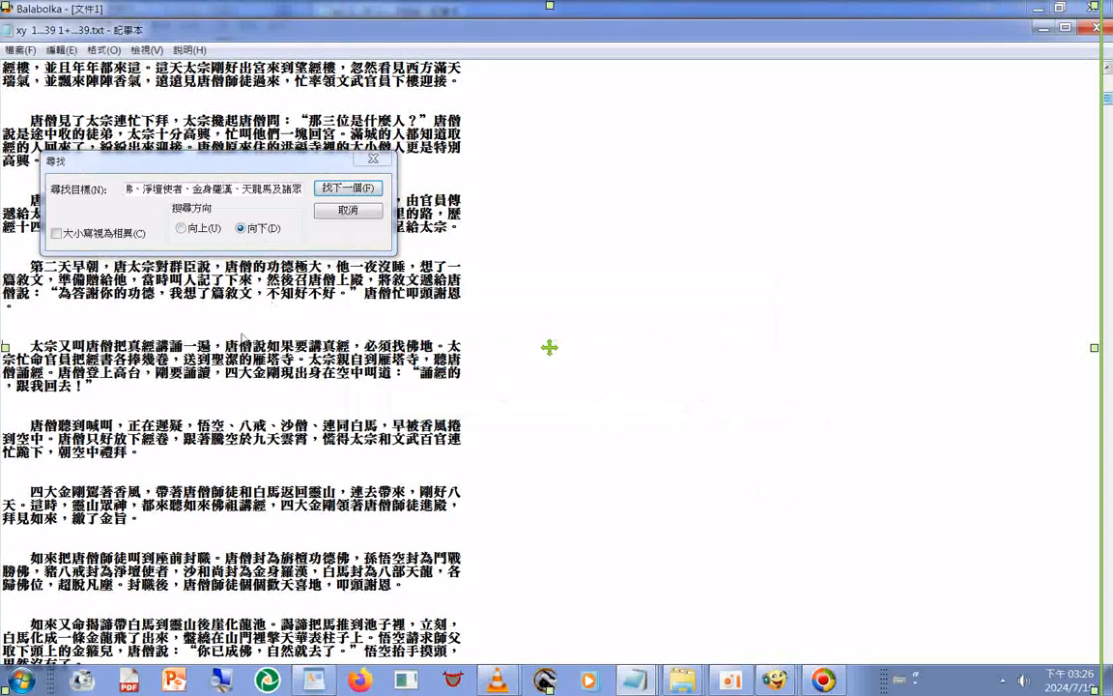
Shorten the search text to 旃檀佛、鬥戰勝佛、淨壇使者、金身羅漢、天龍 and search the old merged text for it downward and upward
left_click(335, 193)
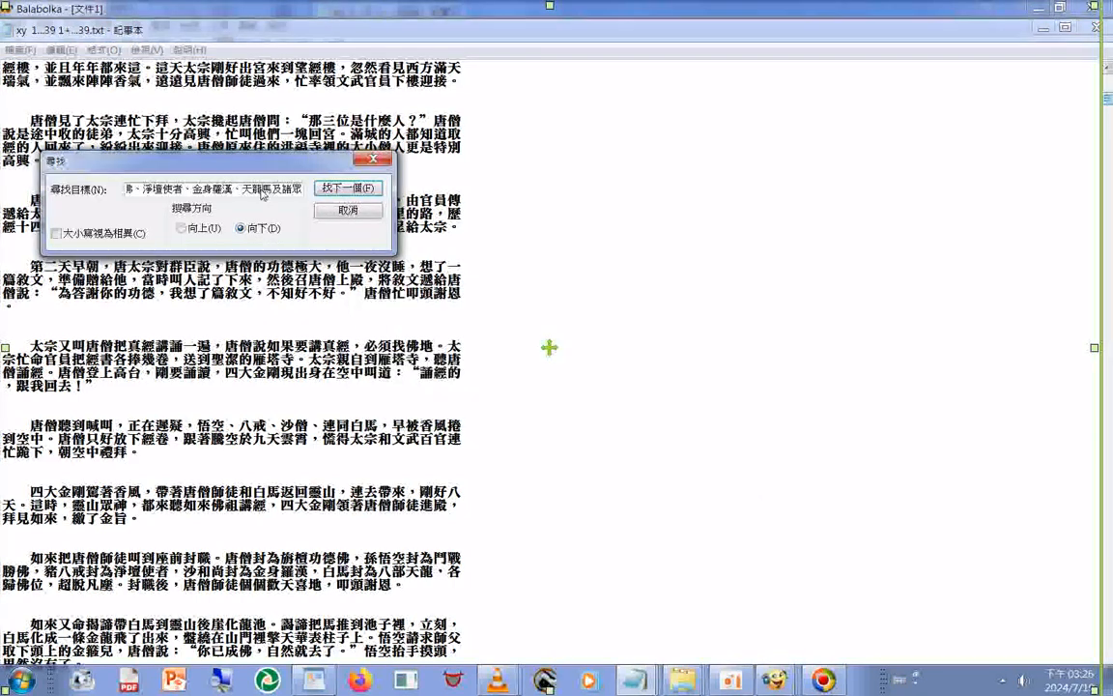
left_click_drag(262, 193, 325, 196)
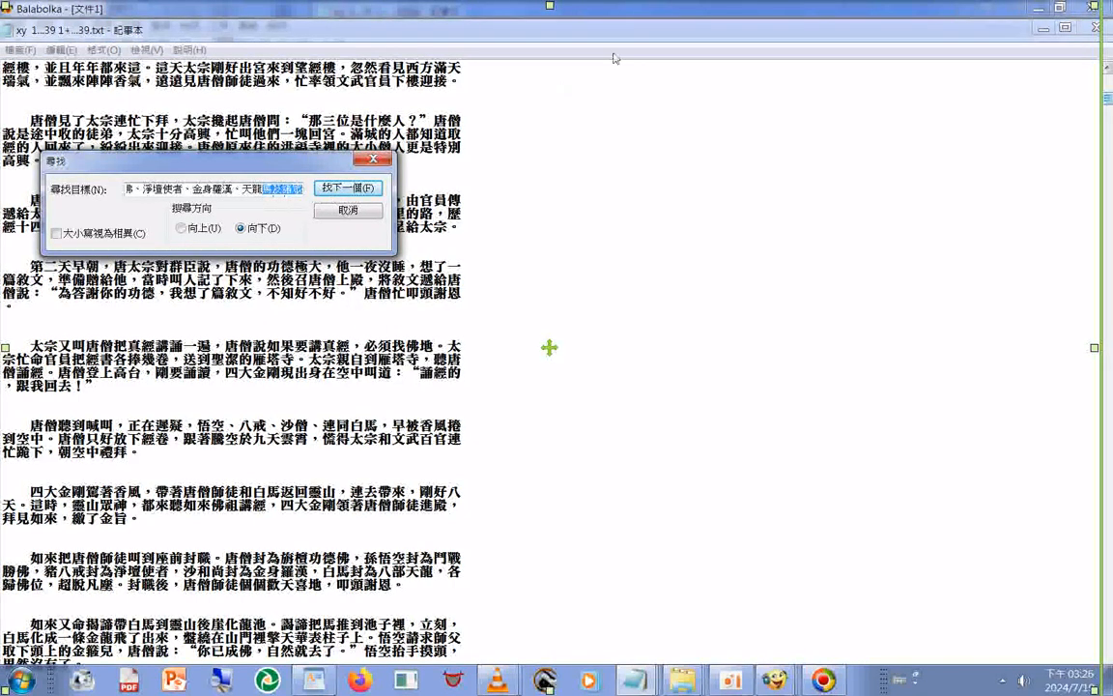
key("BackSpace")
key("Home")
key("Delete")
key("Delete")
key("Delete")
key("Delete")
key("Delete")
key("Delete")
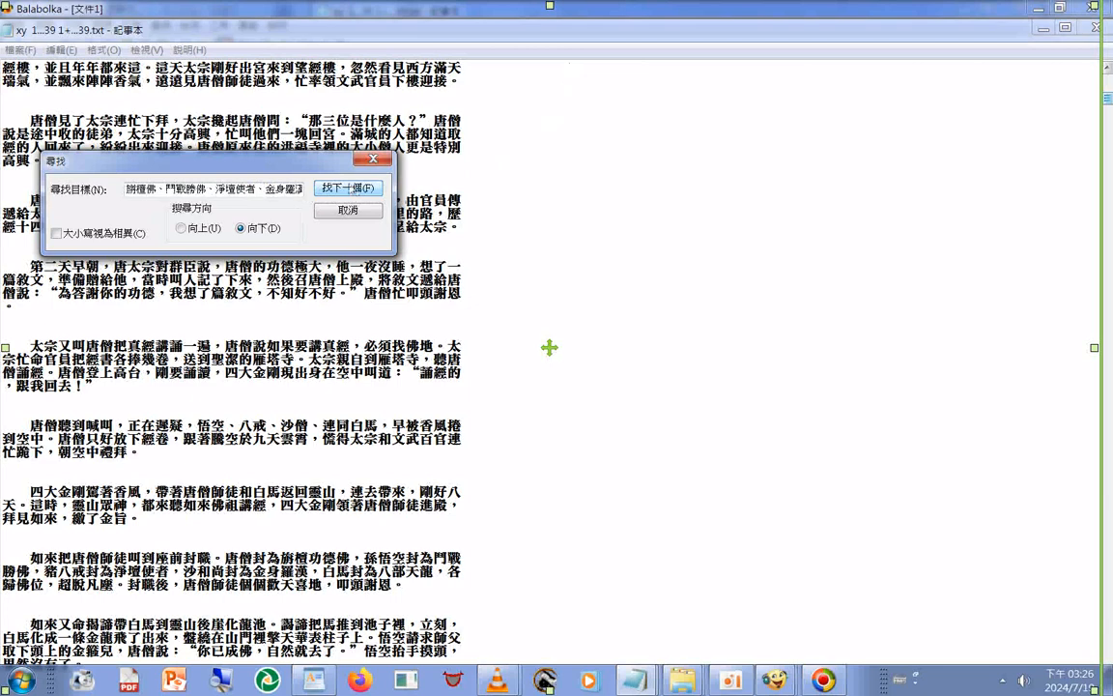
left_click(351, 190)
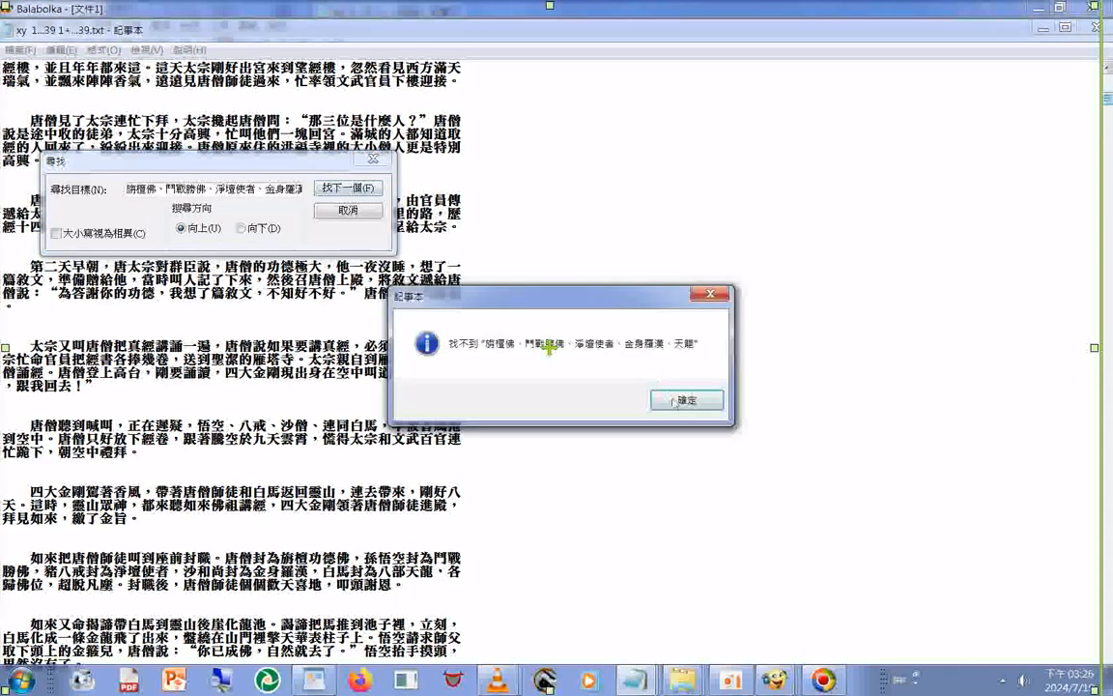
left_click(676, 402)
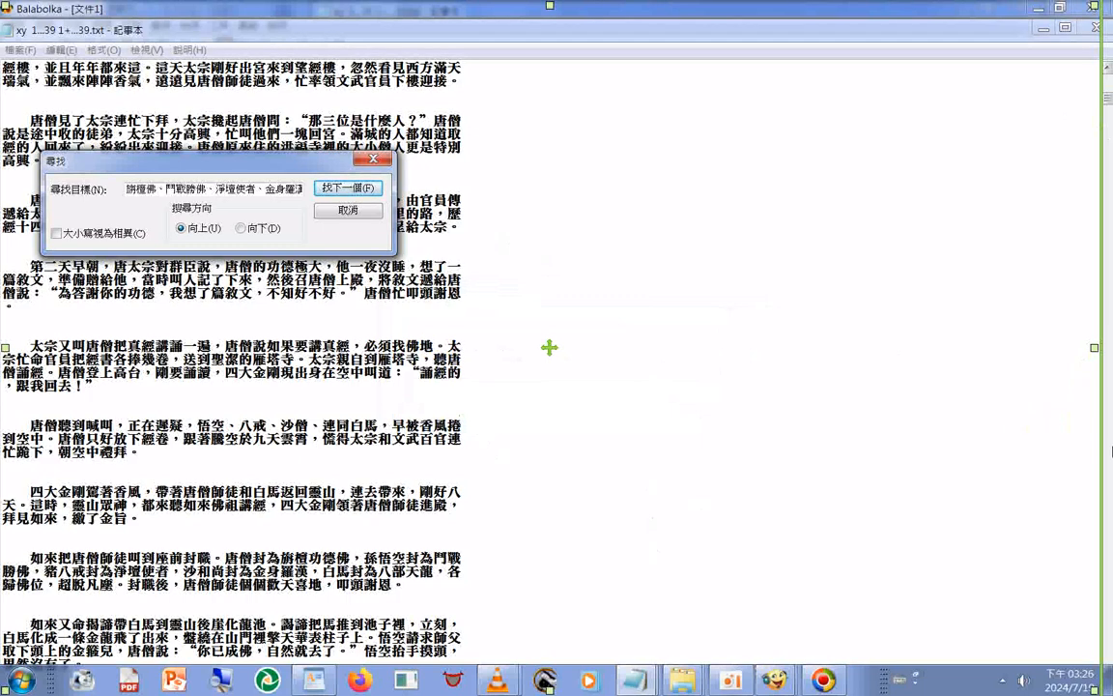
Close the old merged text file and bring up the overview of open folder windows
left_click(1108, 31)
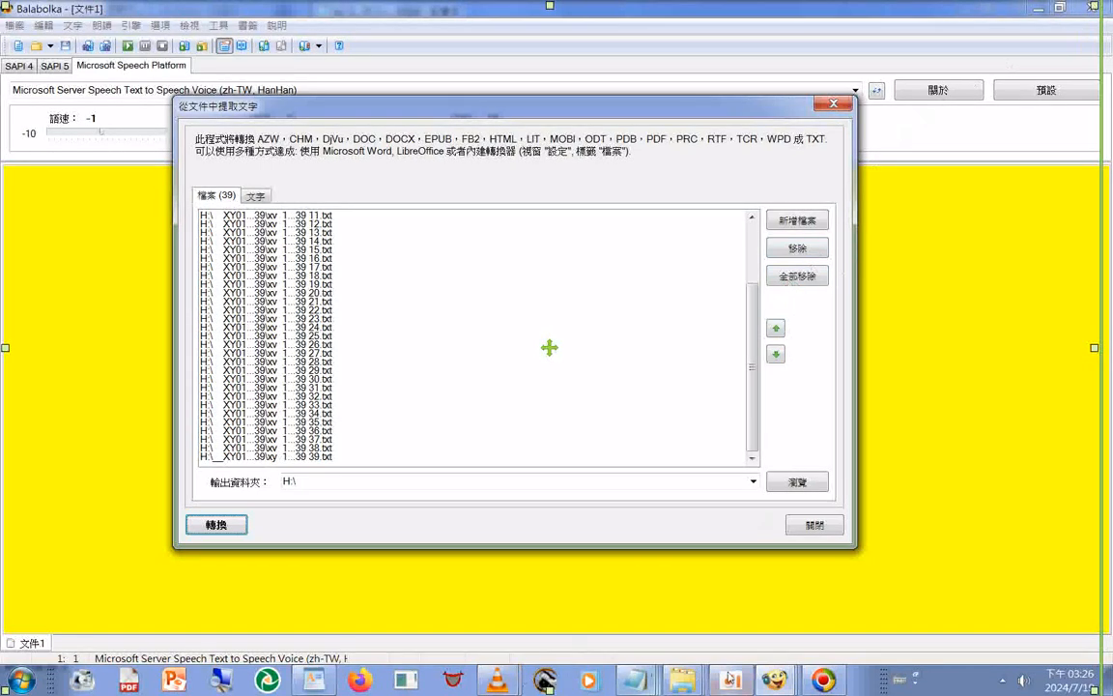
mouse_move(686, 684)
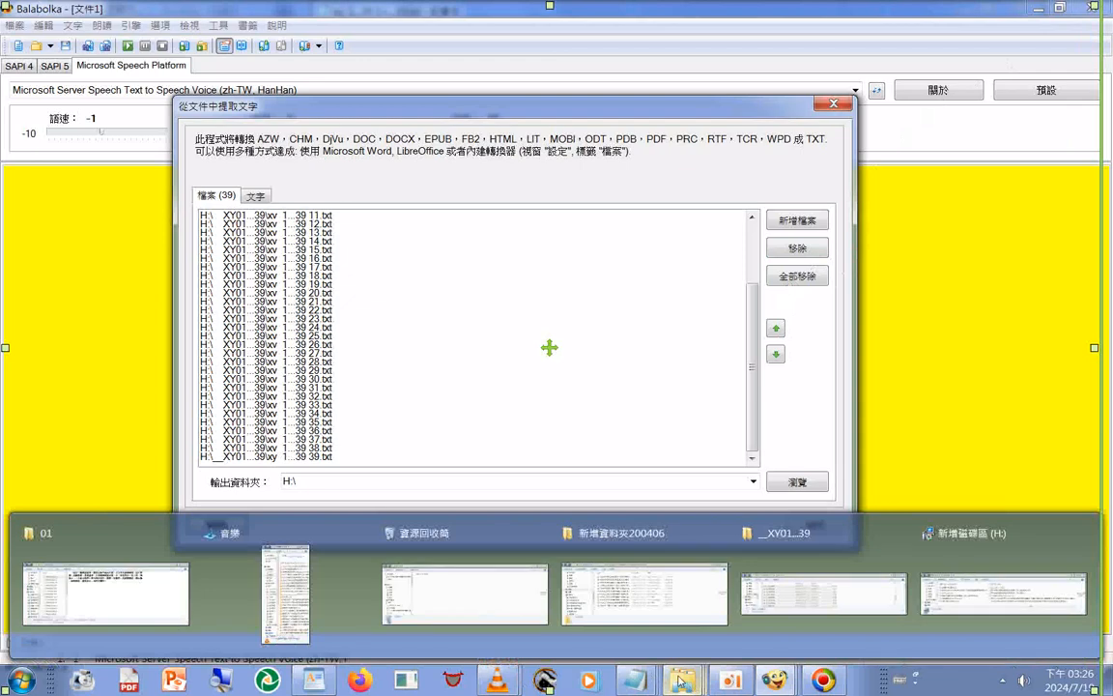